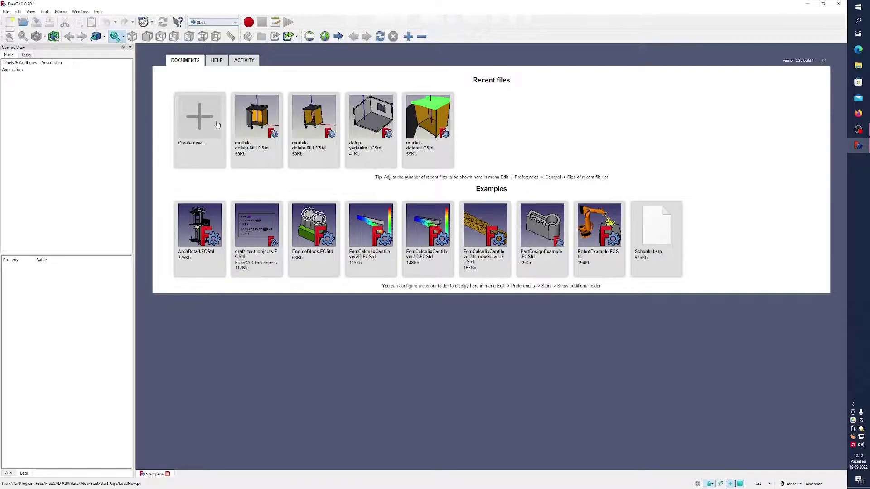
Step: Create a new document and add an empty Body in Part Design
left_click(211, 119)
left_click(211, 23)
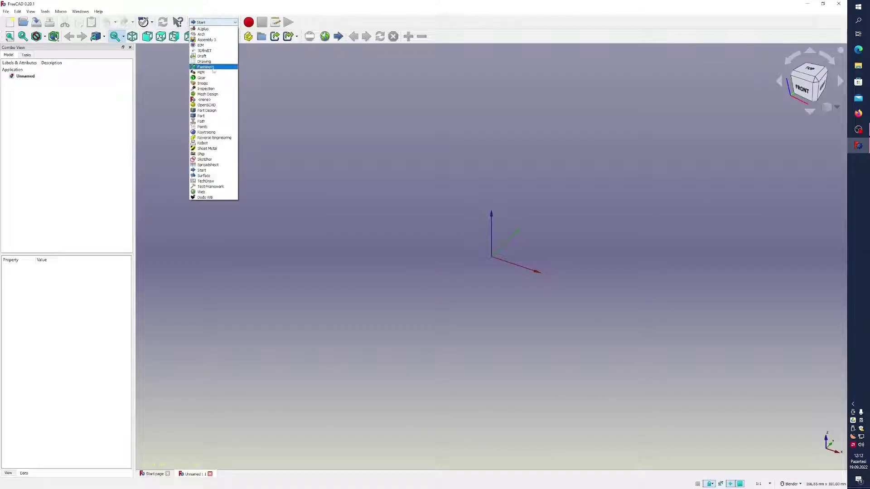
left_click(221, 111)
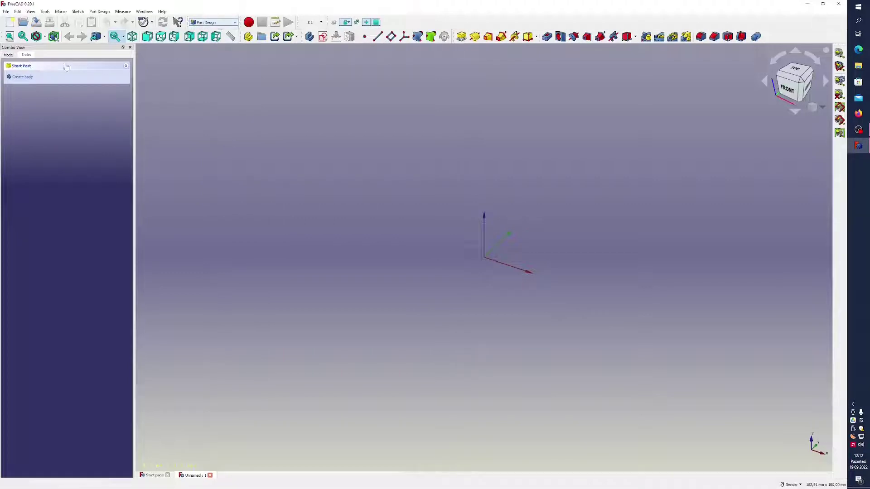
left_click(201, 24)
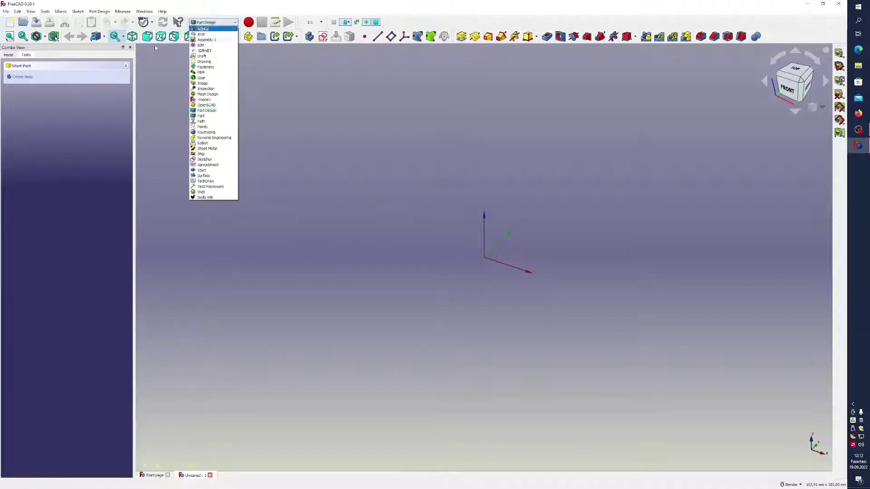
left_click(23, 76)
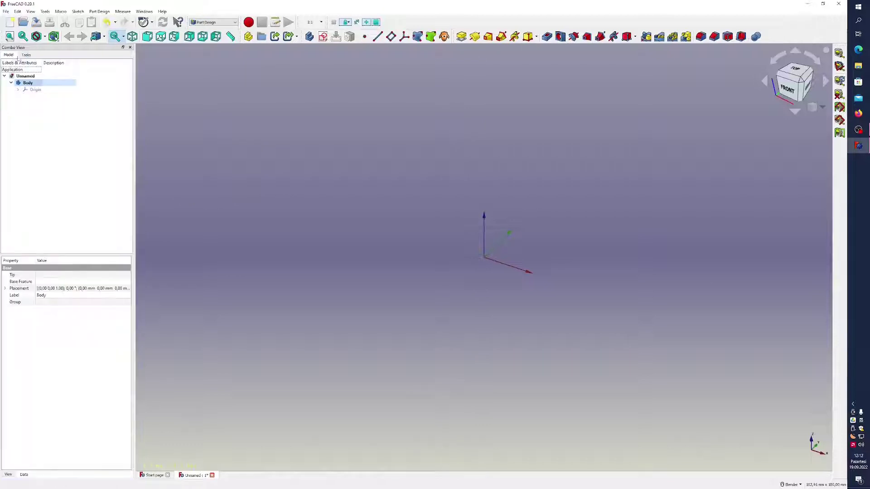
Step: Add a new Spreadsheet object from the Spreadsheet workbench
left_click(213, 22)
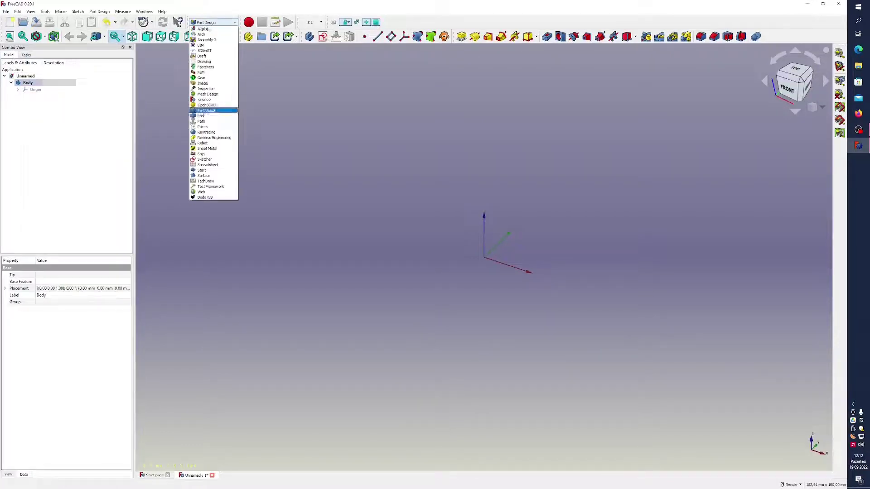
left_click(207, 165)
left_click(310, 36)
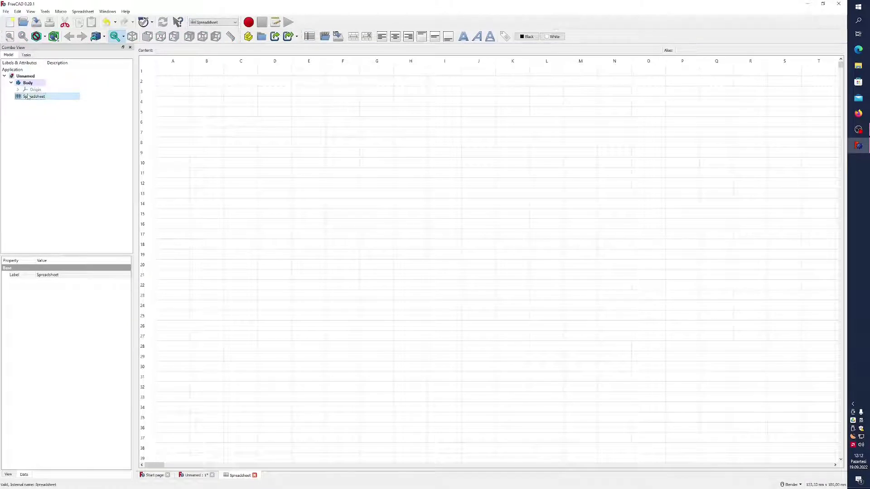
Step: Enter the heading BASE CABINET VALUES in cell B2
left_click(188, 82)
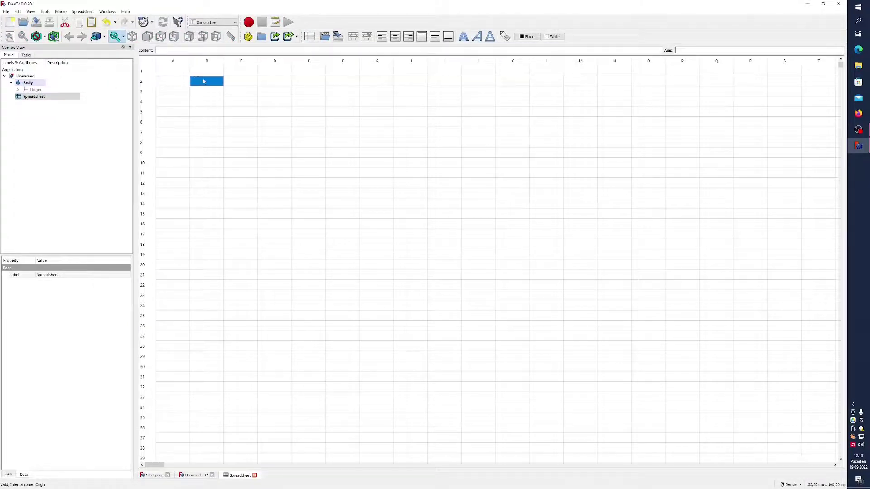
type("base")
type("e")
type("SE")
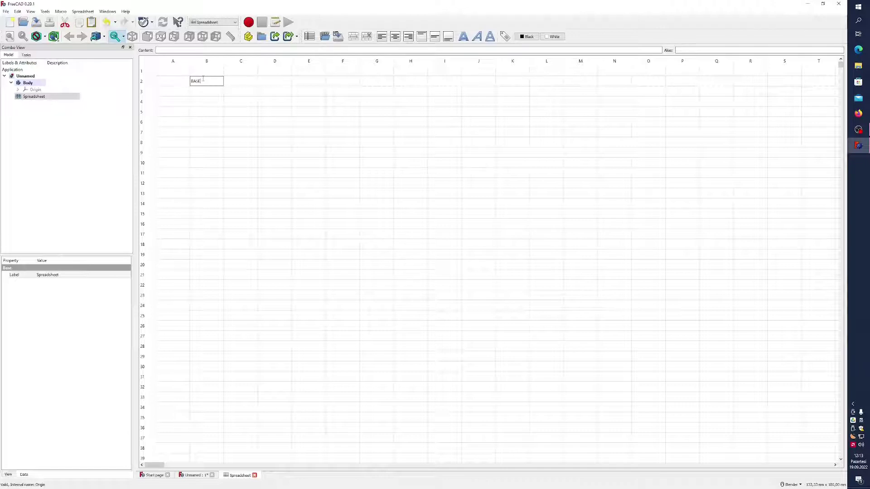
type("N")
type("INE")
type("S")
type("AL")
type("U")
type("ES")
key("Return")
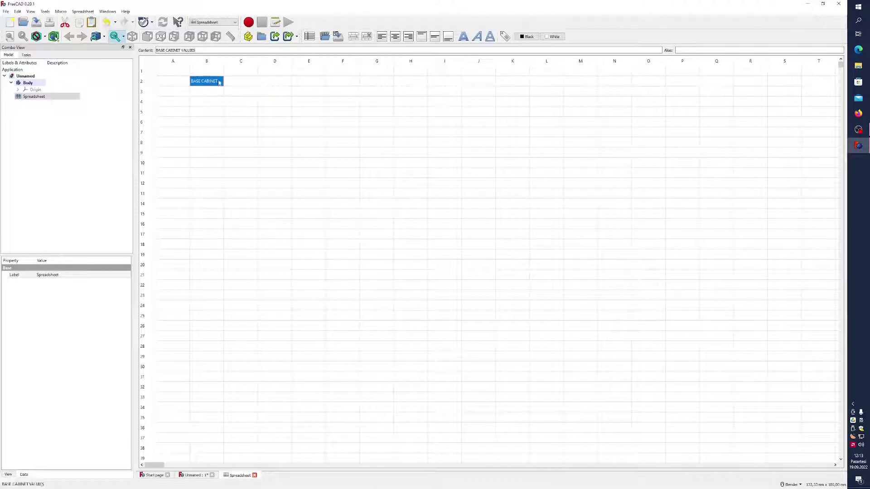
Step: Merge B2:D2 and make the heading centred and bold
left_click_drag(217, 85, 272, 80)
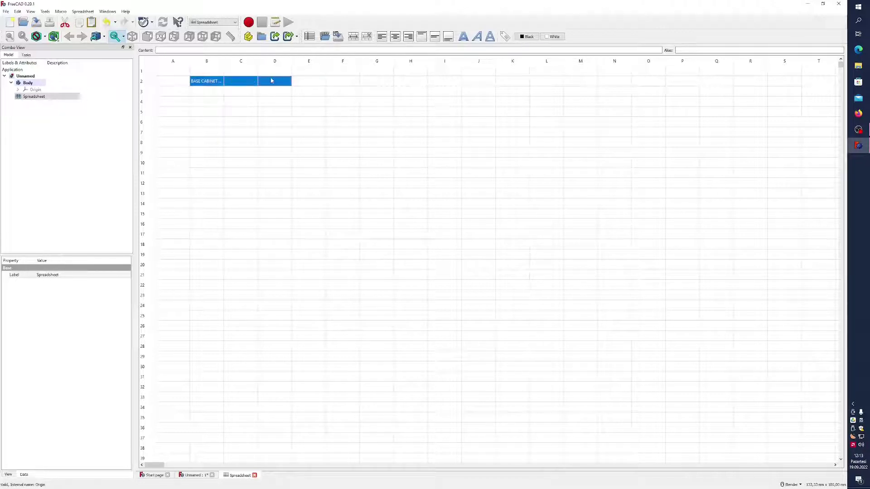
left_click(366, 40)
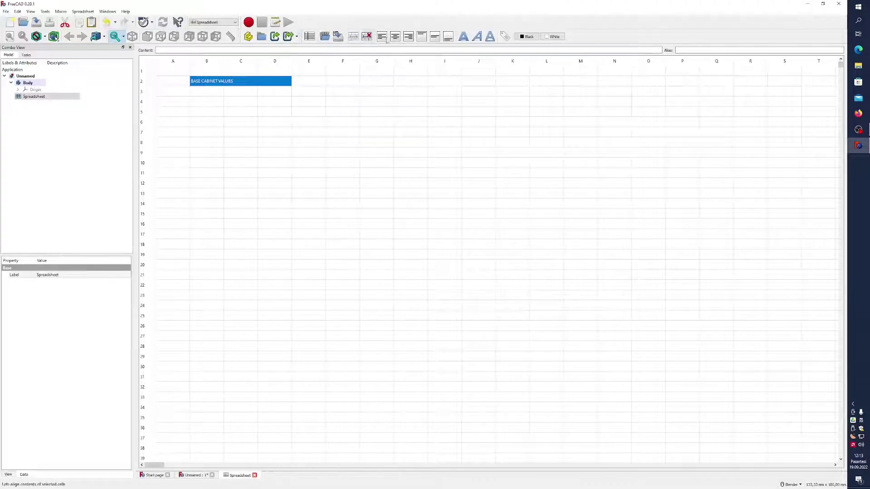
left_click(394, 38)
left_click(466, 38)
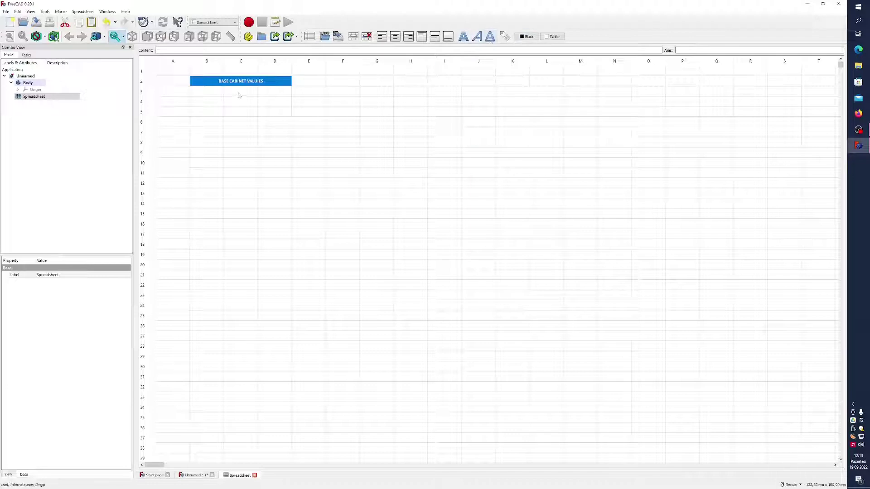
left_click(209, 97)
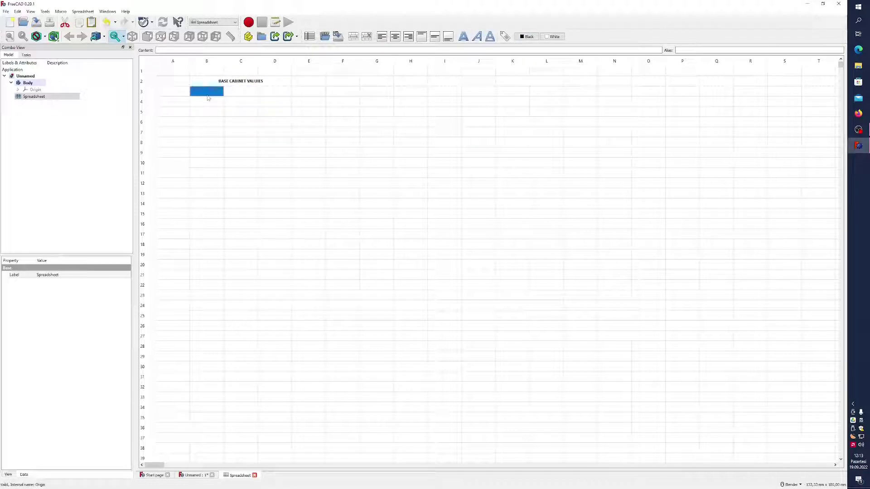
Step: Enter cabinet_high, cabinet_wide, cabinet_deep and cabinet_base_high down column B
type("h")
type("igh")
key("Return")
key("Up")
key("Right")
key("Right")
key("Left")
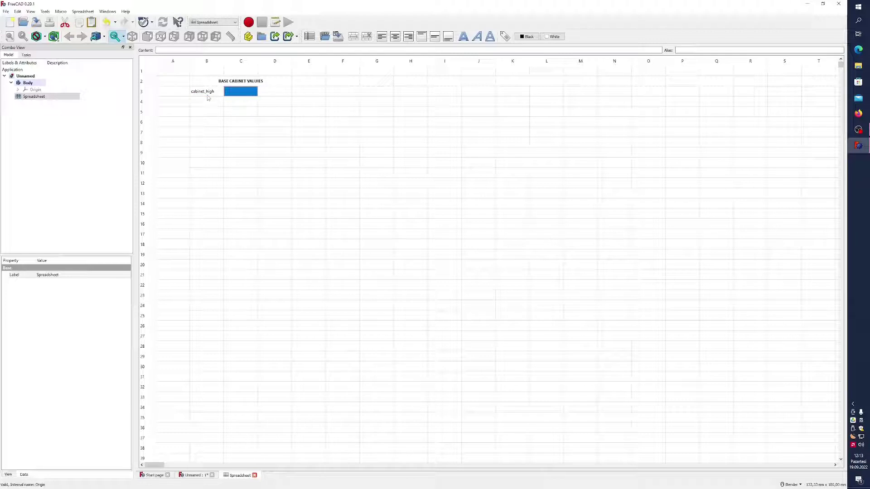
key("Down")
key("Left")
type("c")
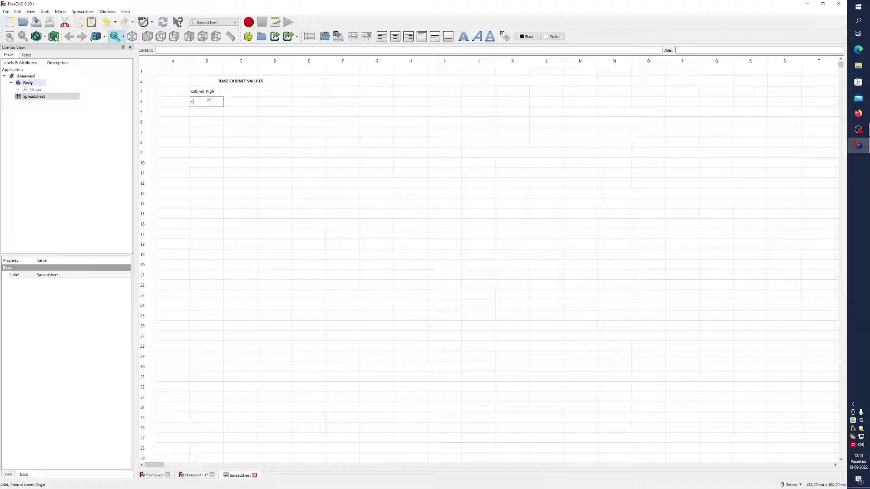
type("abinet_w")
type("ide")
key("Return")
type("cabinet")
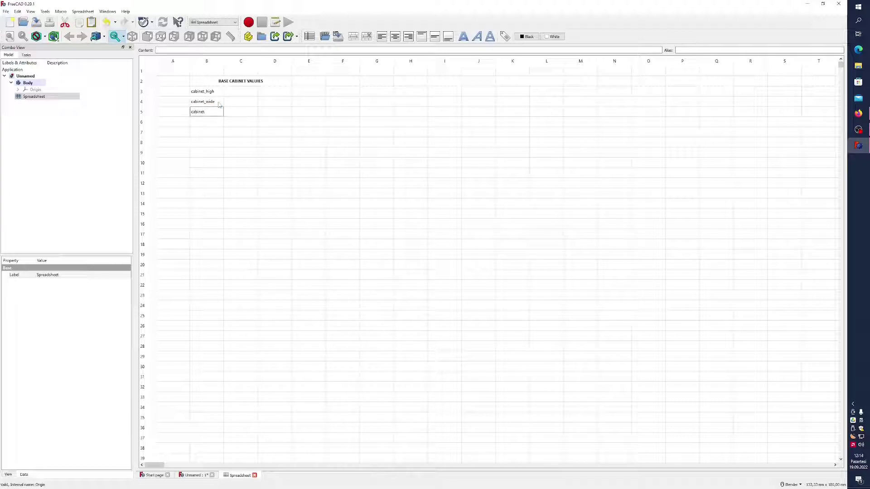
type("_deep")
key("Return")
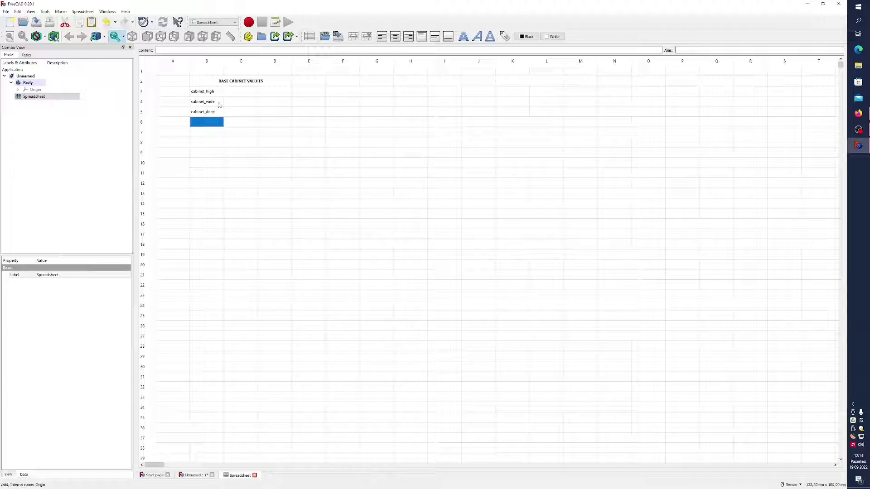
type("cabinet")
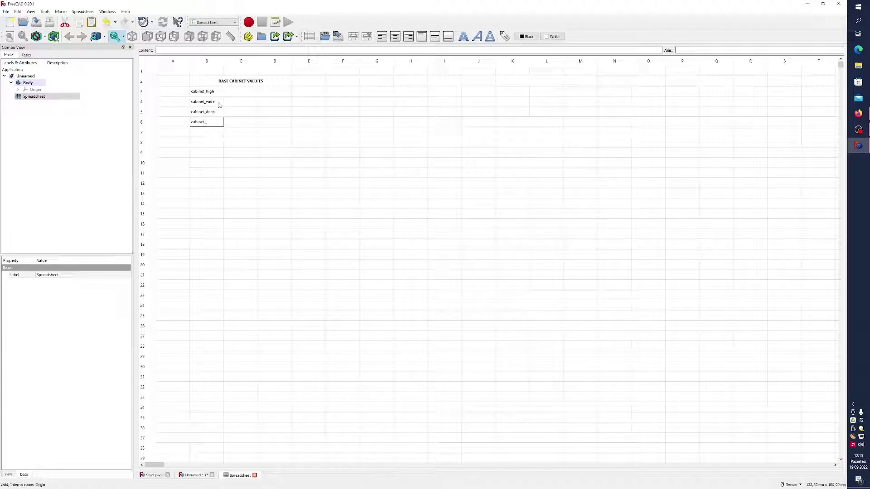
type("_base")
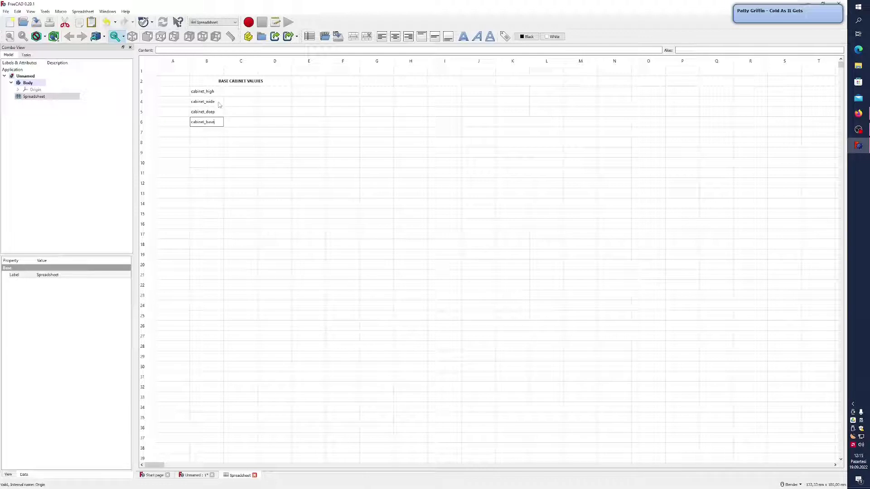
type("gh")
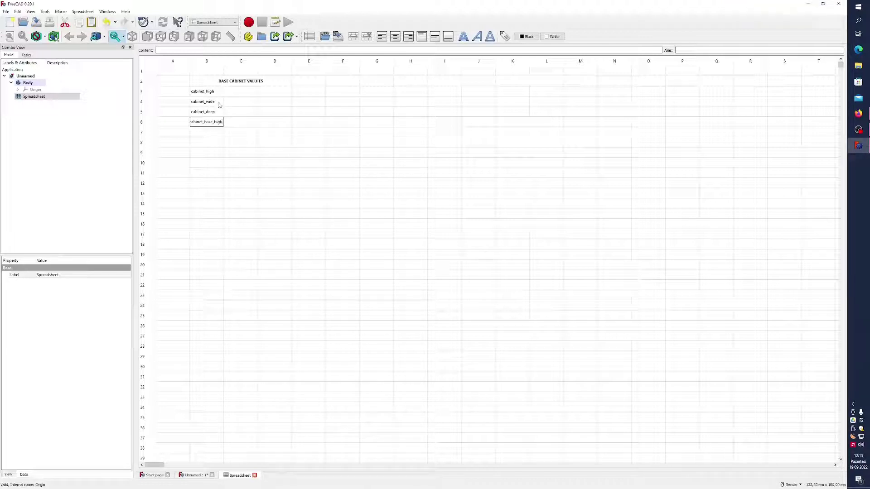
key("Return")
Step: Widen column B and enter the counter height label in B7
left_click_drag(224, 59, 245, 59)
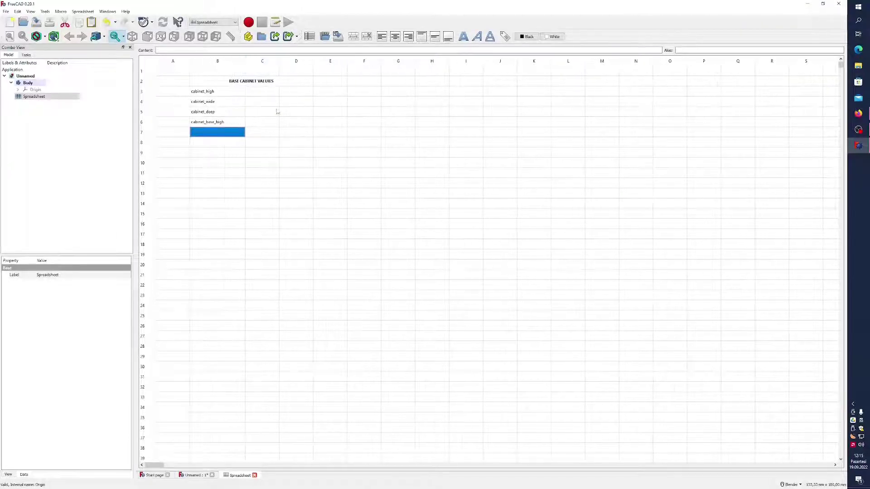
type("cabin")
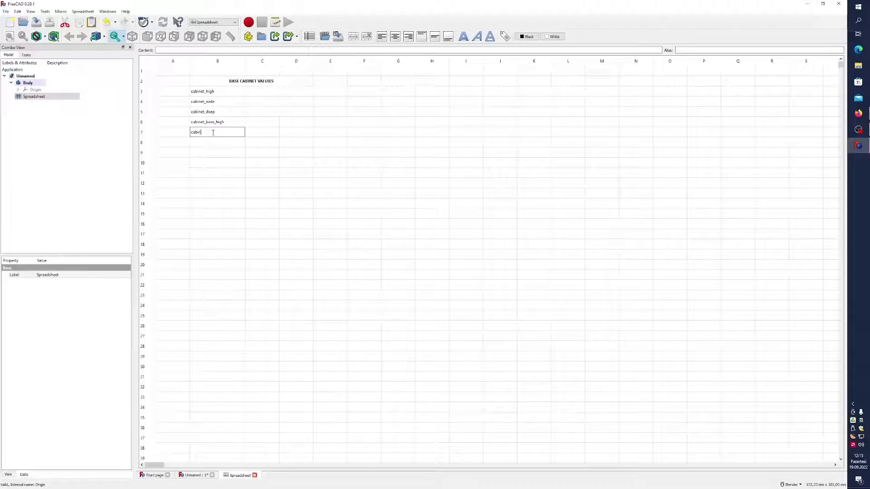
type("et_top_")
key("ctrl+a")
type("khitchen_counter")
key("Return")
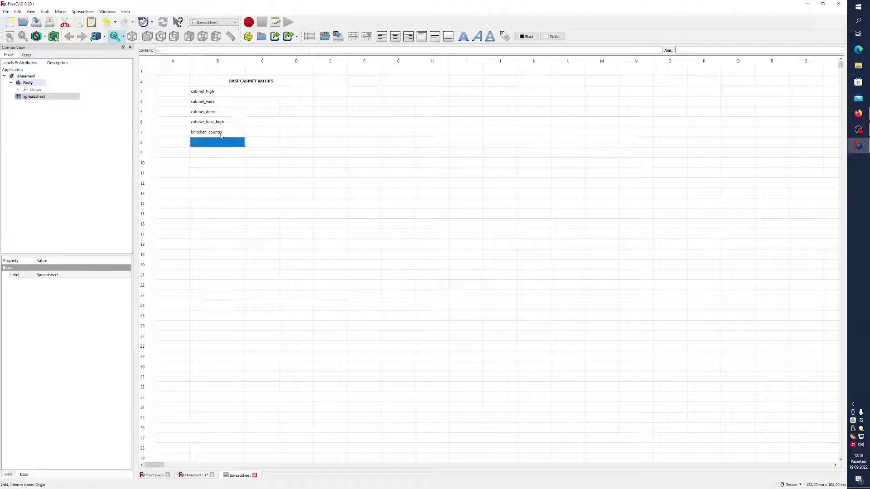
double_click(228, 132)
type("_h")
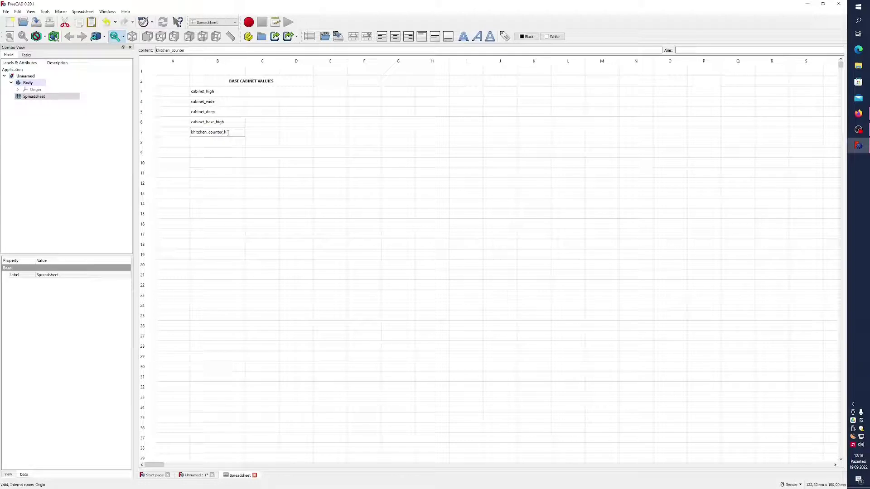
type("gh")
key("BackSpace")
key("BackSpace")
key("Return")
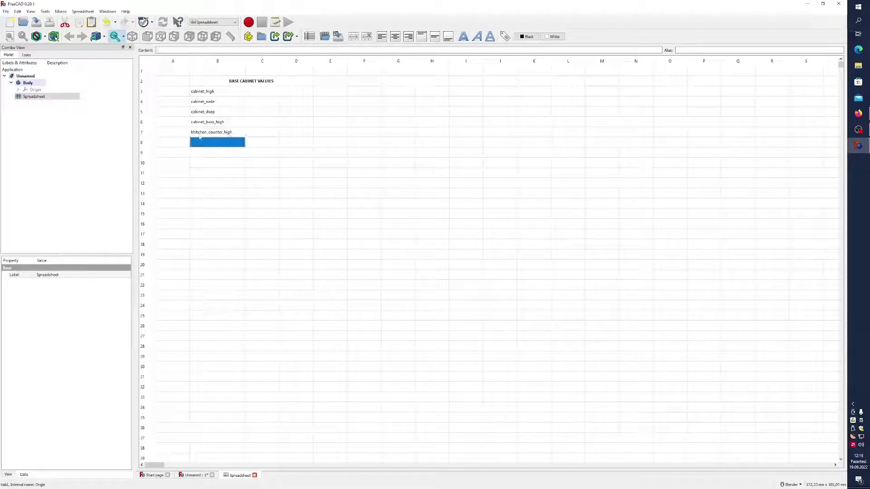
Step: Correct the B7 label's spelling to kitchen_counter_high
left_click(201, 133)
double_click(200, 132)
left_click_drag(205, 132, 188, 131)
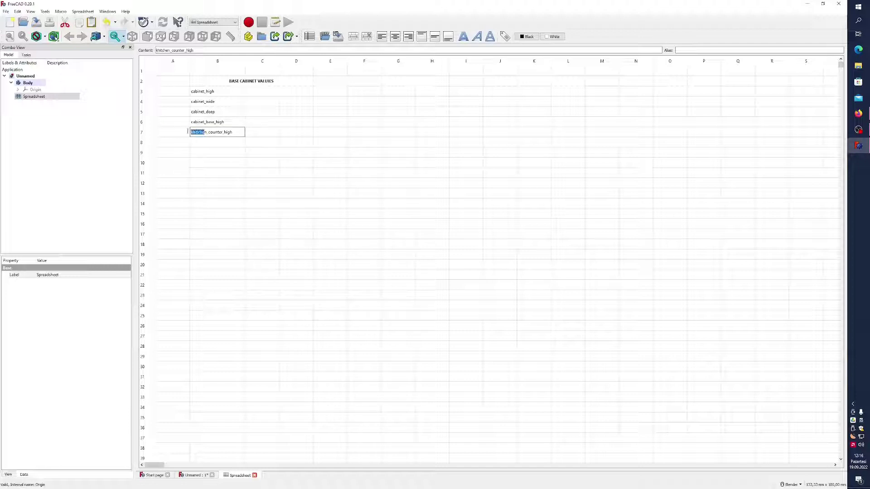
type("kitche")
key("Return")
left_click(270, 92)
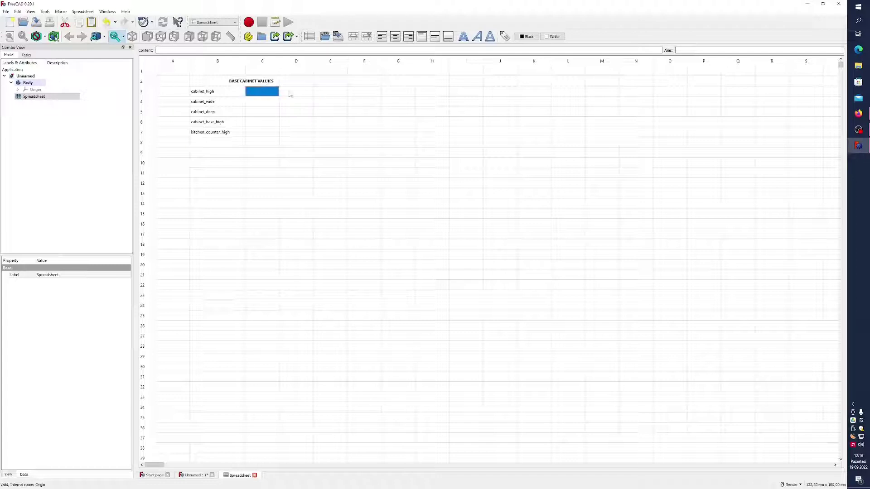
Step: Insert an empty row 3 above cabinet_high
right_click(145, 91)
left_click(199, 96)
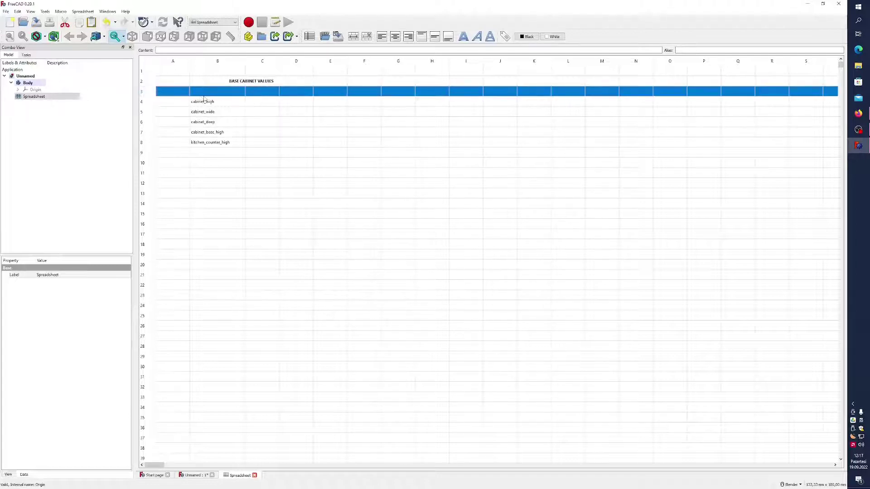
left_click_drag(213, 81, 214, 92)
left_click(214, 94)
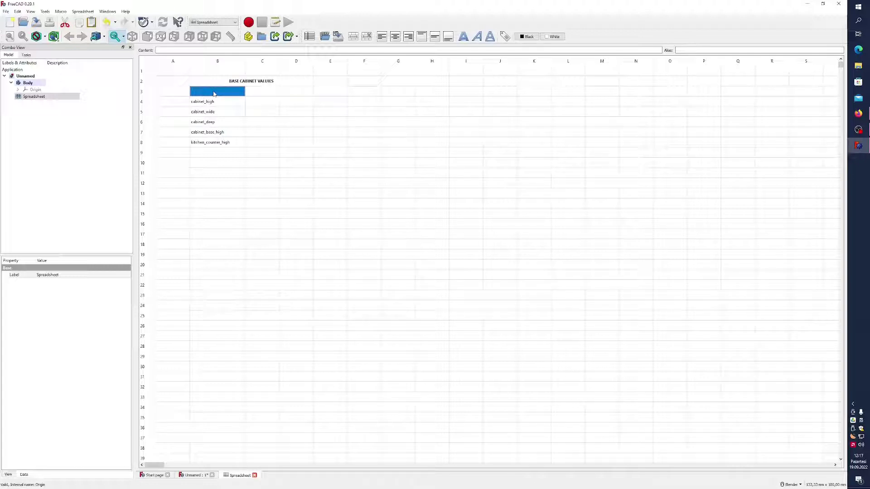
Step: Enter the headers dim in C3 and equation in D3
key("Right")
type("dimgst")
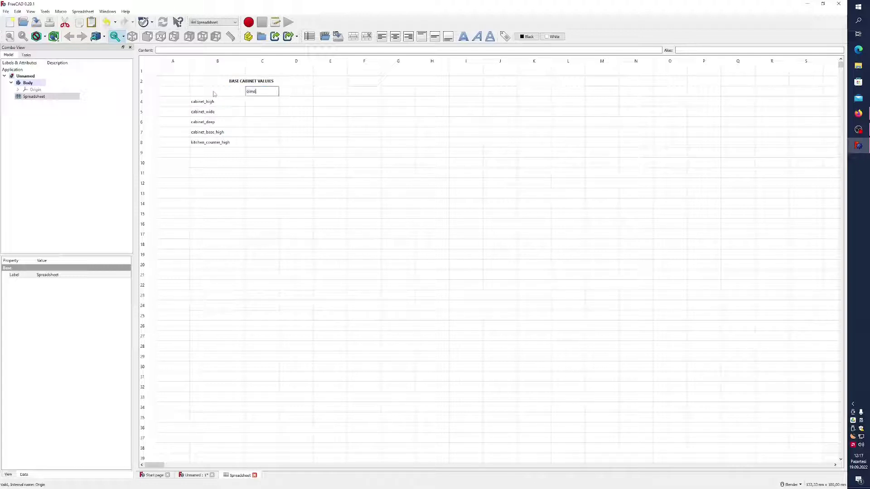
key("BackSpace")
key("Return")
key("Right")
type("=")
type("n")
key("Return")
Step: Right-align cells C3:D8 and make the dim and equation headers bold
left_click_drag(249, 92, 297, 142)
left_click(408, 36)
left_click(272, 101)
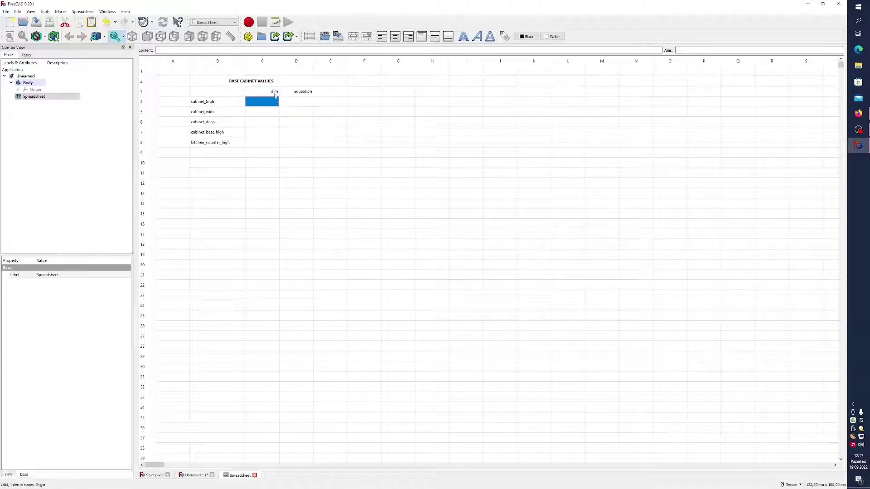
left_click_drag(275, 92, 299, 93)
key("ctrl+b")
left_click(277, 100)
key("Down")
key("Down")
key("Down")
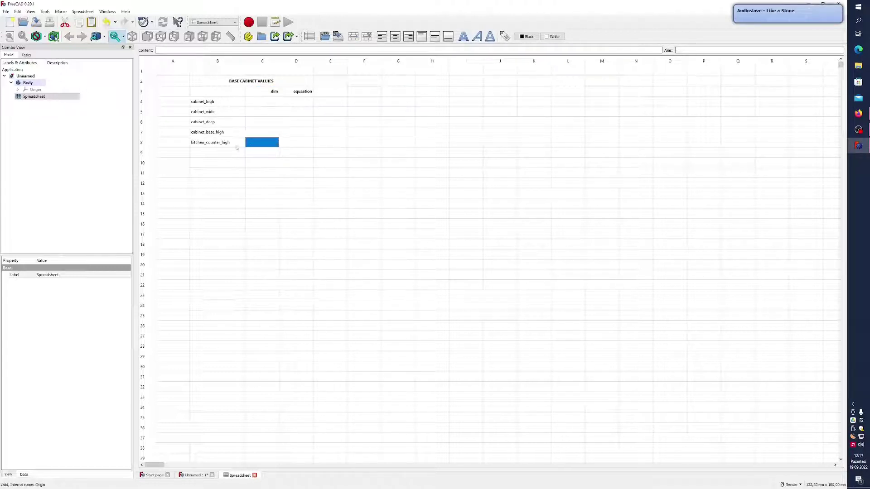
left_click(221, 152)
Step: Enter 900, 60, 58, 120 and 40 into dim cells C4 to C8
left_click(265, 104)
left_click(224, 133)
left_click(232, 113)
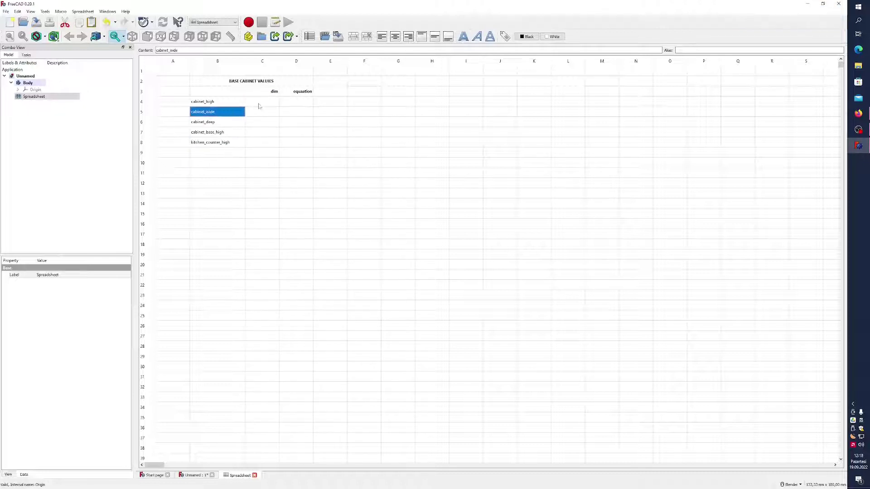
left_click(260, 103)
type("900")
key("Return")
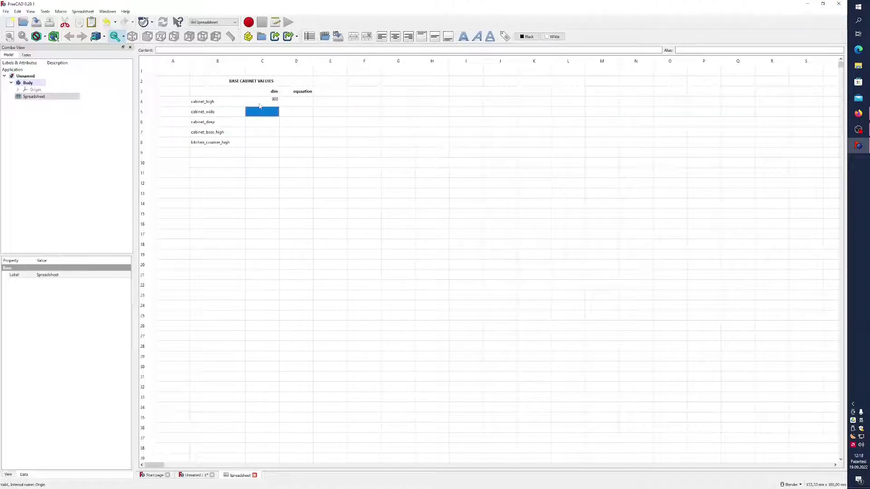
type("60")
key("Return")
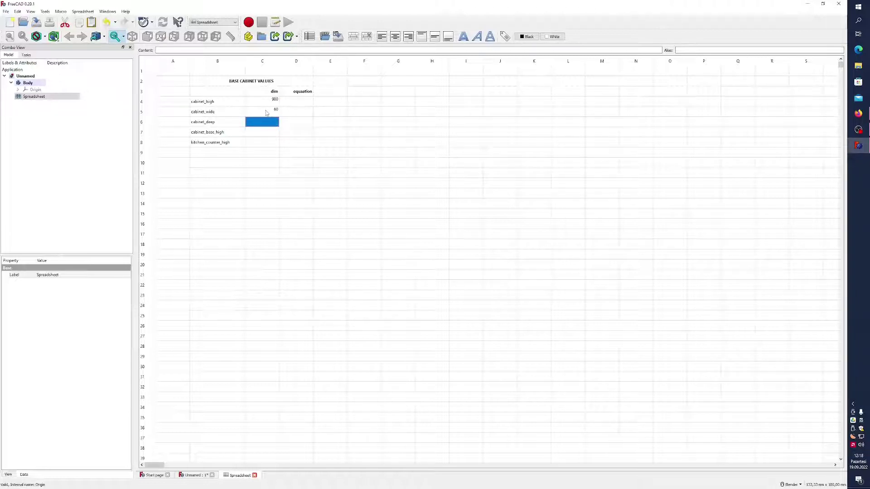
type("58")
key("Return")
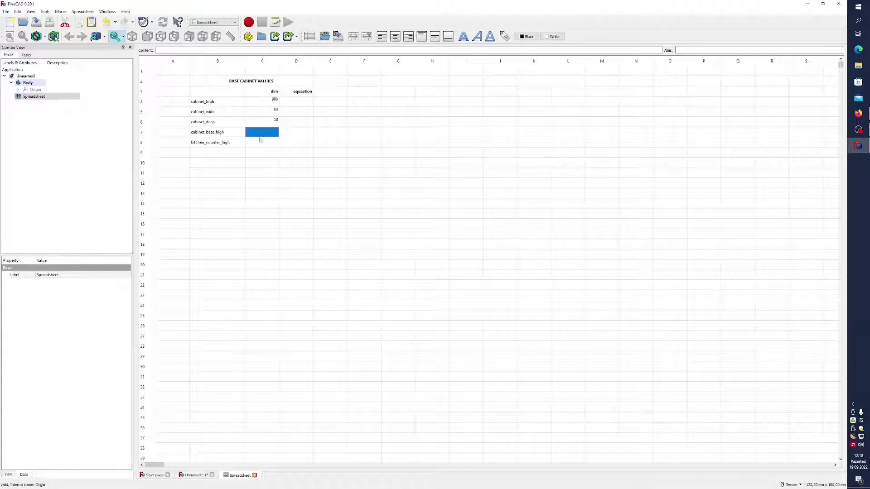
type("120")
key("Return")
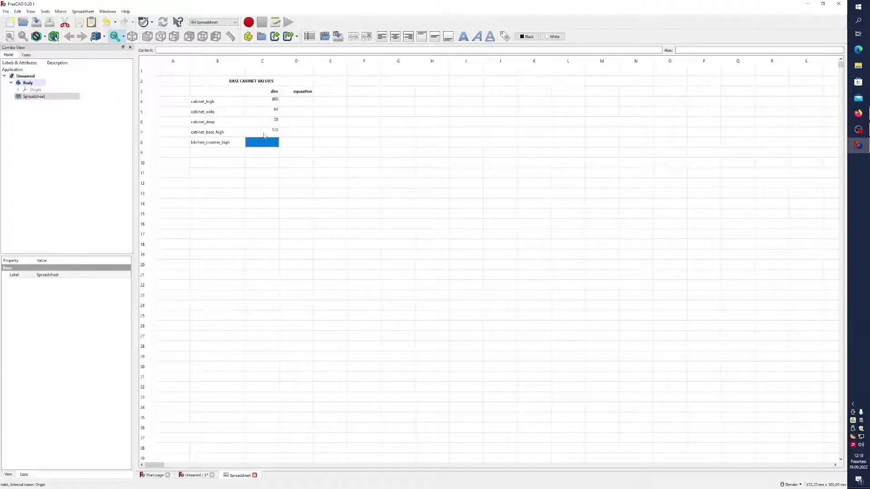
type("40")
key("Return")
Step: Add row Cabinet_metarial_thick with value 18, then open properties for C4:C9
left_click(217, 157)
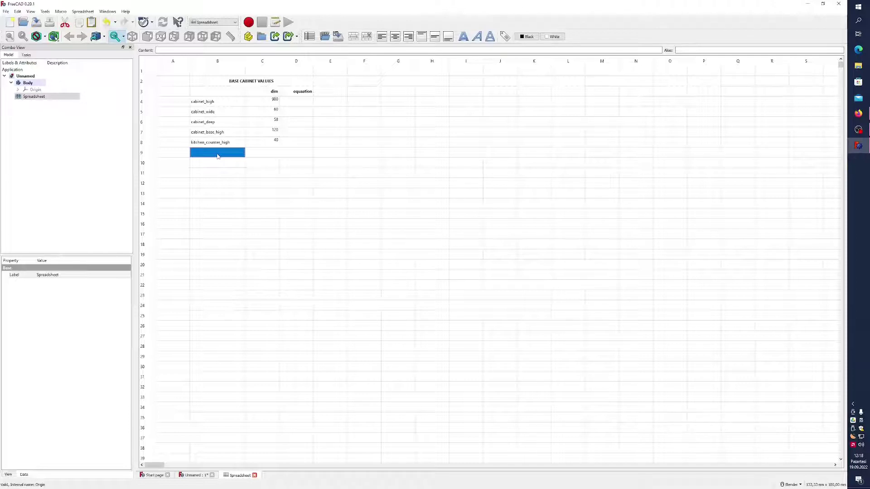
type("Cabinet")
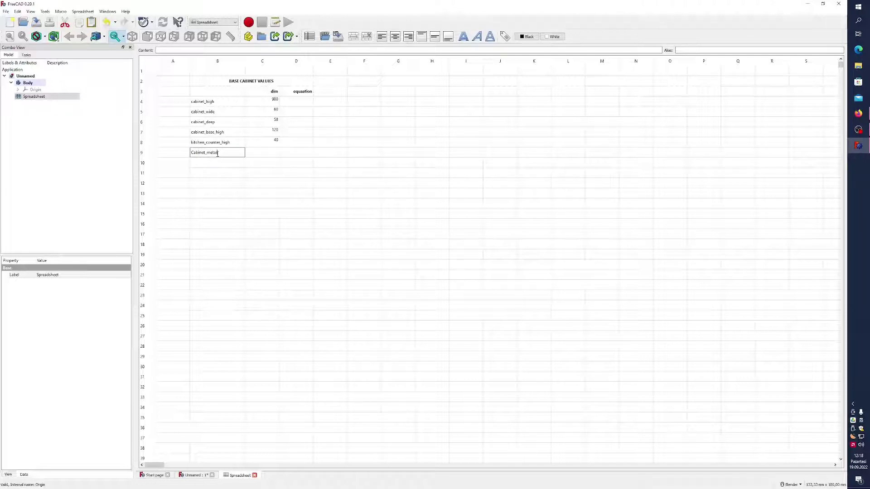
type("_metarial_thick")
key("Return")
left_click(262, 152)
type("18")
key("Return")
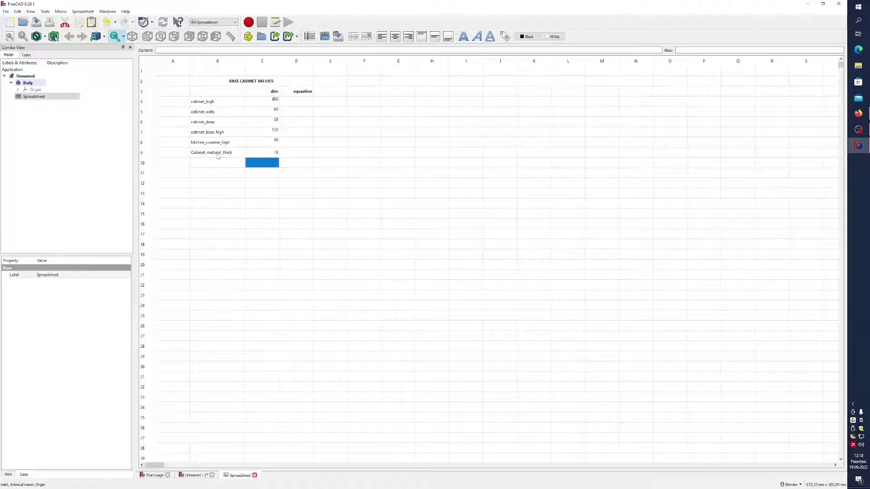
left_click_drag(255, 106, 267, 151)
right_click(268, 151)
left_click(286, 156)
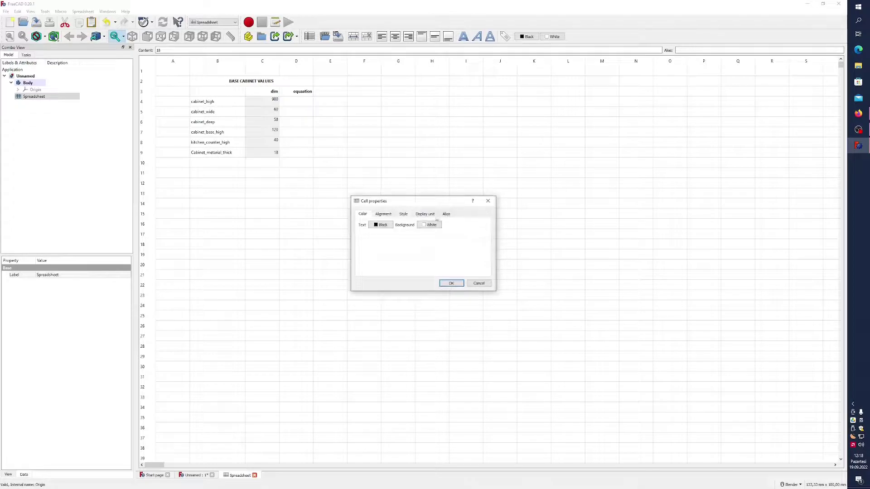
Step: Set the display unit of the selected dim cells to mm
left_click(418, 216)
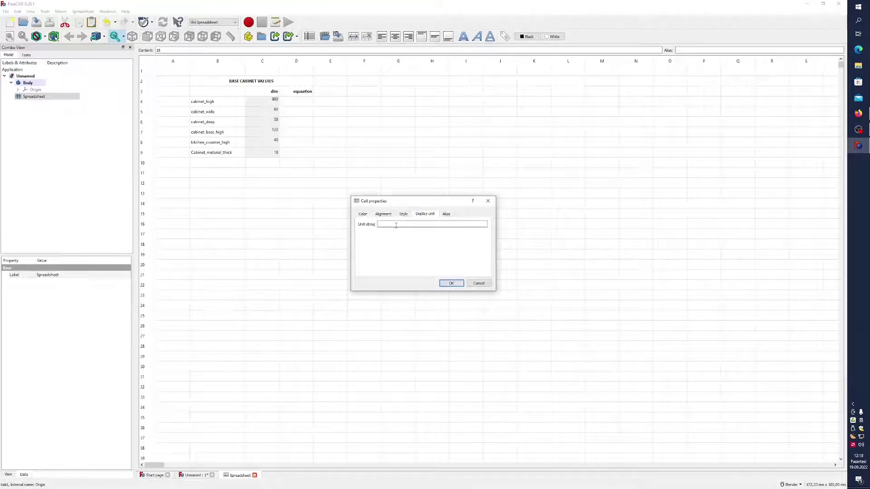
type("mm")
left_click(452, 283)
left_click(330, 194)
Step: Give cell C4 the alias cabinet_high
left_click(270, 102)
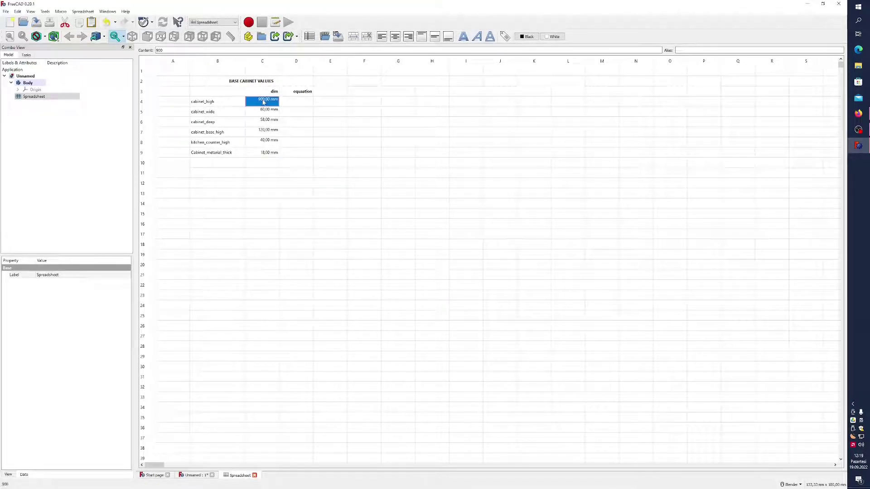
right_click(276, 104)
left_click(295, 108)
left_click(446, 214)
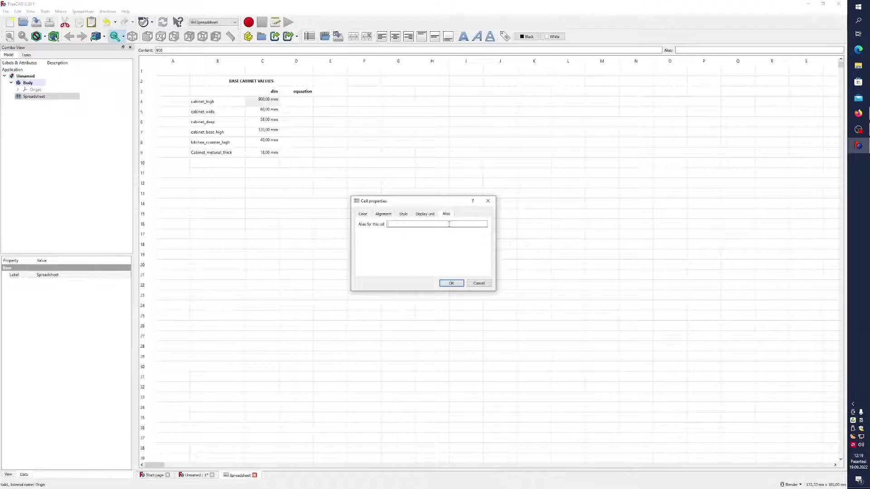
type("ca")
type("high")
key("Return")
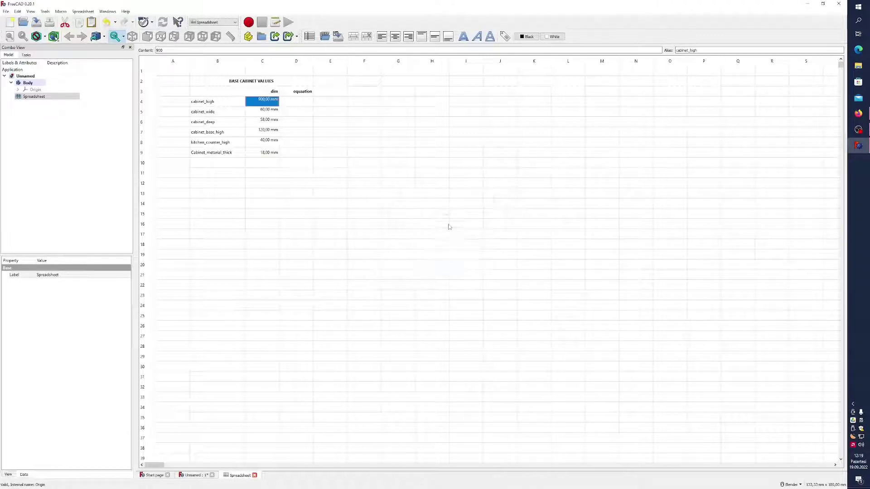
Step: Correct the cabinet width to 600 and depth to 580
right_click(274, 113)
double_click(267, 112)
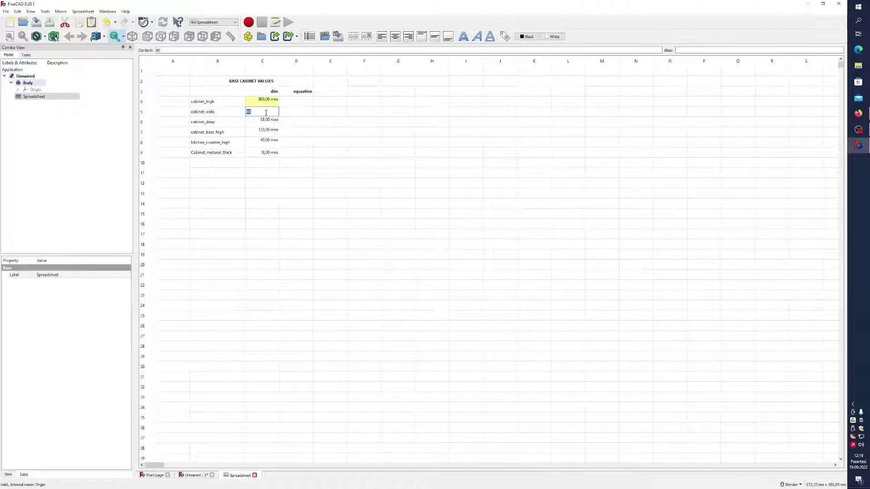
type("0")
key("Return")
double_click(267, 117)
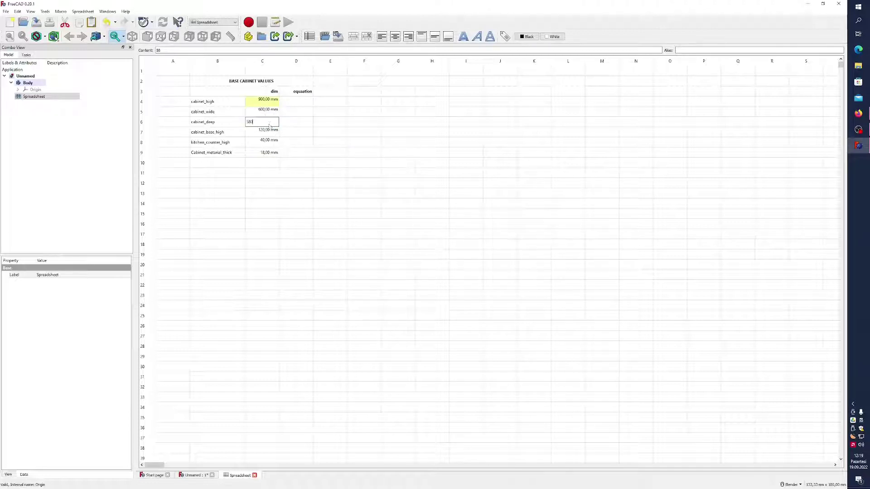
type("0")
key("Return")
Step: Alias C5 as cabinet_wide and C6 after the depth row name
right_click(275, 113)
left_click(293, 117)
left_click(446, 214)
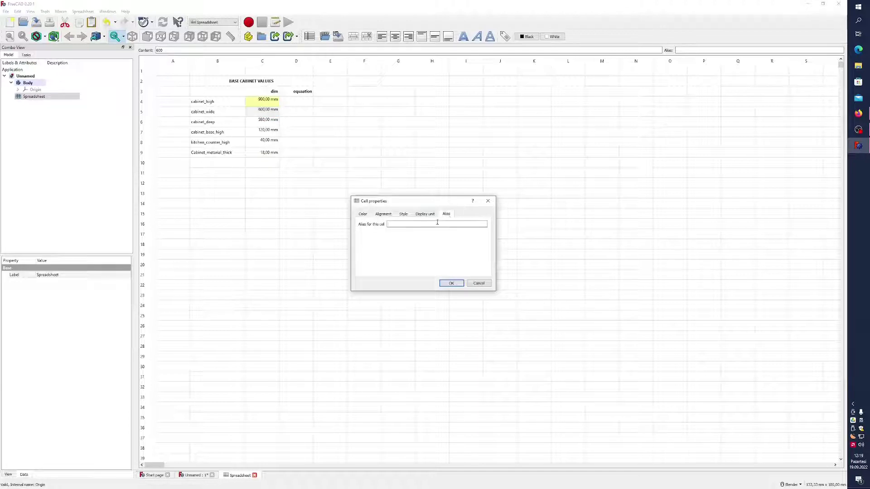
type("cabnet_wide")
key("Return")
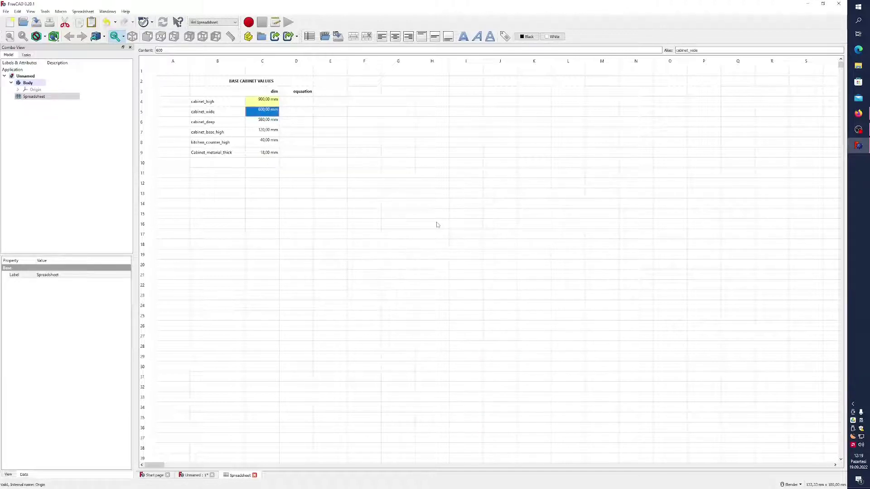
right_click(270, 120)
left_click(290, 125)
left_click(446, 214)
type("cabinet_deep")
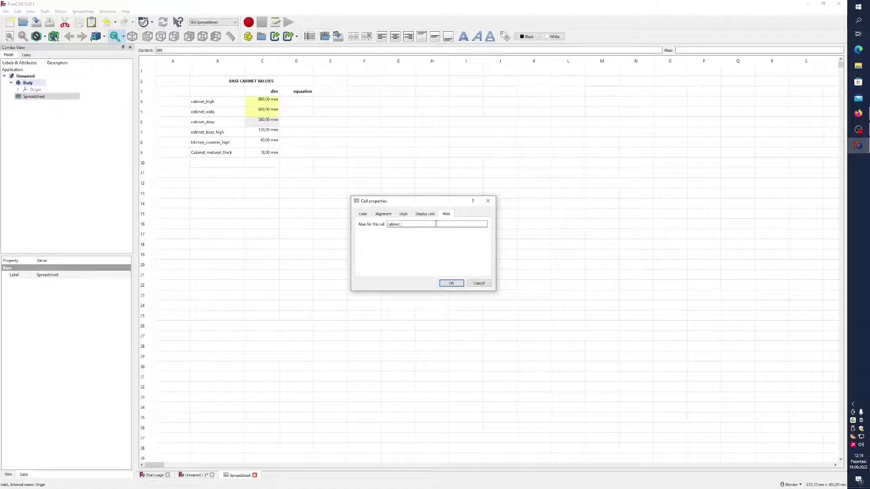
key("Return")
Step: Alias C7 as cabinet_base_high and C8 after the counter height row
left_click(255, 133)
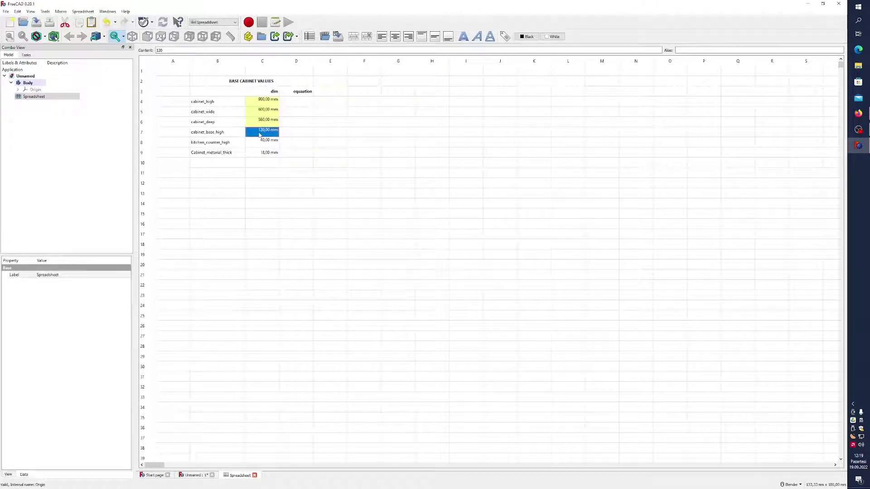
right_click(260, 135)
left_click(275, 141)
left_click(446, 214)
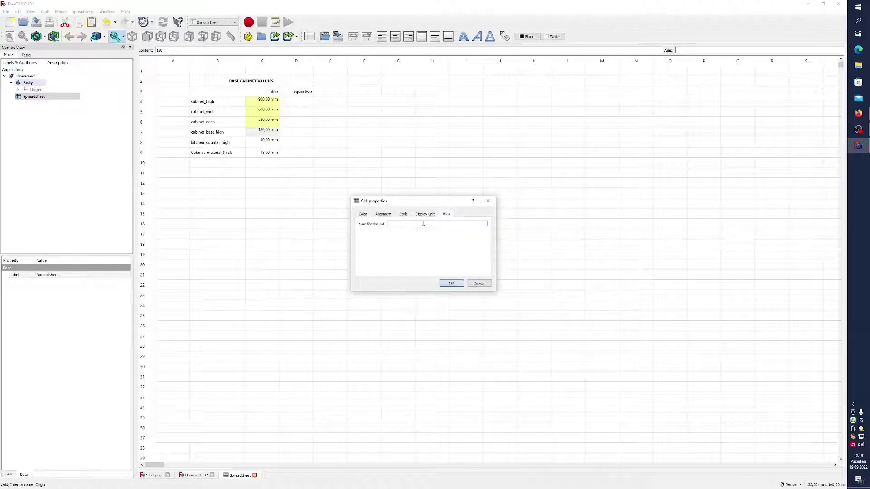
left_click(423, 224)
type("cabinet_base_high")
key("Return")
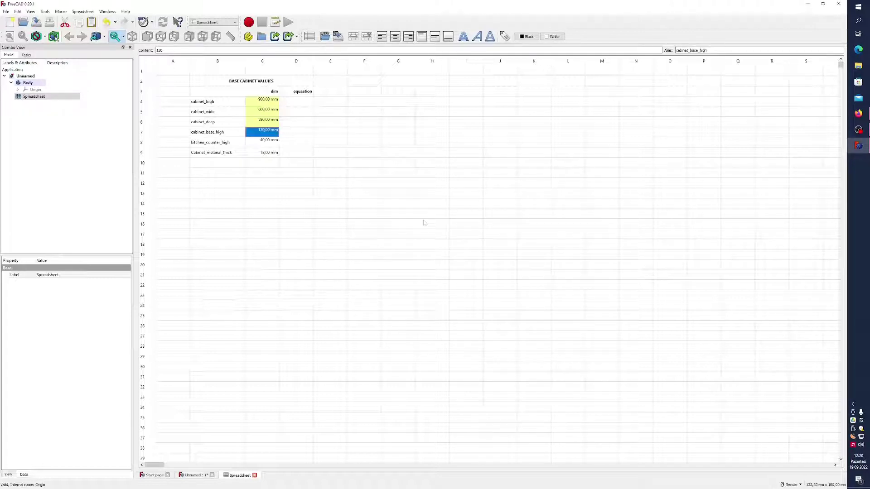
right_click(264, 141)
left_click(284, 144)
left_click(446, 214)
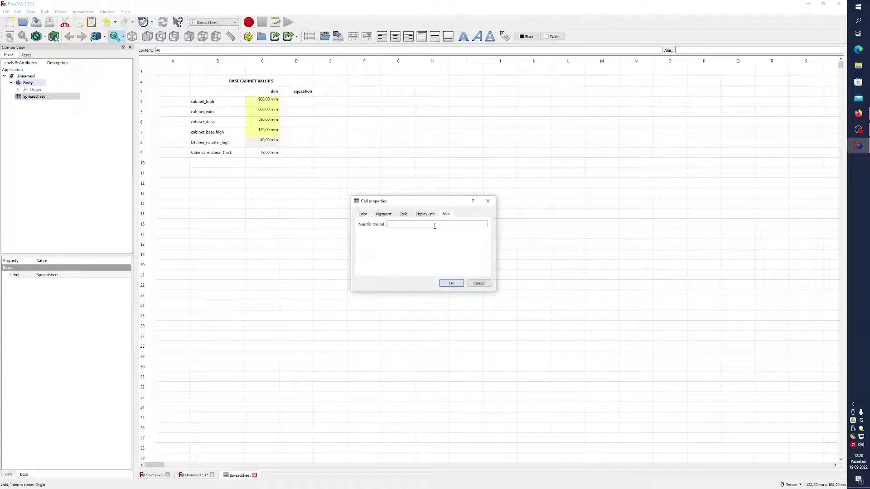
type("kitchen_counter_high")
key("Return")
Step: Alias the material thickness value C9 after its row name
left_click(273, 154)
right_click(273, 154)
left_click(292, 157)
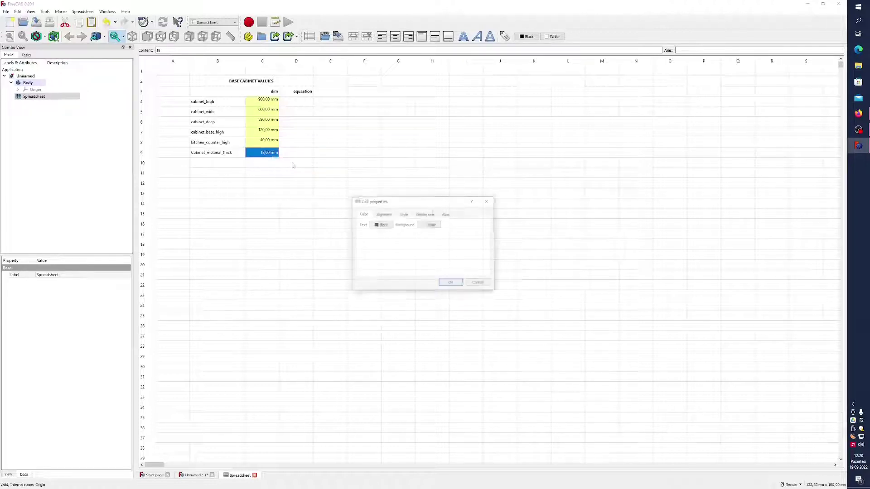
left_click(447, 213)
left_click(425, 225)
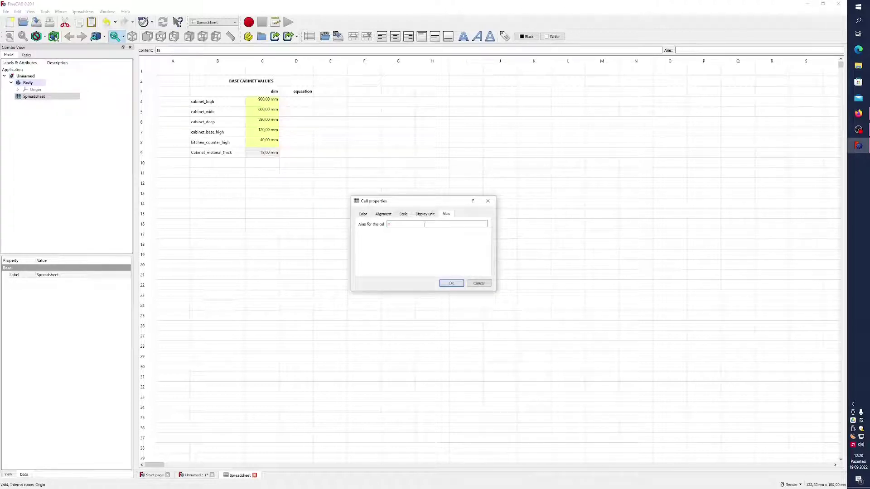
type("a")
key("BackSpace")
key("BackSpace")
key("BackSpace")
key("Return")
left_click(237, 164)
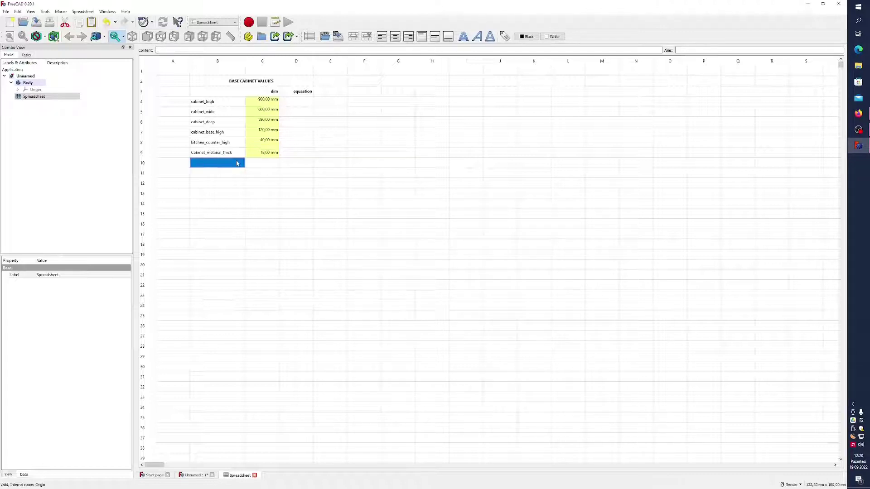
left_click(190, 100)
key("Down")
key("Down")
key("Down")
key("Down")
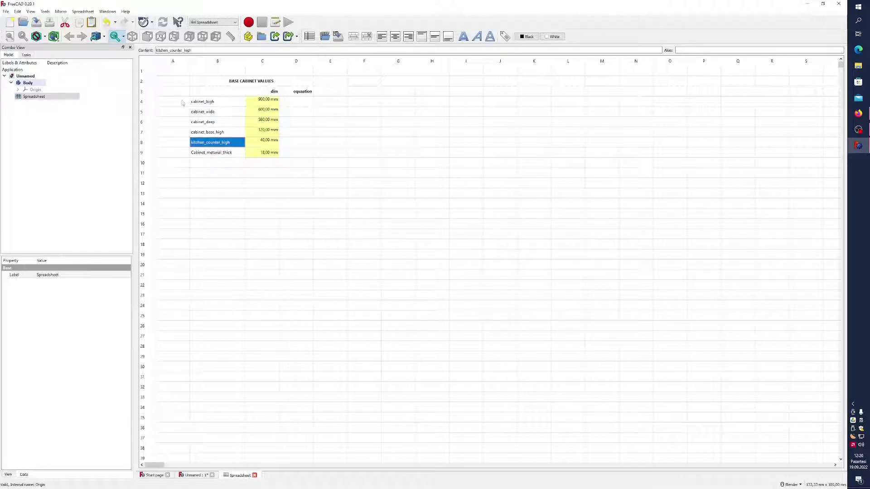
Step: Save the document as 'base cabinet parametric' and bring the Body's 3D view forward
left_click(36, 22)
type("base cabi")
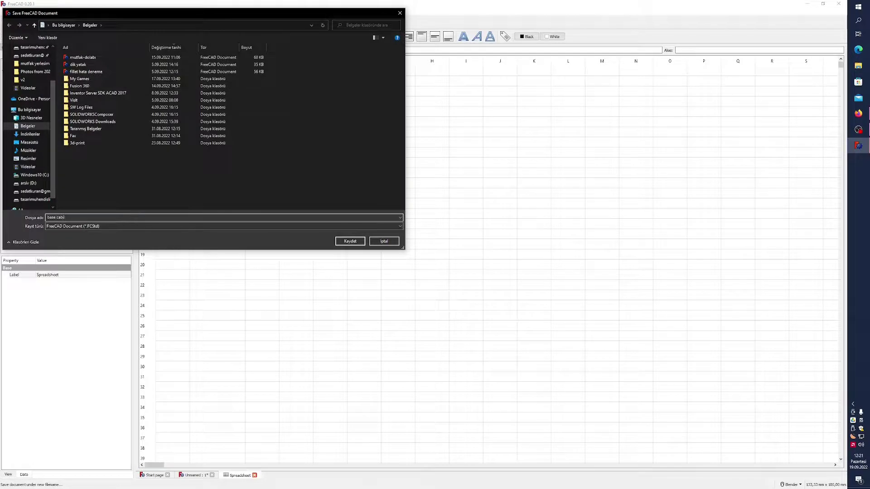
type("net param")
type("etric")
key("Return")
left_click(28, 83)
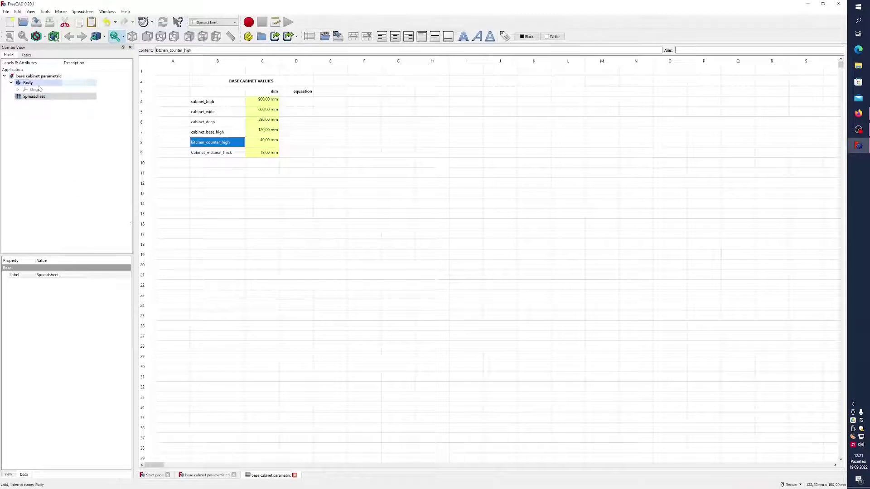
left_click(206, 475)
left_click(213, 22)
Step: In Part Design, attach a datum plane to XY_Plane, z-offset by Spreadsheet.cabinet_base_high (120 mm)
left_click(213, 111)
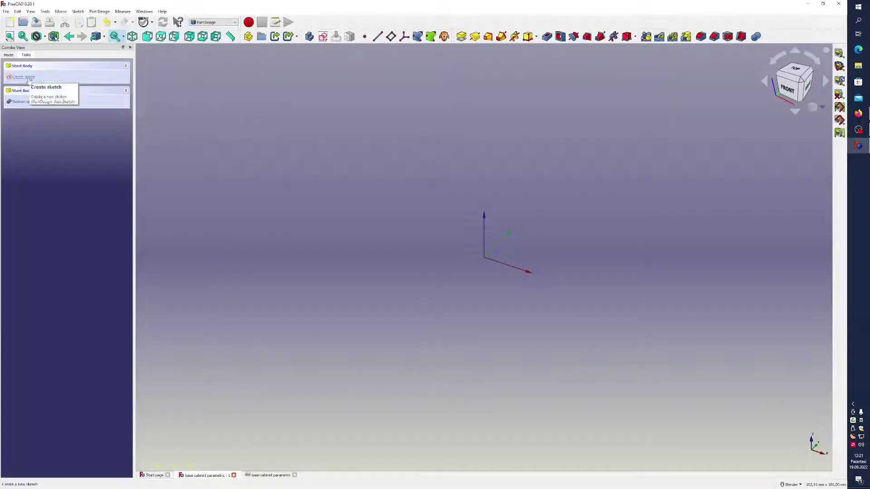
left_click(391, 36)
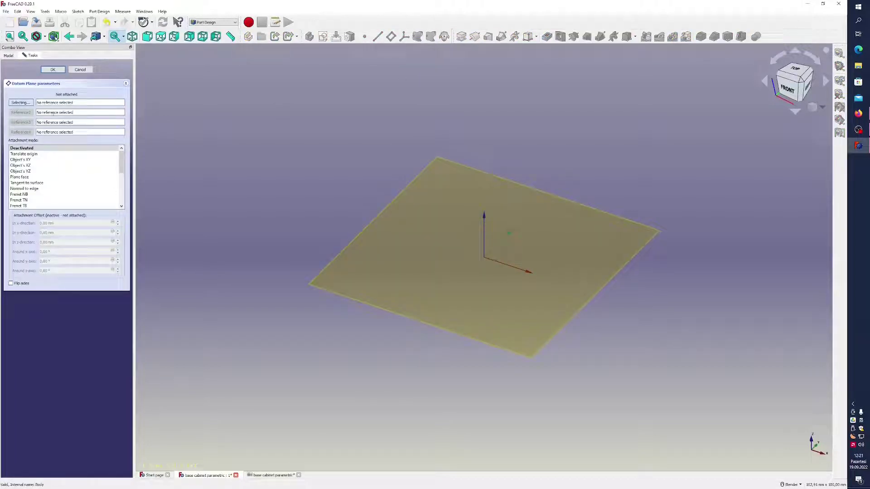
left_click(80, 70)
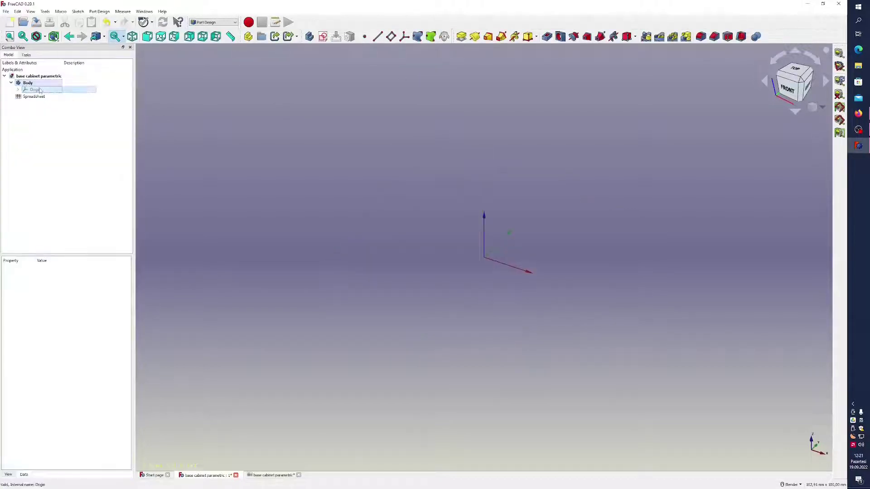
left_click(345, 205)
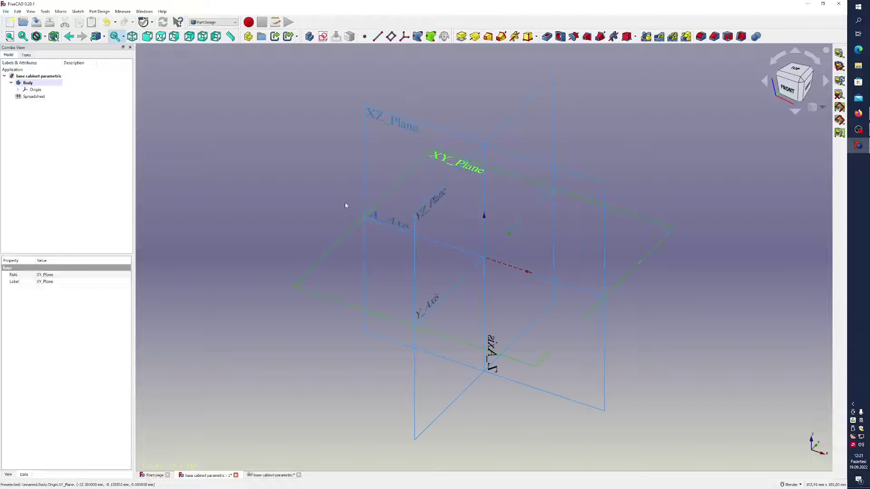
left_click(390, 36)
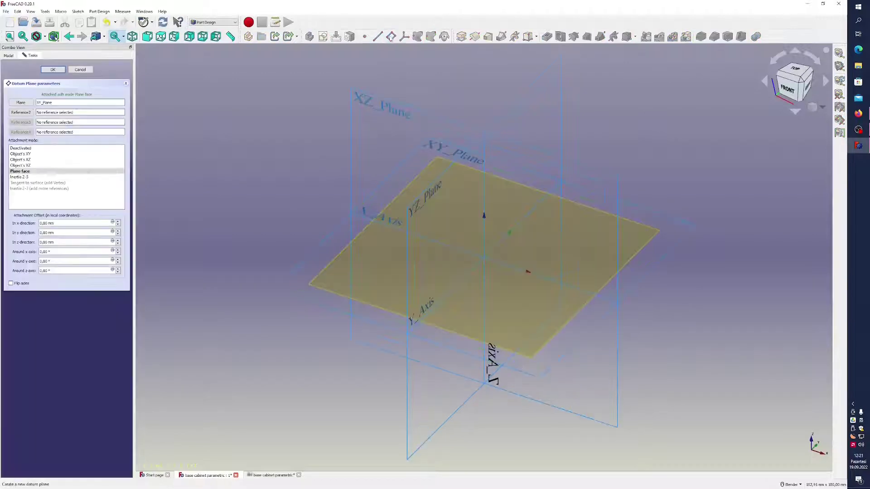
left_click(113, 241)
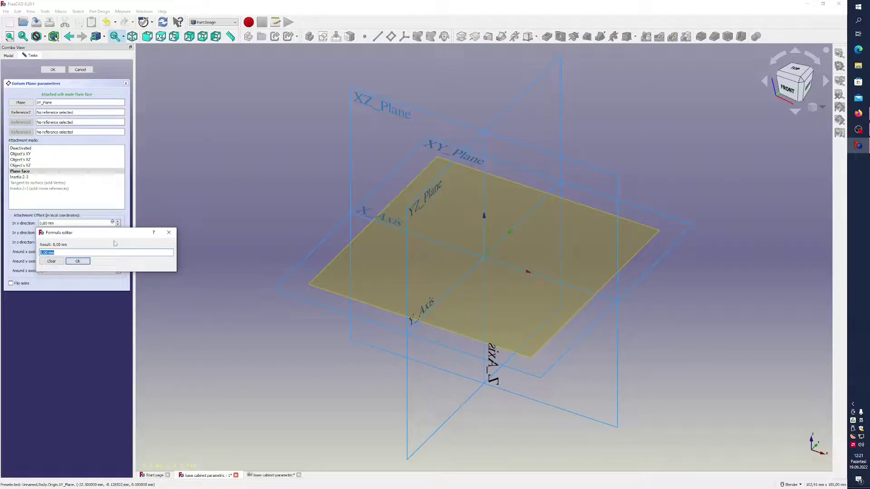
type("cSp")
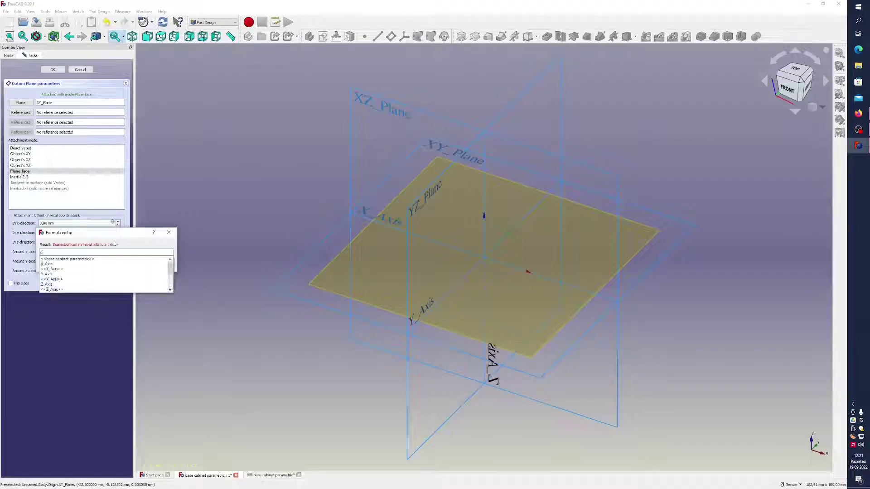
type("readsheet.cabinet_deep")
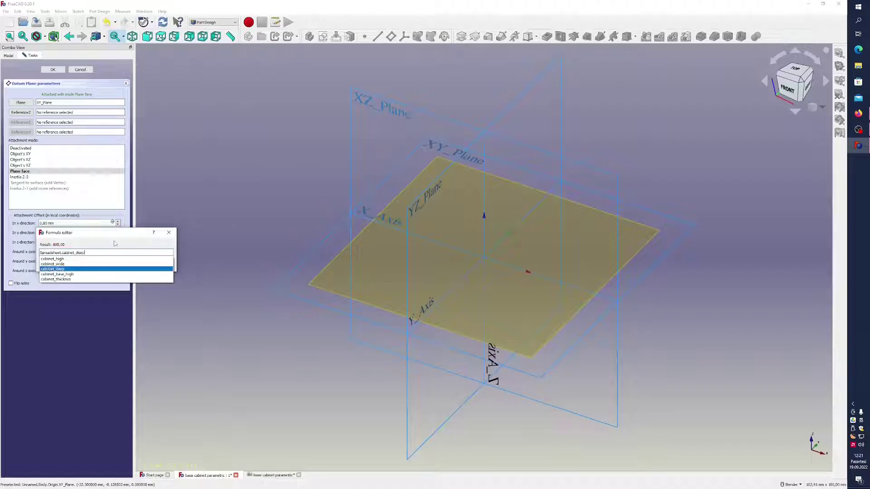
key("Return")
key("Return")
scroll(339, 235, "down", 3)
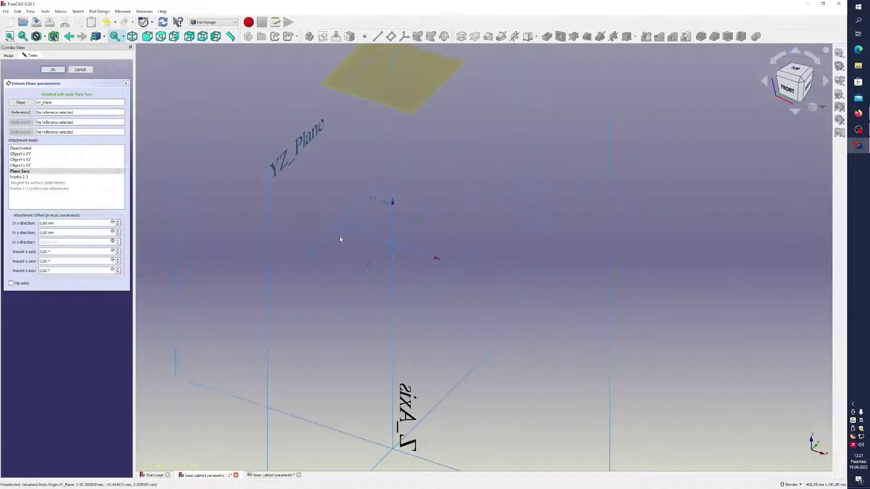
scroll(339, 236, "down", 3)
left_click(53, 69)
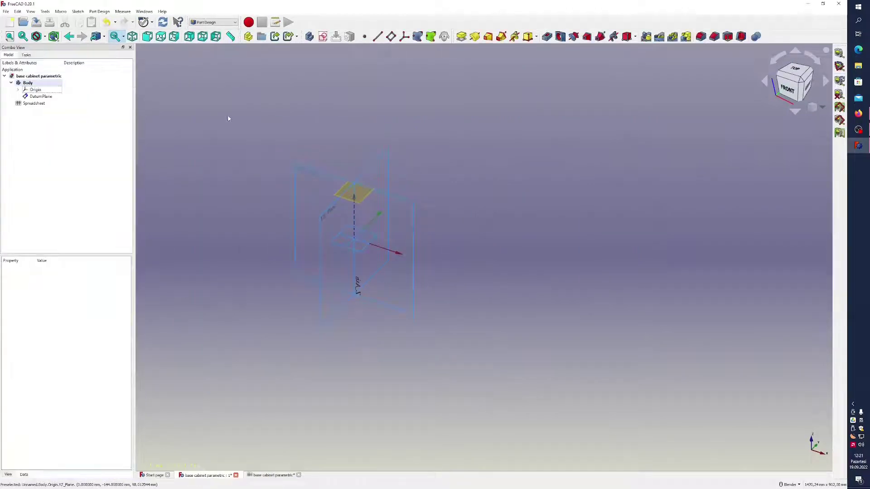
left_click(354, 193)
Step: Start a sketch on the DatumPlane and draw a rectangle
left_click(322, 37)
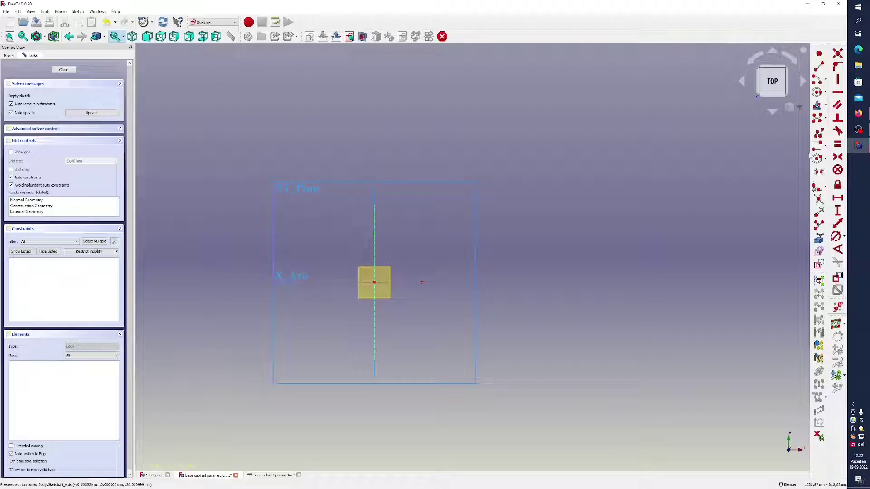
left_click(817, 145)
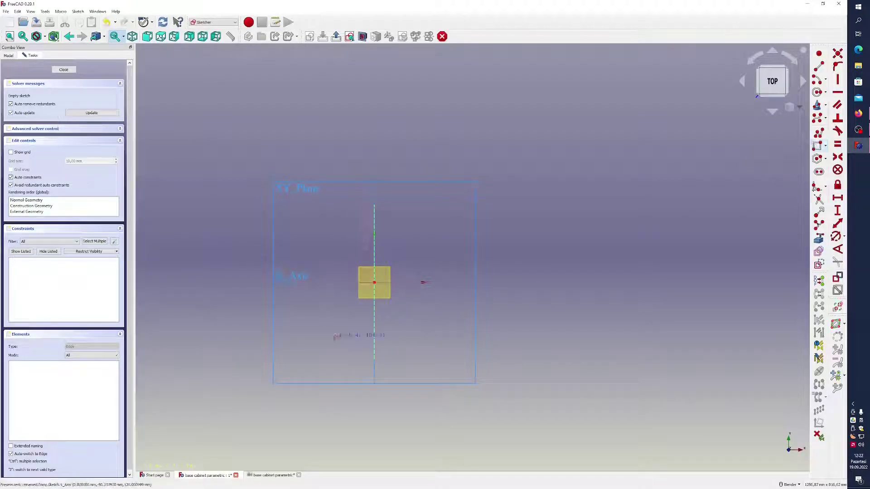
left_click(310, 284)
left_click(445, 367)
scroll(435, 352, "down", 2)
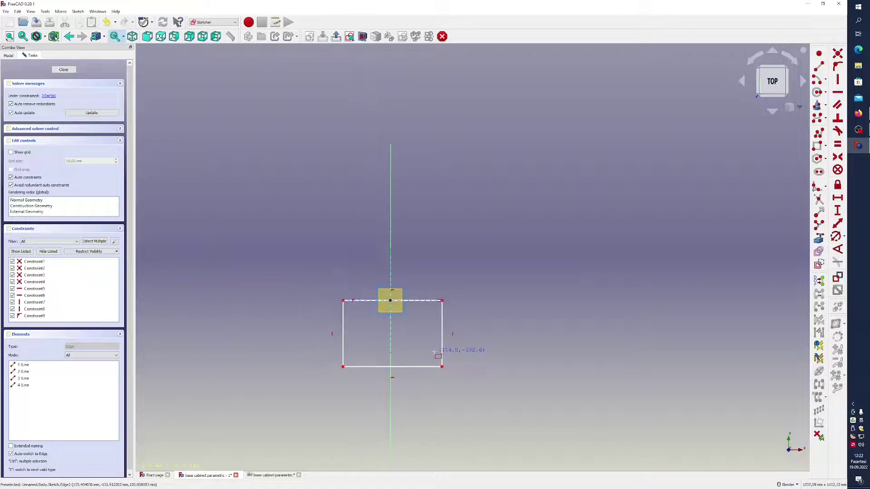
key("Escape")
Step: Set the rectangle width to Spreadsheet.cabinet_wide (600 mm) and centre it on the vertical axis
left_click(421, 301)
key("l")
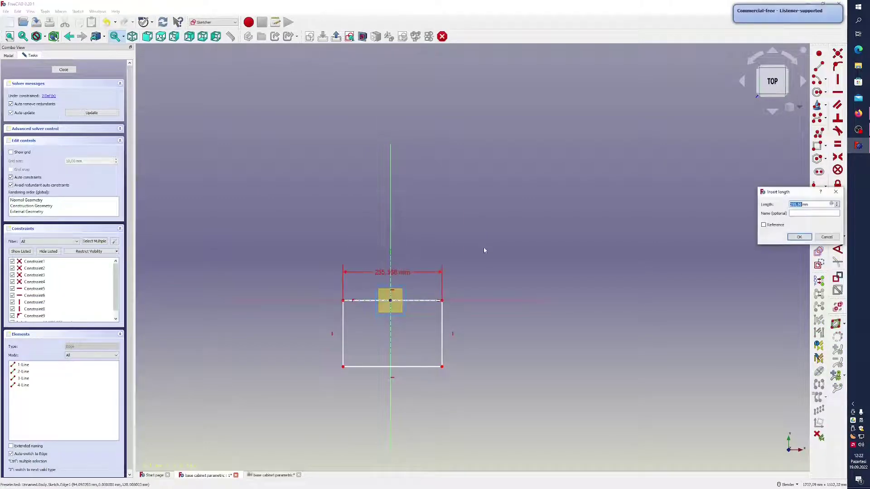
left_click(832, 204)
type("Spreadsheet")
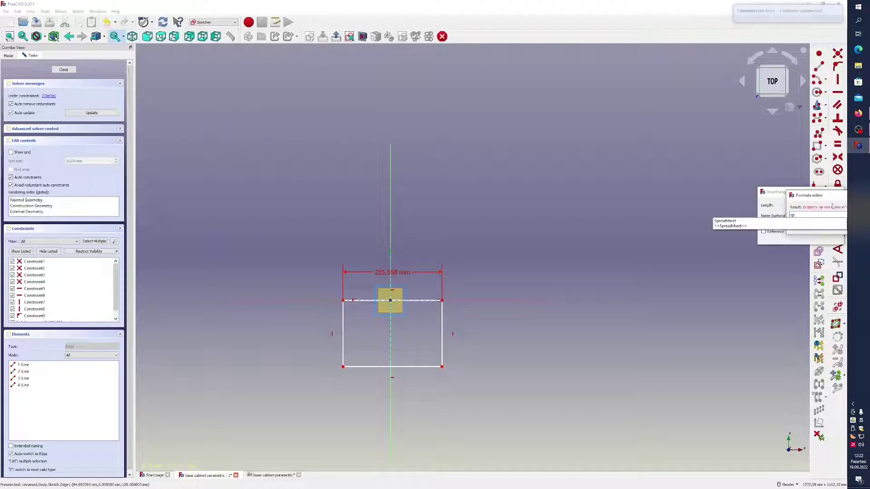
type(".cabinet_w")
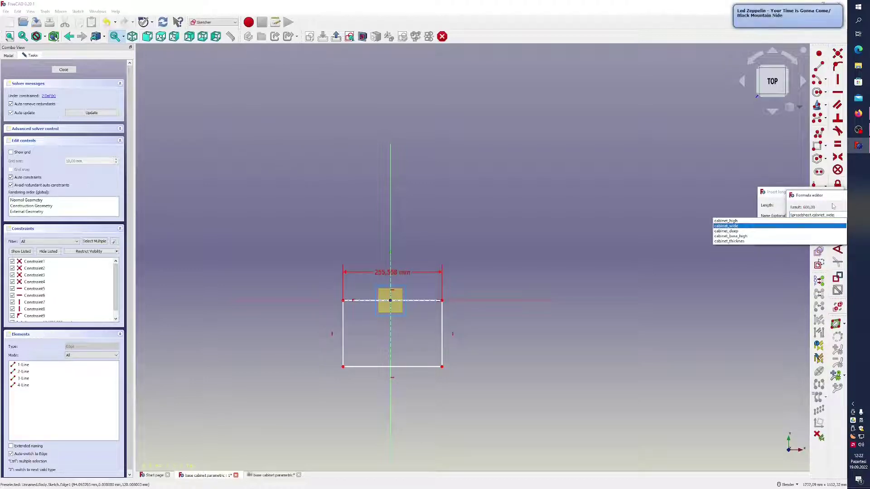
type("ide")
key("Return")
key("Return")
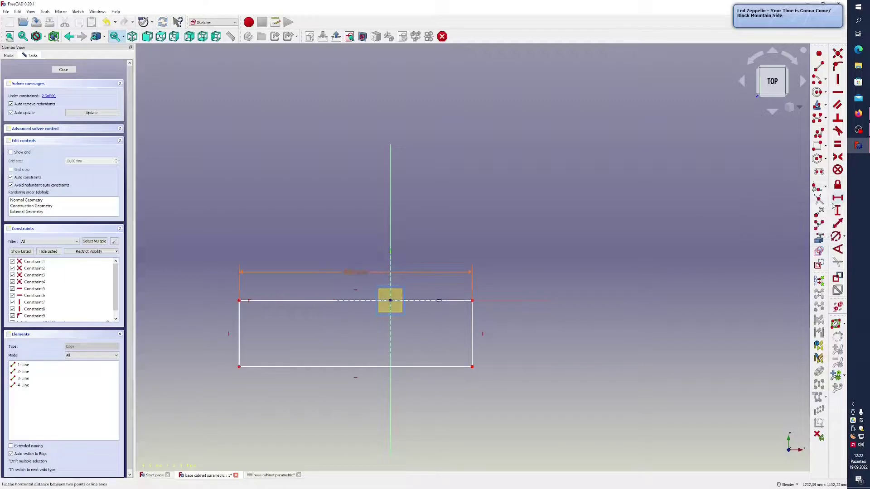
left_click(240, 300)
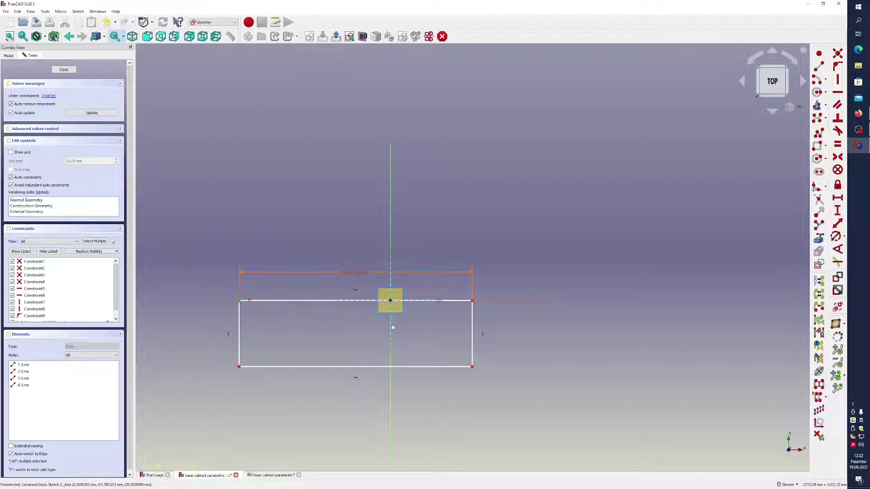
left_click(472, 301)
scroll(472, 303, "down", 3)
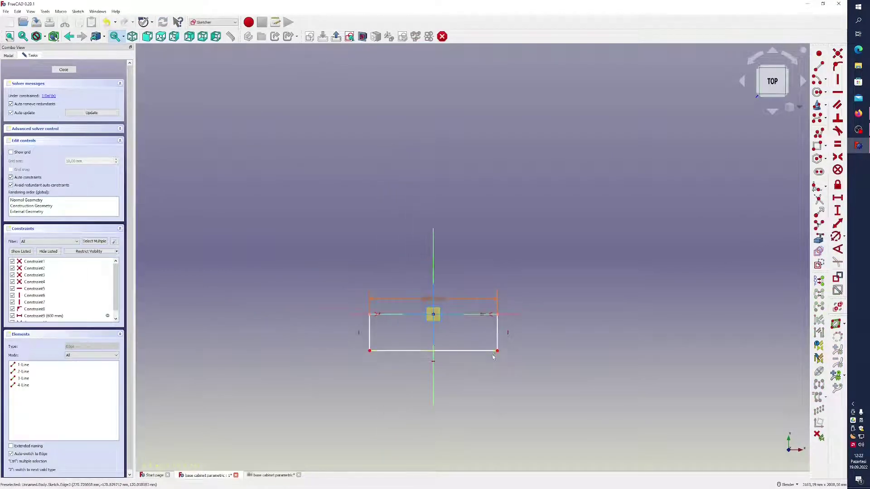
Step: Set the rectangle depth to the spreadsheet's cabinet_deep value (580 mm) and close the sketch
left_click(837, 210)
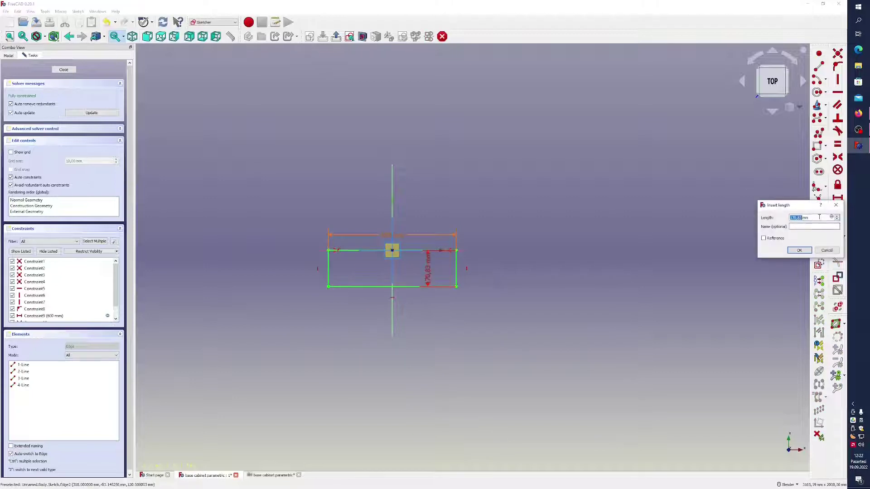
type("=")
type("Spreadsheet.")
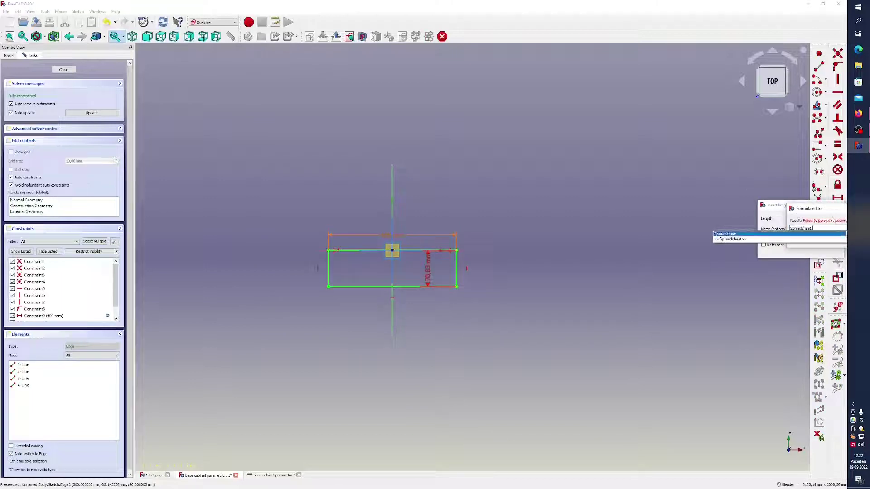
key("Down")
key("Escape")
key("Escape")
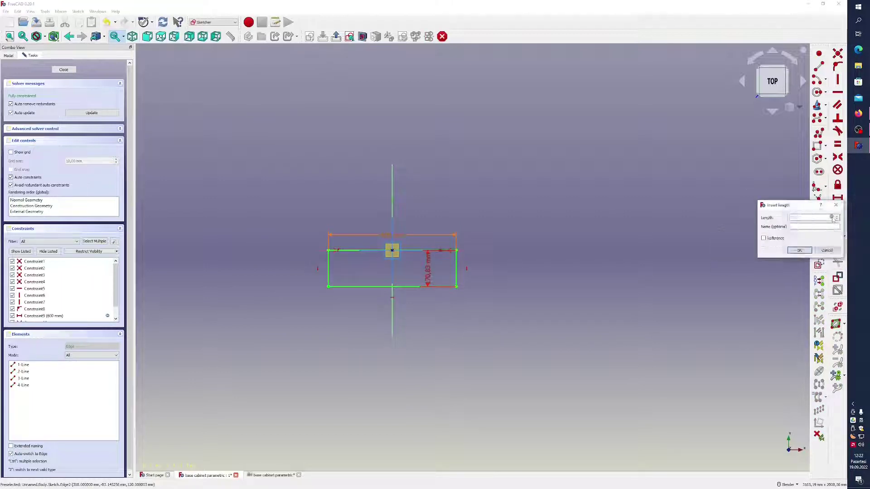
key("Escape")
key("Escape")
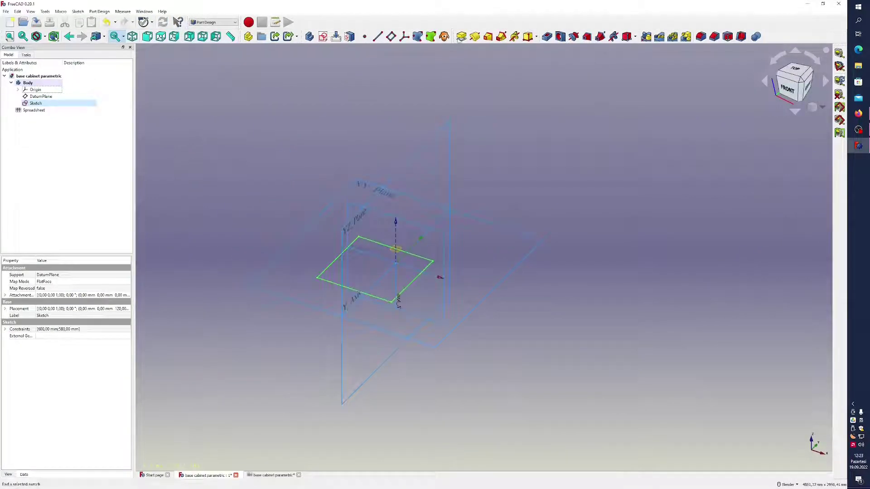
Step: Pad the sketch with a spreadsheet-linked length, then open the spreadsheet for editing cell D4
left_click(461, 37)
left_click(117, 105)
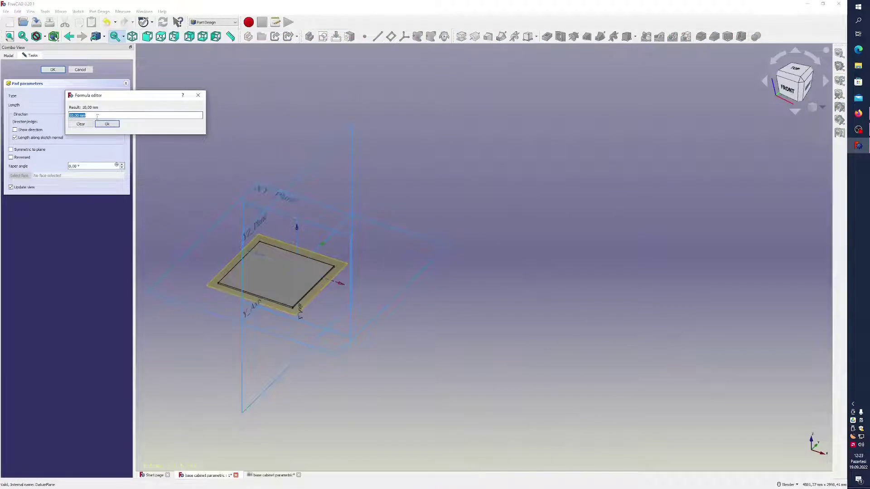
type("S")
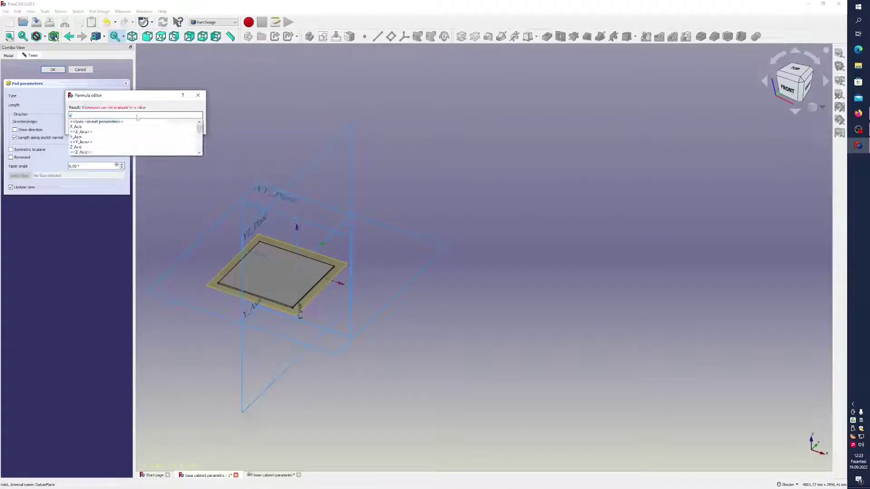
type("preadsheet.c")
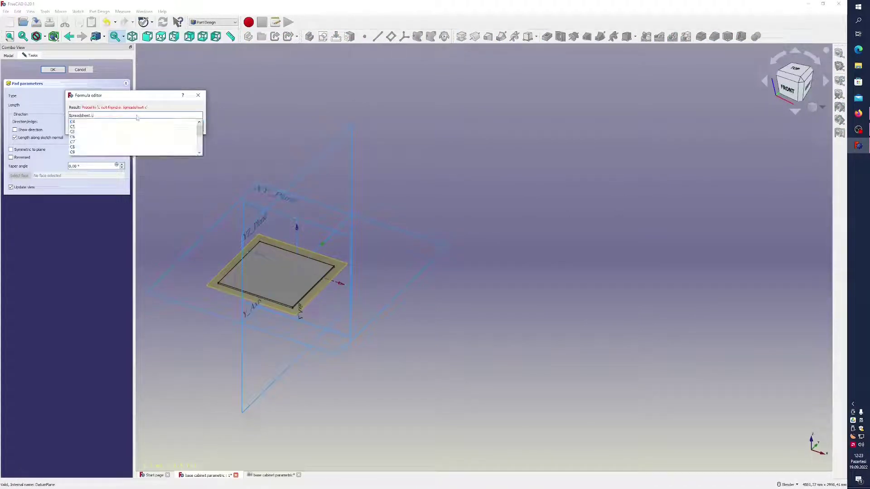
type("a")
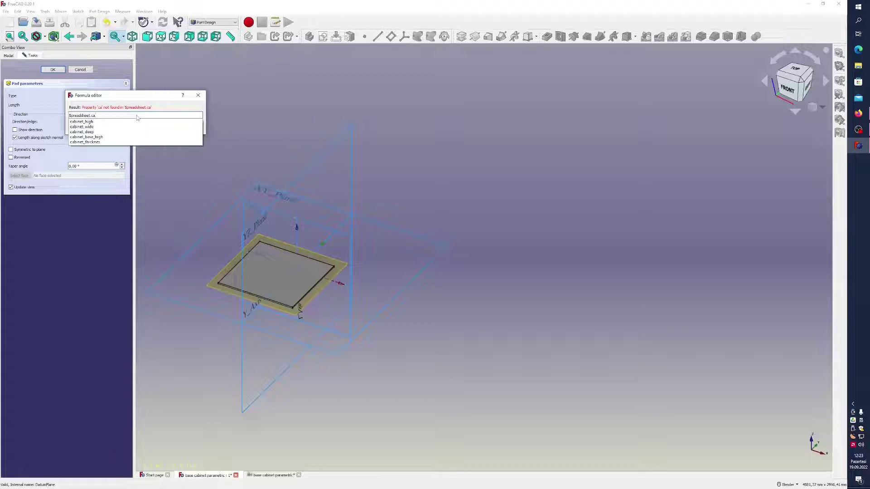
key("Return")
key("Return")
key("Return")
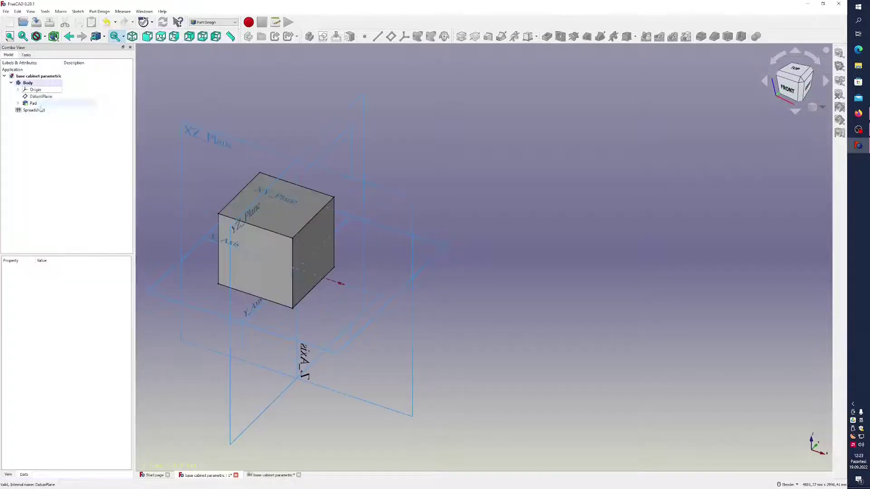
double_click(41, 109)
double_click(294, 102)
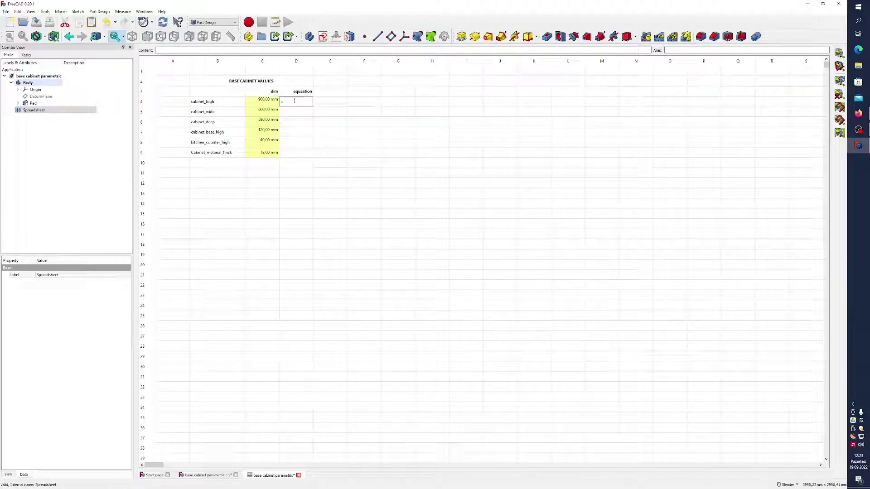
Step: Enter the formula =C4-C7 in cell D4
type("=")
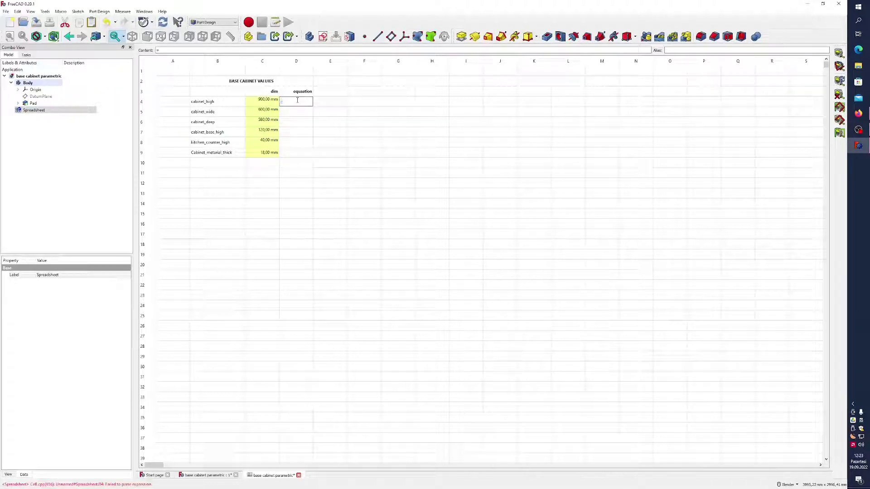
type("c4")
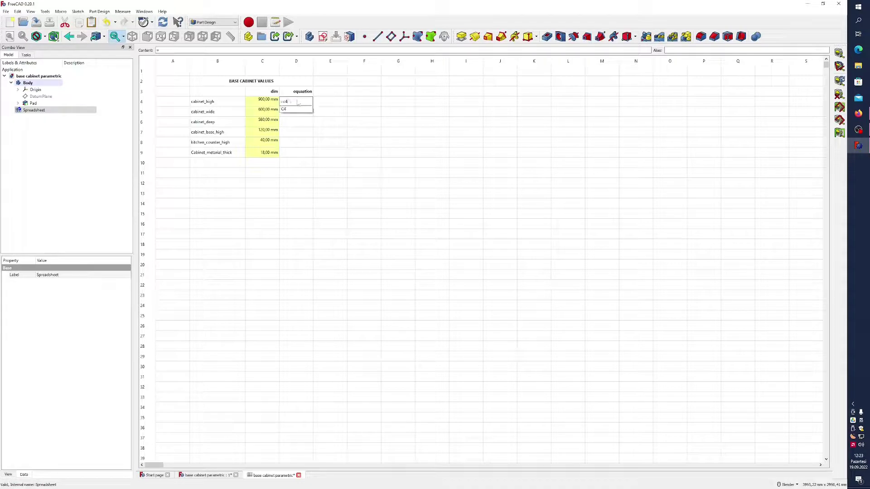
key("Down")
key("Return")
type("c7")
key("Return")
left_click(297, 100)
Step: Give cell D4 the alias cabinet_body_high
right_click(297, 100)
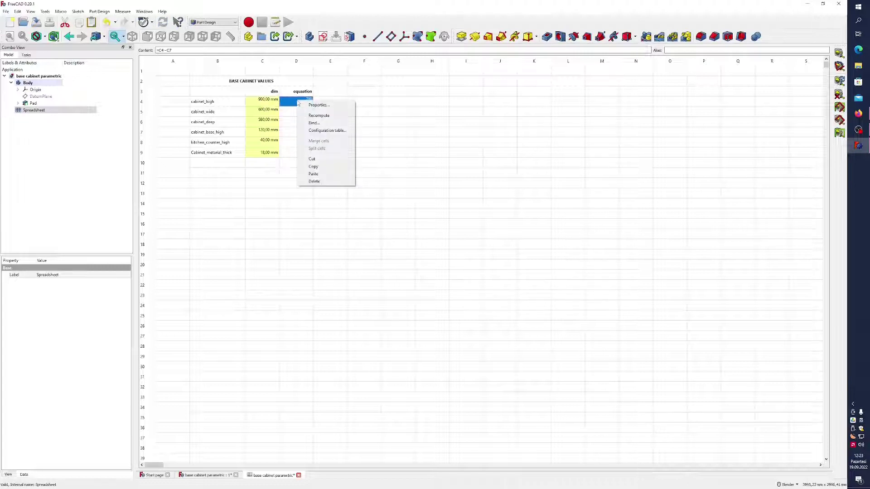
left_click(318, 105)
left_click(446, 213)
left_click(426, 224)
type("ta")
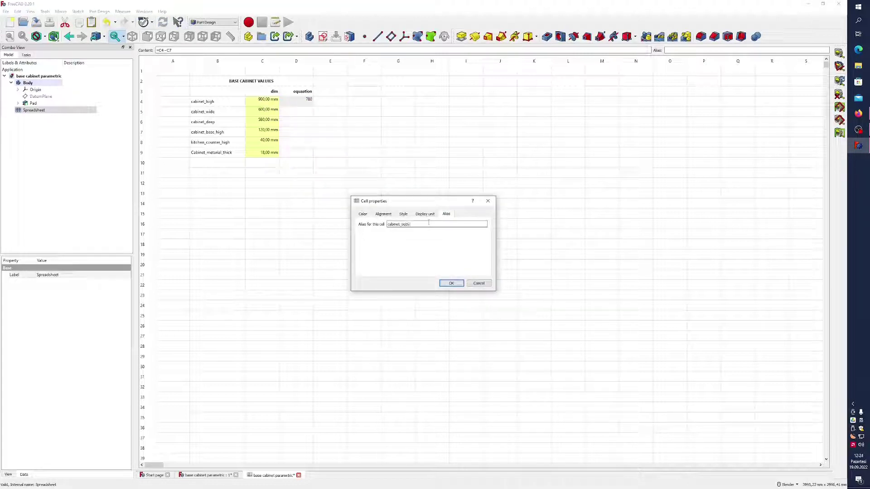
type("_high")
key("Return")
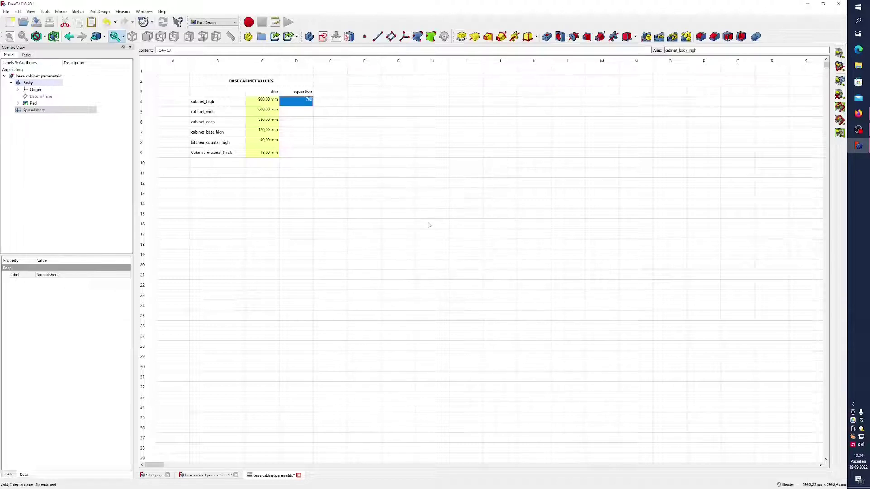
Step: Set D4's display unit to mm and return to the 3D model with the Pad selected
left_click(284, 125)
right_click(293, 101)
left_click(318, 105)
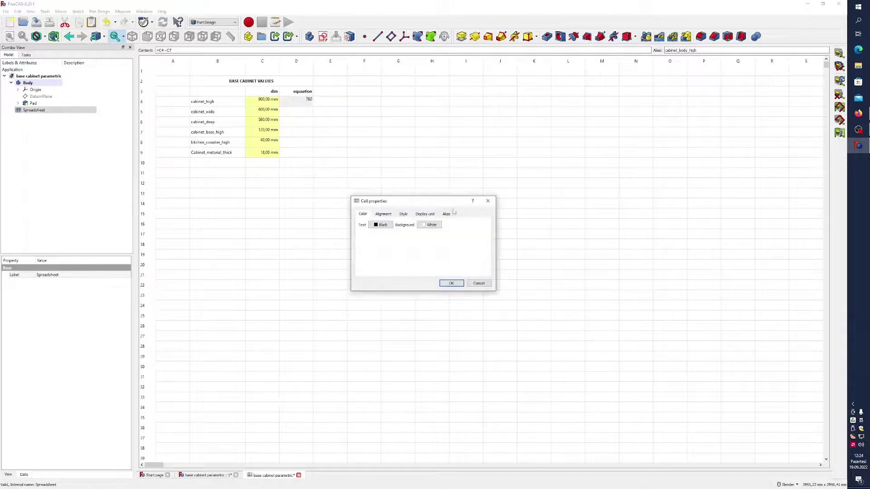
left_click(425, 214)
key("Return")
left_click(330, 194)
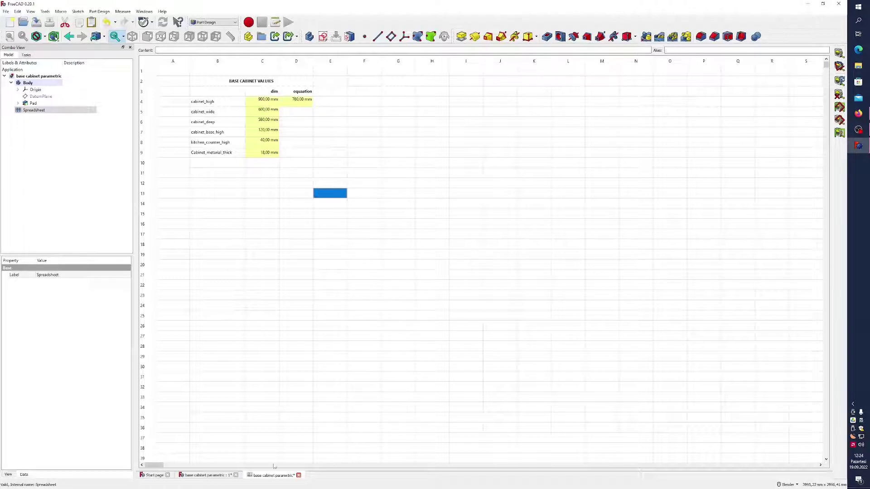
left_click(204, 475)
left_click(33, 103)
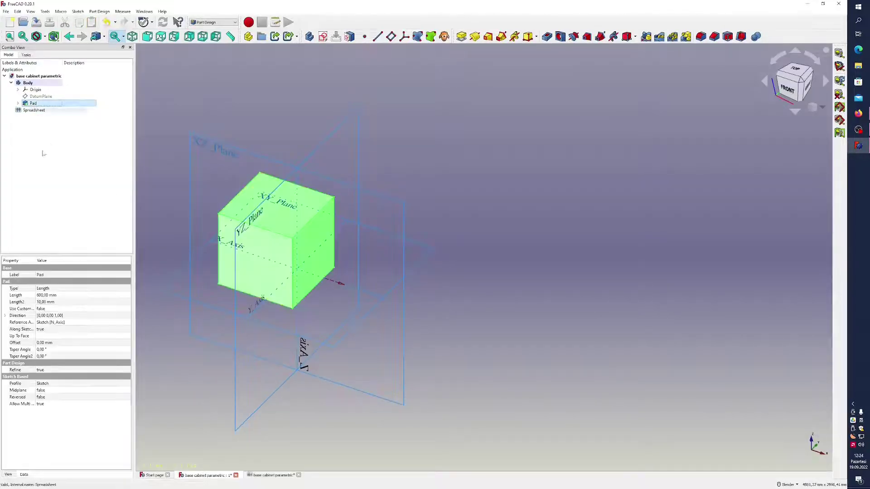
Step: Set the Pad length formula to Spreadsheet.cabinet_body_high (780 mm)
left_click(68, 295)
left_click(124, 297)
type("Spreadsheet.cab")
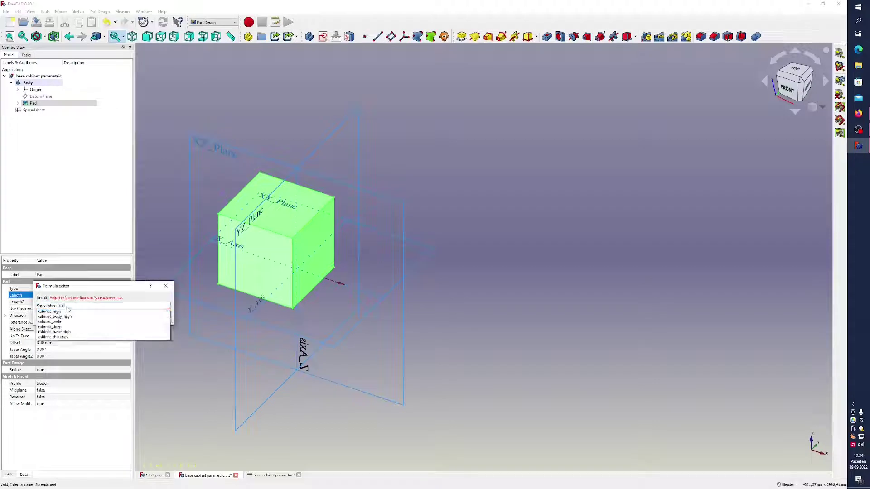
key("Down")
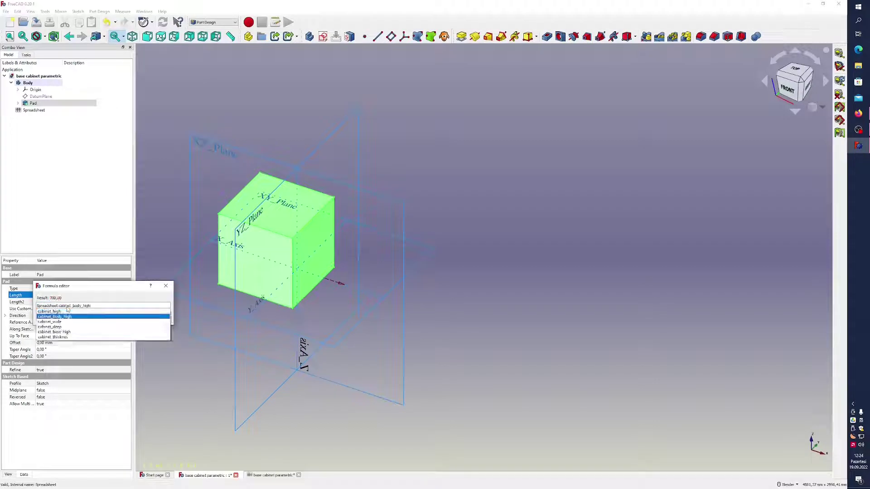
key("Return")
Step: Orbit around the box and select the faces to leave open
left_click(146, 200)
mouse_move(146, 201)
middle_mouse_down()
mouse_move(383, 243)
mouse_move(490, 142)
middle_mouse_up()
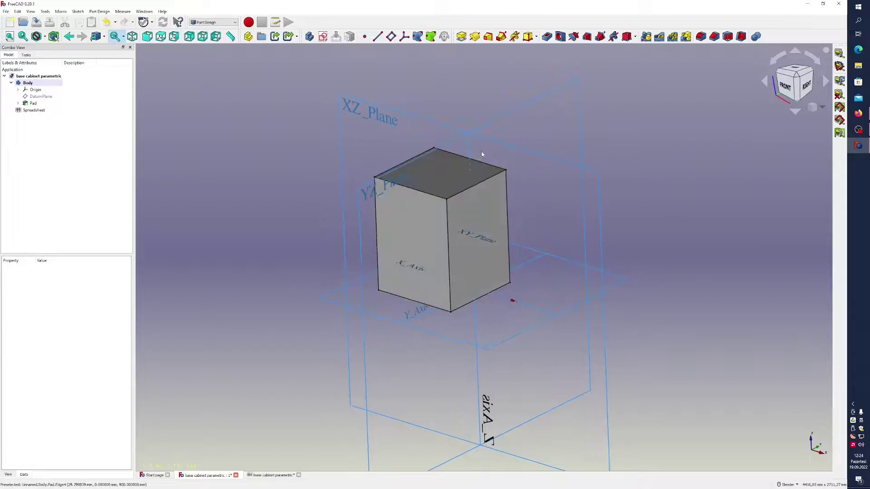
middle_click_drag(490, 142, 579, 132)
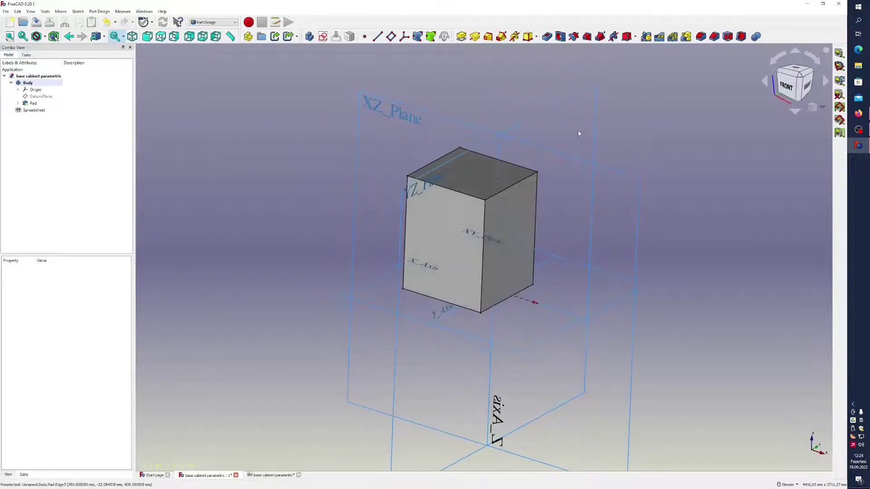
left_click(447, 216)
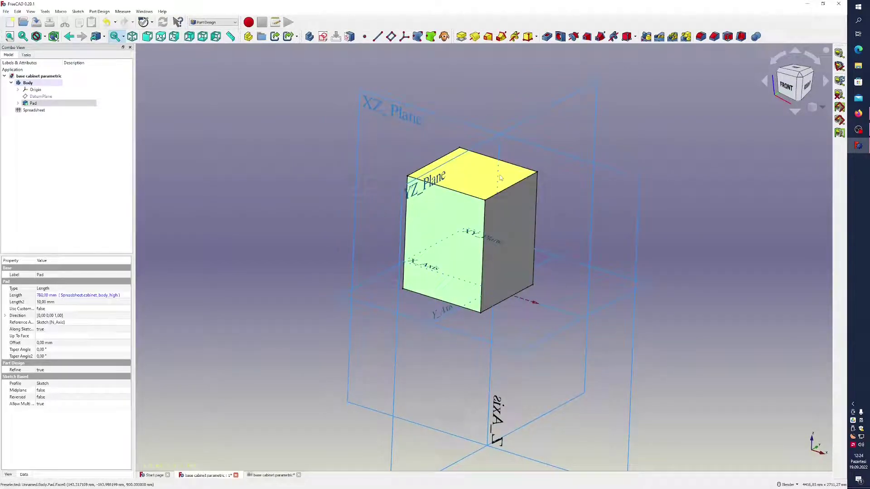
middle_click_drag(500, 178, 315, 307)
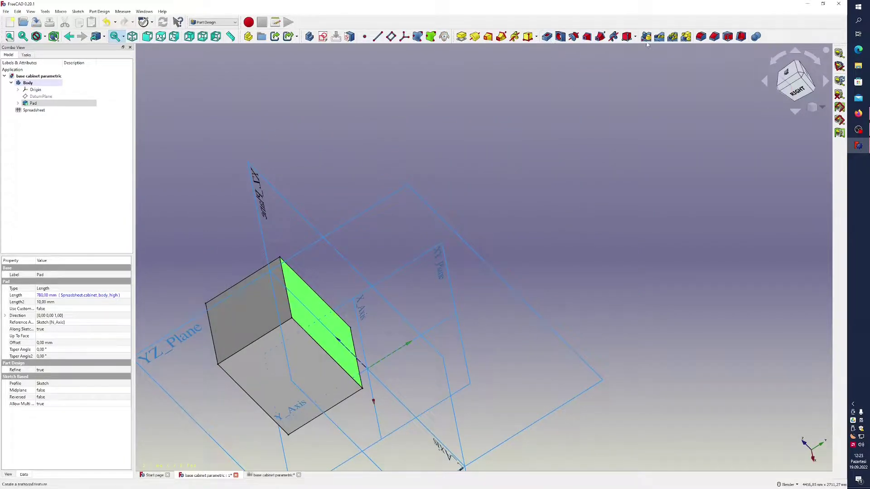
Step: Shell the box with inward Thickness walls set to Spreadsheet.cabinet_thickness (18 mm)
left_click(741, 37)
middle_click_drag(339, 340, 254, 191)
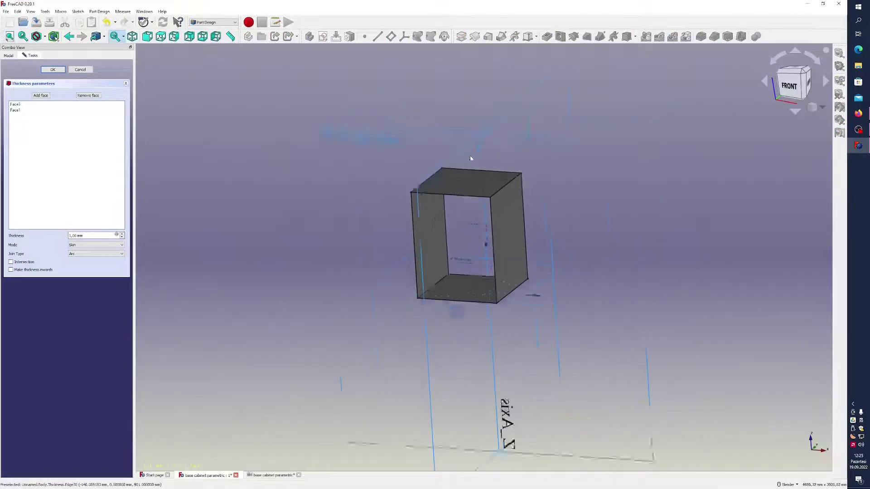
scroll(470, 156, "up", 2)
left_click(11, 269)
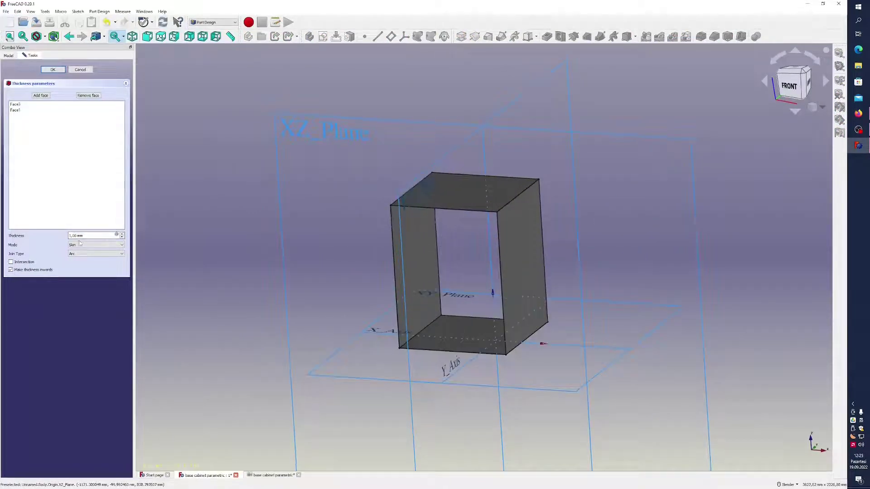
left_click(117, 235)
type("sp")
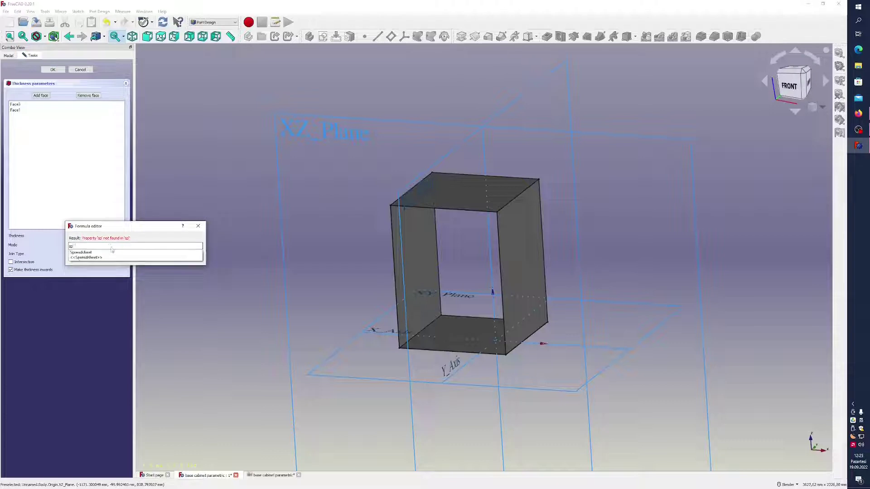
type("areadsheet.")
key("Down")
key("Down")
key("Down")
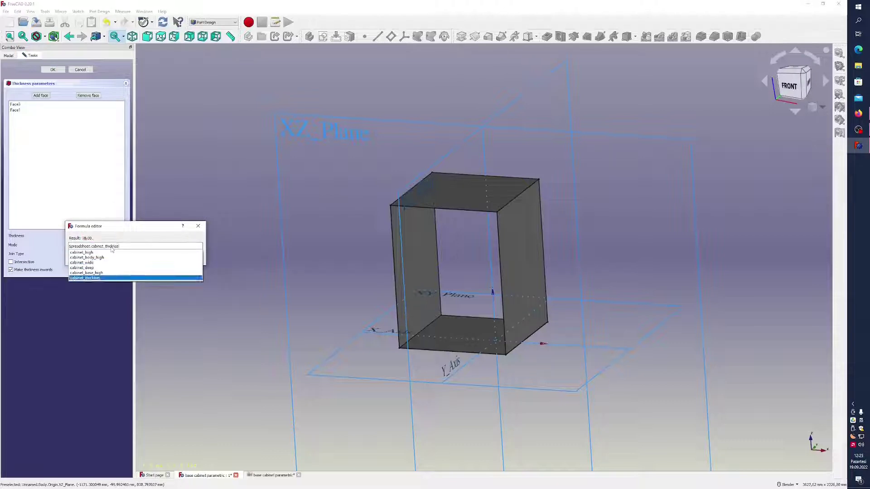
key("Return")
key("Return")
left_click(53, 70)
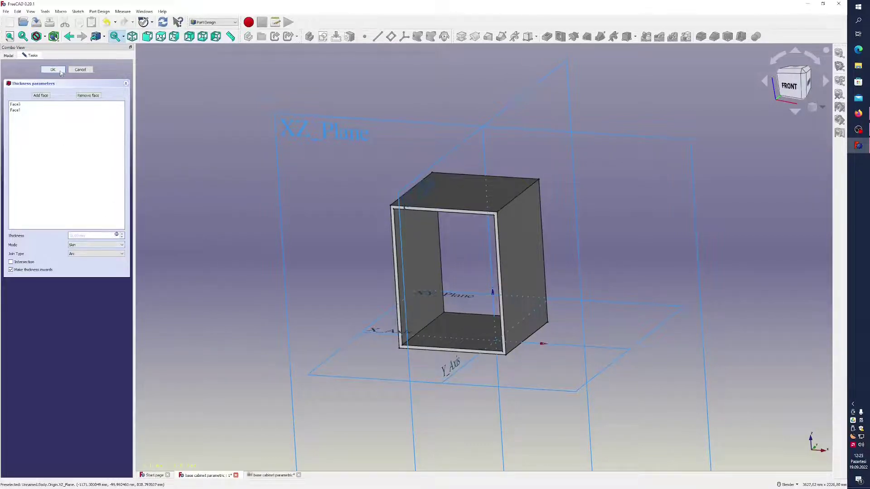
middle_click_drag(524, 286, 184, 136)
Step: Rename the original body to cabinet_main-body
left_click(28, 82)
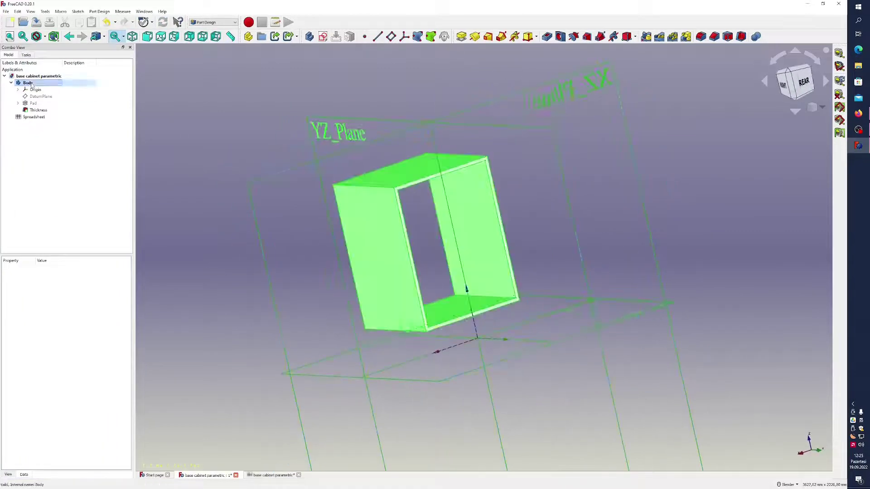
right_click(28, 83)
left_click(67, 213)
type("cabinet_main-bo")
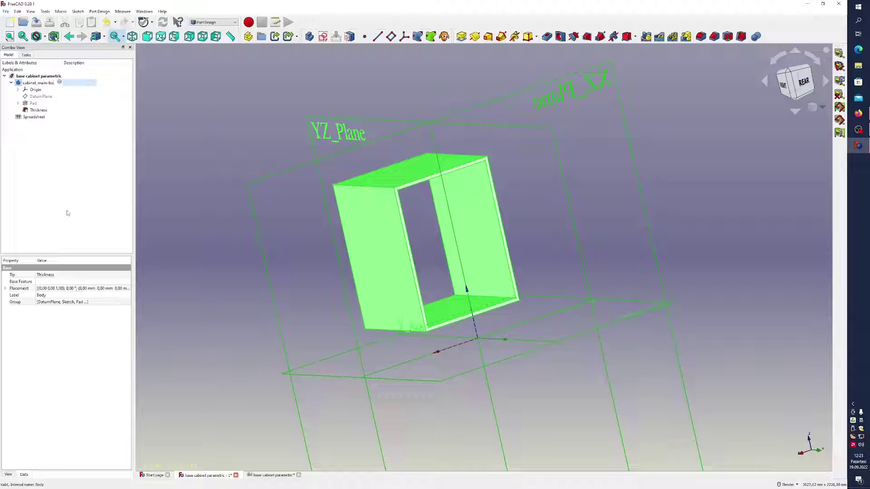
type("dy")
key("Return")
left_click(124, 135)
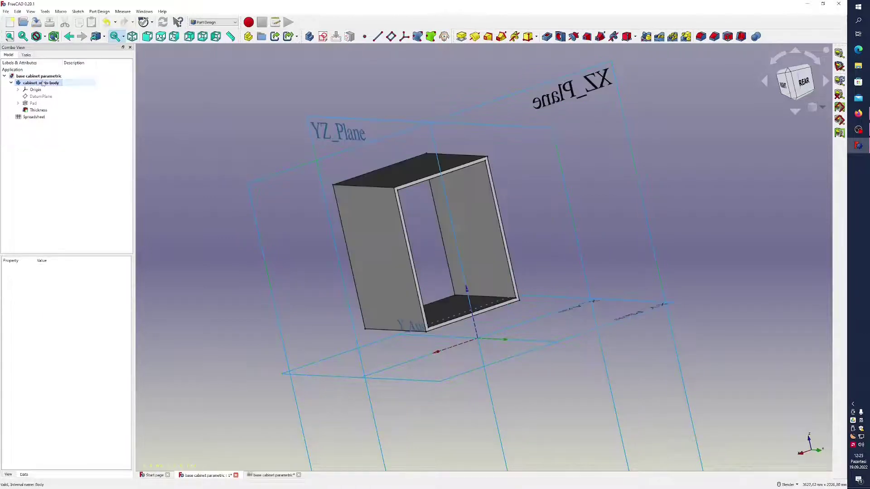
left_click(41, 82)
Step: Create a new empty body, Body001, and browse the model tree and spreadsheet
left_click(309, 36)
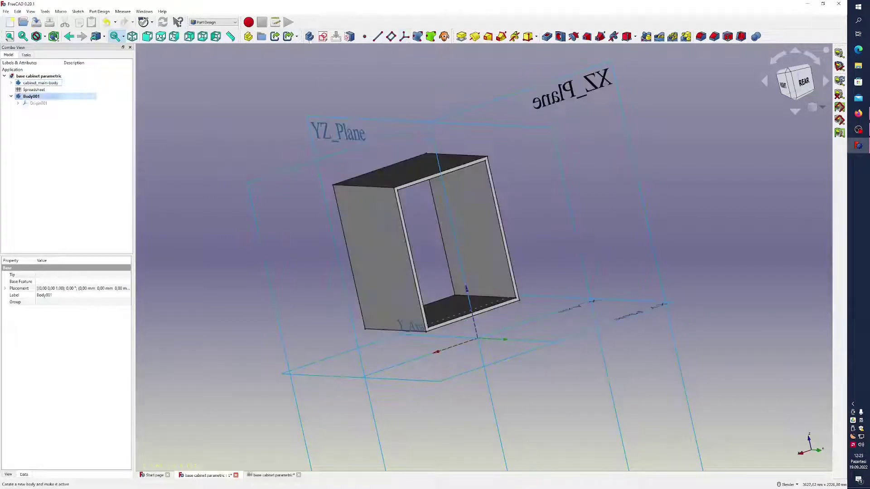
left_click(41, 82)
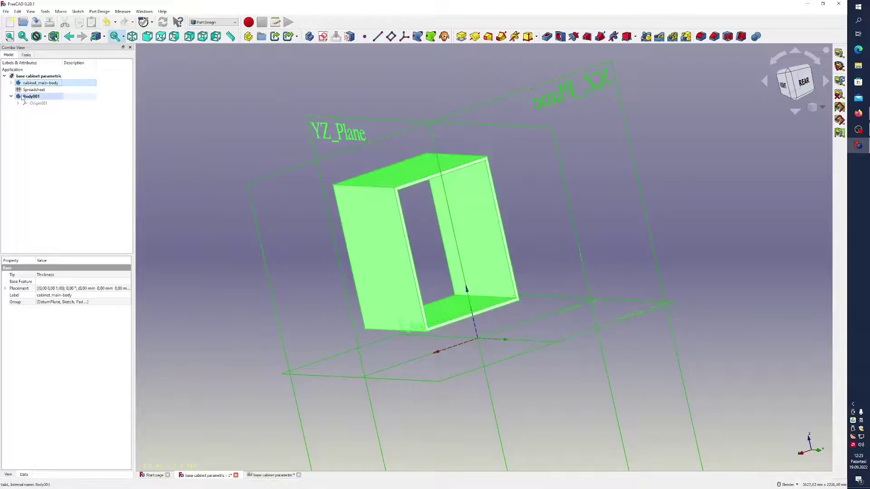
double_click(28, 90)
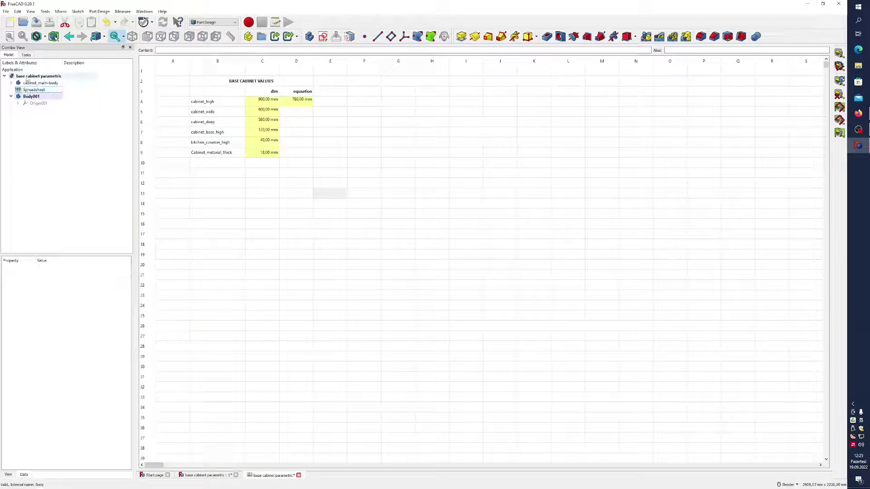
left_click(32, 97)
double_click(34, 89)
left_click(34, 92)
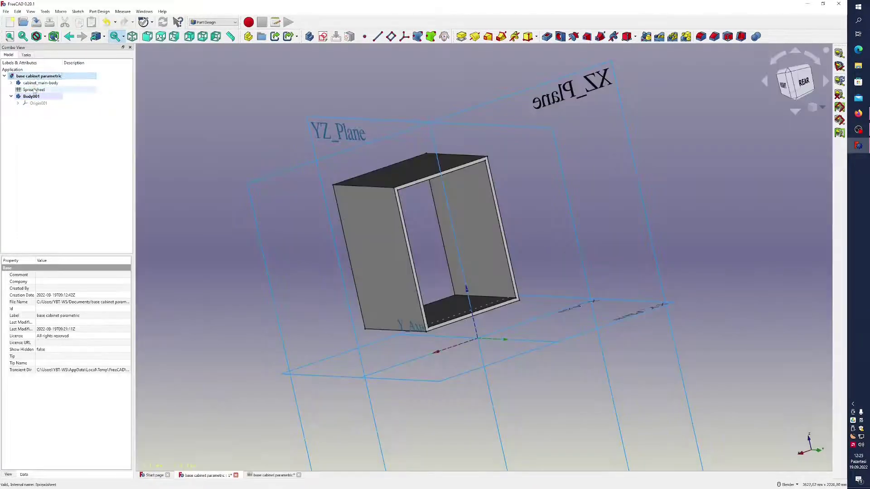
double_click(34, 90)
right_click(35, 91)
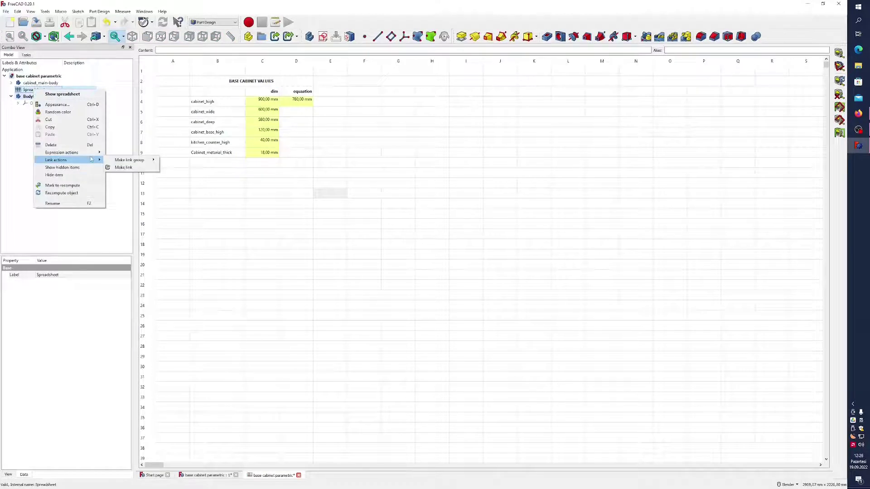
left_click(13, 138)
left_click(30, 97)
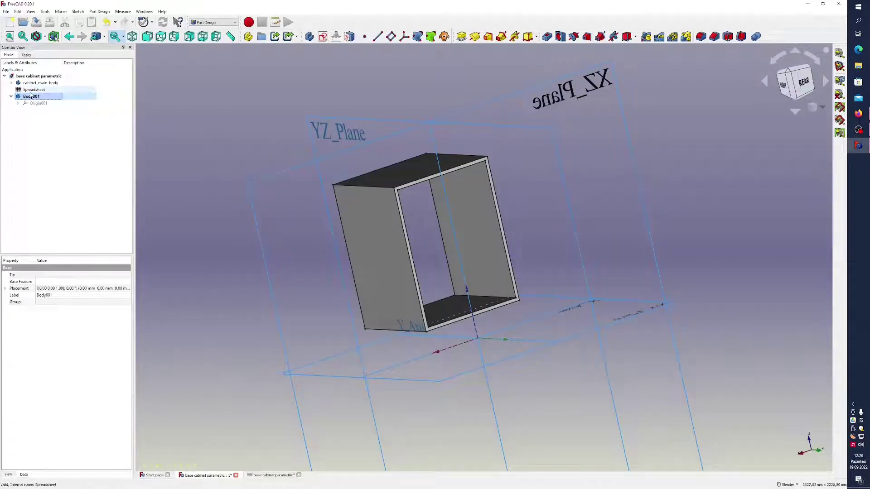
left_click(11, 84)
left_click(12, 84)
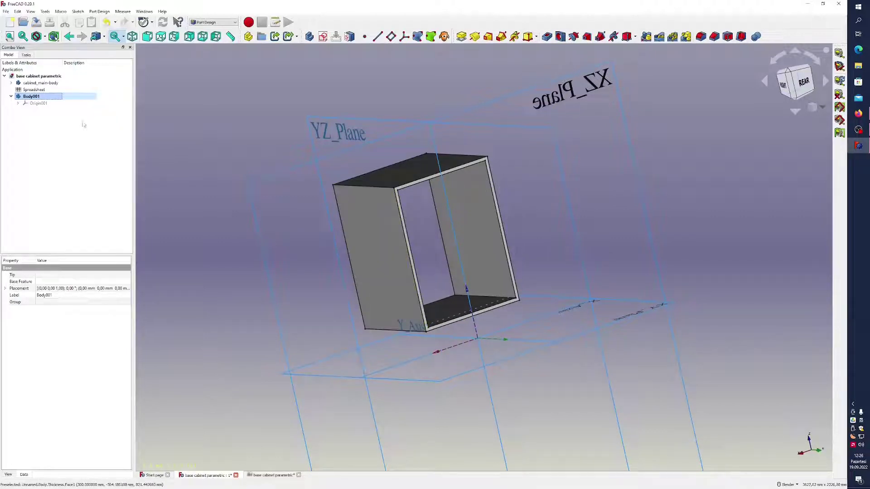
Step: Rename Body001 to cabinet_back_cover 5mm
right_click(36, 96)
left_click(86, 224)
type("t_back_cover_5mm")
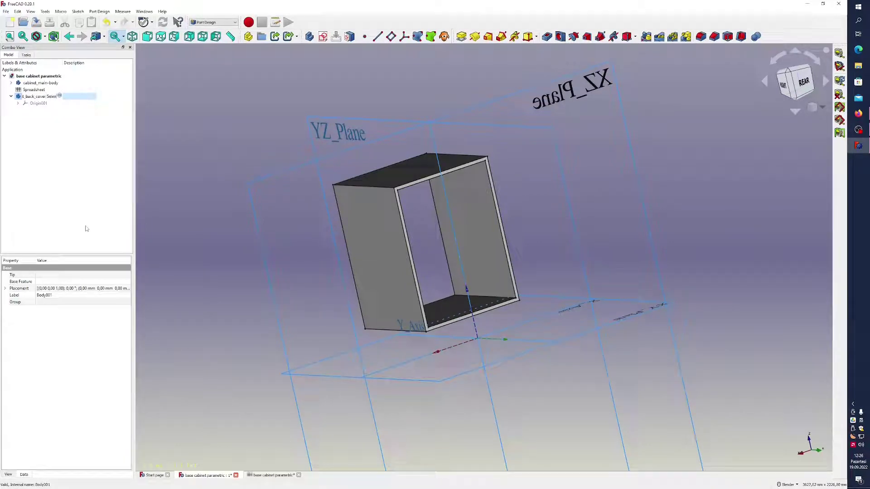
key("Return")
left_click(86, 229)
Step: Bind the carcass front frame into cabinet_back_cover 5mm and pad it into a panel
scroll(376, 188, "up", 2)
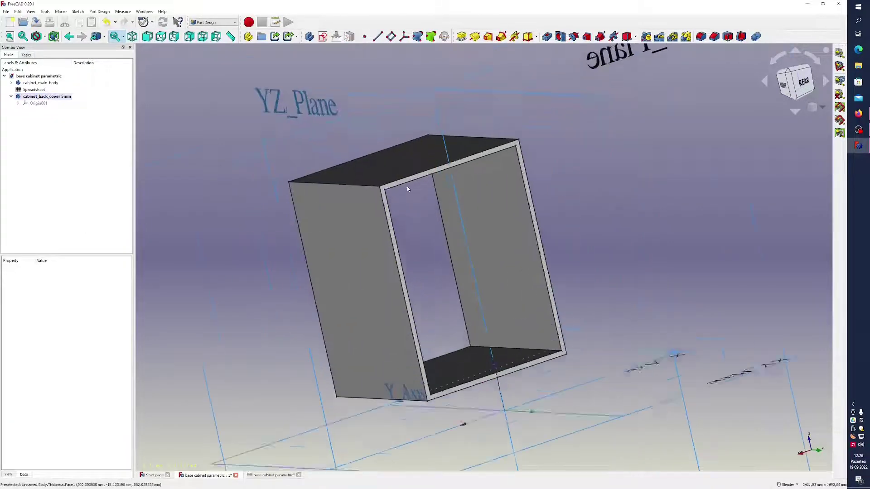
scroll(376, 188, "up", 2)
left_click(376, 189)
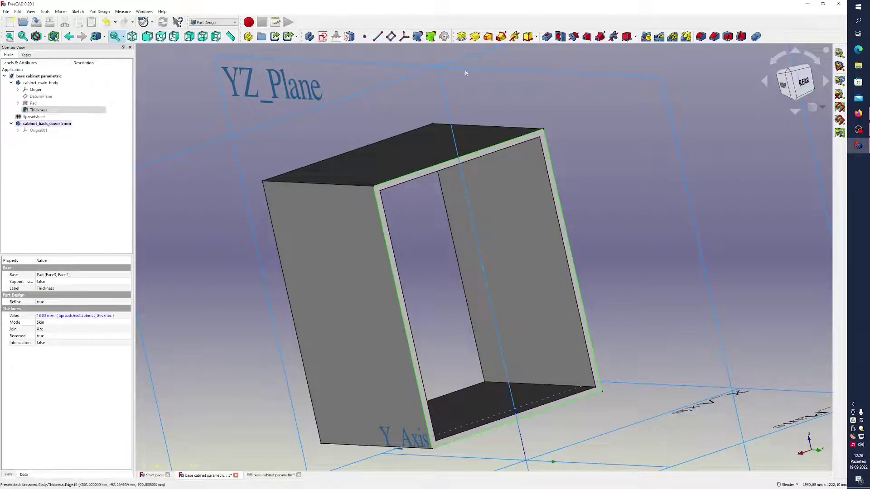
left_click(432, 37)
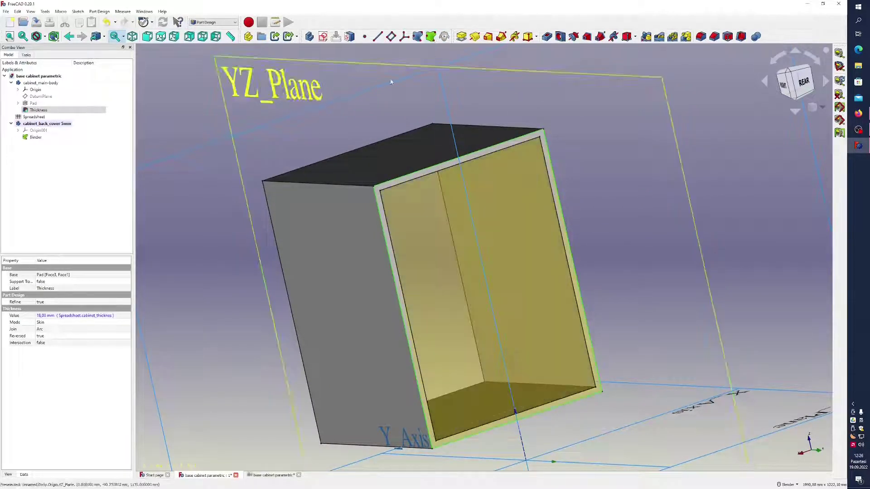
left_click(248, 36)
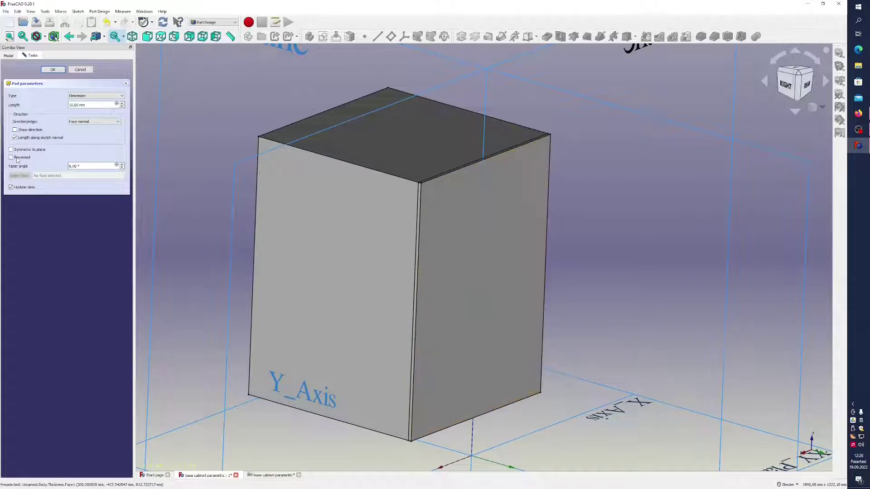
key("Return")
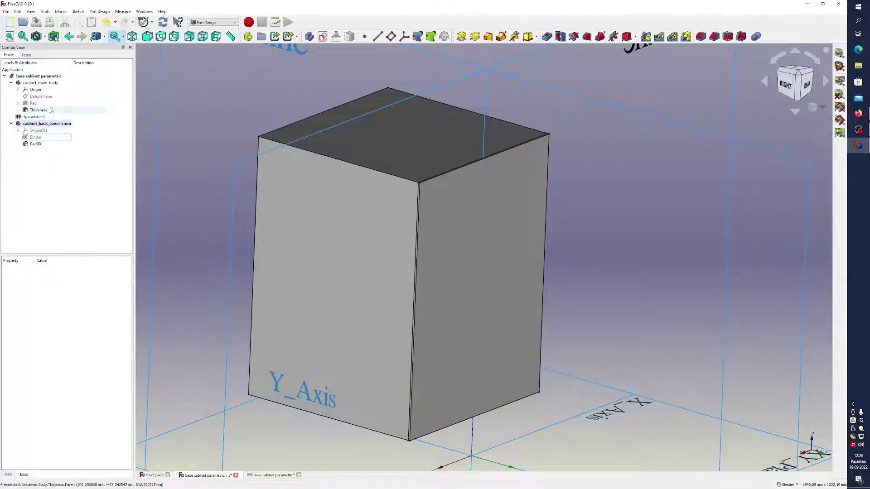
Step: Switch to isometric view and give cabinet_main-body a pale shape colour
mouse_move(375, 291)
middle_mouse_down()
mouse_move(410, 335)
mouse_move(317, 226)
middle_mouse_up()
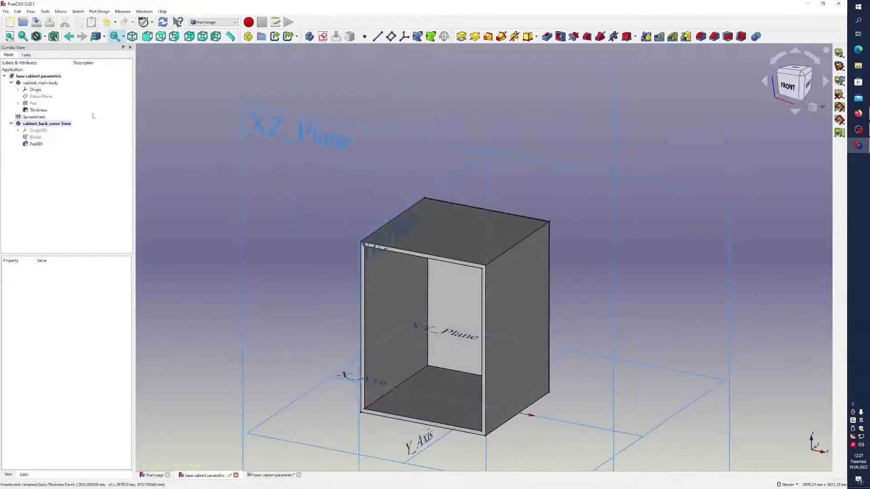
scroll(284, 167, "down", 3)
middle_click_drag(284, 168, 254, 150)
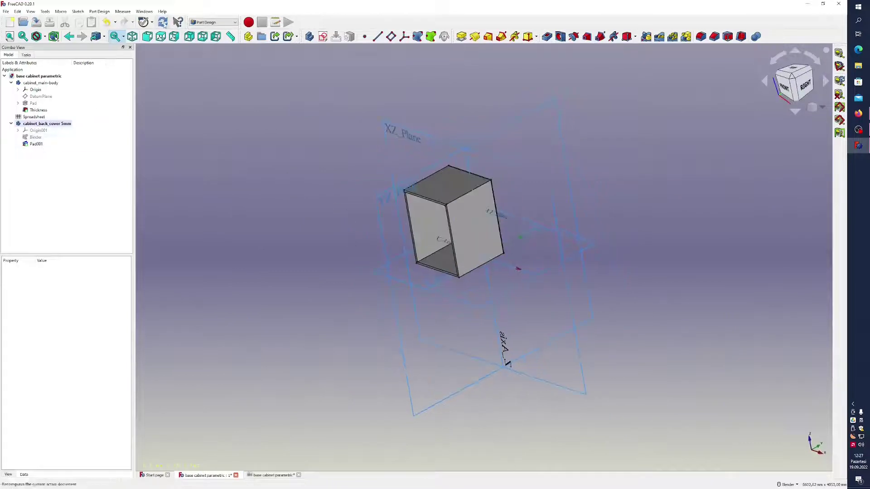
key("0")
left_click(41, 82)
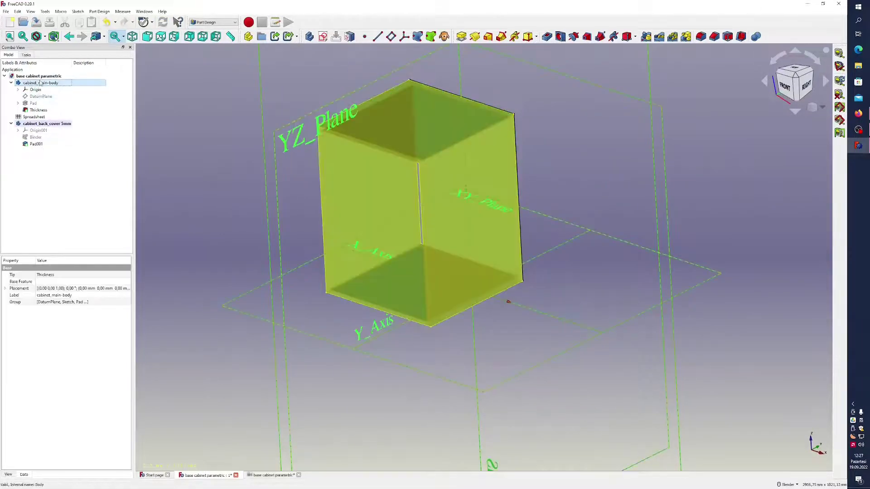
right_click(40, 83)
left_click(54, 103)
left_click(93, 131)
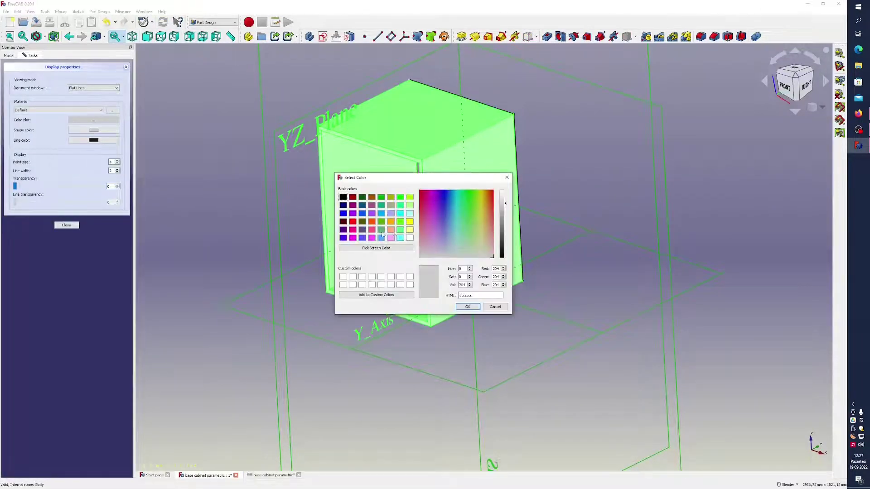
left_click(410, 238)
left_click(468, 307)
left_click(74, 225)
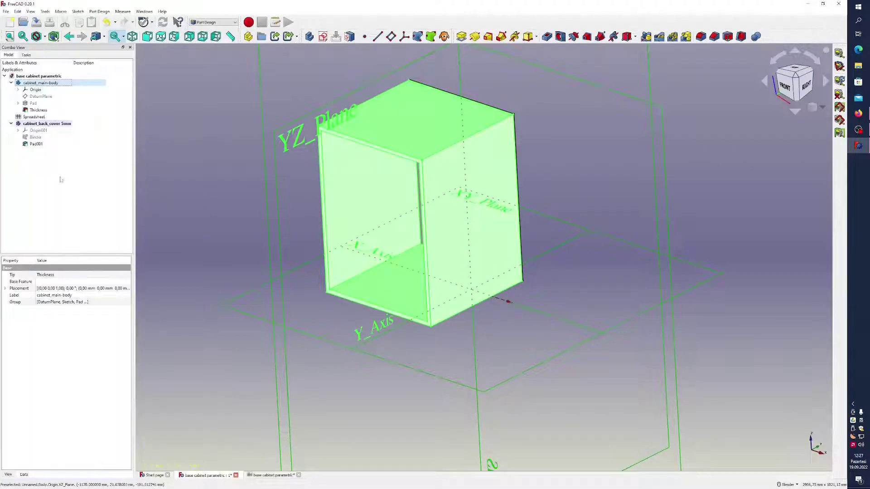
left_click(282, 210)
Step: Change cabinet_main-body's shape colour to brown #816f5b
key("3")
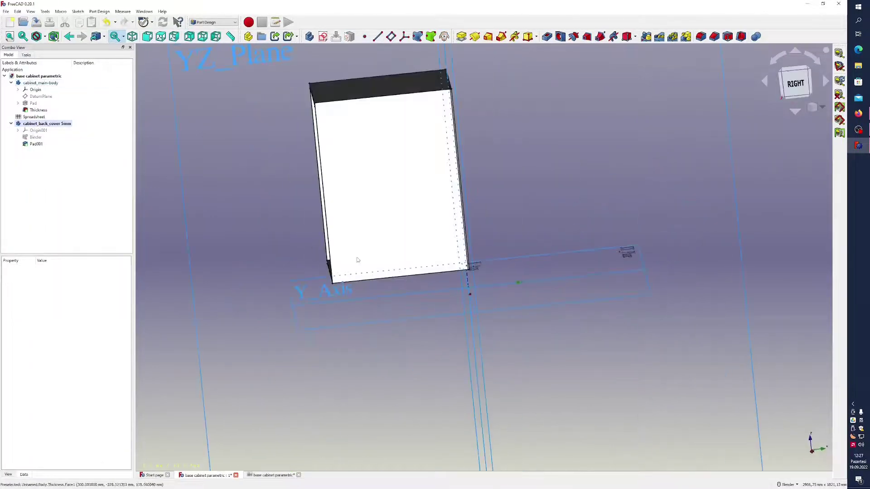
right_click(41, 83)
left_click(54, 103)
left_click(93, 130)
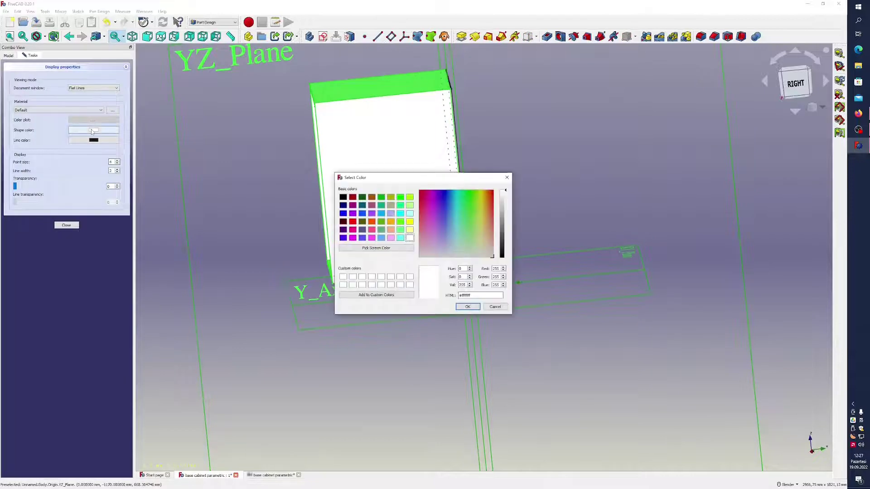
left_click(487, 238)
left_click(505, 225)
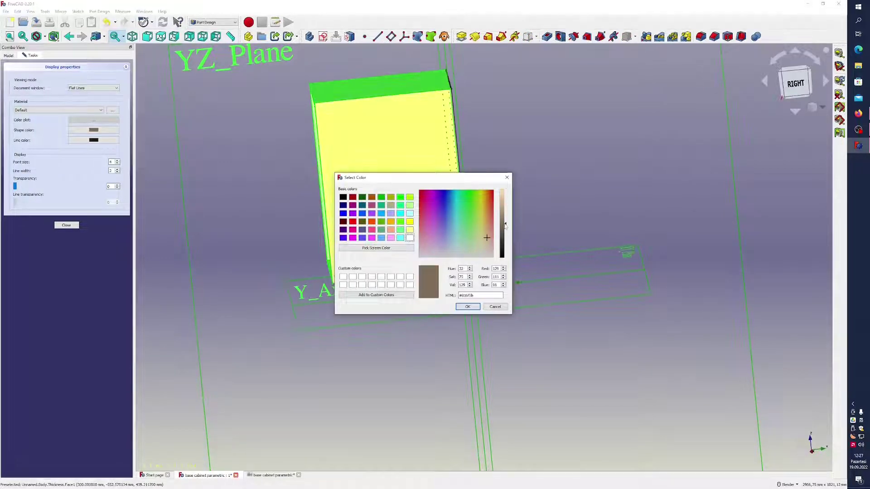
left_click(468, 307)
left_click(66, 225)
Step: Check the back cover's shape colour, leave it unchanged, and view the open cabinet front
middle_click_drag(235, 225, 155, 248)
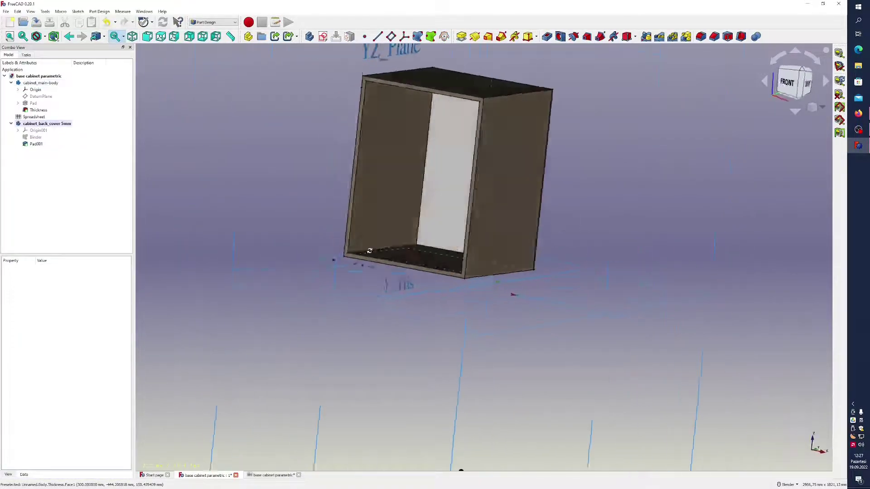
right_click(37, 123)
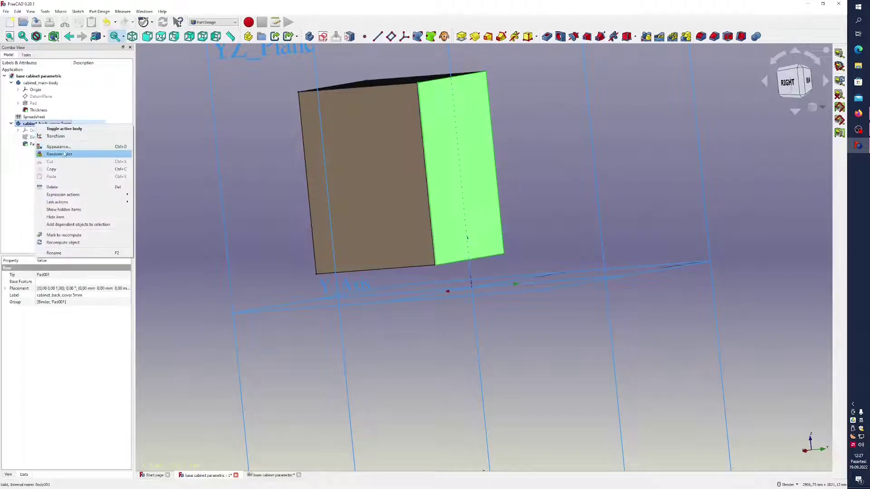
left_click(74, 146)
left_click(93, 130)
key("Escape")
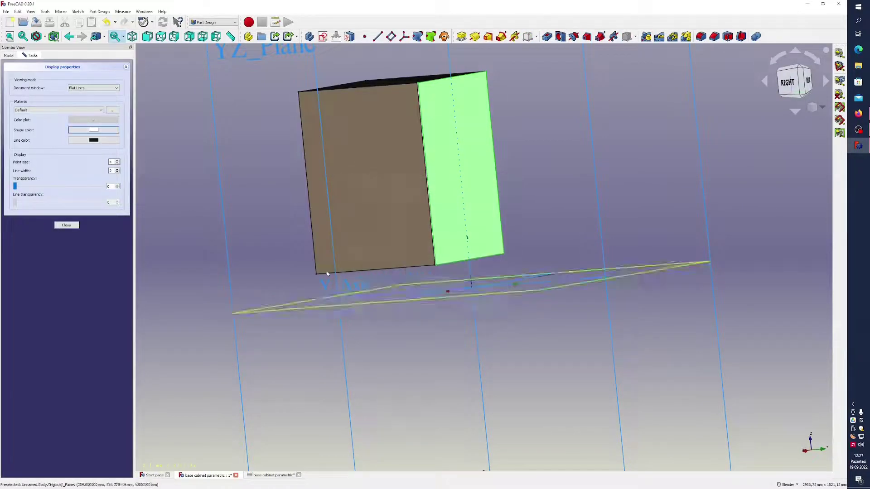
left_click(66, 225)
mouse_move(165, 239)
middle_mouse_down()
mouse_move(567, 201)
mouse_move(194, 163)
middle_mouse_up()
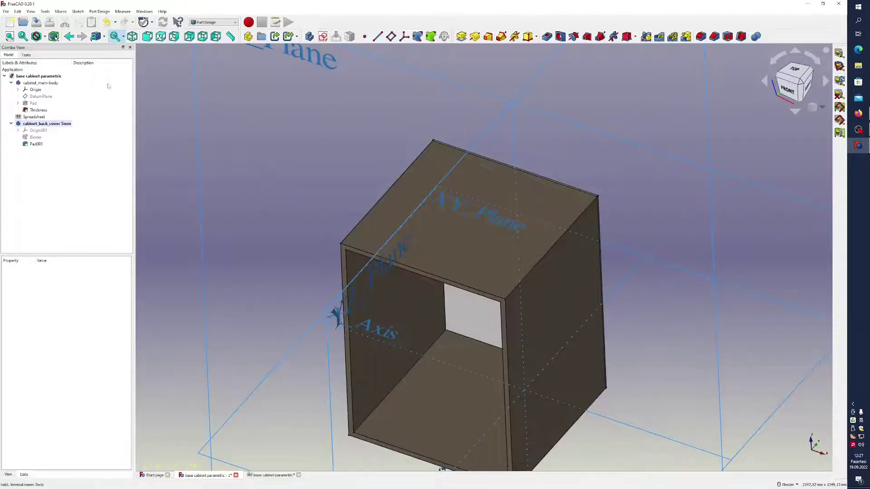
Step: Create a new body for the top counter and rename it cabinet_top_counter
left_click(309, 36)
right_click(29, 130)
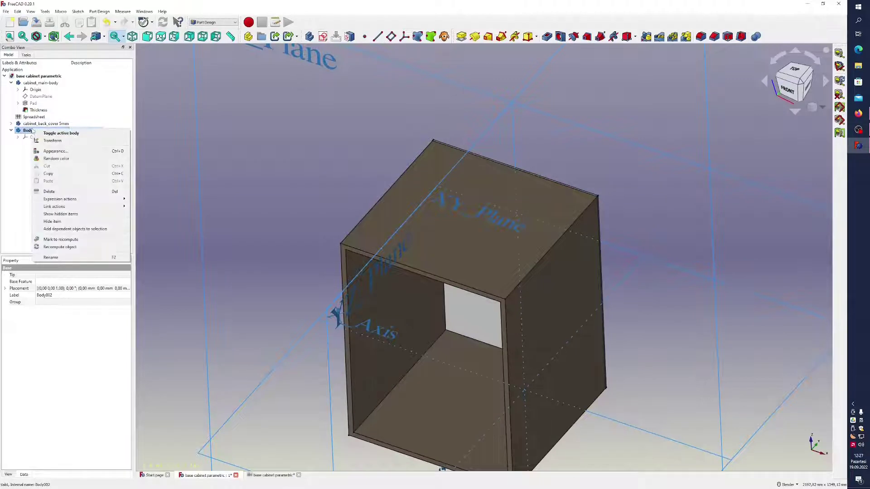
left_click(69, 258)
type("cabinet_top_counter")
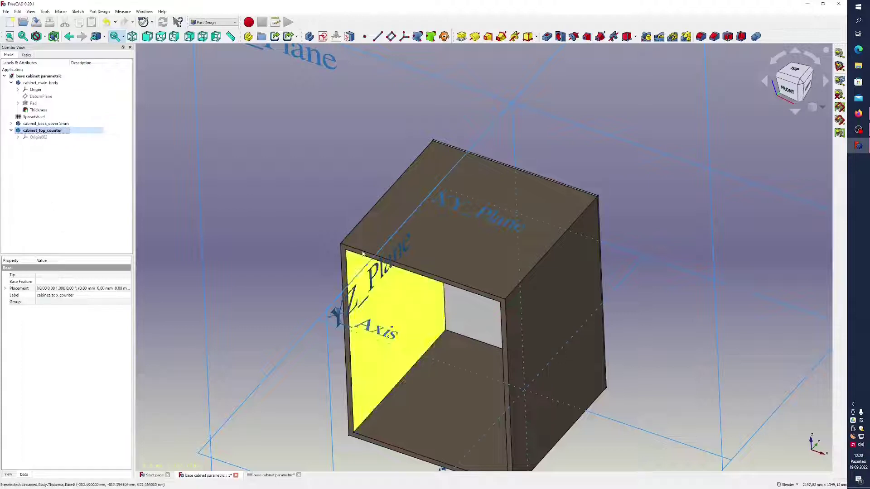
Step: Bind the carcass top-front edge and the back cover's top-back edge into the counter body
left_click(494, 296)
scroll(506, 304, "up", 2)
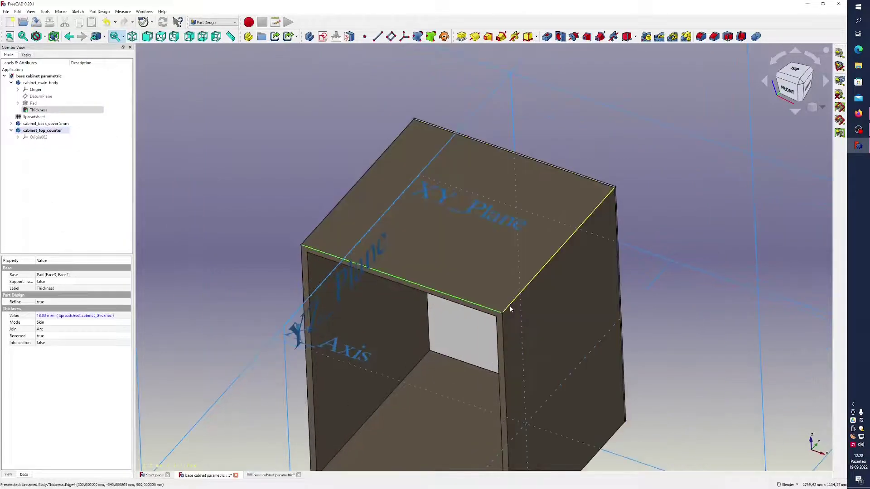
left_click(592, 180, "ctrl")
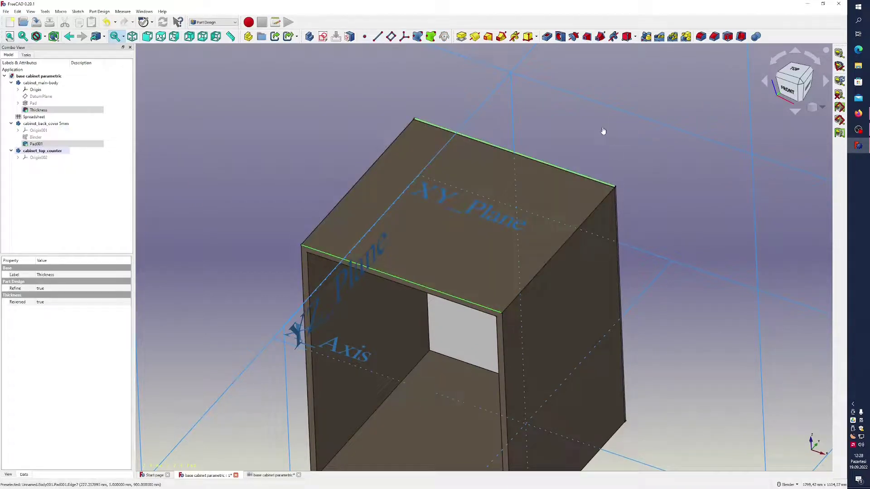
left_click(430, 37)
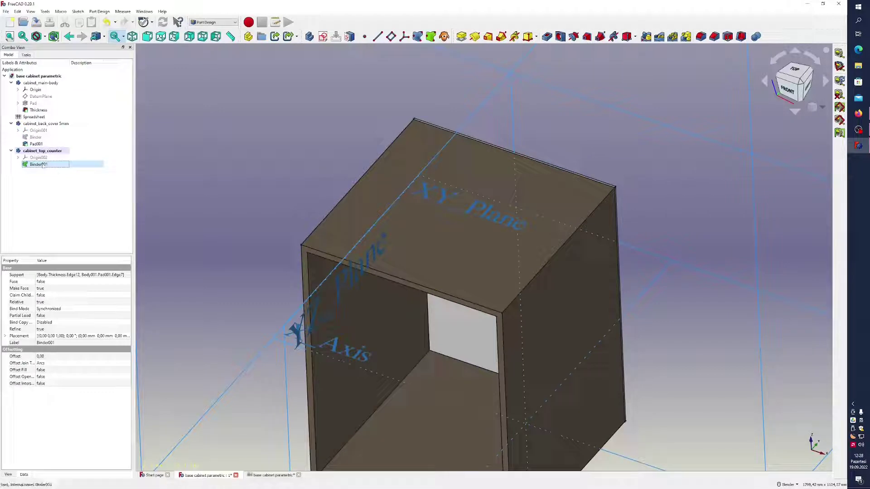
left_click(86, 70)
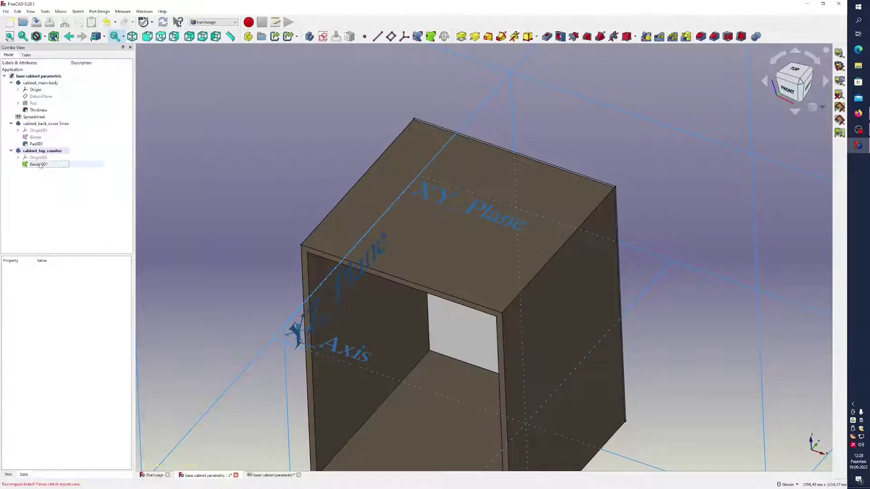
Step: Create a ShapeBinder of the carcass top face in the counter body
left_click(325, 233)
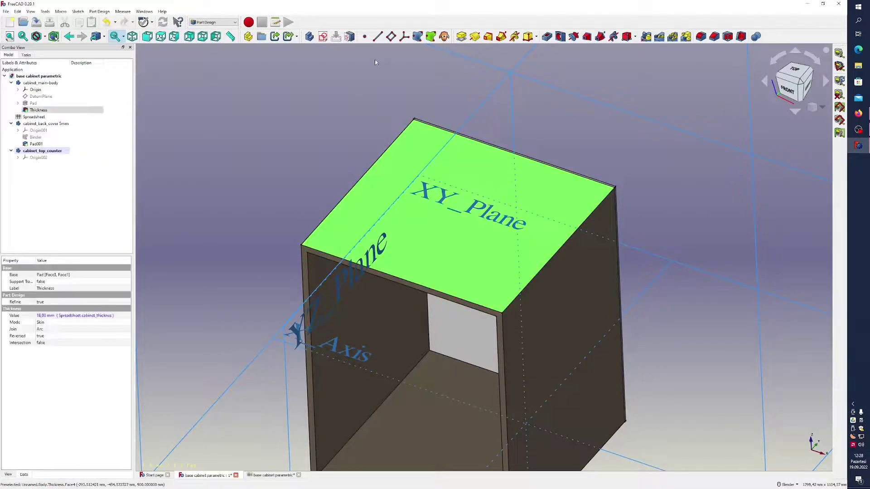
left_click(418, 38)
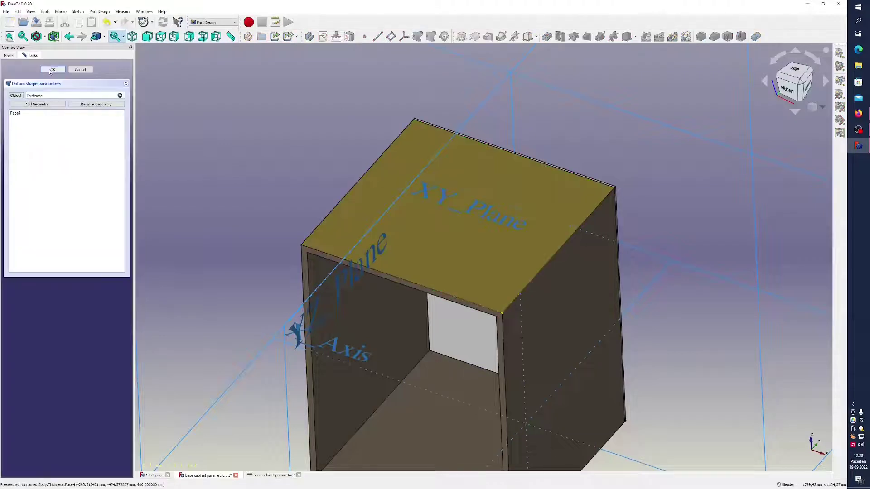
left_click(50, 70)
left_click(38, 165)
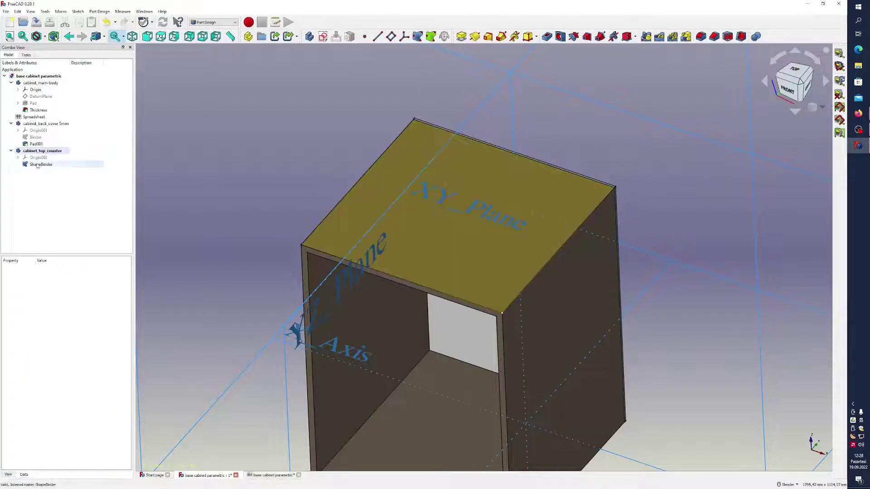
Step: Start a new sketch attached to the ShapeBinder
left_click(37, 166)
left_click(336, 36)
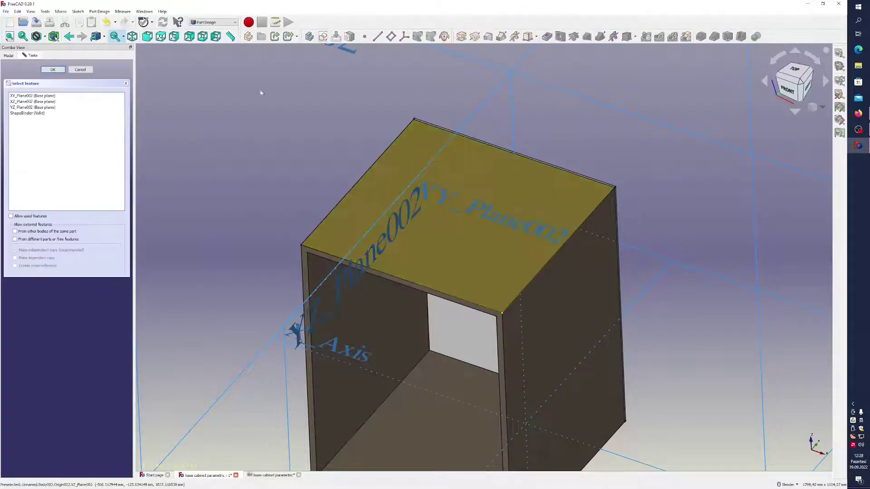
left_click(25, 113)
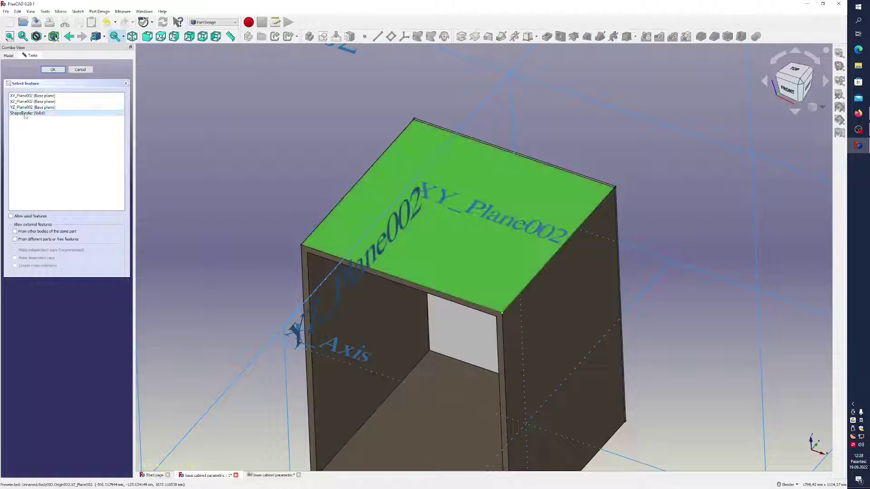
left_click(53, 69)
Step: Reference the top face's bottom edge as external geometry, then view the sketch from above
key("g")
key("x")
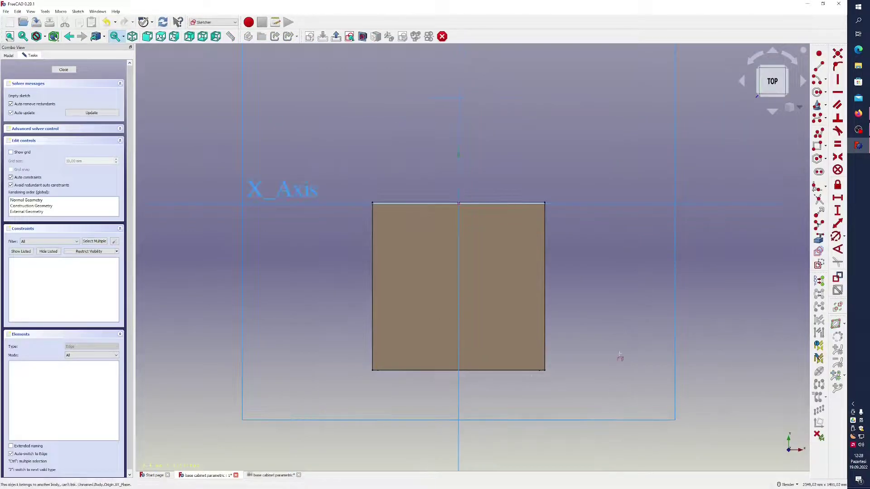
left_click(530, 371)
scroll(483, 210, "up", 2)
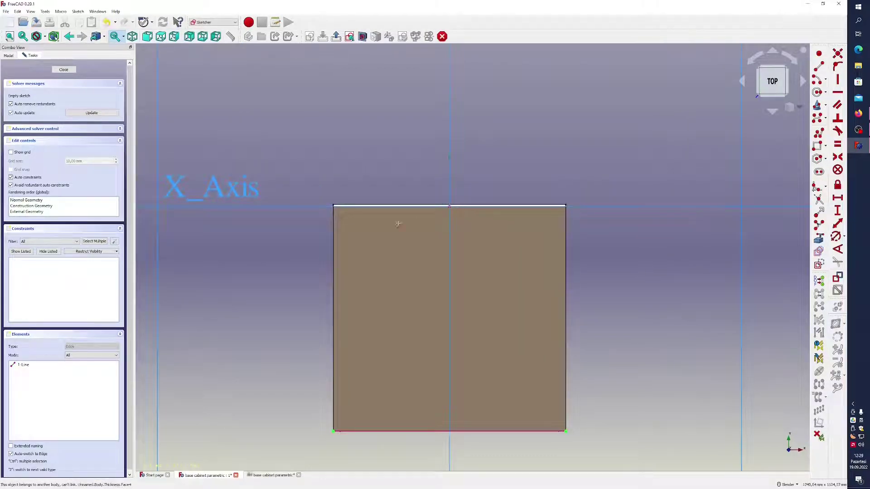
middle_click_drag(398, 224, 359, 124)
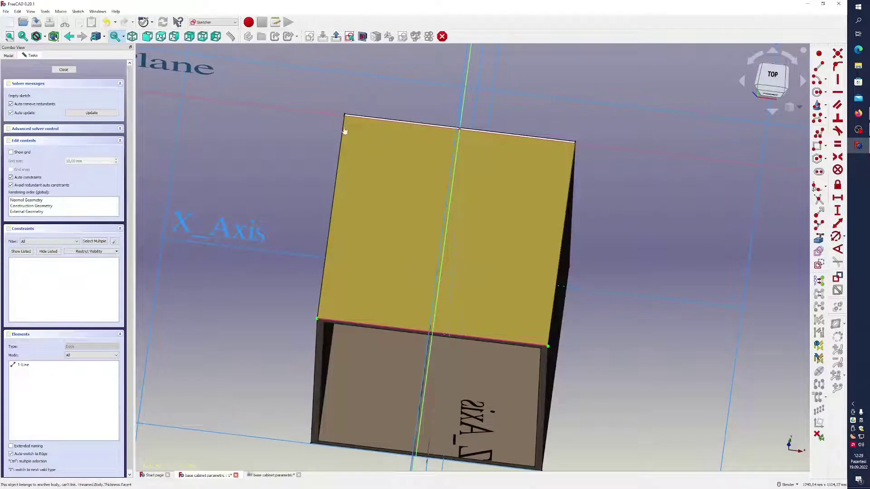
left_click(9, 55)
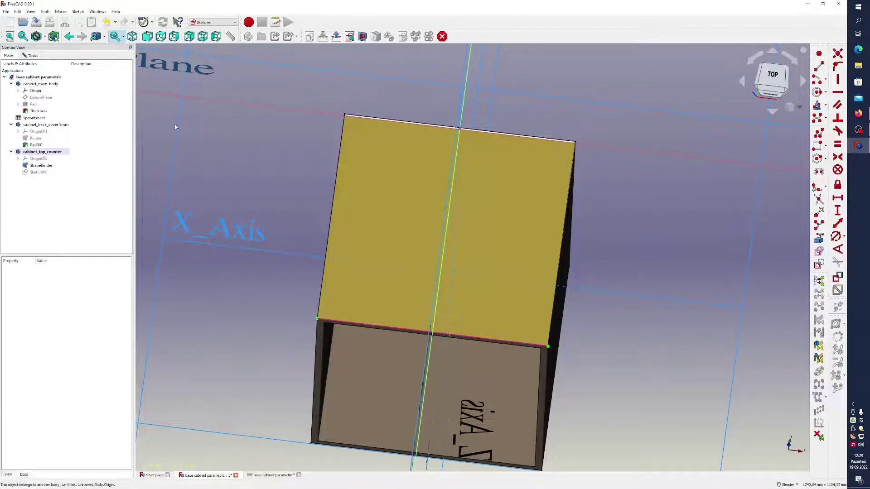
left_click(363, 145)
key("2")
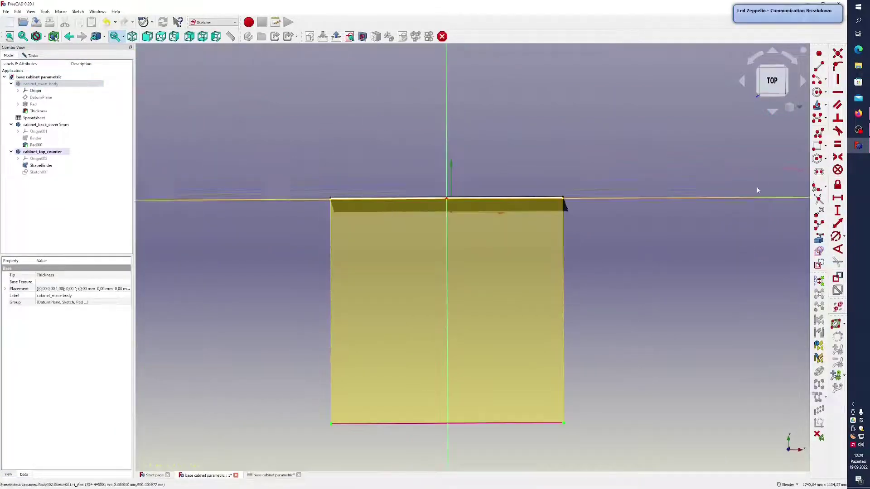
Step: Add the panel's top corner as further external geometry and return to the top view
left_click(818, 187)
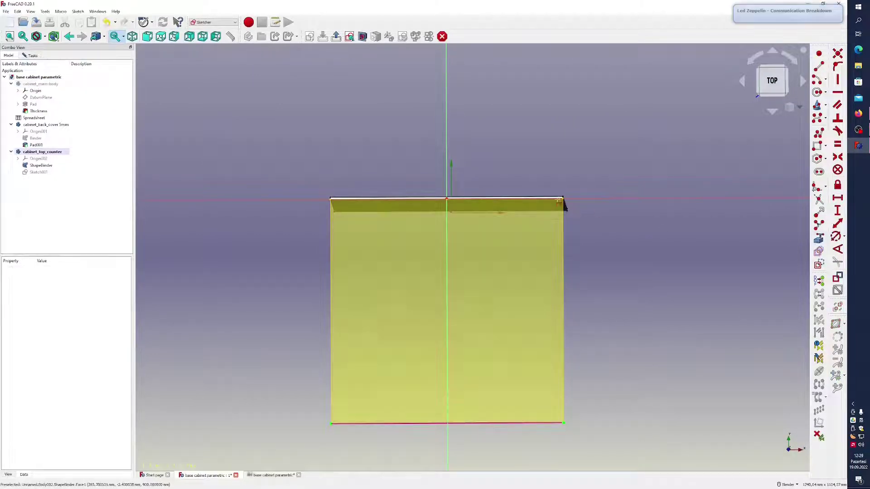
middle_click_drag(544, 221, 359, 146)
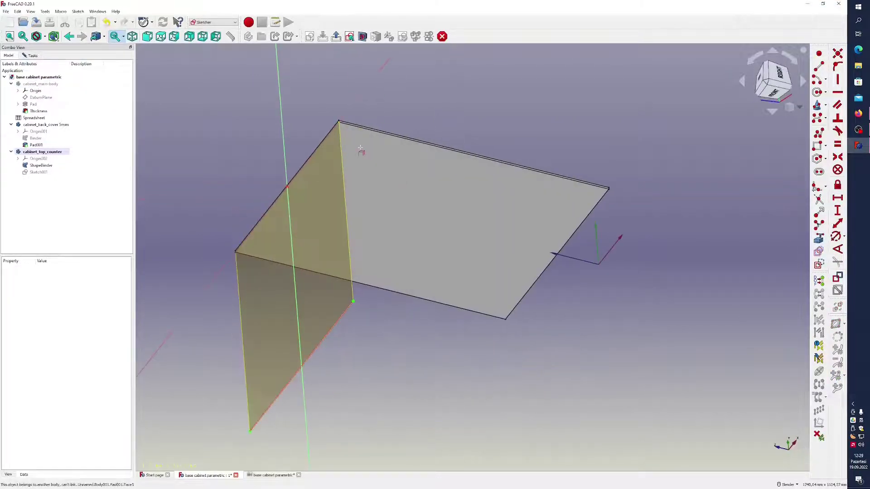
scroll(376, 172, "up", 5)
scroll(394, 196, "down", 3)
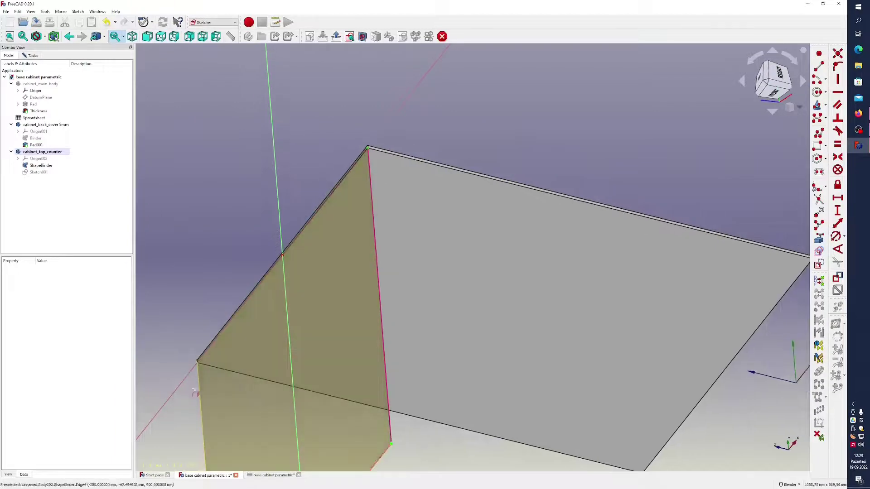
middle_click_drag(256, 212, 144, 119)
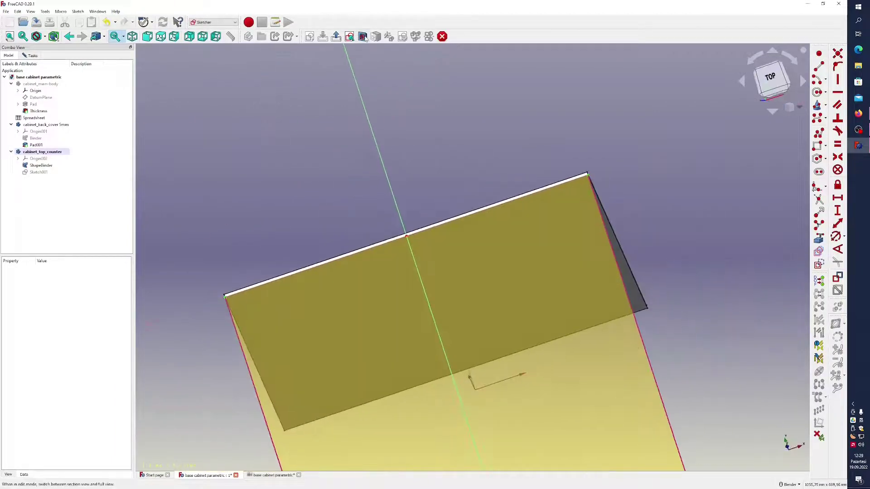
key("2")
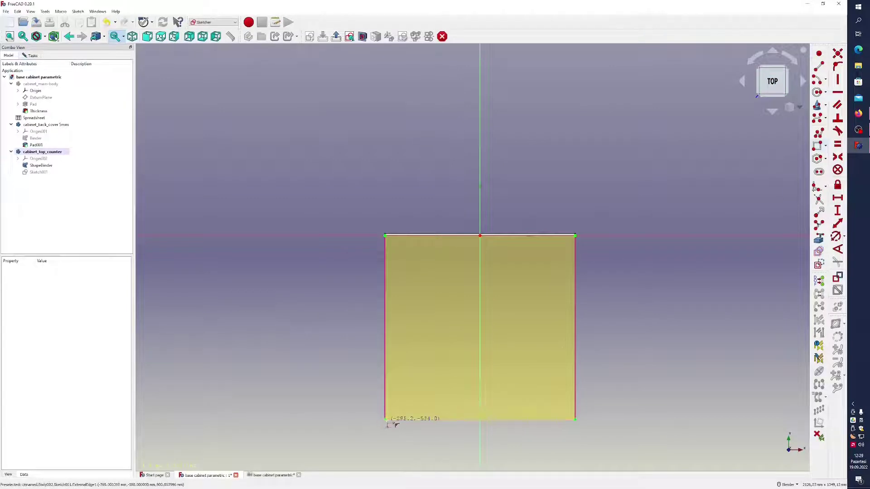
Step: Draw a rectangle over the carcass top, align its right edge and constrain its vertical height
left_click(385, 235)
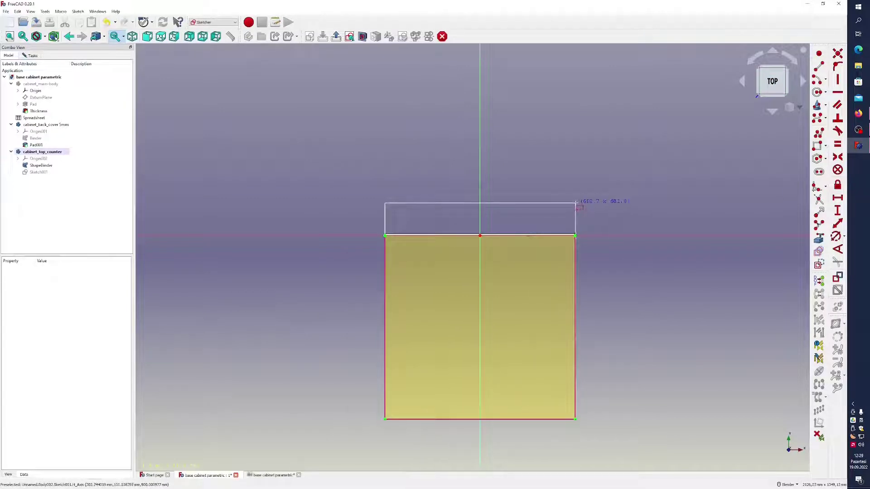
left_click(576, 203)
scroll(608, 208, "up", 2)
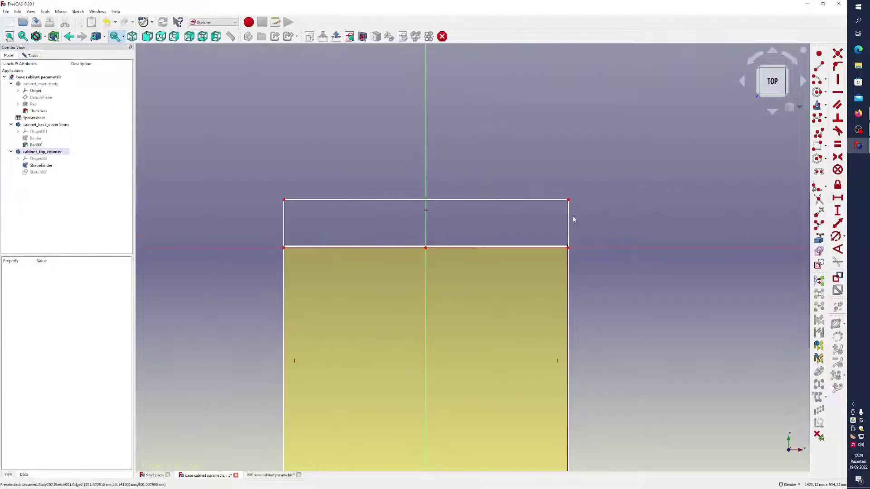
left_click_drag(568, 200, 601, 187)
left_click(601, 240)
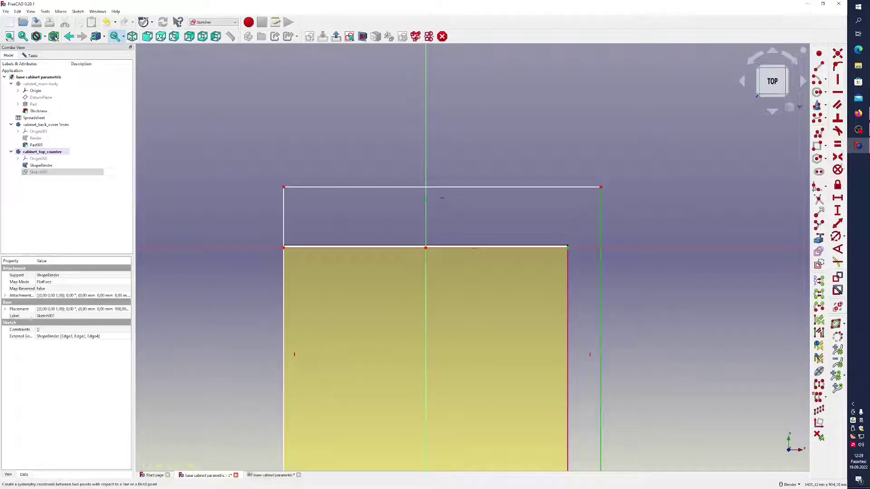
key("ctrl+z")
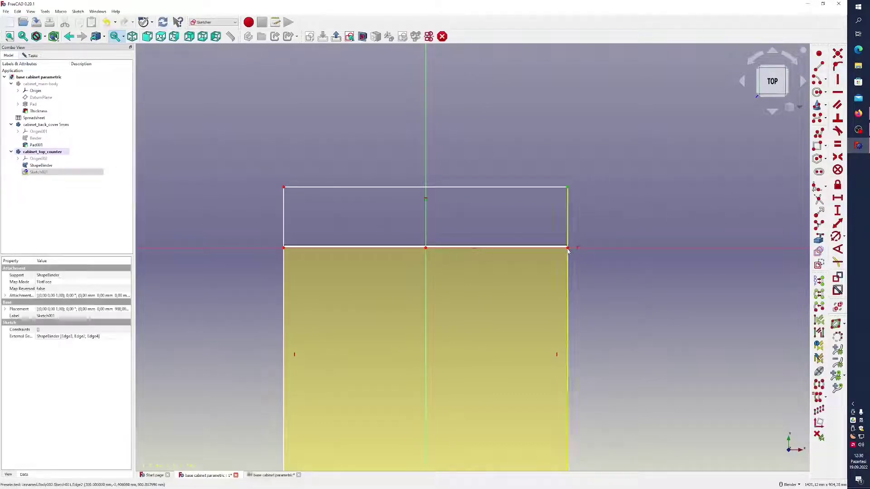
key("i")
key("Return")
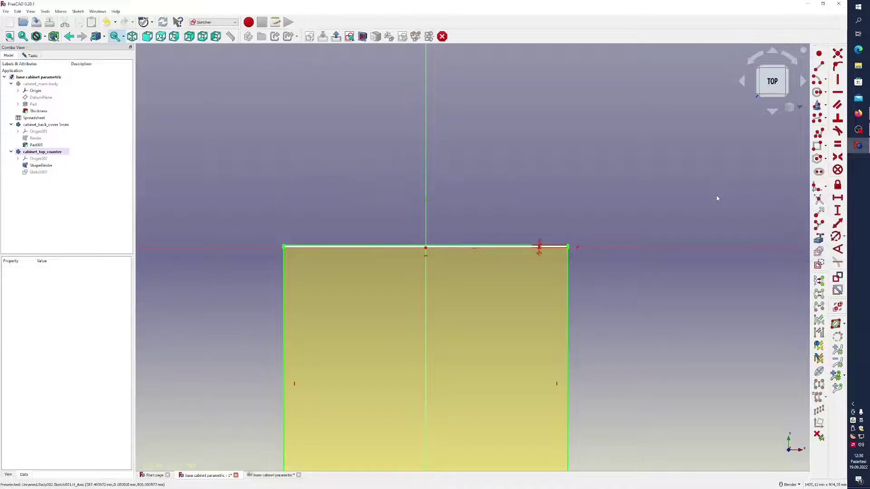
Step: Check the sketch in 3D, close it, and pad it with a 20 mm length
mouse_move(716, 196)
middle_mouse_down()
mouse_move(484, 283)
mouse_move(408, 182)
middle_mouse_up()
left_click(40, 84)
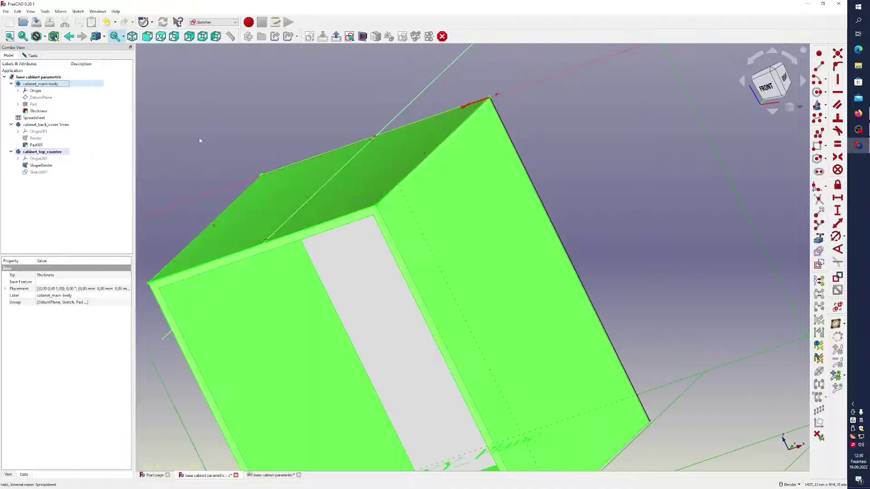
left_click(512, 160)
middle_click_drag(496, 189, 414, 177)
left_click(31, 55)
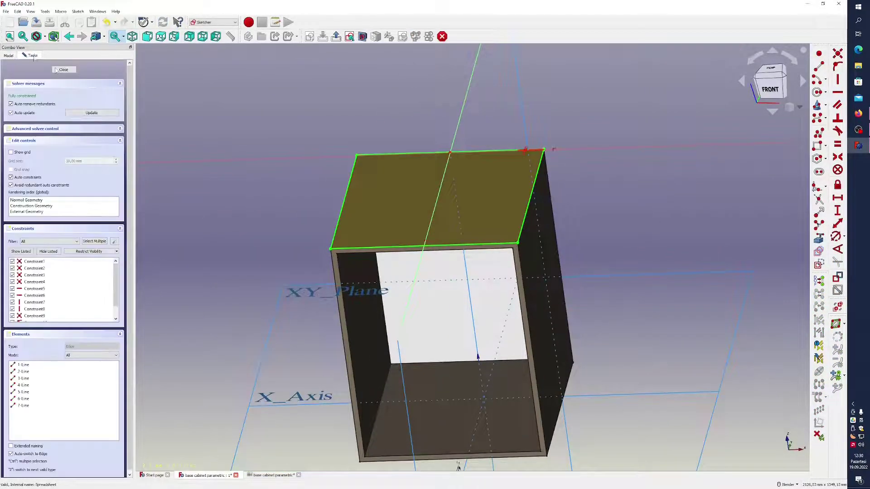
key("Escape")
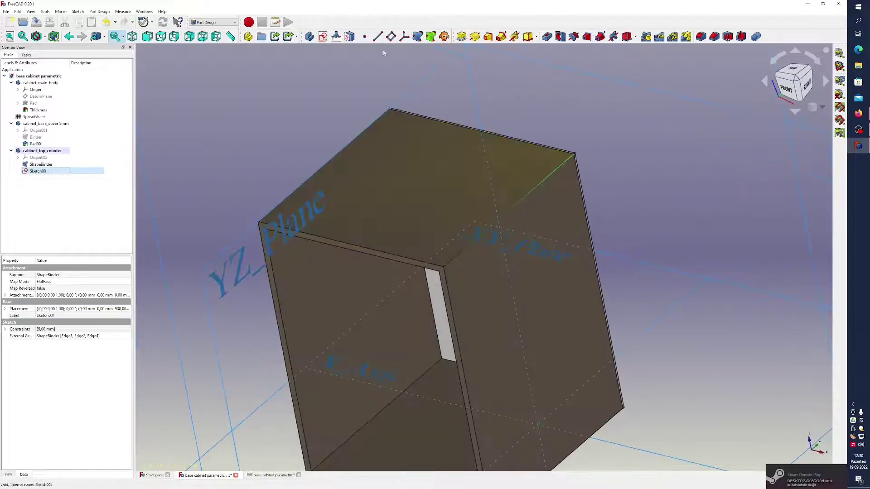
left_click(461, 36)
Step: Try a Spreadsheet formula for the pad length, then cancel the pad
left_click(117, 104)
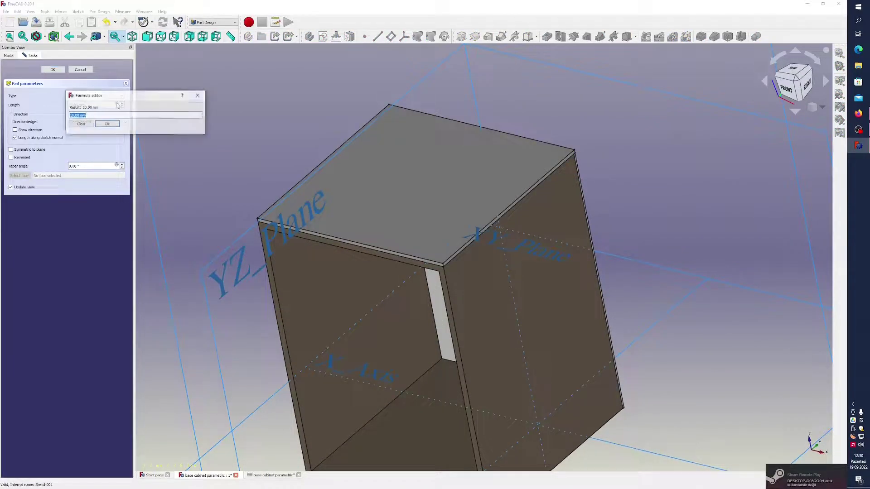
type("ca")
key("BackSpace")
key("BackSpace")
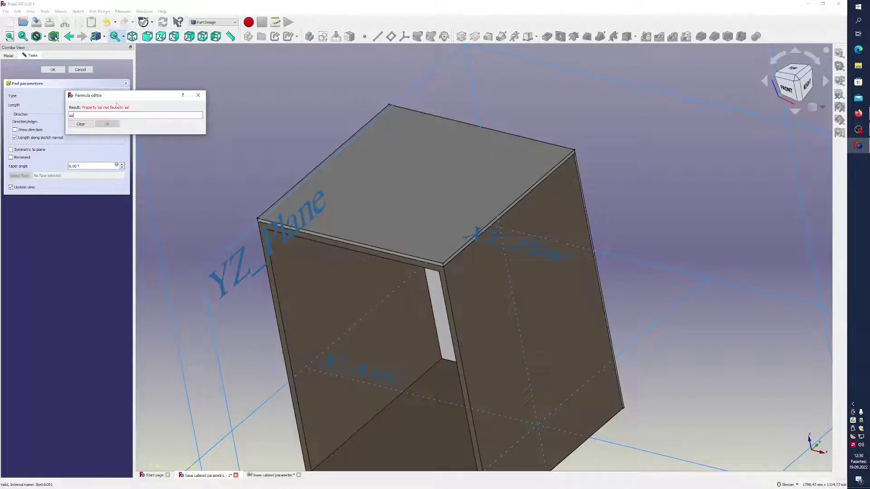
type("Spreadsheet.c")
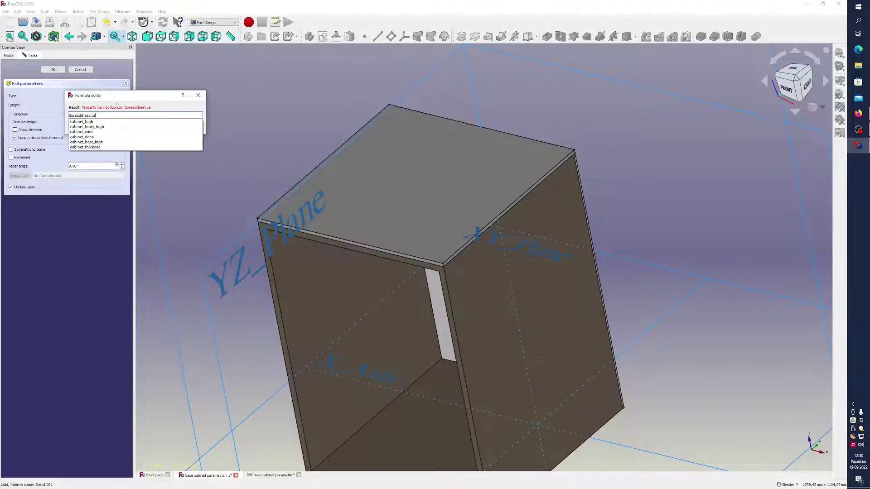
key("Down")
key("Down")
key("Down")
key("Down")
key("Escape")
key("Escape")
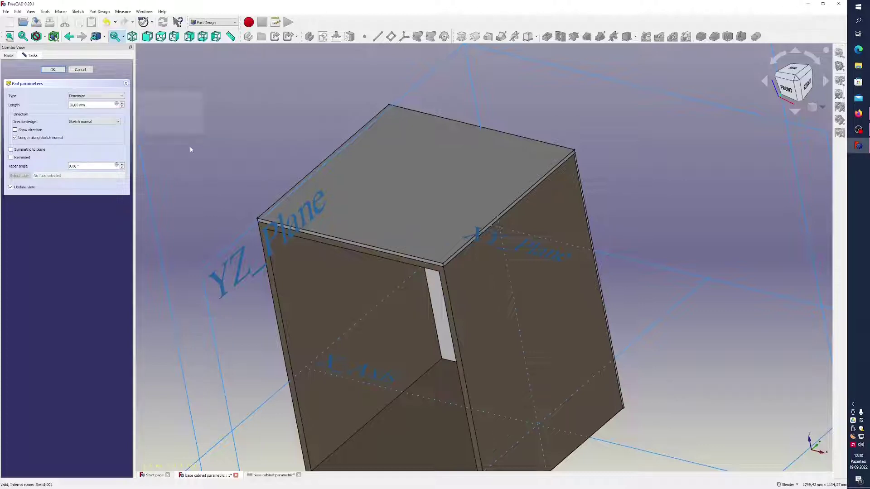
key("Escape")
Step: Check the kitchen counter height in the spreadsheet and pad Sketch001 again
key("ctrl+Tab")
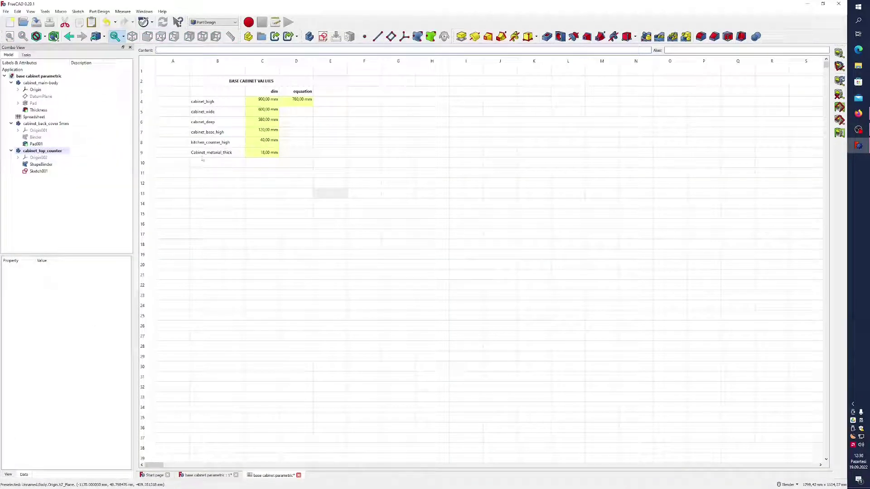
left_click(208, 142)
key("ctrl+Tab")
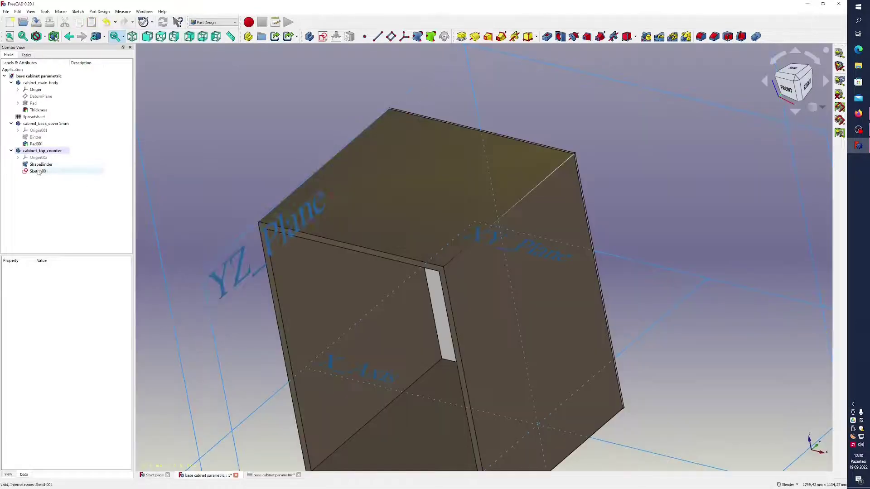
left_click(39, 171)
left_click(248, 36)
Step: Link the pad length to the spreadsheet's kitchen counter value and confirm Pad002
left_click(117, 106)
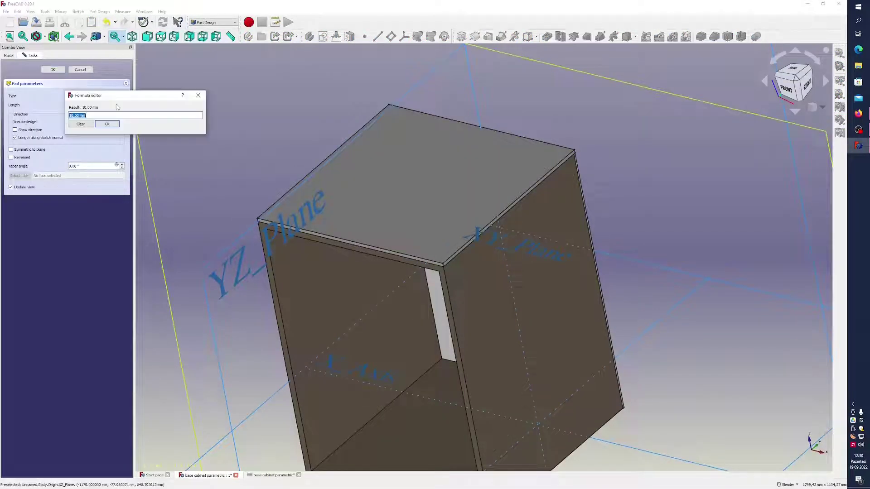
type("Spreadsheet.k")
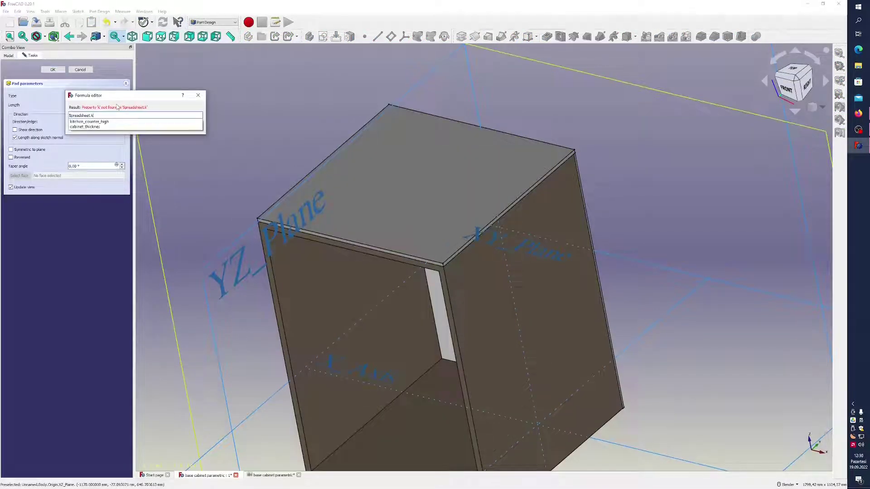
key("Down")
key("Down")
key("Return")
key("Return")
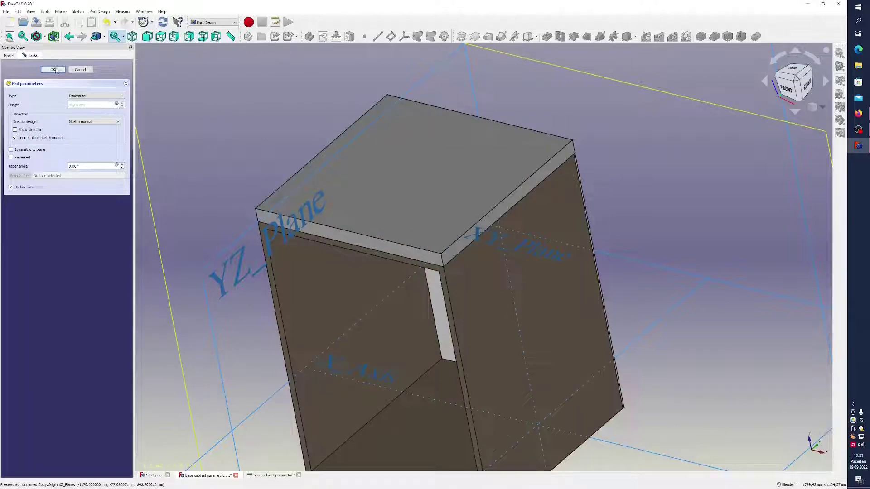
left_click(56, 71)
Step: Reopen Sketch001 under Pad002 for editing
middle_click_drag(398, 196, 152, 185)
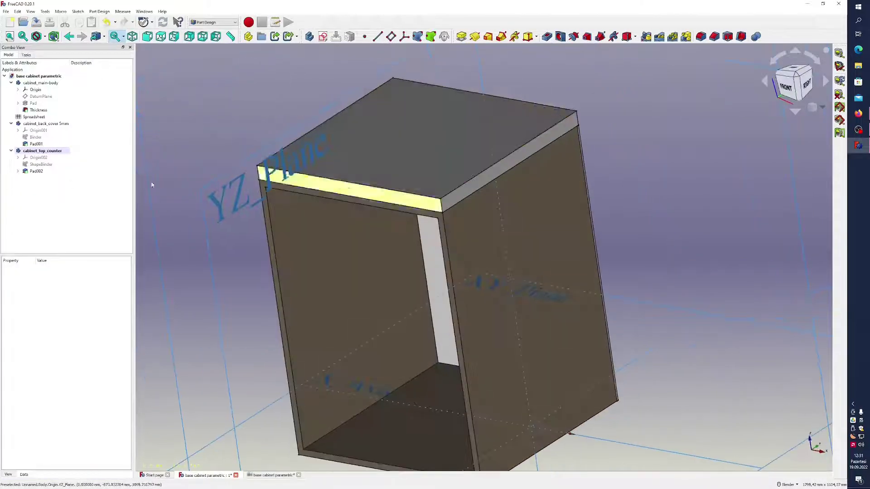
left_click(37, 171)
right_click(41, 178)
left_click(50, 182)
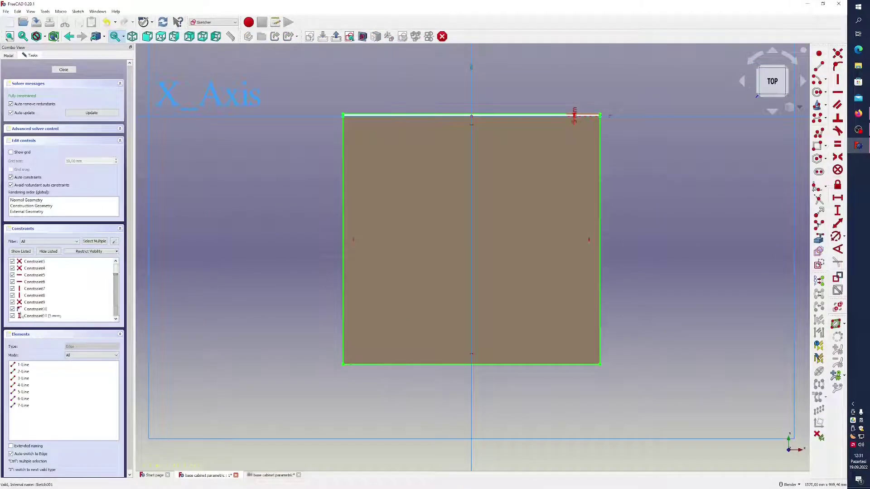
Step: Replace the old height constraint with a point-on-object alignment and a 30 mm vertical distance
left_click(27, 302)
key("Delete")
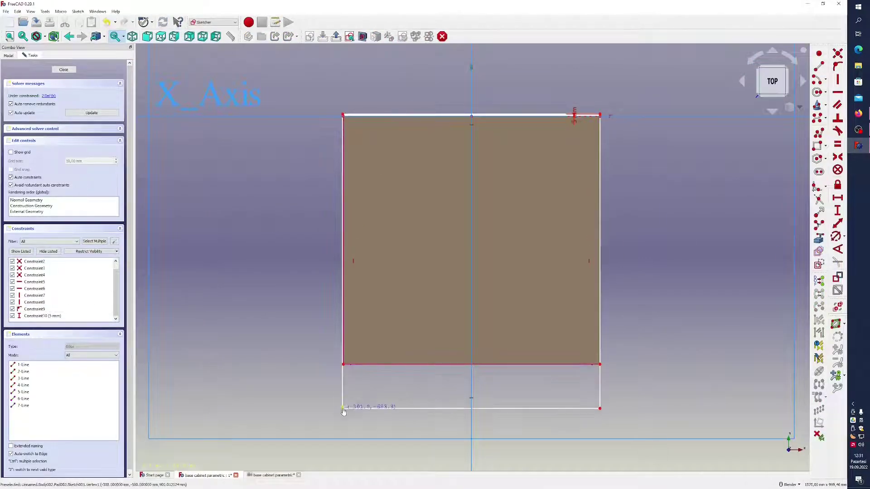
left_click(345, 373)
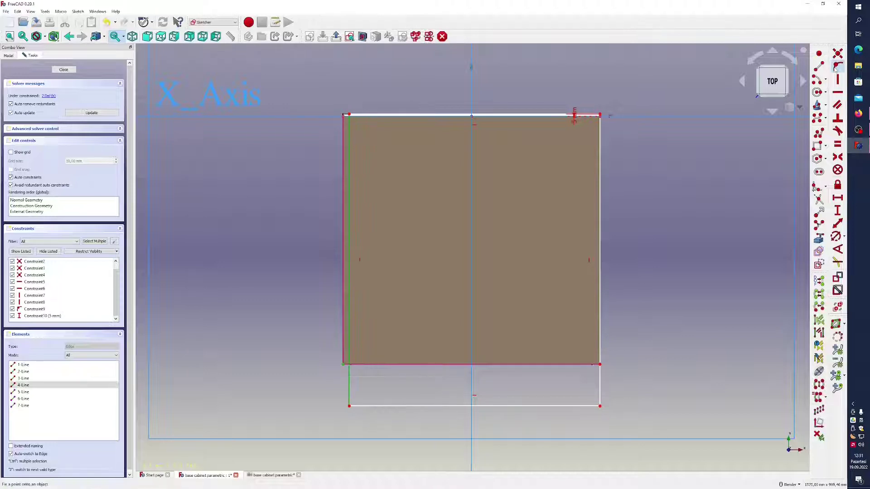
key("o")
left_click(600, 364)
left_click(600, 406)
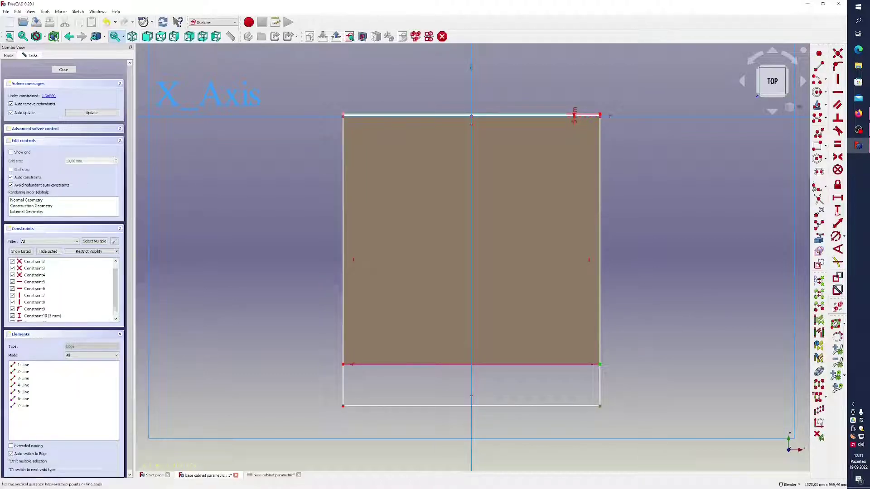
type("i30")
key("Return")
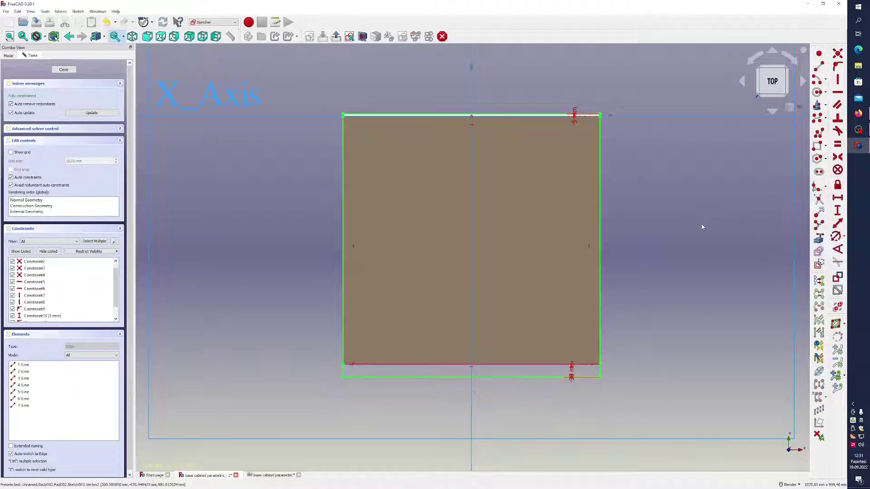
Step: Close the sketch and start a new sketch on the counter's top face
key("Escape")
mouse_move(296, 144)
middle_mouse_down()
mouse_move(377, 196)
mouse_move(282, 208)
mouse_move(565, 130)
mouse_move(485, 140)
middle_mouse_up()
left_click(485, 140)
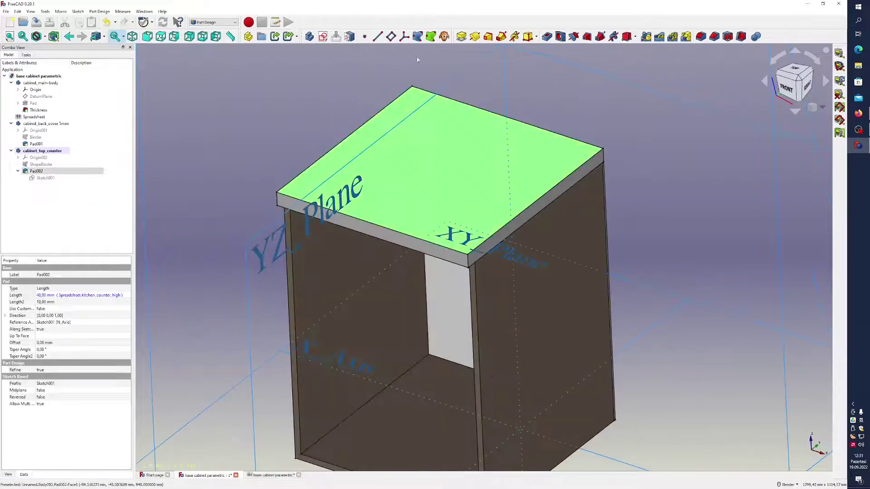
left_click(126, 154)
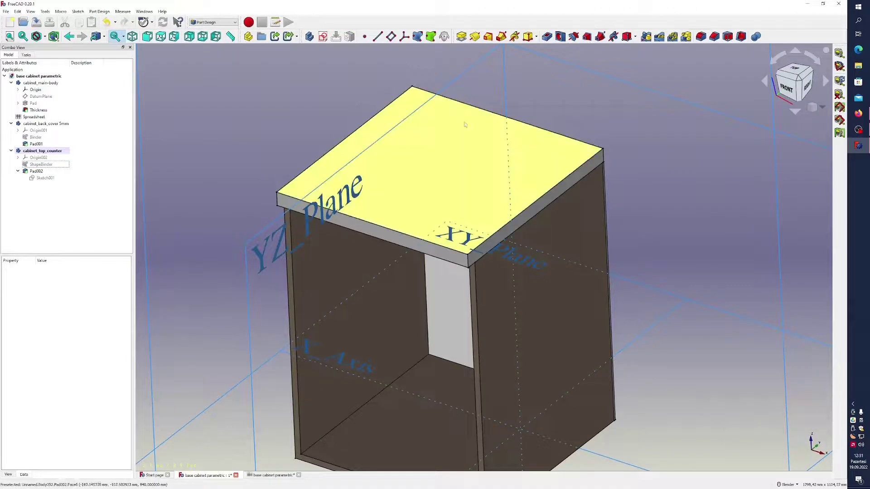
left_click(408, 136)
left_click(323, 36)
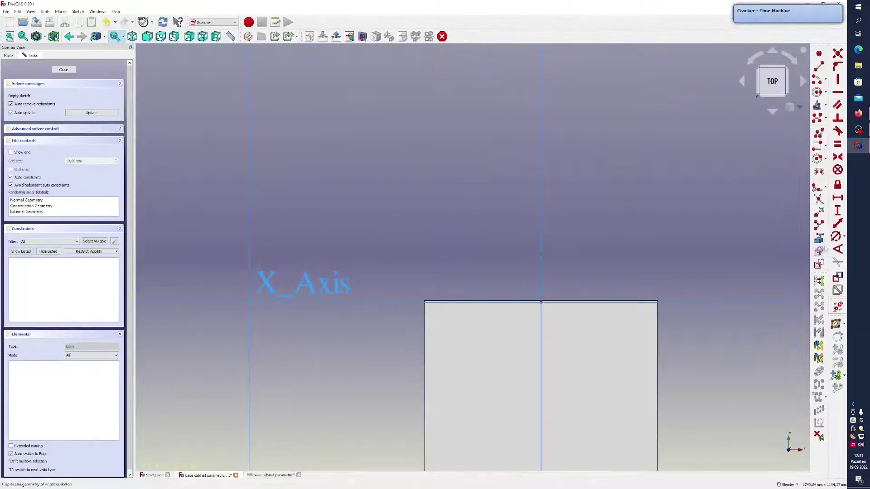
Step: Link the counter's back edge and draw a rectangle joined to its right end
left_click(819, 240)
left_click(653, 301)
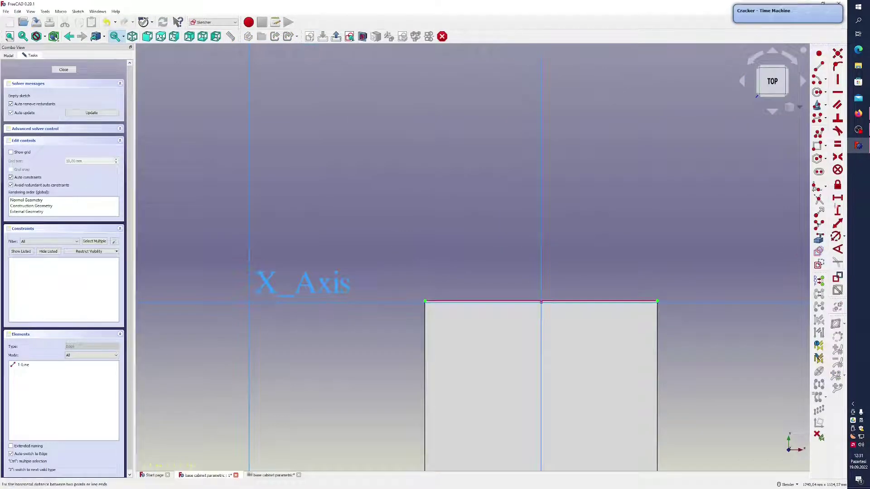
left_click(817, 145)
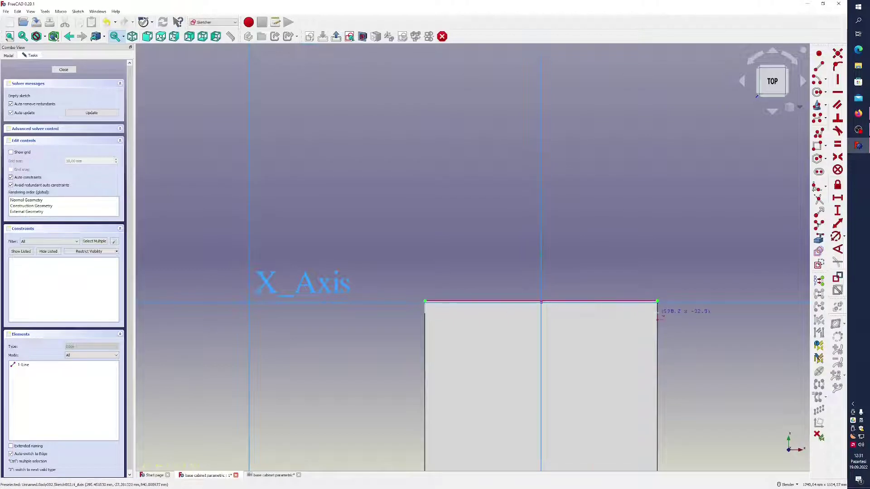
left_click(641, 319)
left_click(642, 303)
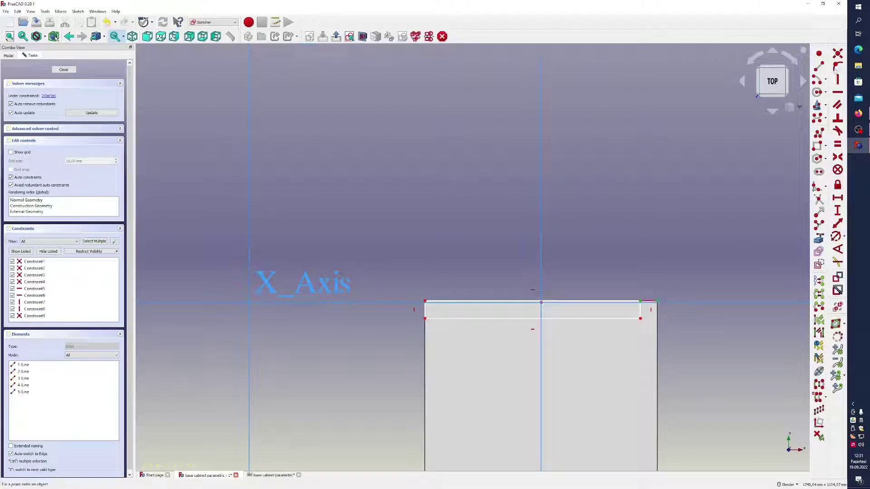
left_click(838, 54)
Step: Constrain the lip rectangle's height to 25 mm
left_click(837, 211)
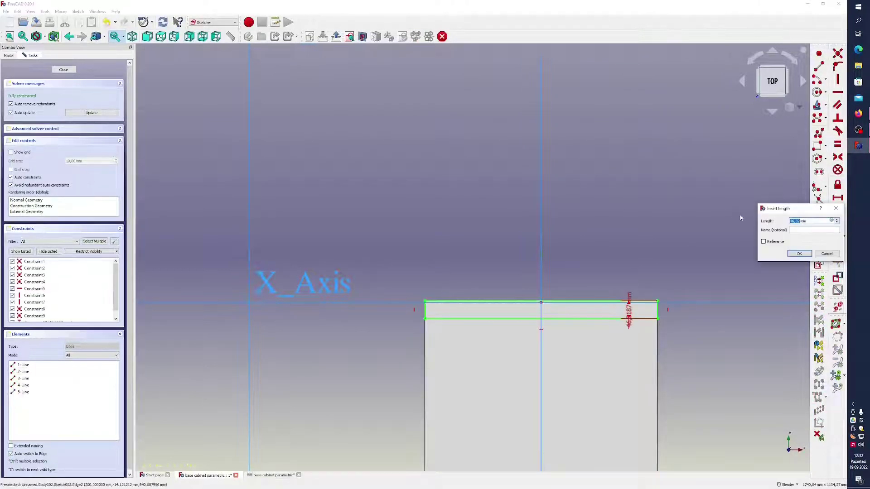
type("28")
key("Return")
left_click_drag(641, 309, 675, 286)
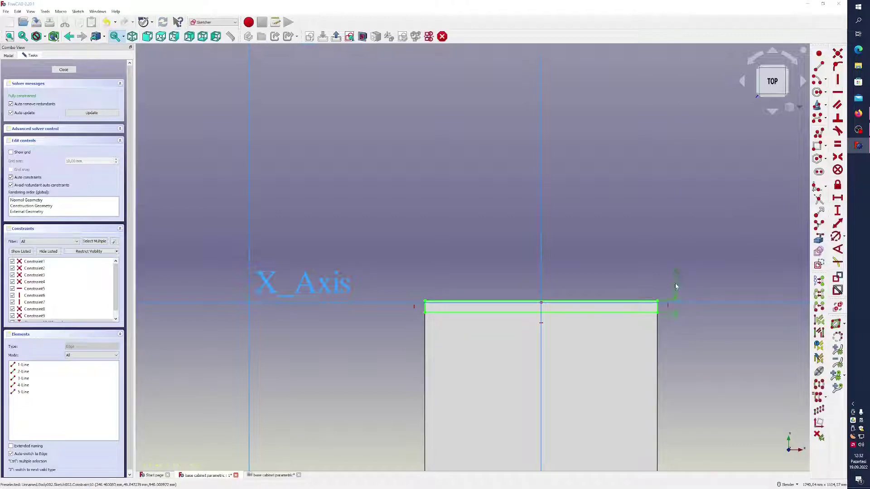
double_click(675, 285)
key("Return")
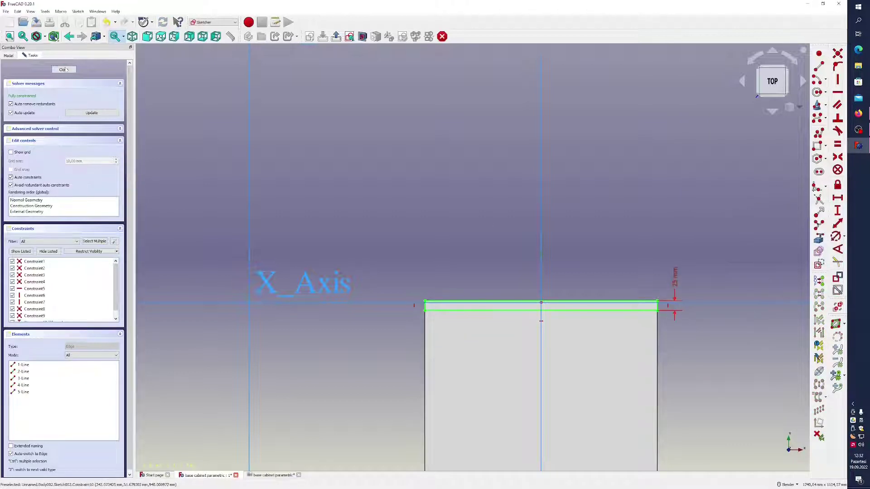
Step: Close the lip sketch and pad it into the backsplash Pad003
left_click(64, 69)
left_click(461, 38)
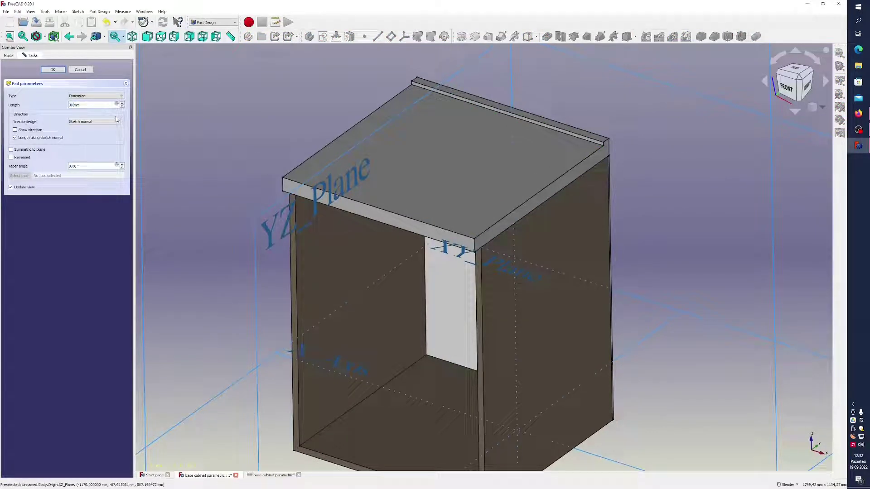
key("Return")
Step: Open the top counter body's appearance settings and its shape colour picker
left_click(42, 151)
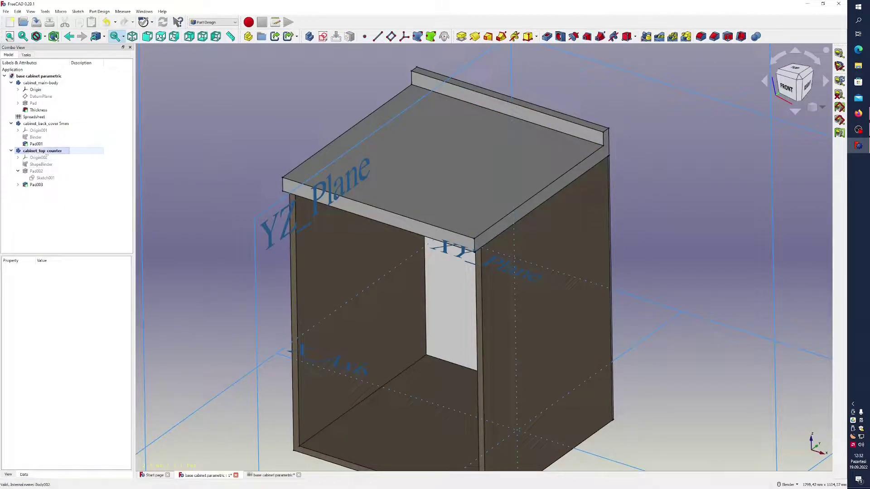
right_click(43, 150)
left_click(63, 178)
left_click(93, 130)
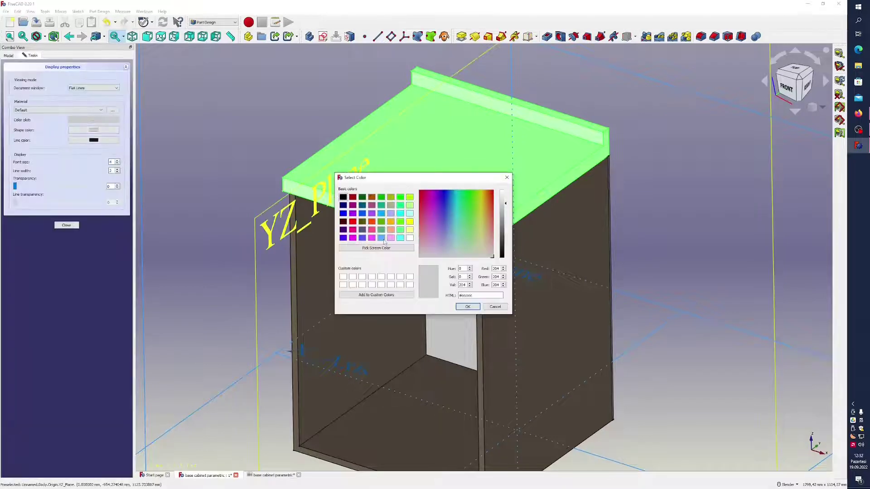
Step: Pick a dark grey-green shape colour for the counter
left_click(344, 222)
left_click(460, 248)
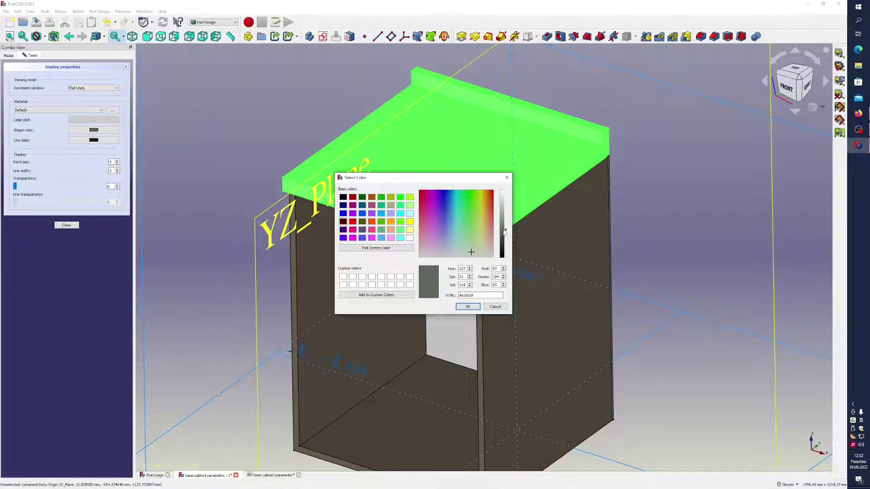
left_click(468, 307)
Step: Apply the Obsidian material and close the appearance settings
left_click(54, 110)
scroll(50, 140, "down", 2)
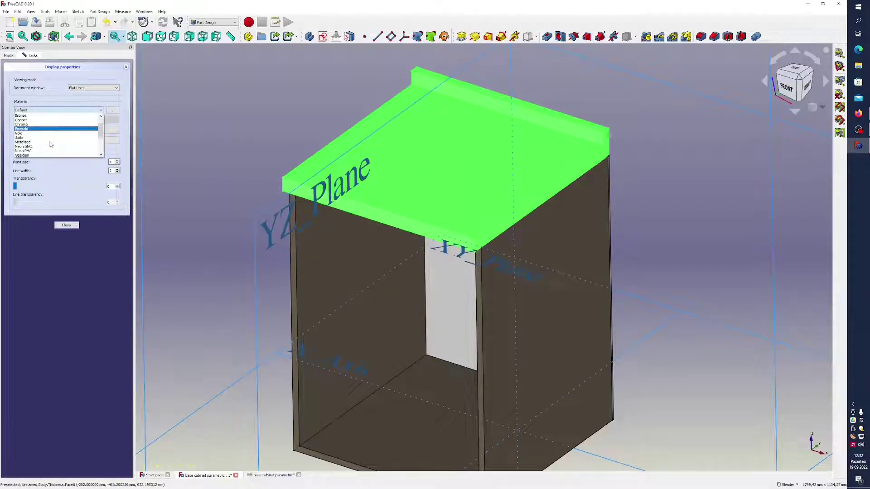
left_click(50, 138)
left_click(66, 226)
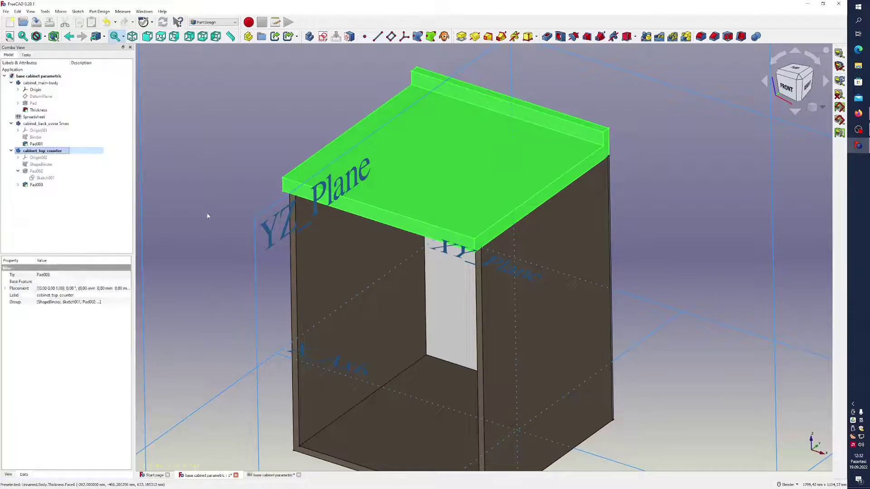
left_click(207, 215)
mouse_move(208, 215)
middle_mouse_down()
mouse_move(457, 313)
mouse_move(474, 308)
mouse_move(322, 185)
middle_mouse_up()
Step: Create Body003 and rename it cabinet_leg
scroll(457, 312, "down", 5)
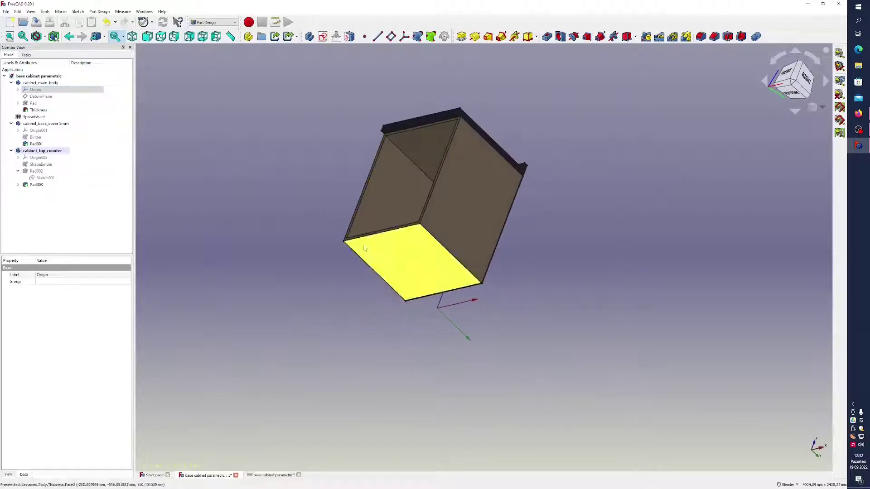
left_click(310, 37)
right_click(48, 156)
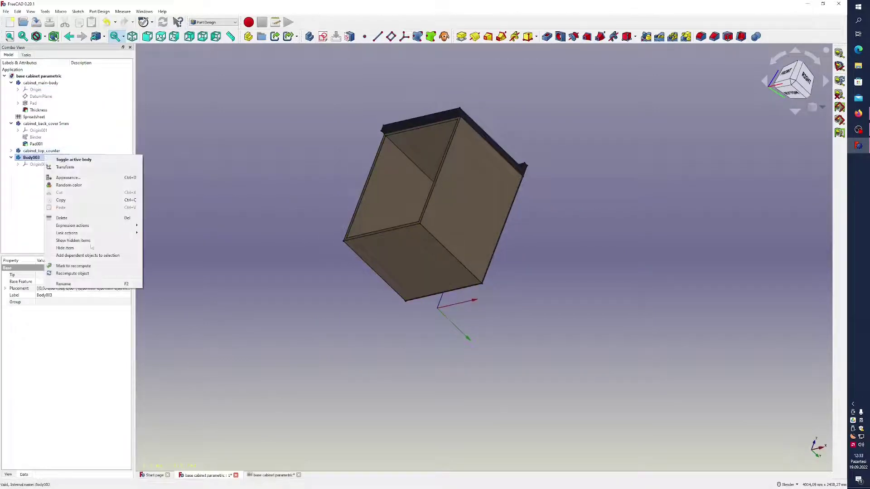
left_click(92, 284)
type("cabinet_foot")
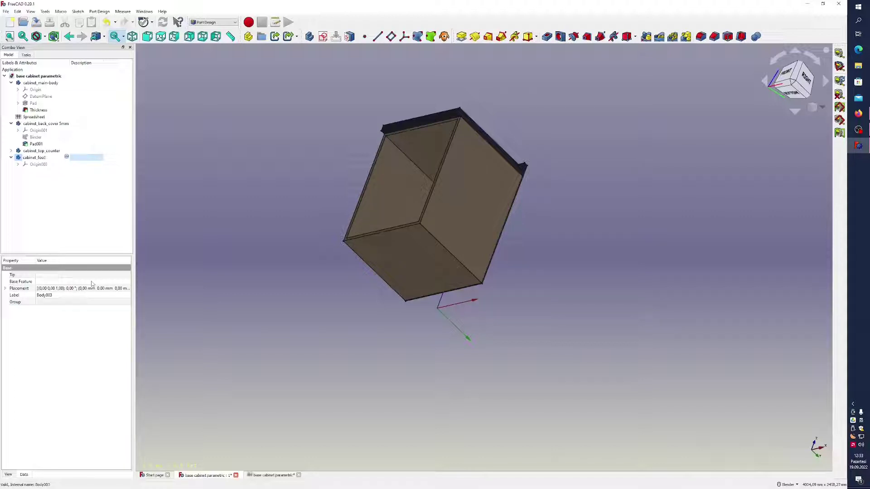
right_click(50, 157)
left_click(59, 206)
type("leg")
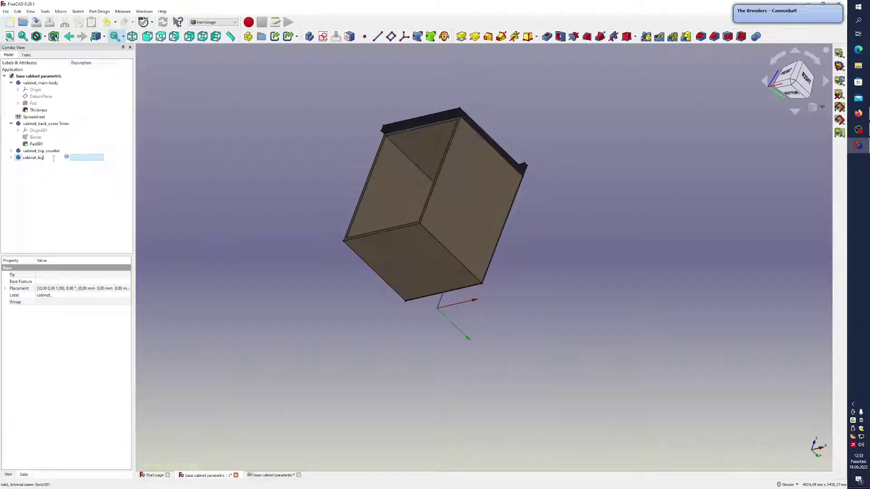
key("Return")
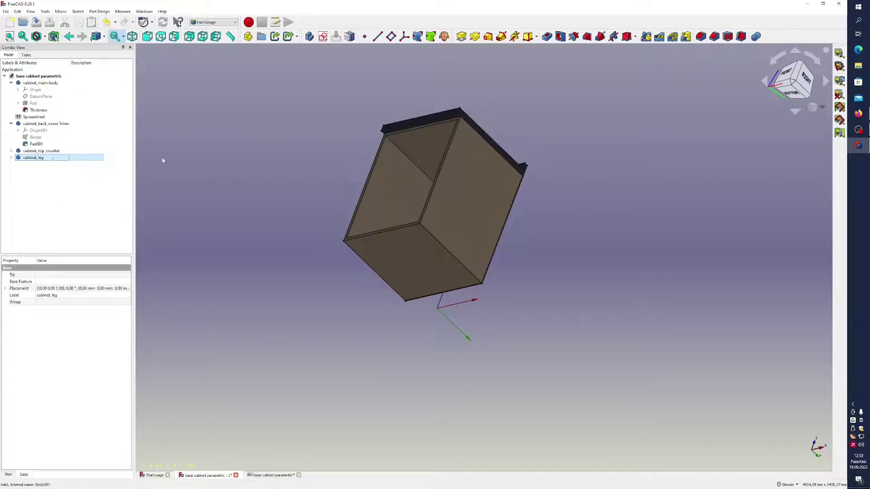
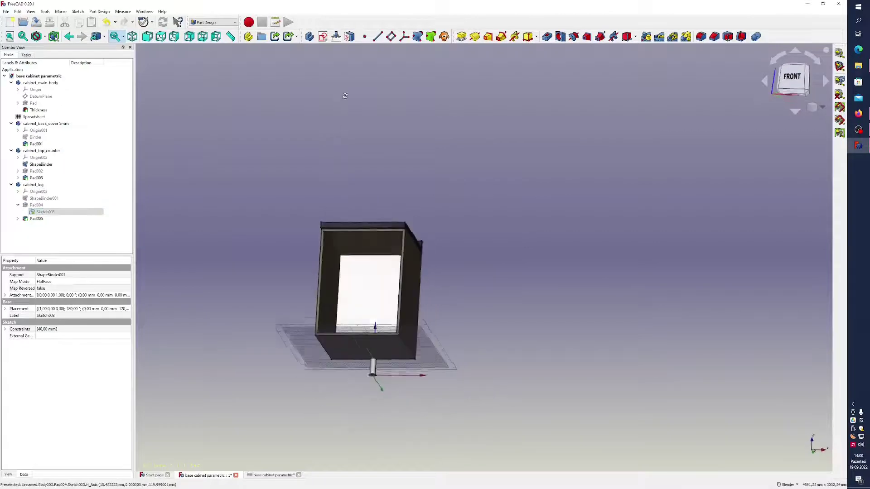
Step: Orbit the cabinet, select the cabinet_leg body in the tree, and show the workbench list
middle_click_drag(345, 96, 349, 104)
left_click(33, 184)
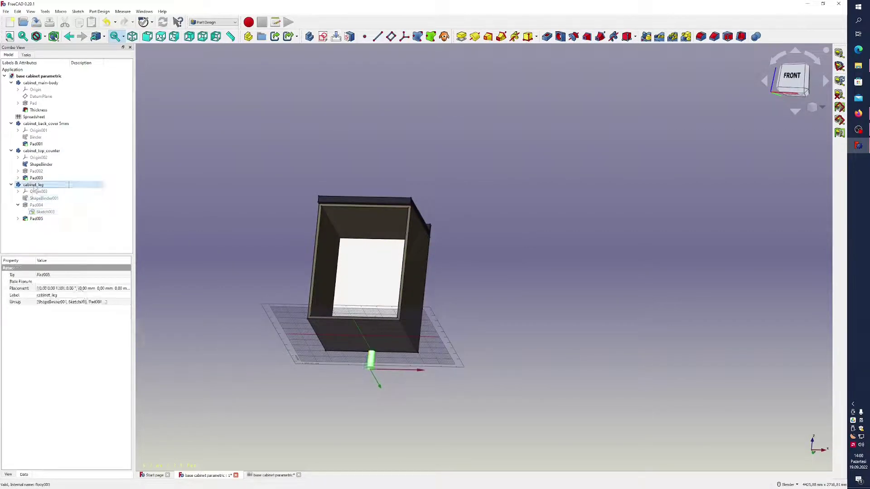
left_click(213, 22)
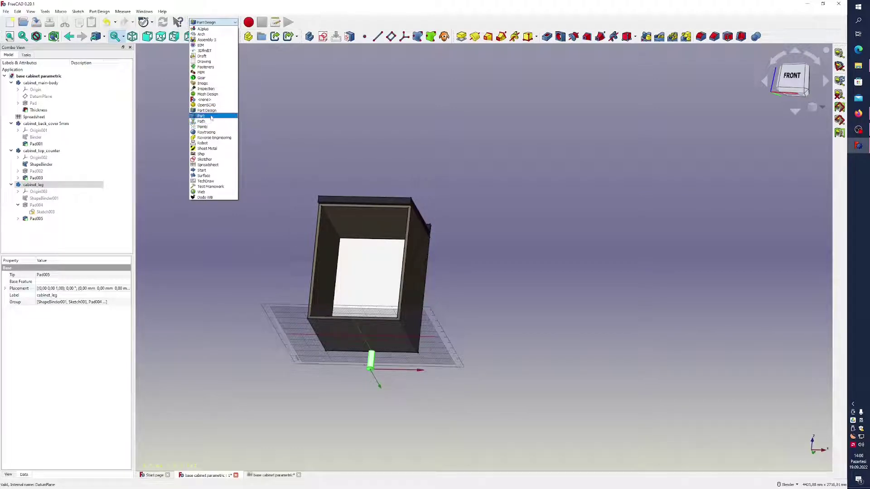
Step: Switch to the Part workbench and create a new custom toolbar named tools1
left_click(202, 117)
right_click(333, 29)
left_click(357, 142)
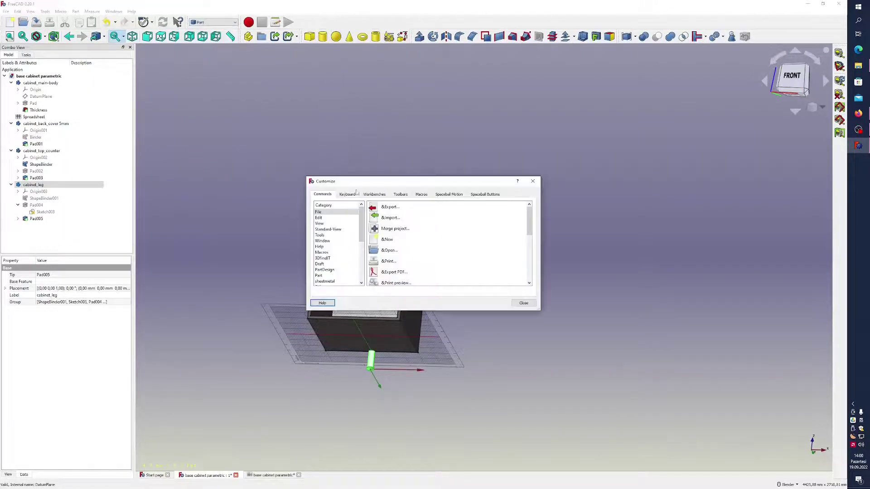
left_click(401, 195)
left_click(519, 212)
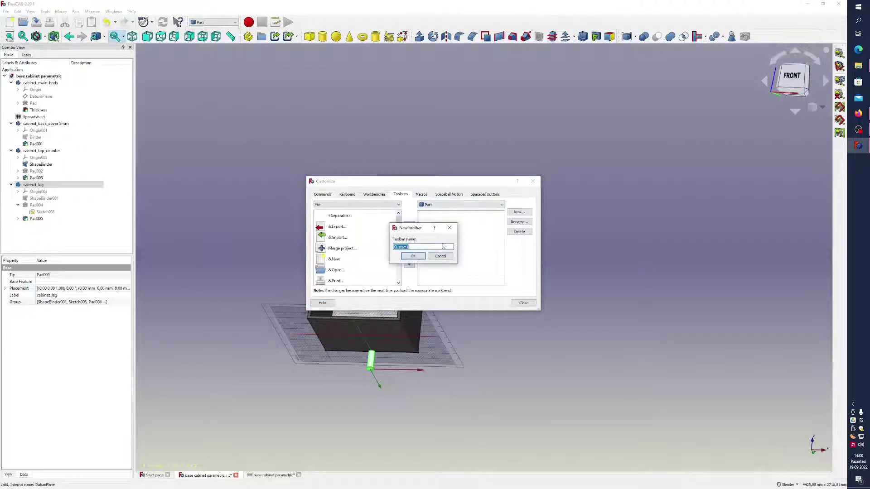
type("s1")
key("Return")
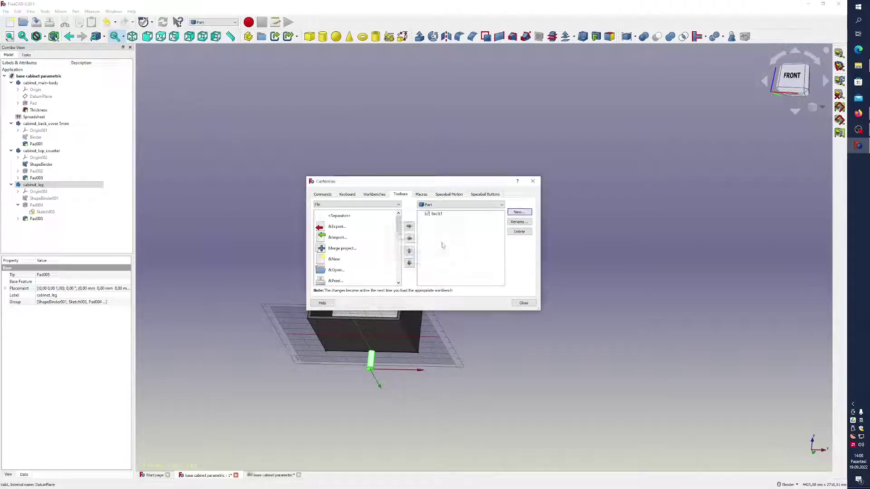
Step: Add the Part commands Attachment and Defeaturing to tools1
left_click(372, 204)
left_click(349, 235)
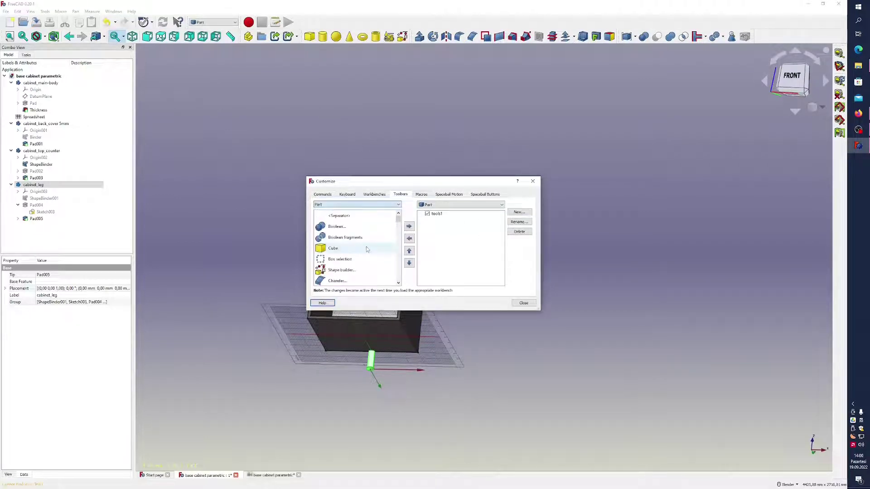
left_click(399, 283)
left_click(340, 271)
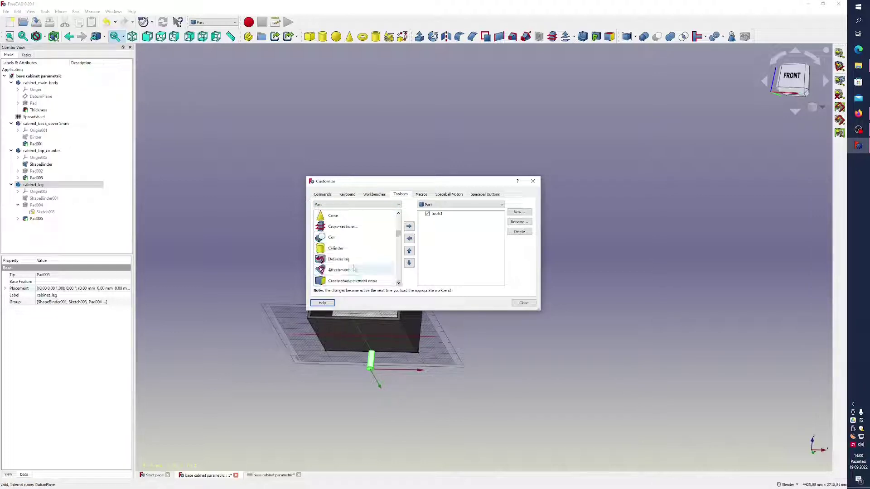
left_click(409, 226)
left_click(338, 259)
left_click(409, 227)
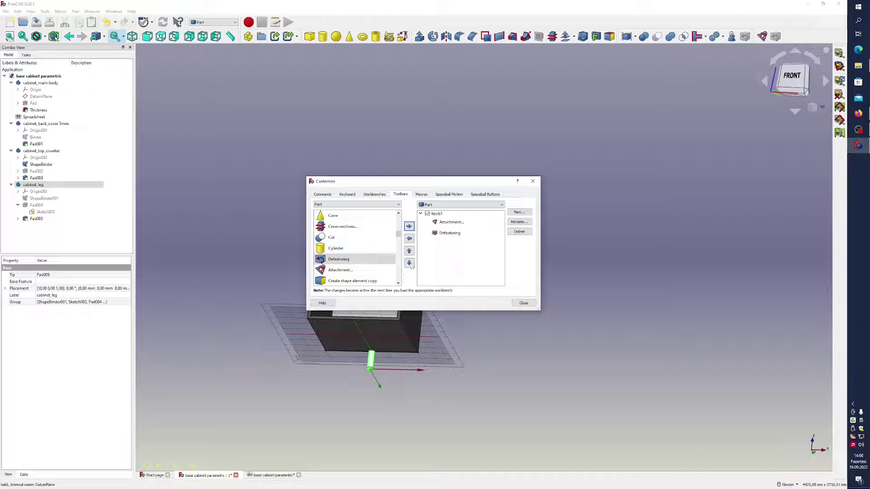
left_click_drag(398, 235, 399, 247)
Step: Add Convert to solid and Refine shape to tools1 and close the customization dialog
left_click(342, 270)
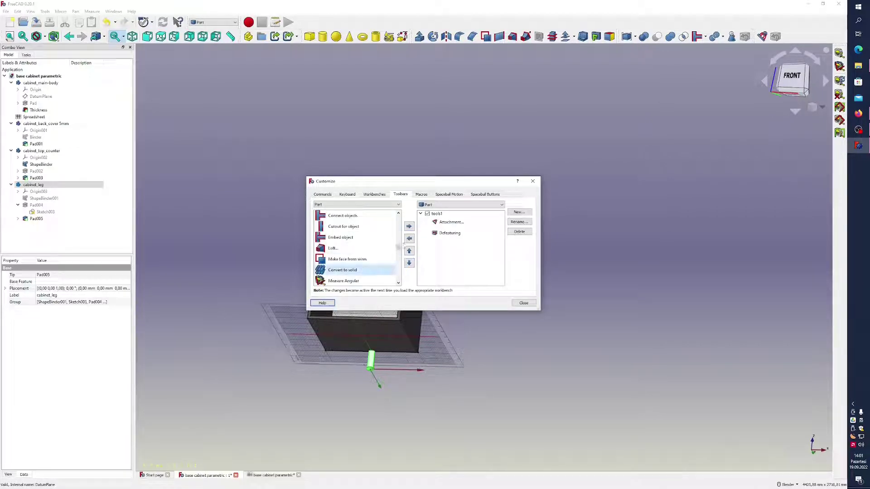
left_click(410, 227)
left_click(398, 283)
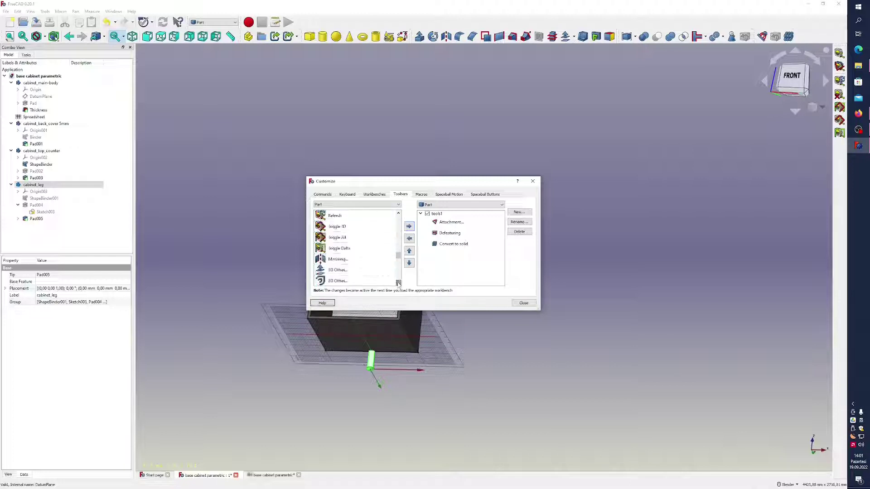
left_click(398, 282)
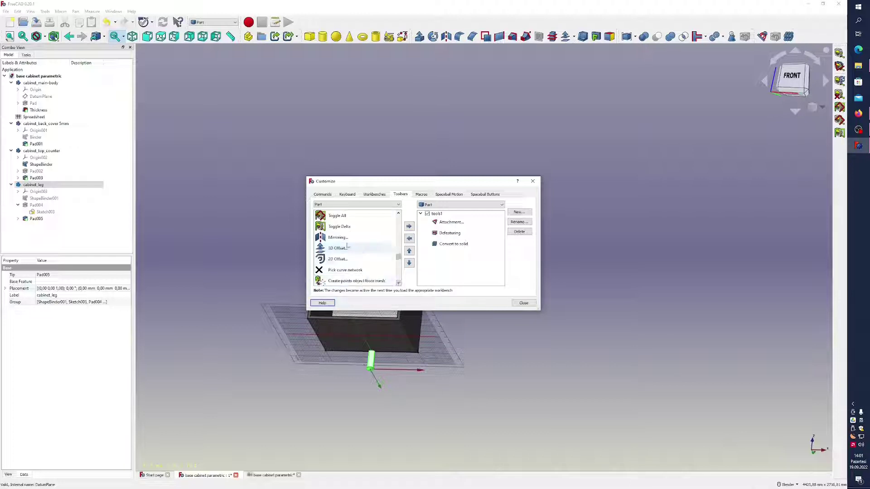
left_click(399, 283)
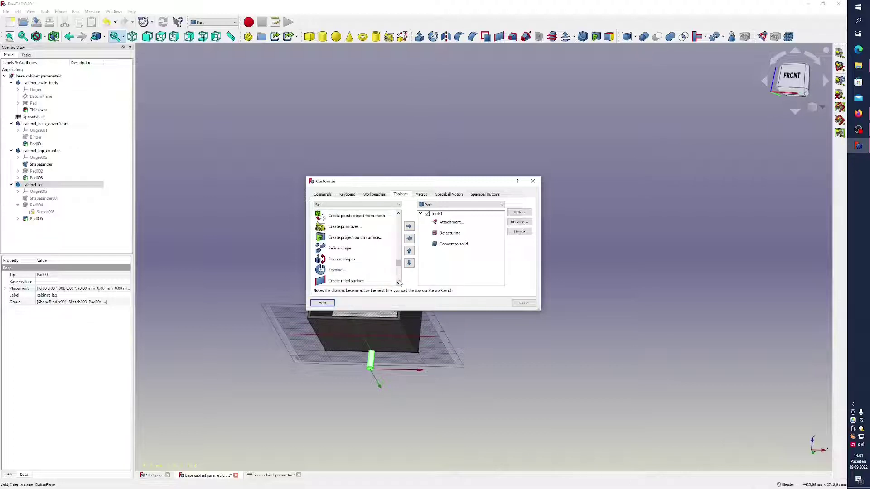
left_click(353, 248)
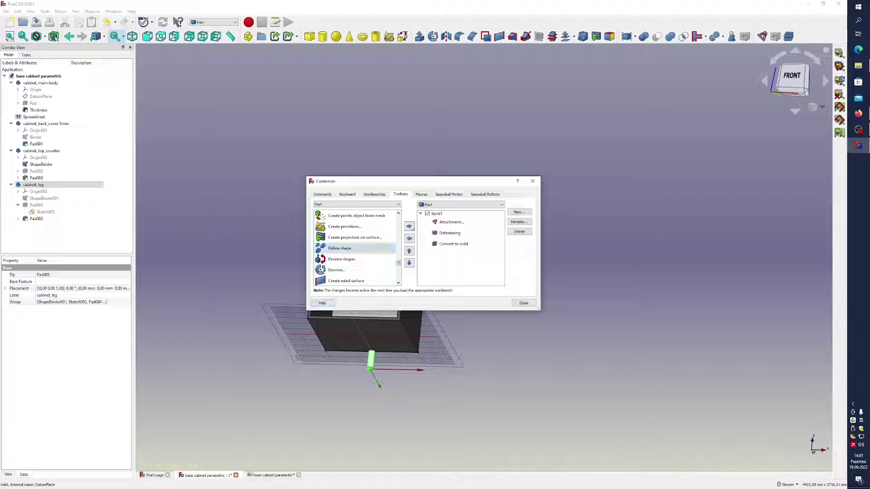
left_click(398, 283)
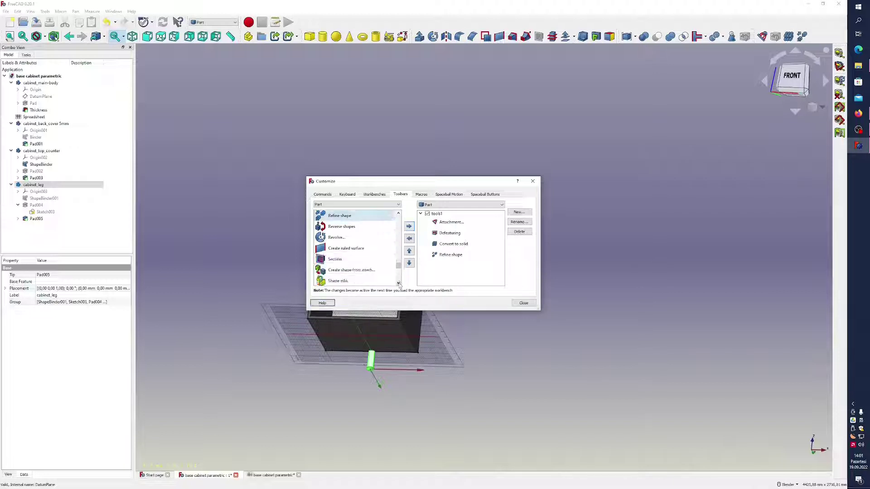
left_click(399, 283)
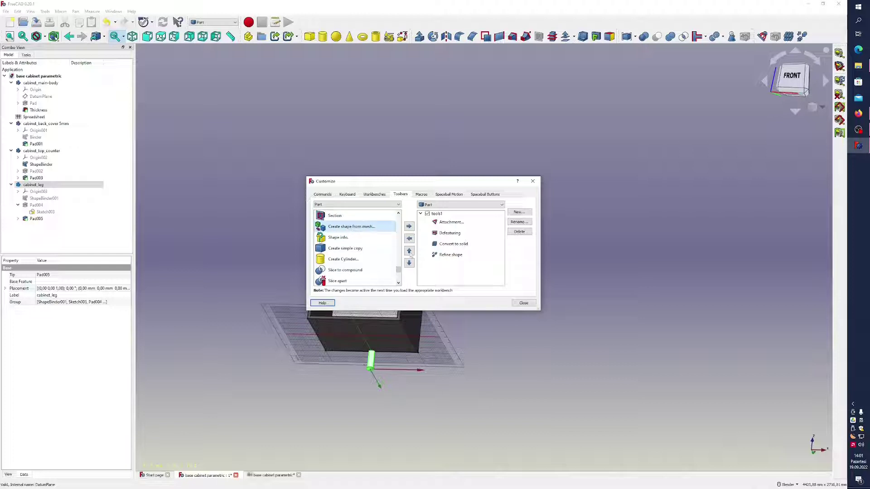
left_click(524, 302)
Step: Attach cabinet_leg to the cabinet's bottom face in XY on plane mode
left_click_drag(559, 129, 320, 41)
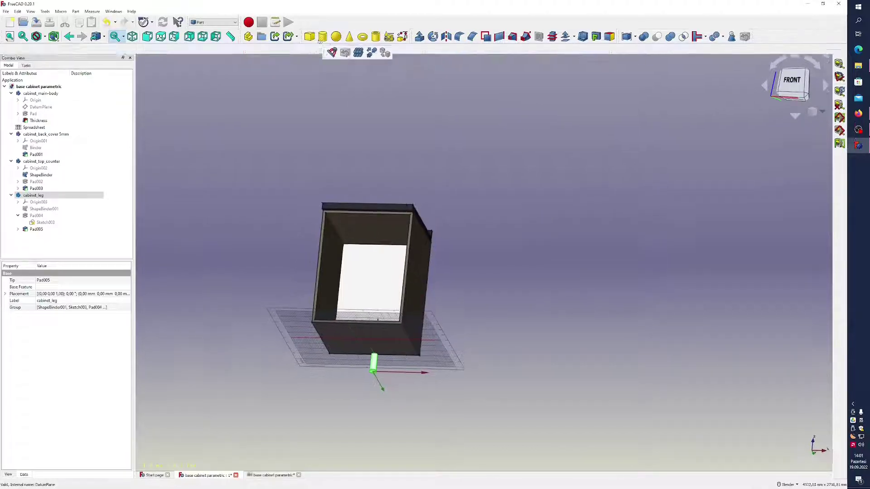
left_click(191, 274)
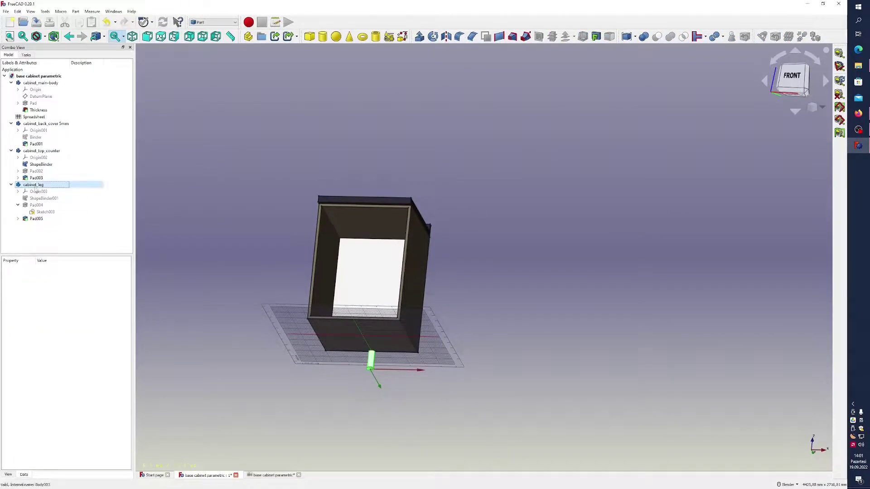
left_click(36, 192)
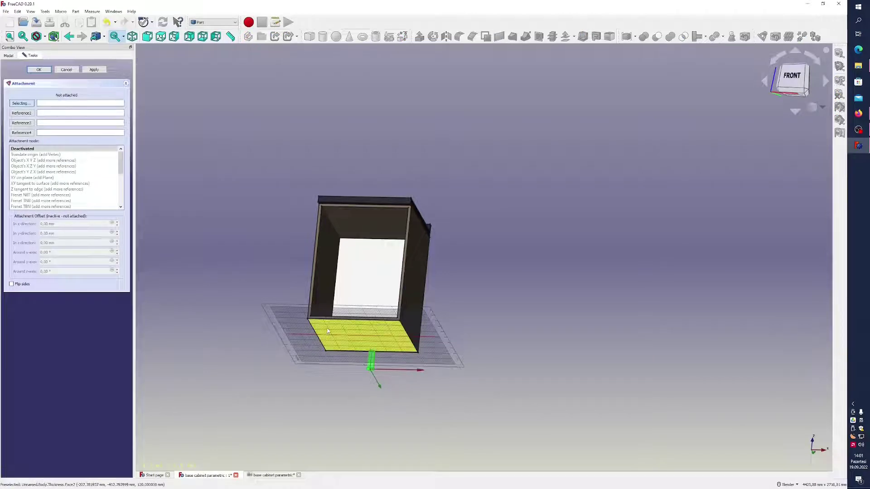
left_click(356, 340)
middle_click_drag(355, 340, 355, 339)
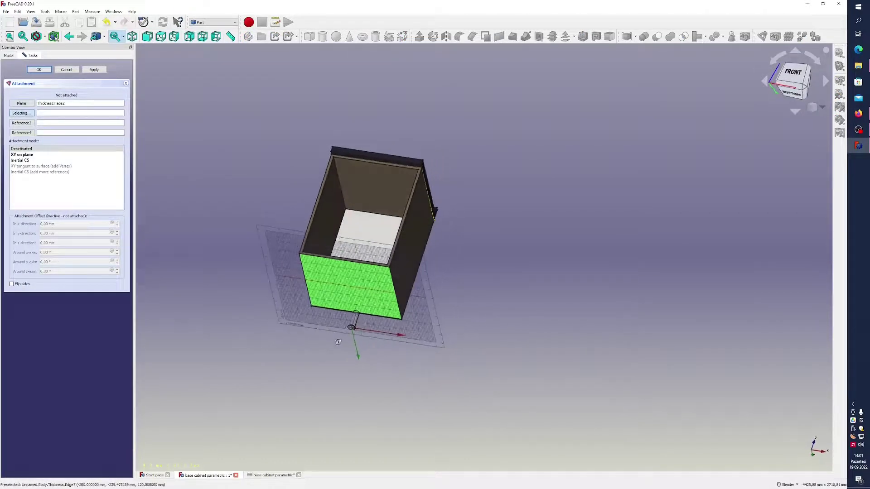
scroll(356, 339, "up", 3)
scroll(356, 339, "up", 2)
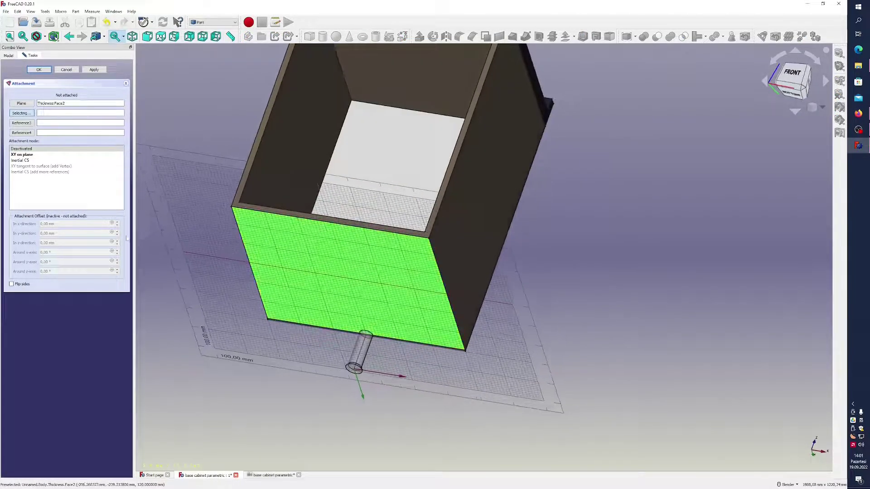
left_click(20, 160)
left_click(22, 155)
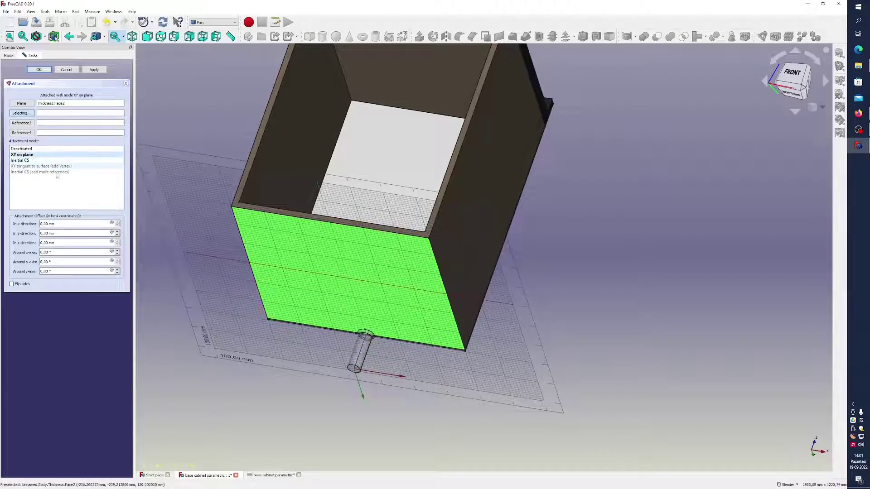
left_click(240, 236)
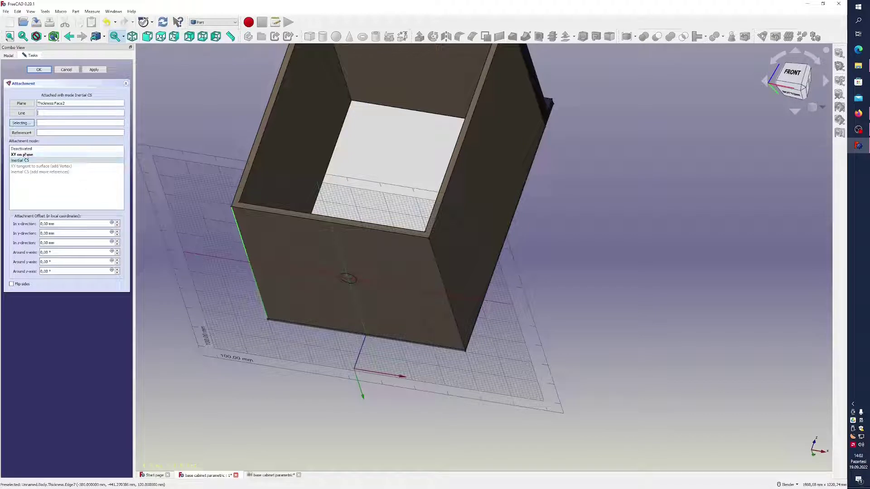
left_click(49, 154)
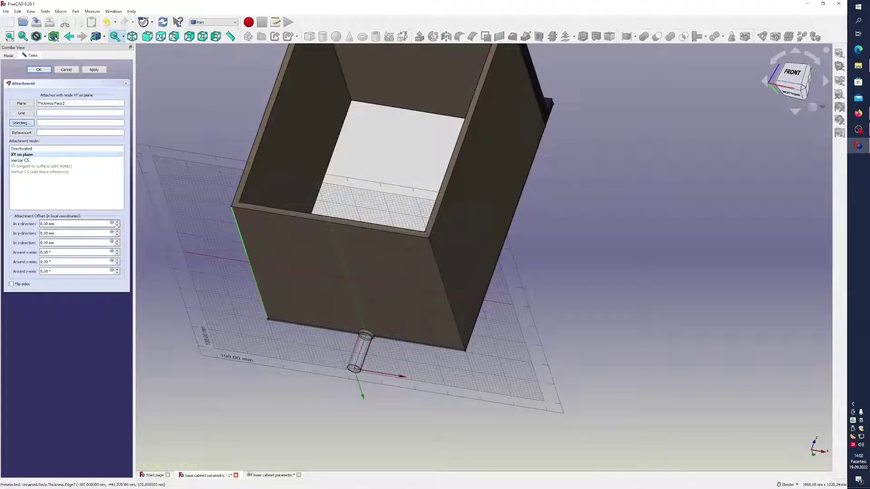
Step: Set the leg's x offset to the formula Spreadsheet.cabinet_wide
left_click(117, 223)
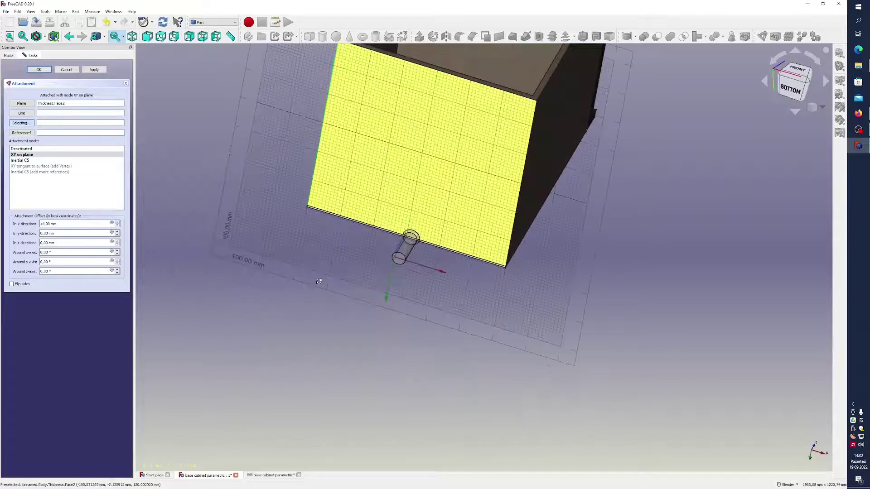
key("equal")
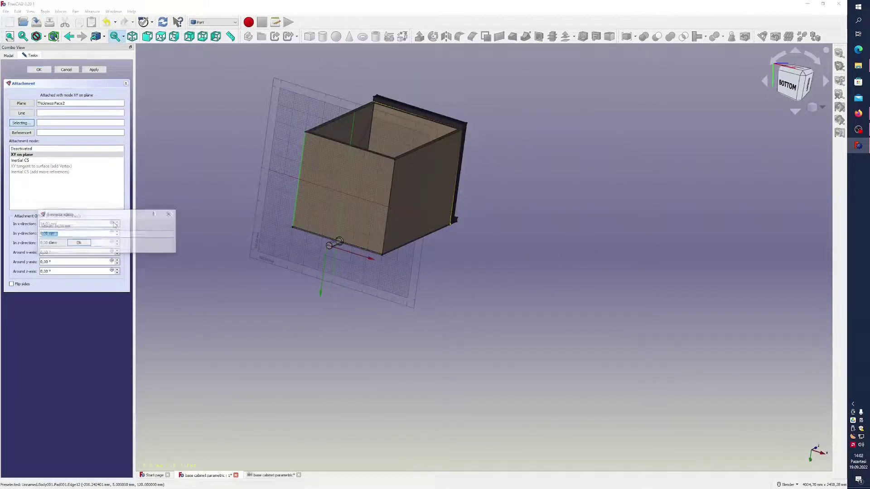
type("Spreadsheet.")
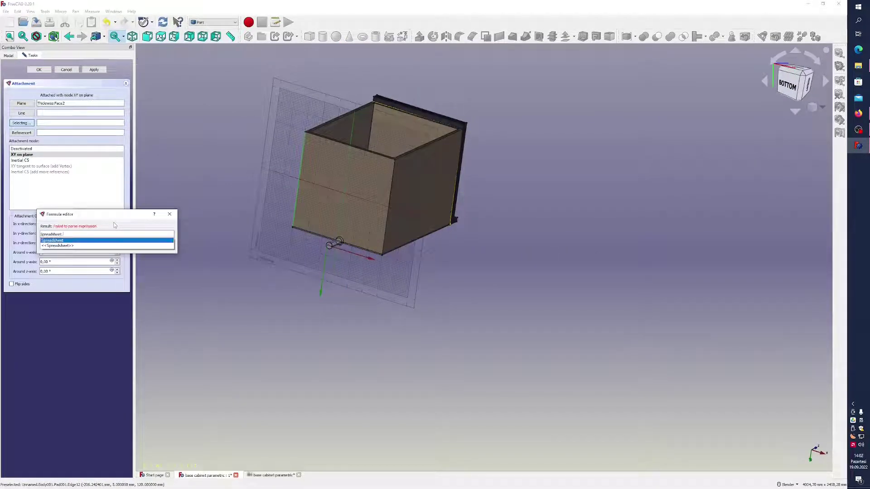
type("ca")
key("Down")
key("Down")
key("Down")
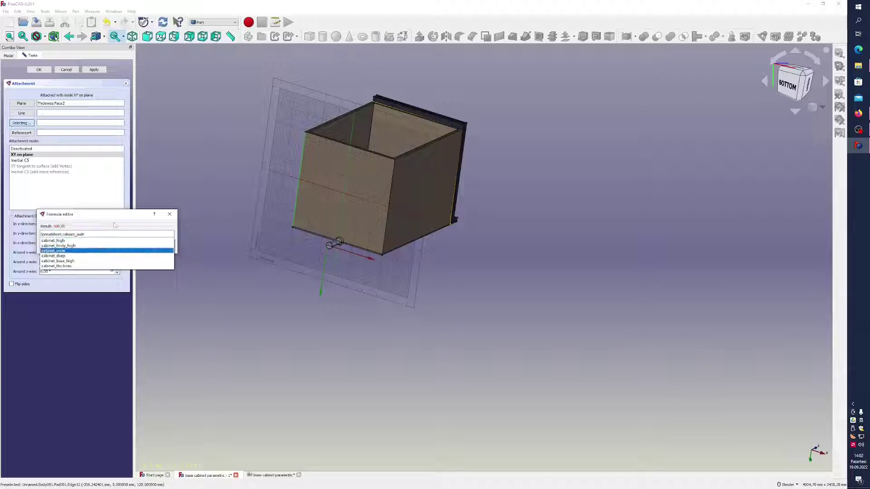
key("Return")
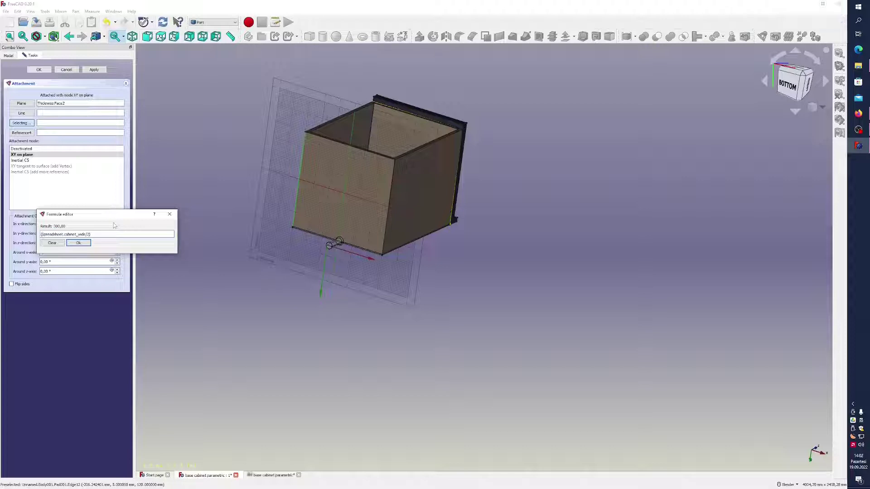
key("Return")
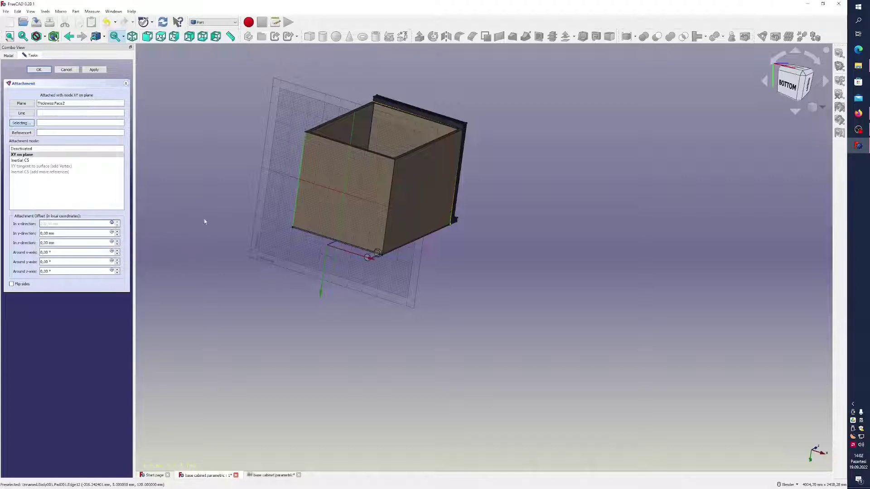
Step: Set the leg's y offset to 30 mm and finish the attachment
scroll(384, 258, "up", 3)
scroll(384, 257, "up", 2)
left_click(118, 232)
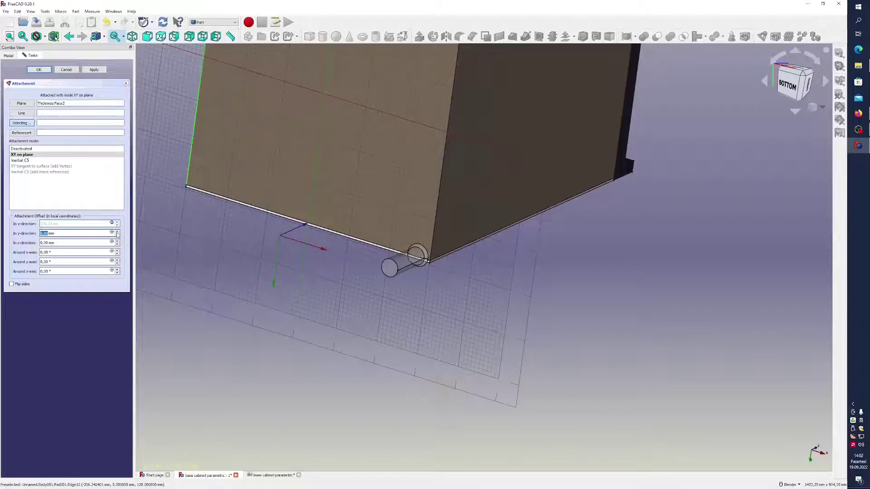
type("30")
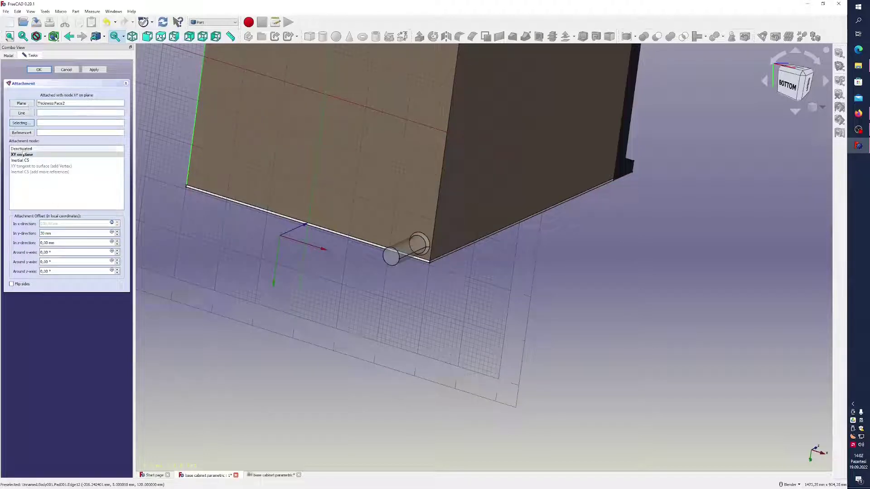
left_click(20, 287)
left_click(66, 70)
Step: Try attaching the leg flat onto the cabinet's front face with a 180° x rotation
middle_click_drag(190, 205, 206, 218)
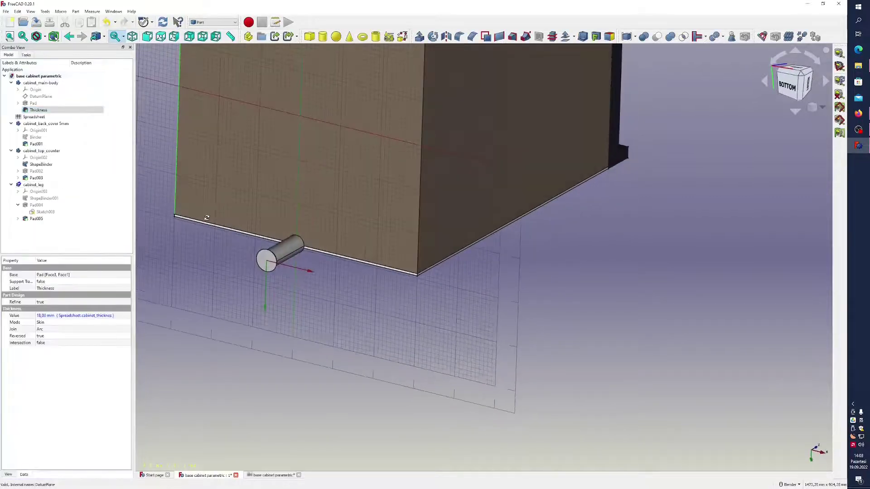
left_click(33, 185)
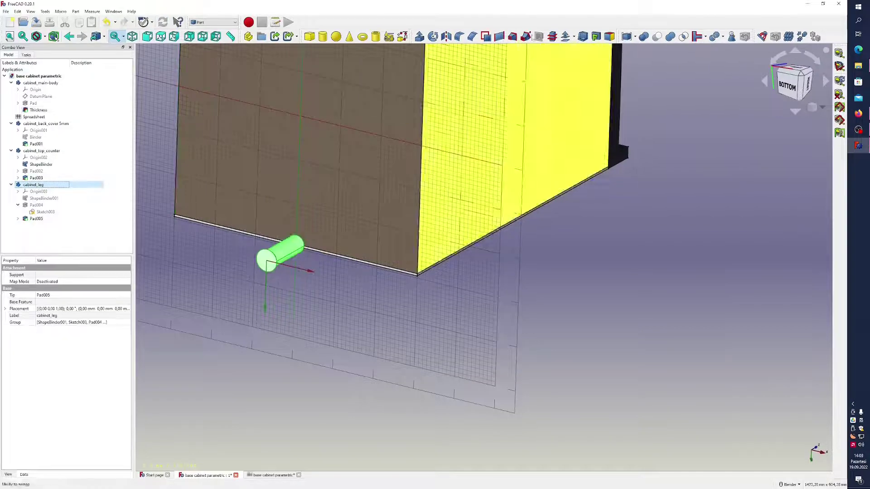
left_click(76, 11)
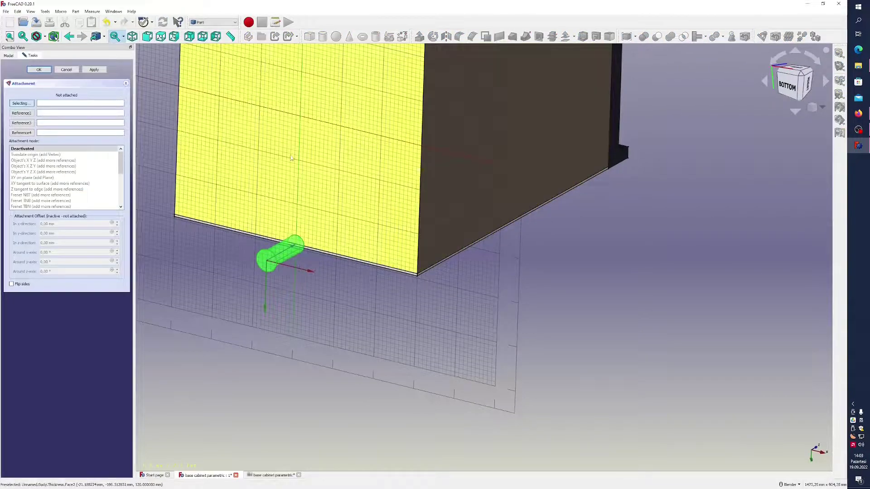
left_click(292, 158)
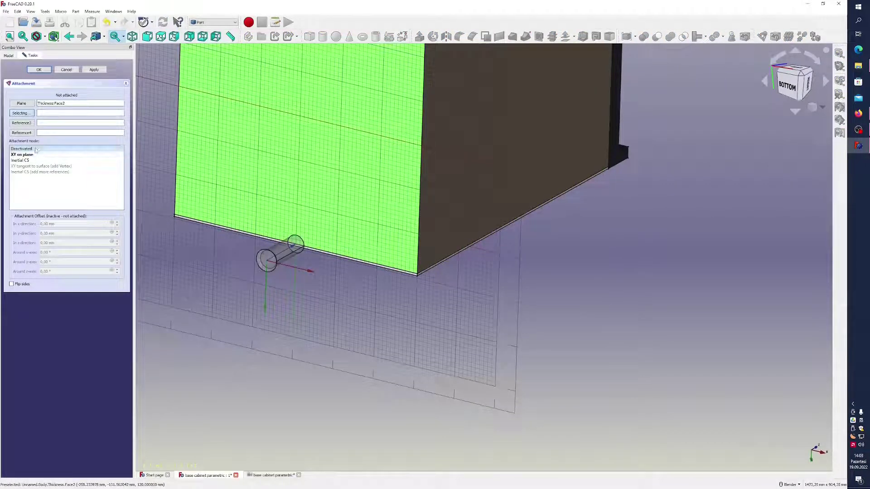
left_click(32, 155)
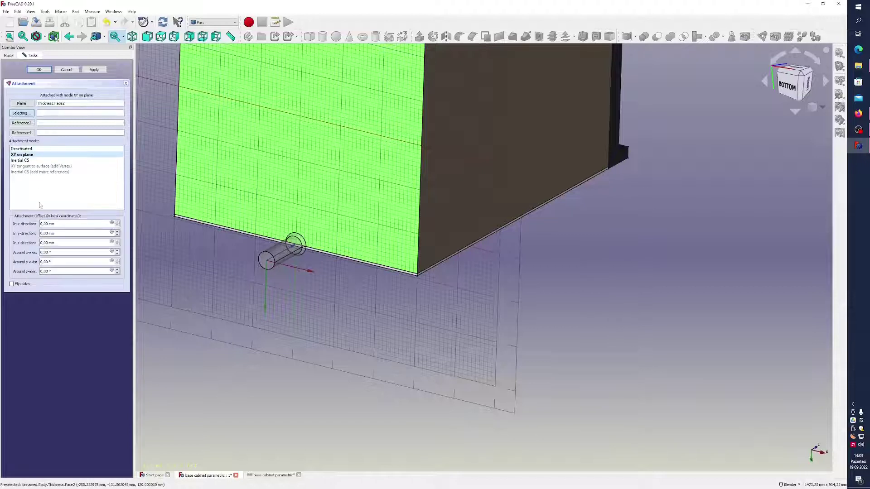
left_click(43, 272)
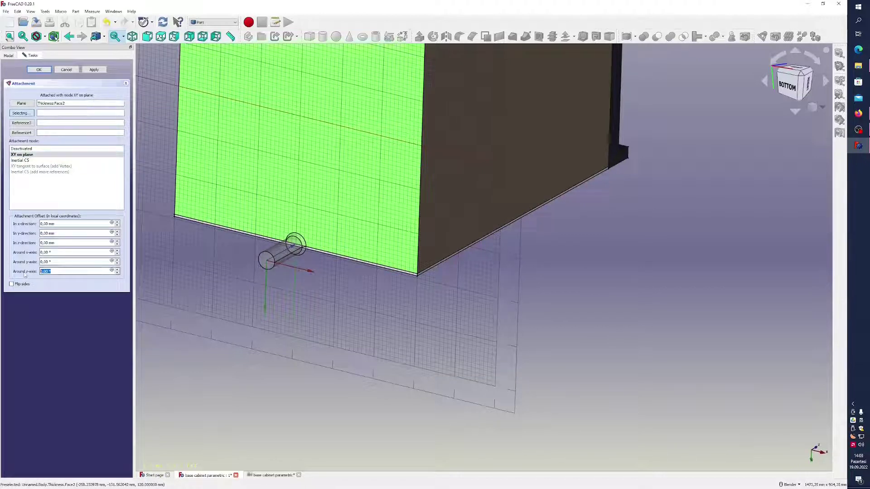
key("shift+Tab")
left_click(58, 262)
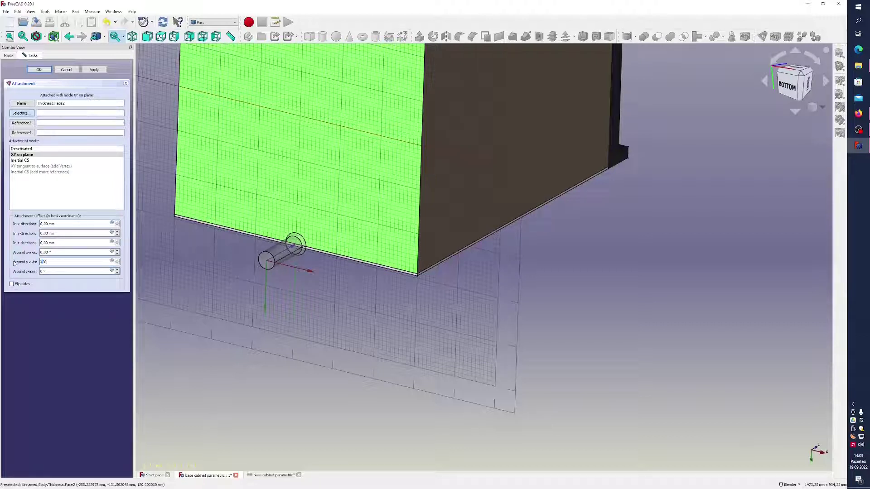
double_click(44, 262)
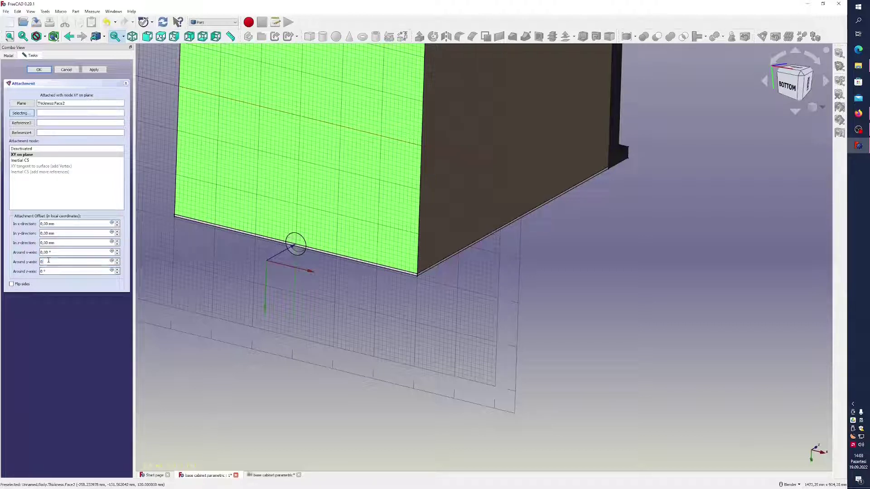
left_click(69, 253)
key("Return")
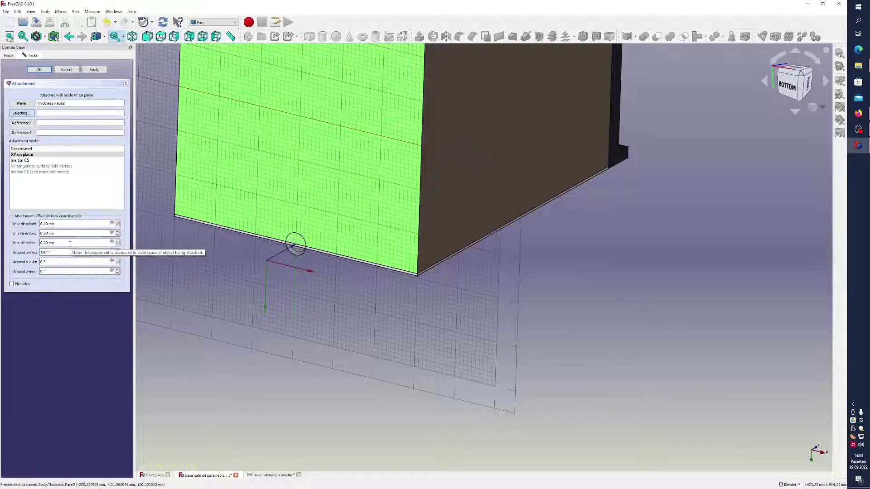
Step: Replace the face reference with two cabinet edges in XZ plane by 3 points mode
left_click(30, 150)
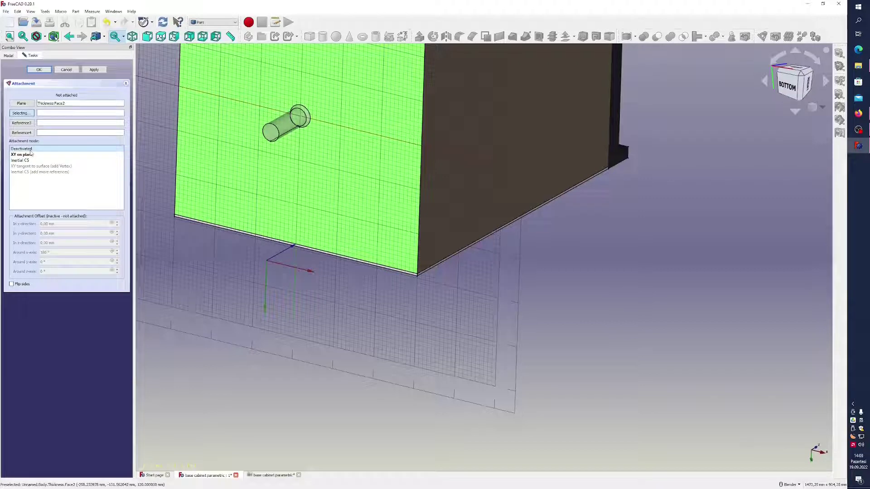
left_click(24, 104)
key("Delete")
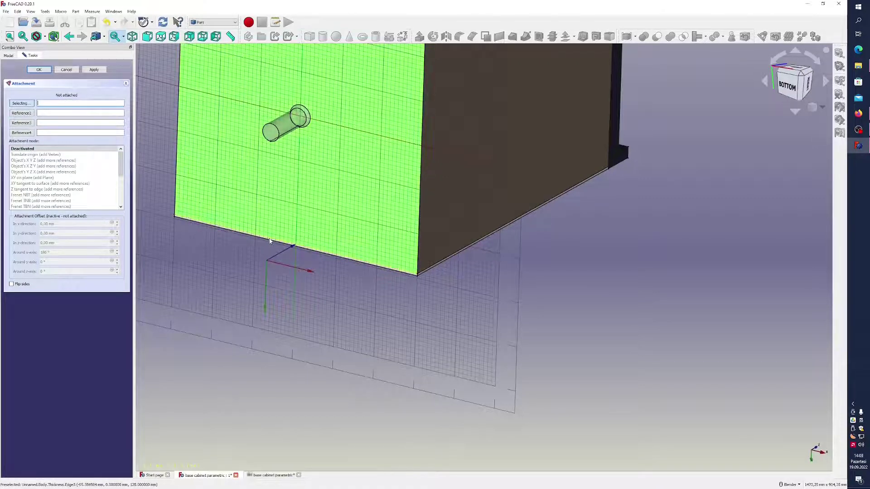
left_click(270, 241)
middle_click_drag(270, 241, 188, 190)
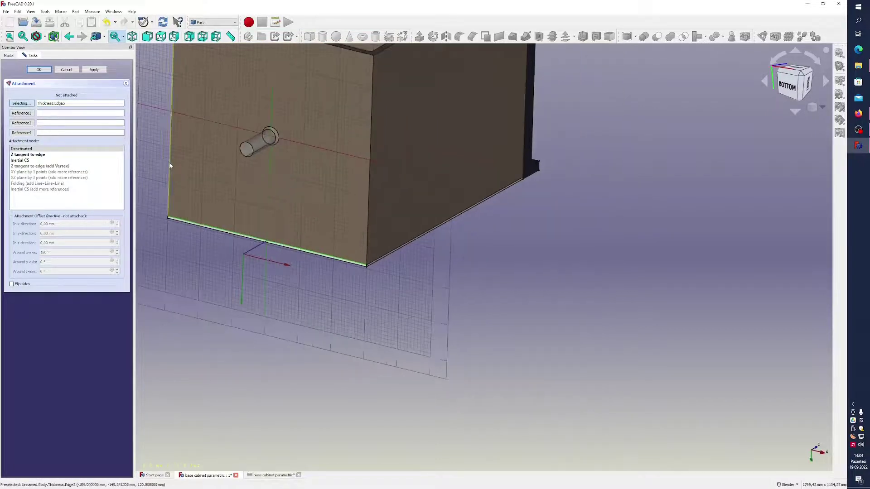
left_click(27, 114)
left_click(174, 149)
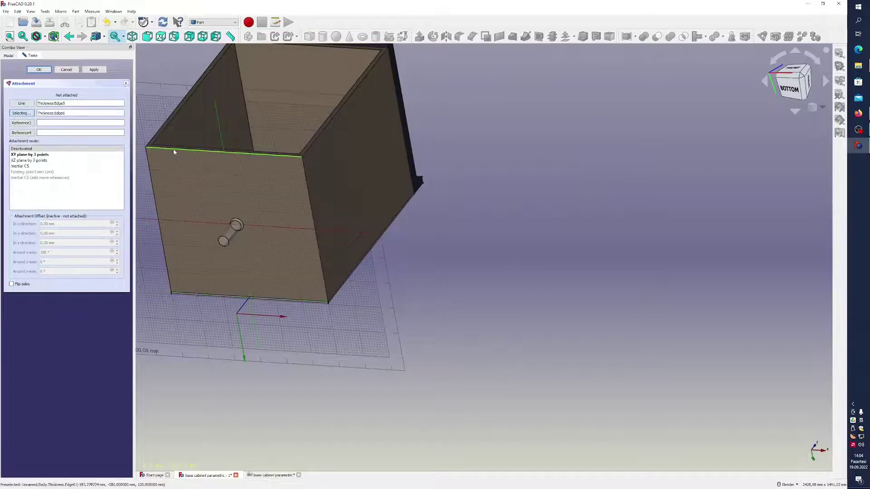
left_click(53, 160)
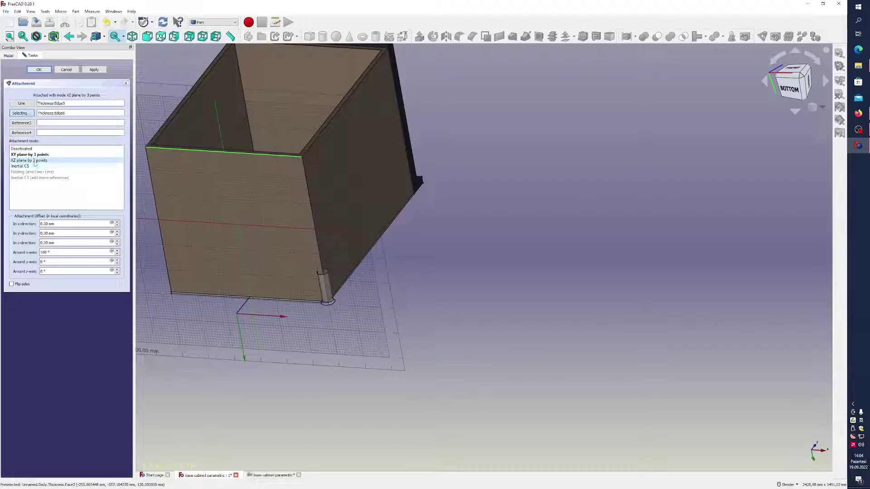
Step: Detach the leg, try other modes and flipping, then cancel the attachment changes
left_click(34, 150)
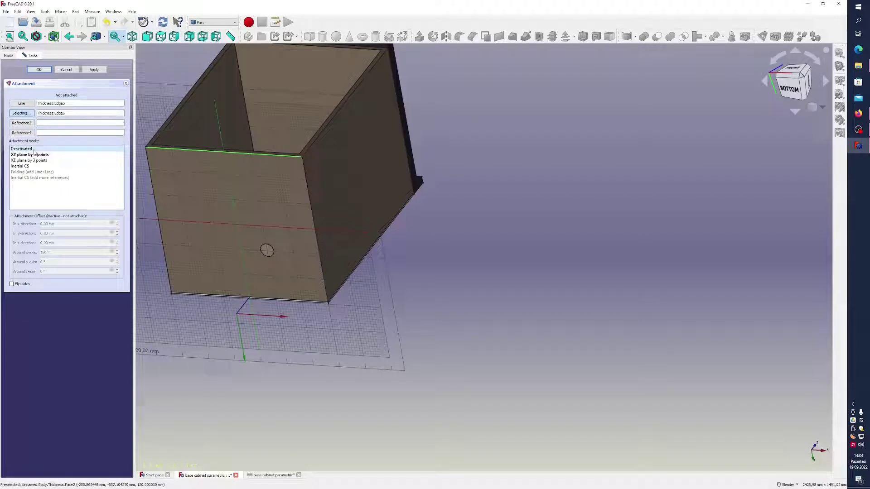
key("Down")
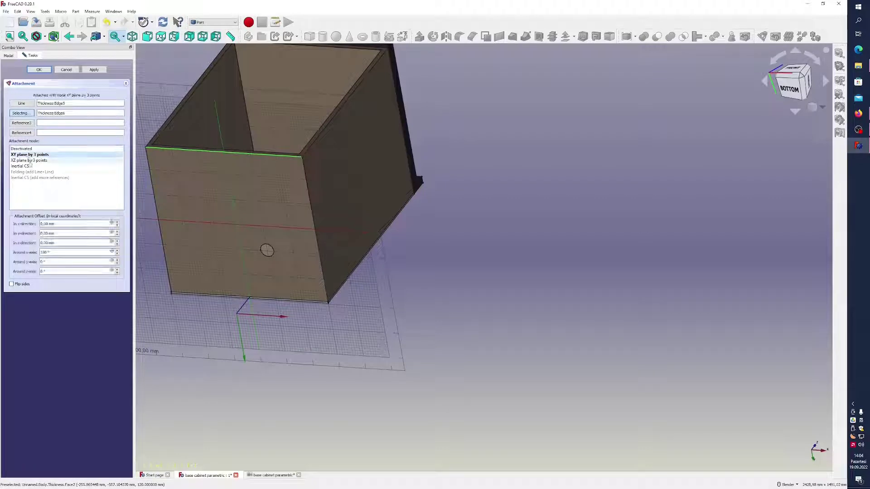
key("Down")
double_click(21, 286)
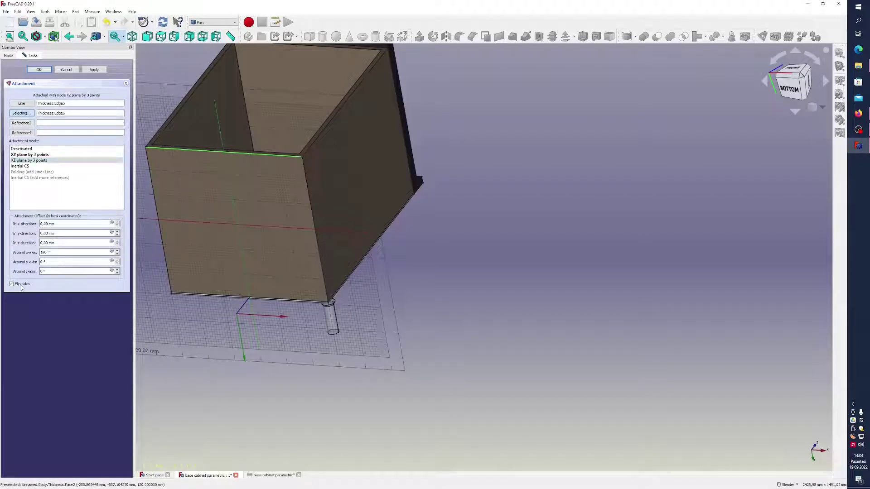
left_click(21, 286)
left_click(22, 286)
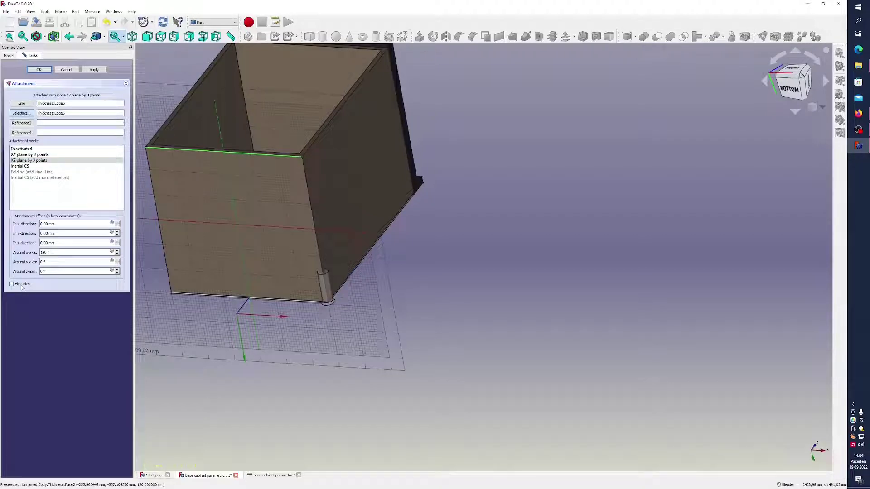
key("Escape")
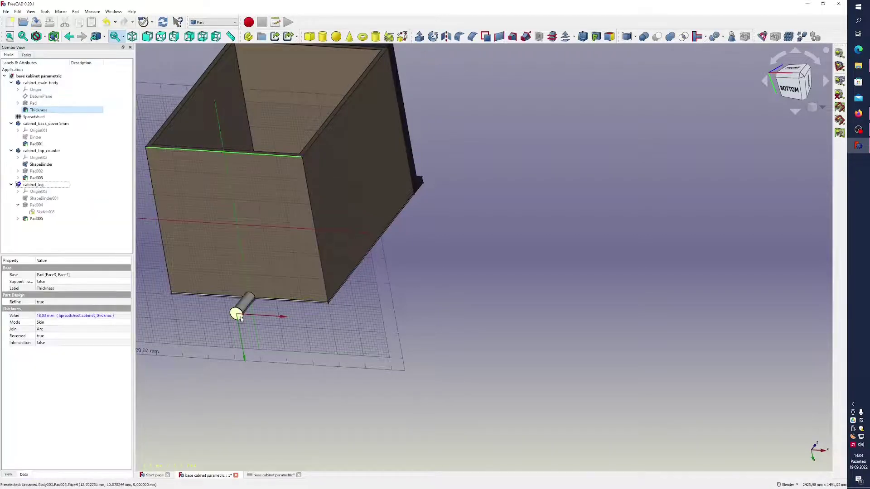
Step: Select the leg's Pad005 and open its Support property link chooser in placement details
left_click(240, 317)
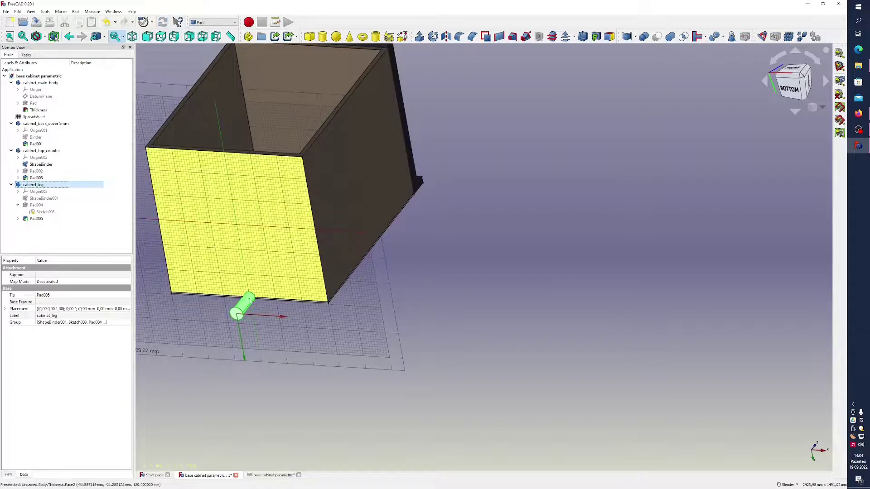
middle_click_drag(250, 303, 209, 290)
left_click(205, 293)
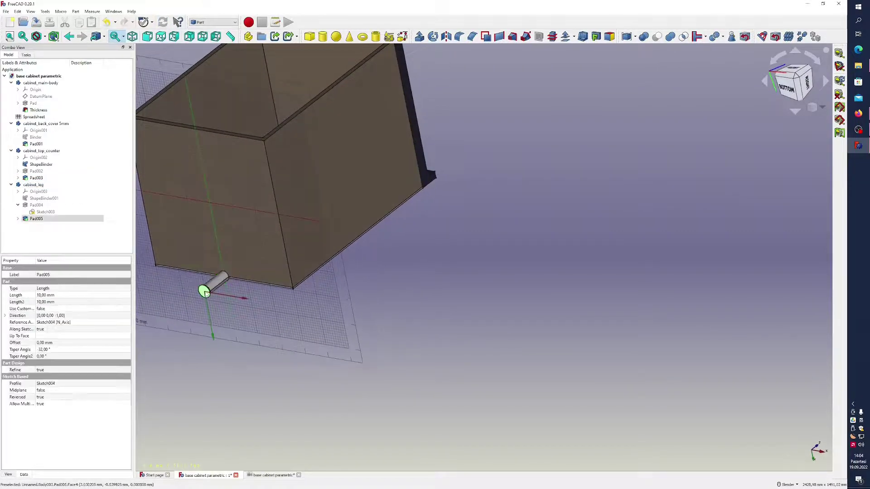
left_click(5, 309)
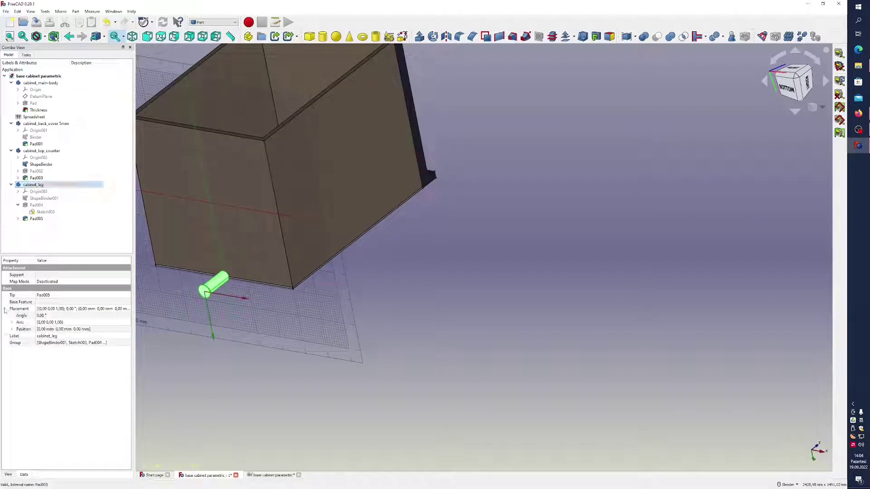
left_click(54, 275)
left_click(127, 275)
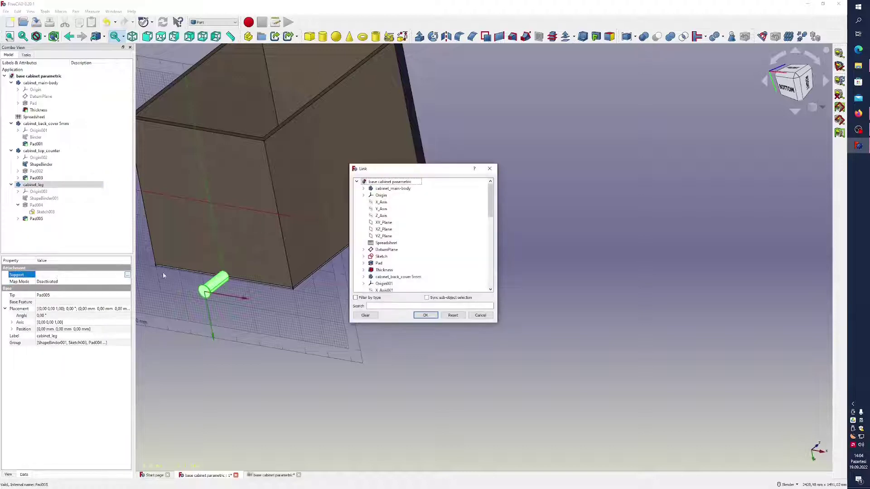
left_click(431, 315)
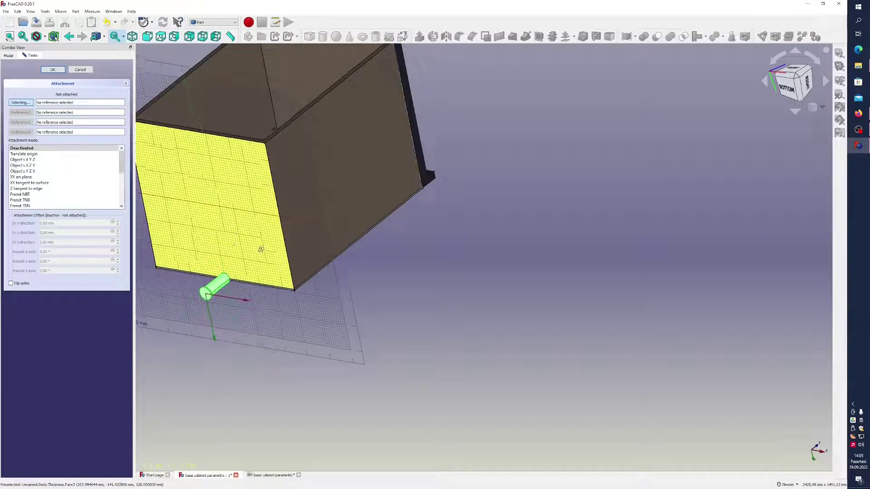
Step: Attach the leg to the cabinet's Thickness face and set a -200 mm z offset
middle_click_drag(259, 246, 262, 253)
left_click(256, 256)
type("180")
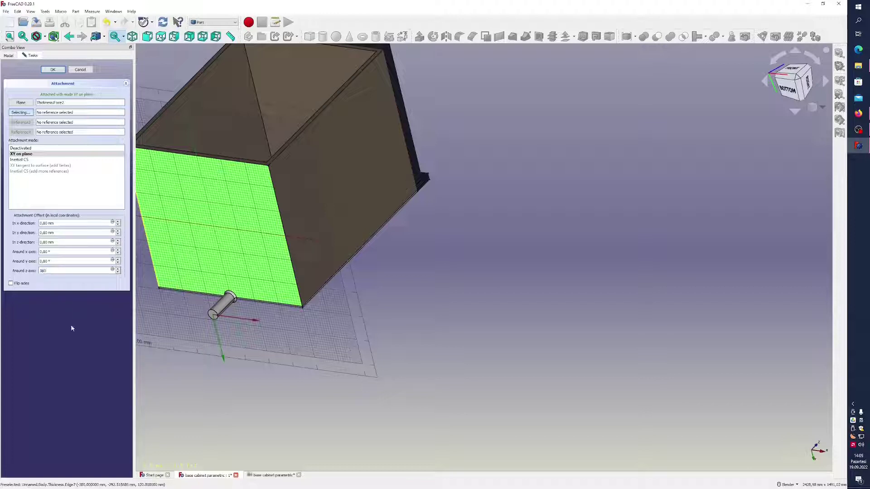
key("ctrl+a")
type("0")
type("80")
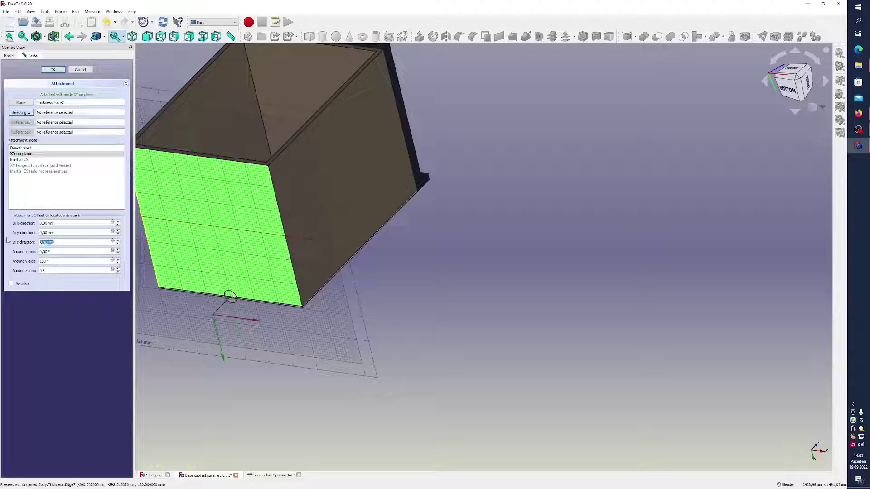
key("Return")
type("200")
key("Return")
Step: Bind the z offset to a Spreadsheet expression and apply the attachment
mouse_move(254, 272)
middle_mouse_down()
mouse_move(297, 265)
mouse_move(271, 283)
middle_mouse_up()
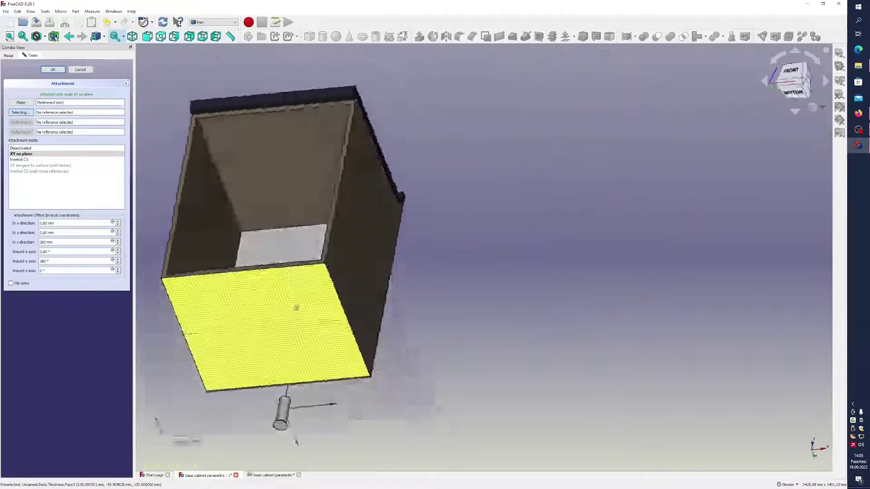
left_click(271, 284)
left_click(113, 232)
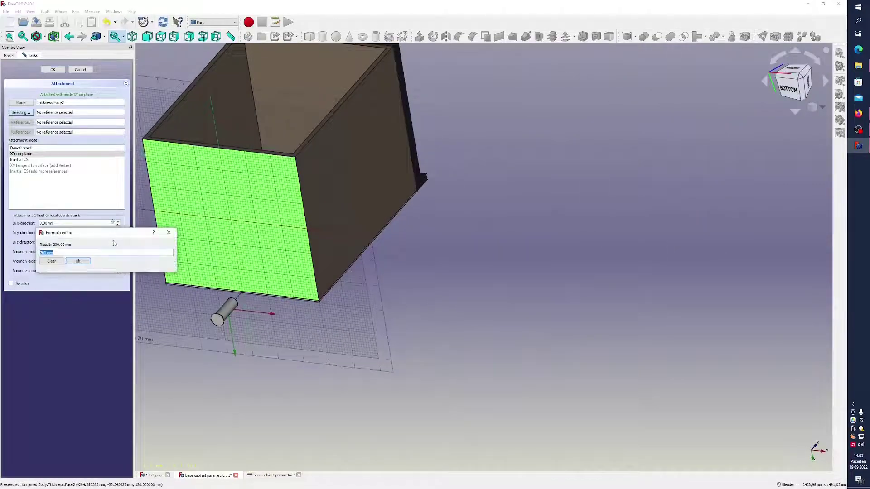
type("sp")
key("Down")
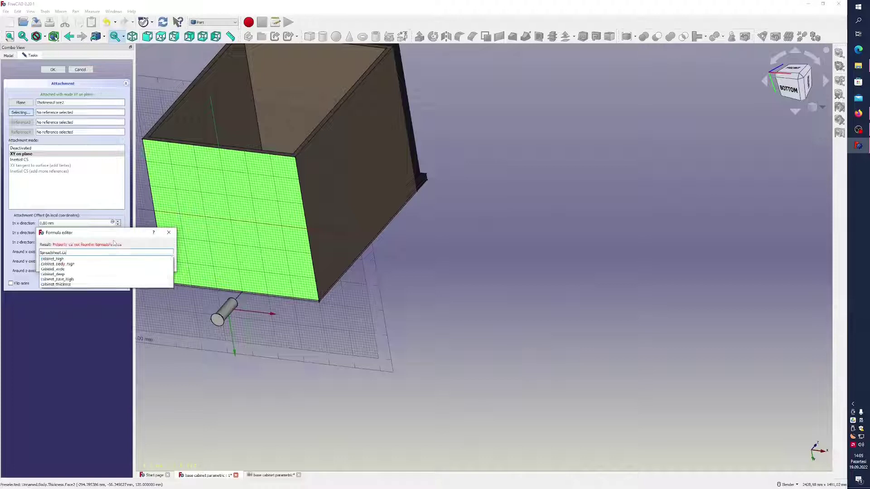
key("Down")
key("Return")
key("Return")
key("Return")
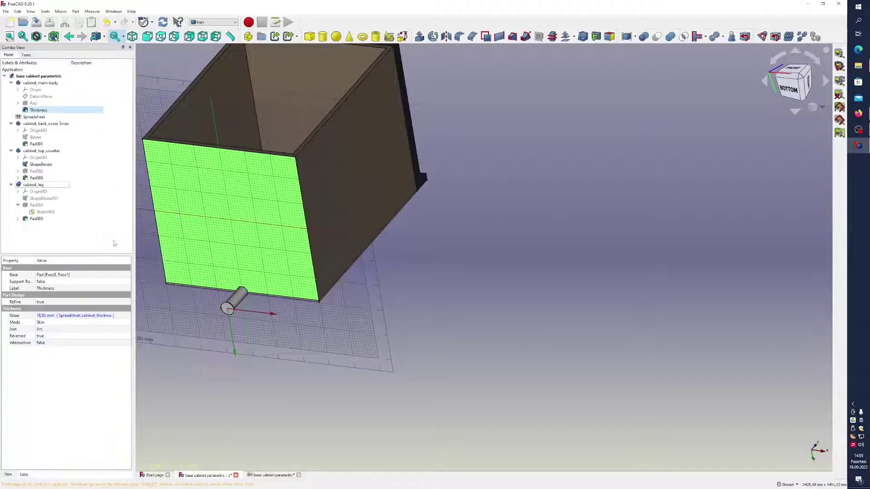
mouse_move(313, 194)
middle_mouse_down()
mouse_move(412, 351)
mouse_move(317, 254)
middle_mouse_up()
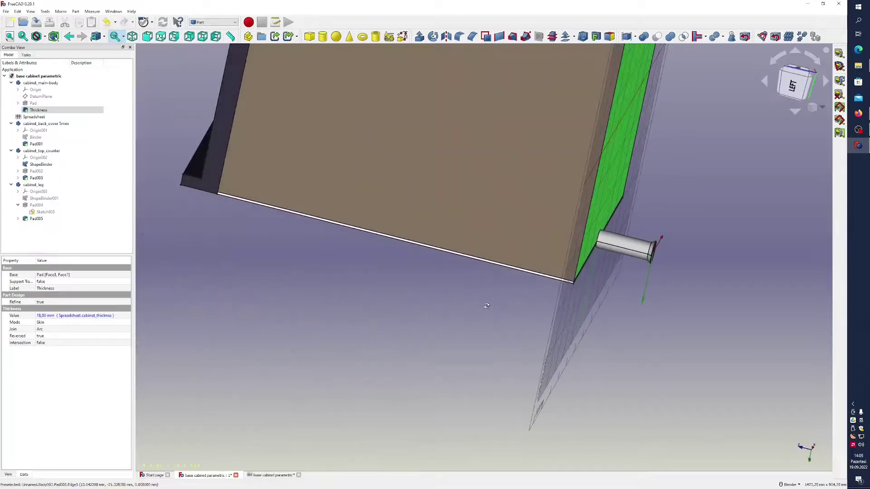
Step: Reopen cabinet_leg's attachment editor from its Support property
left_click(33, 184)
left_click(93, 277)
left_click(128, 275)
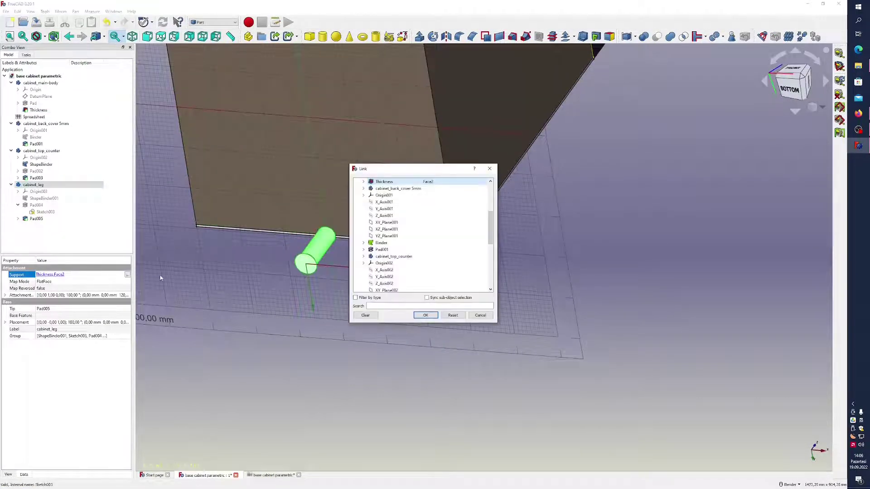
left_click(481, 316)
left_click(127, 275)
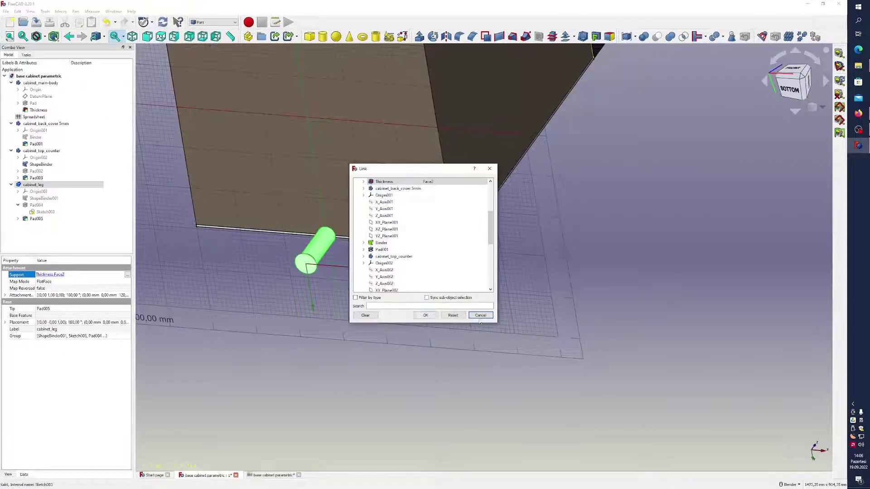
left_click(480, 316)
left_click(196, 361)
left_click(33, 184)
left_click(128, 281)
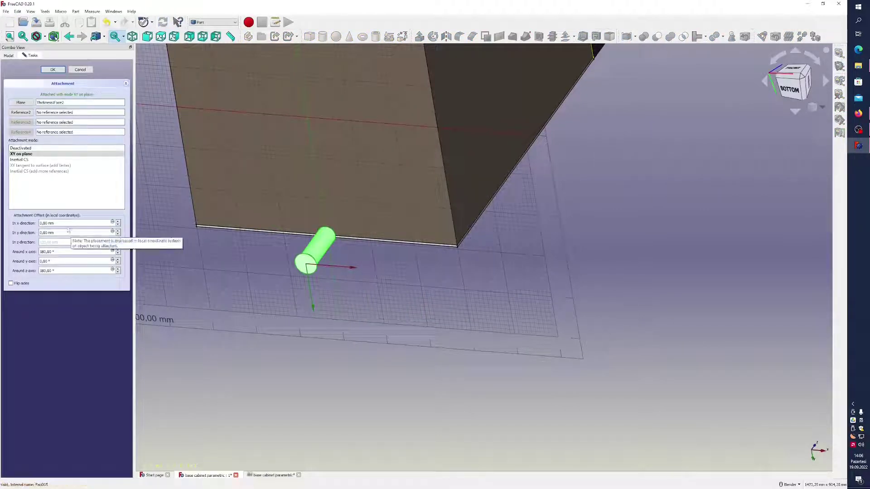
Step: Set the x offset to Spreadsheet.cabinet_wide/2 and confirm the attachment
left_click(118, 223)
left_click(113, 222)
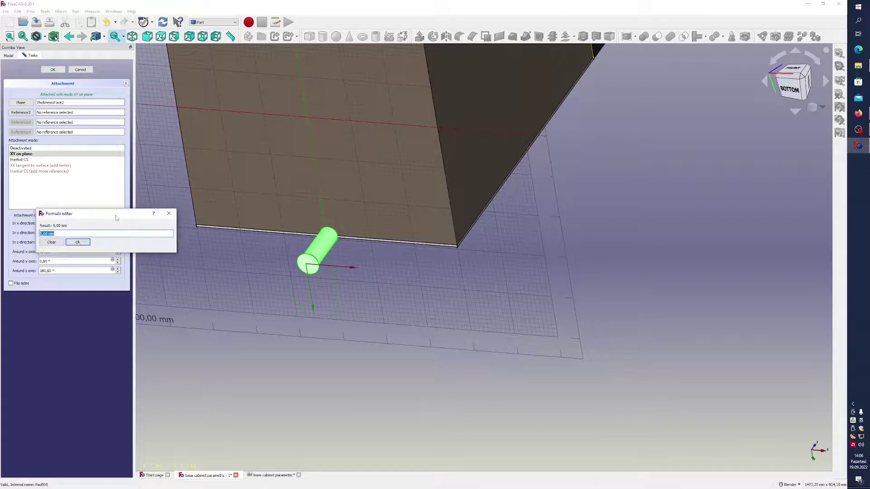
type("Spreadsheet.cabinet_")
key("Down")
key("Down")
key("Down")
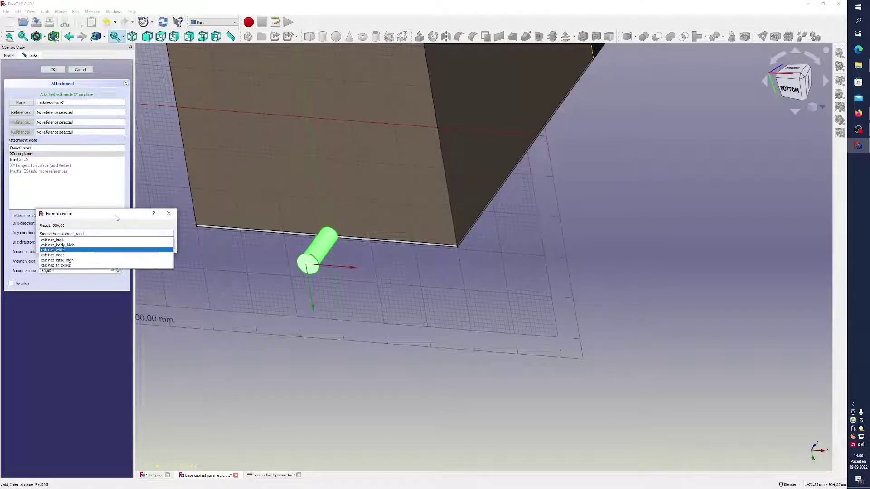
type("/2)-30")
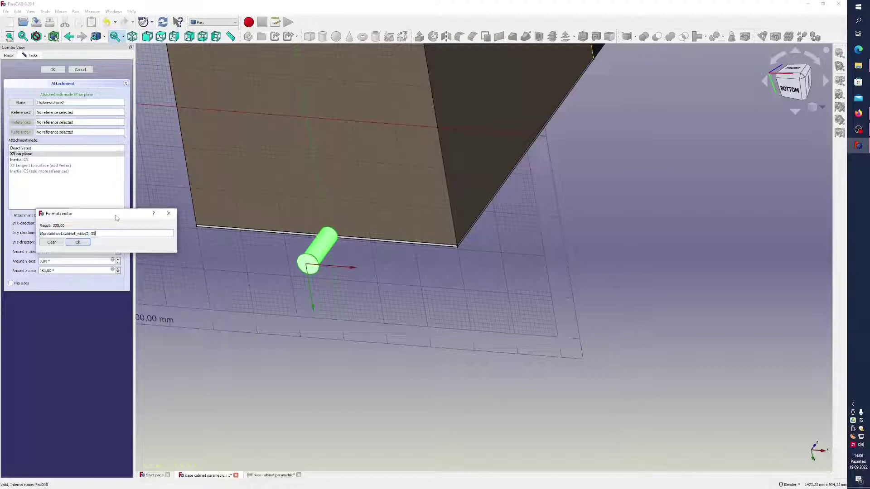
key("Return")
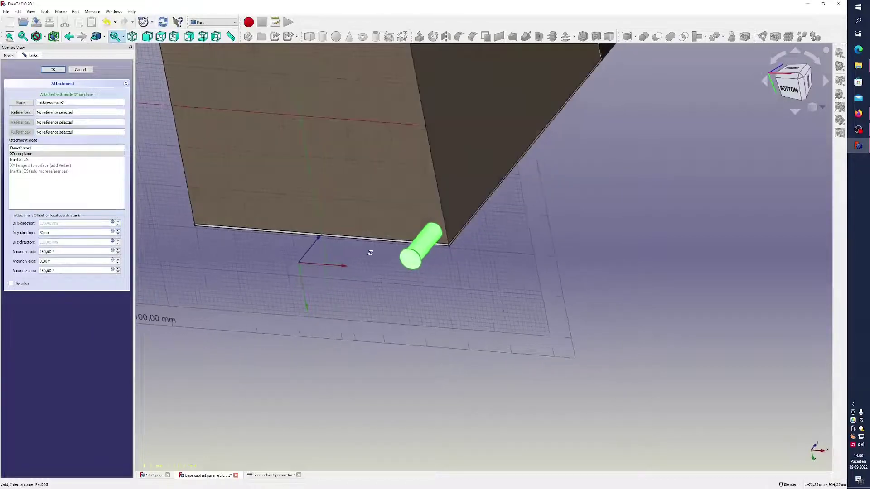
left_click(53, 69)
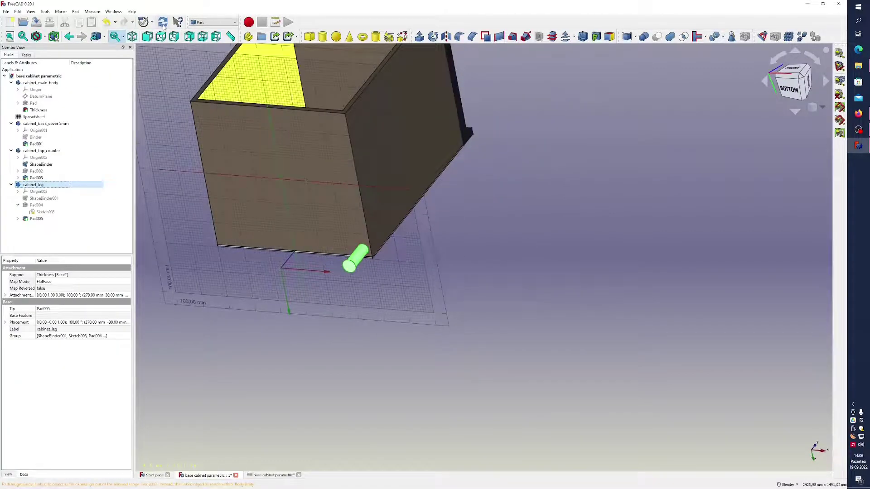
Step: Create a trial Part Design body, inspect its Base Feature and placement, then delete it
mouse_move(255, 283)
middle_mouse_down()
mouse_move(339, 193)
mouse_move(389, 187)
middle_mouse_up()
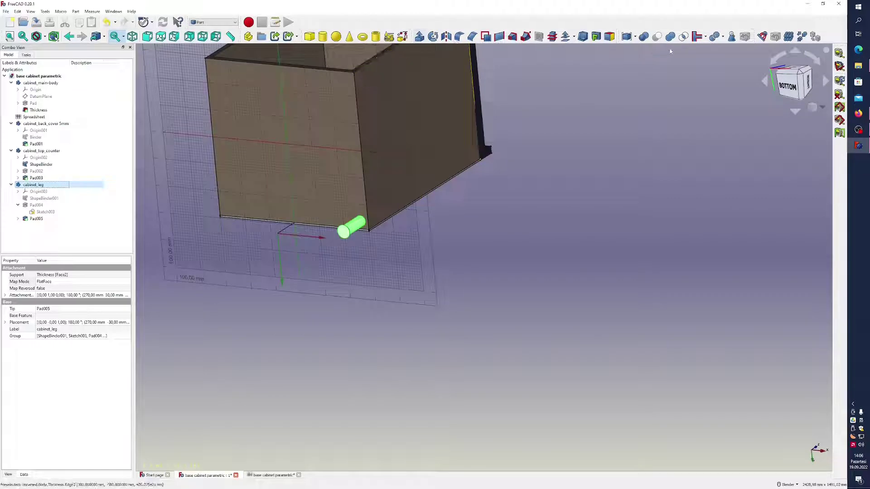
left_click(227, 23)
left_click(209, 117)
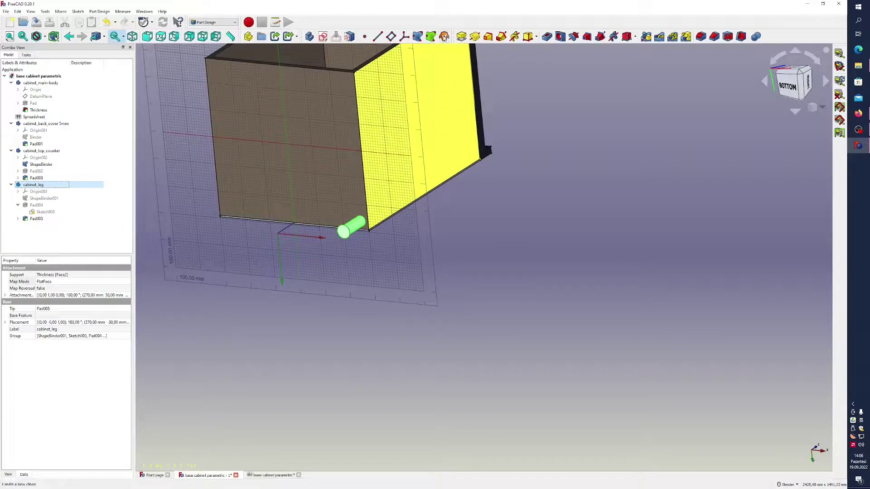
left_click(444, 36)
left_click(36, 226)
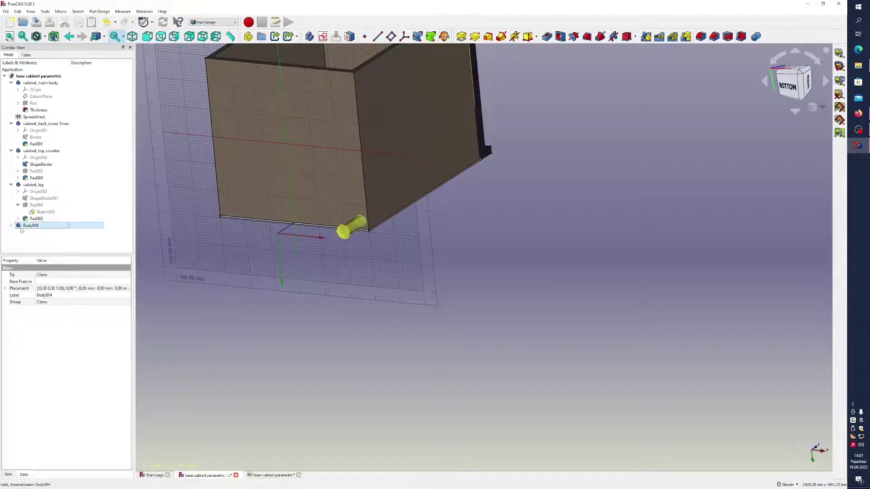
left_click(14, 282)
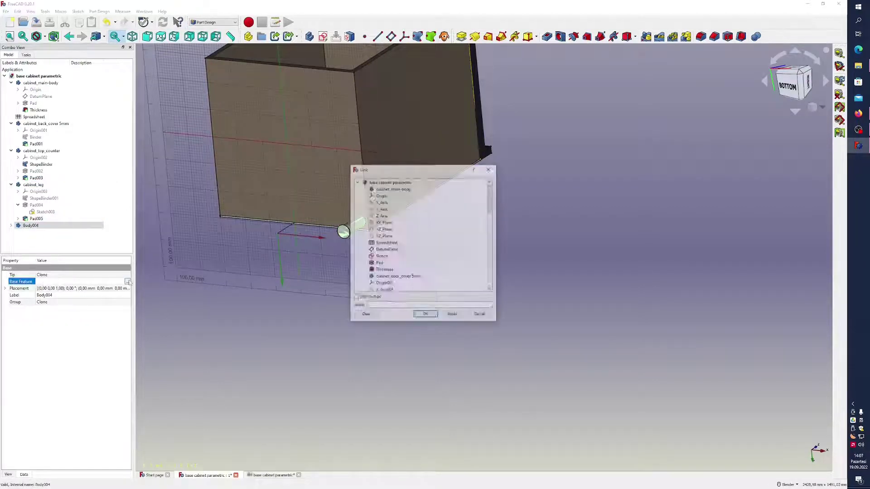
double_click(14, 282)
key("Escape")
left_click(5, 289)
key("Up")
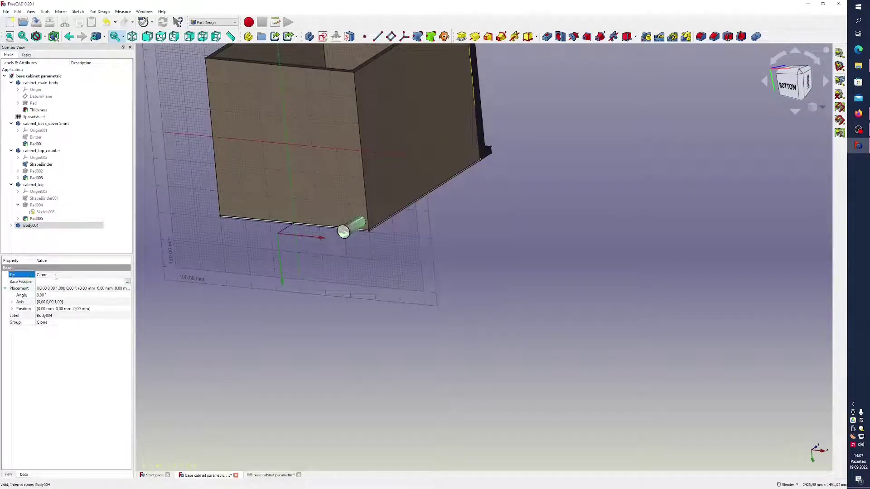
left_click(20, 316)
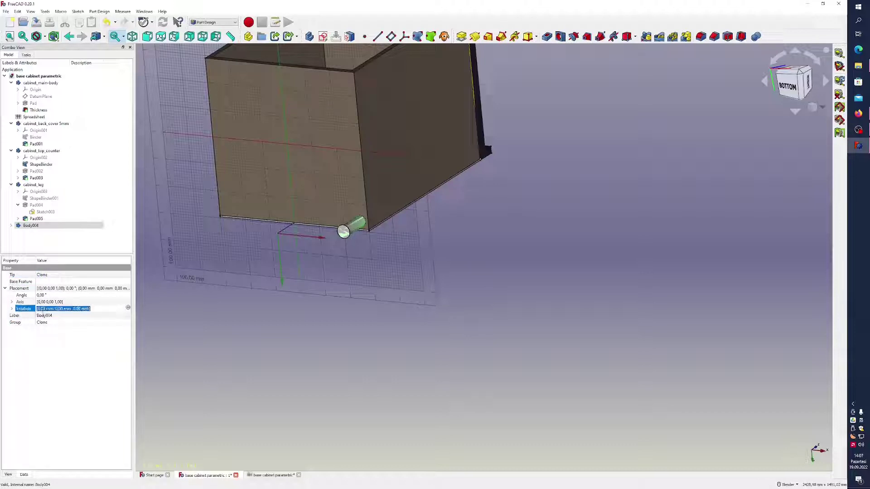
left_click(32, 226)
key("Delete")
Step: Make a mirrored copy of the leg in the Part workbench
left_click(33, 185)
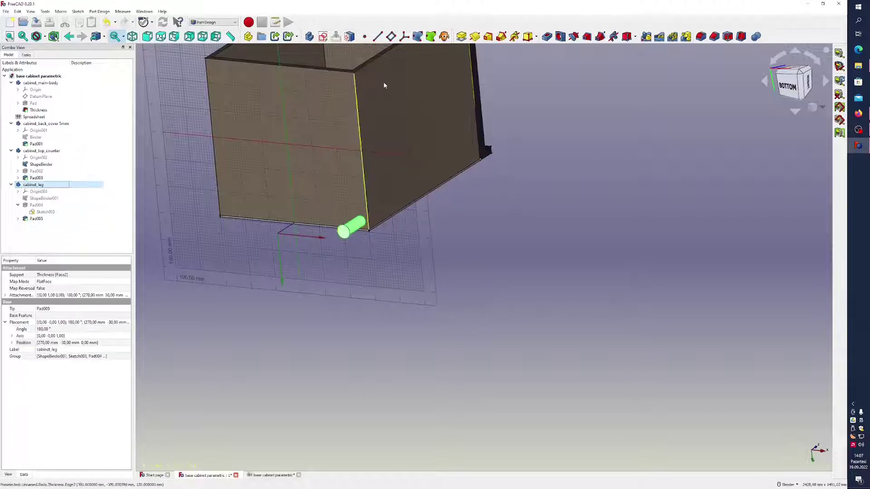
left_click(233, 22)
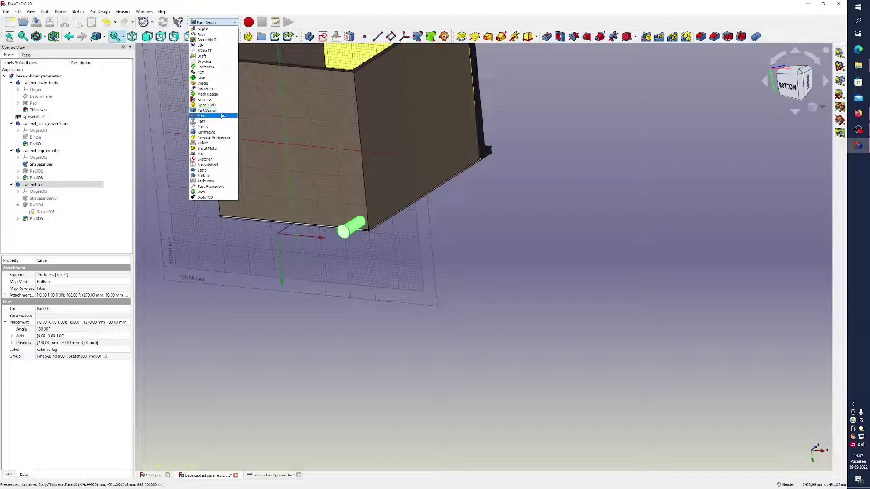
left_click(209, 113)
left_click(446, 36)
left_click(96, 229)
left_click(91, 247)
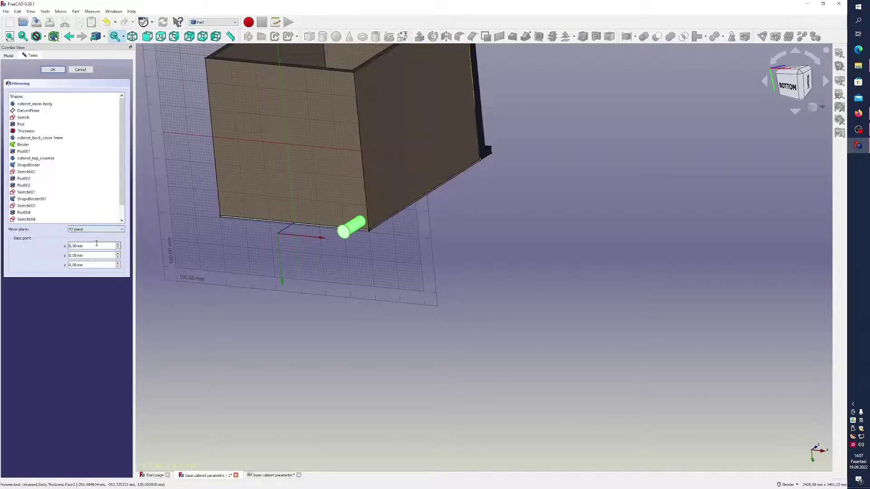
left_click(53, 69)
Step: Inspect and delete the mirrored leg, then open the workbench list for Draft
mouse_move(235, 208)
middle_mouse_down()
mouse_move(242, 201)
mouse_move(140, 218)
middle_mouse_up()
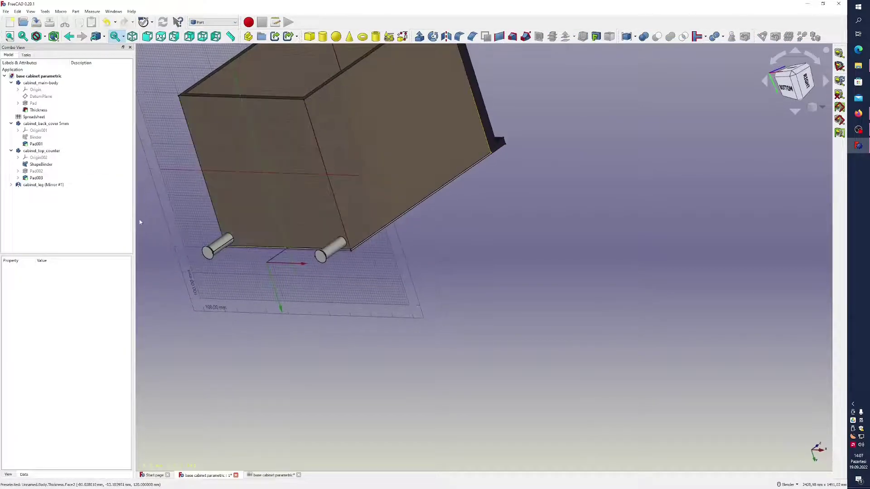
left_click(44, 185)
left_click(11, 184)
left_click(38, 192)
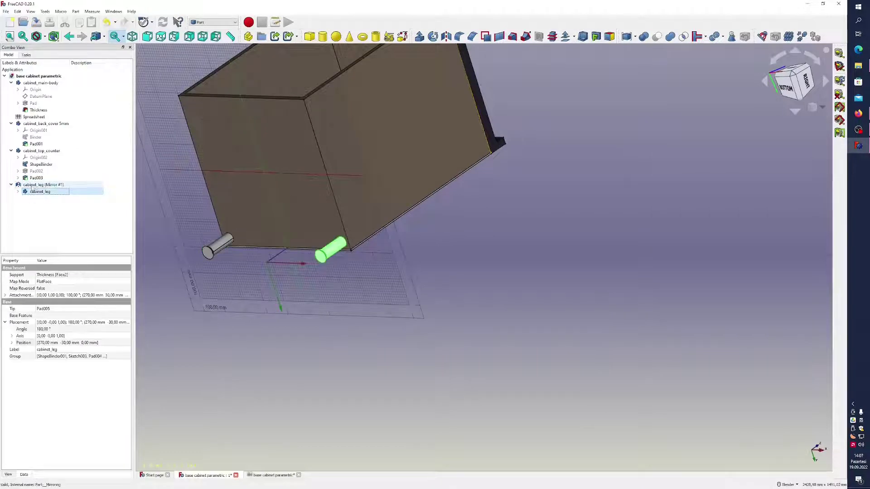
left_click(32, 186)
key("Delete")
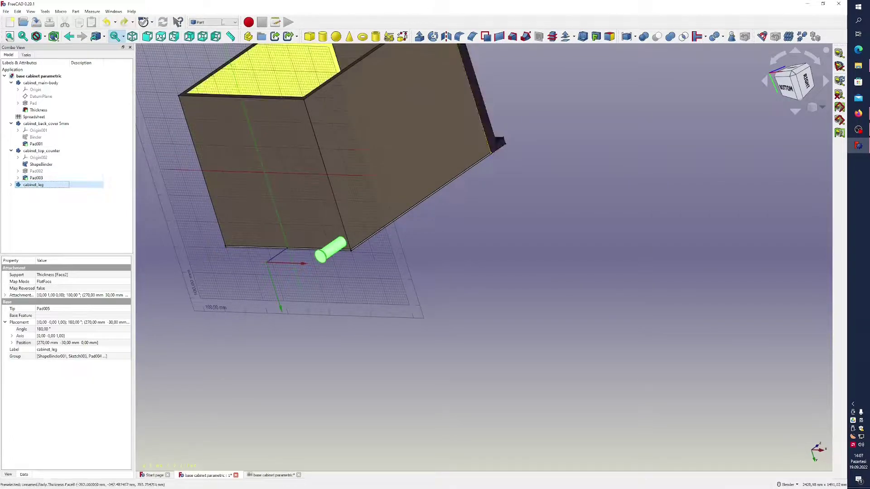
left_click(213, 21)
Step: Make a two-leg Y orthogonal array of the leg spaced by Spreadsheet.cabinet_deep minus 80
left_click(202, 56)
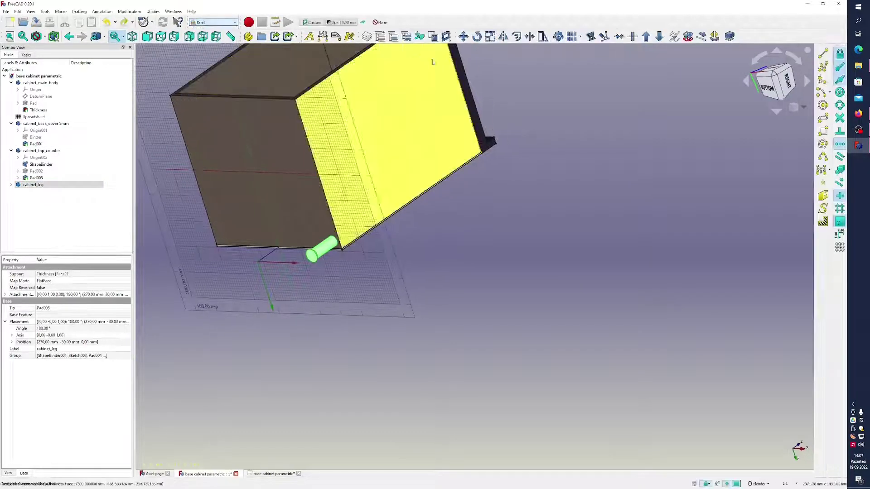
left_click(571, 36)
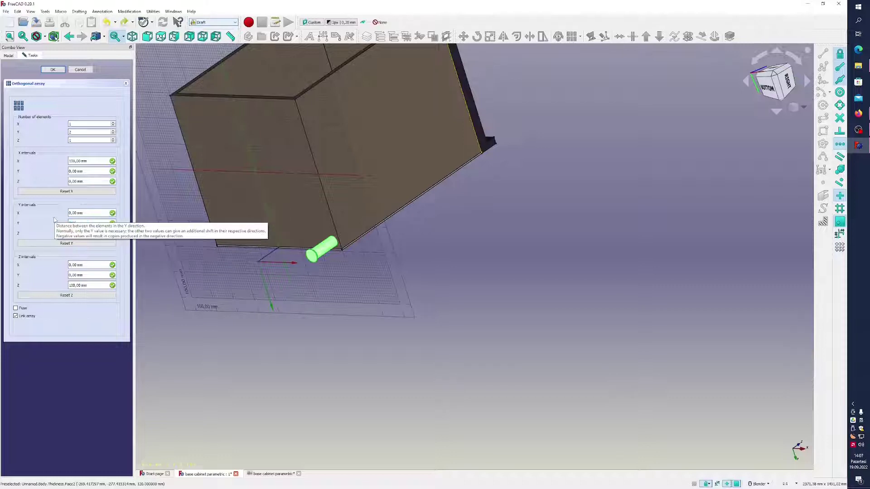
key("Return")
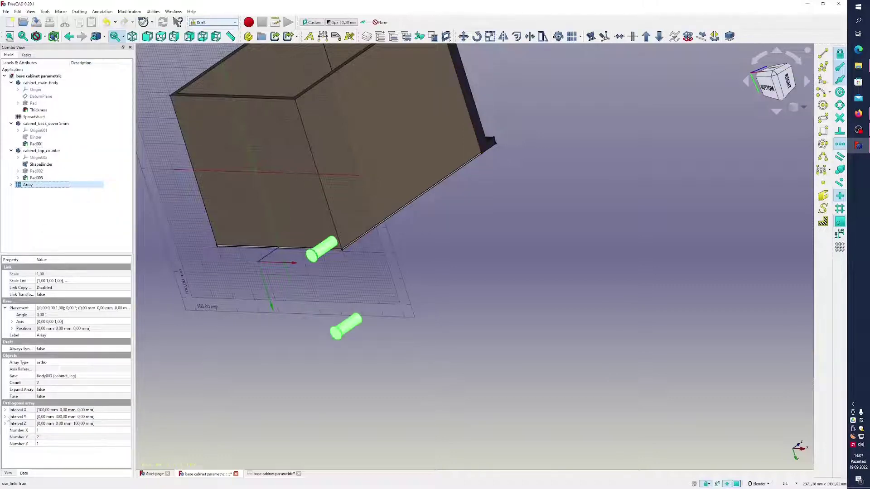
left_click(5, 417)
left_click(18, 430)
left_click(126, 433)
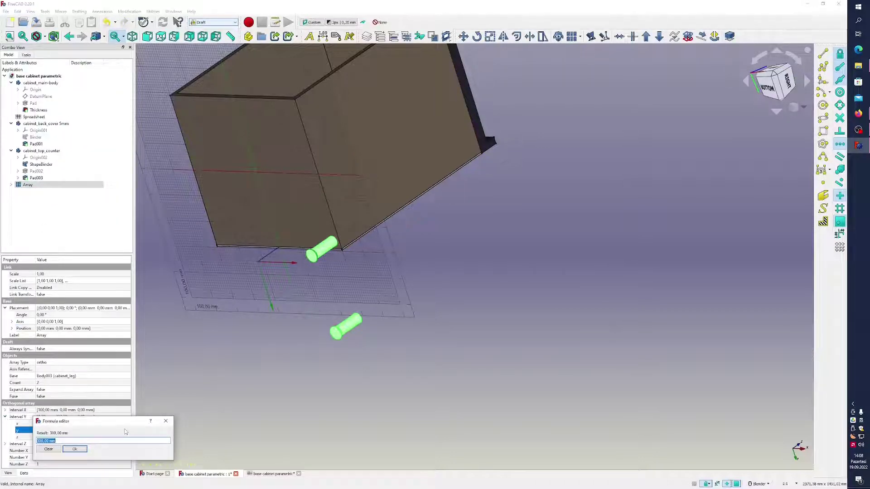
key("BackSpace")
type("spreadsheet.")
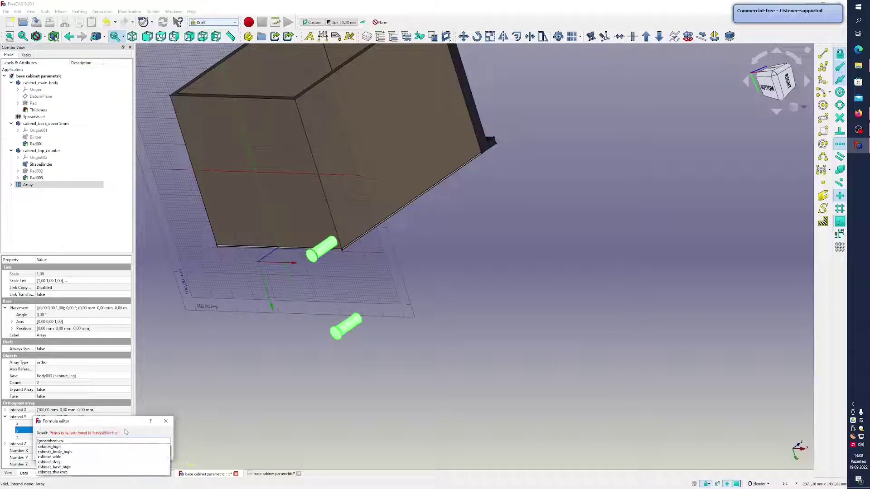
type("cabinet_deep-")
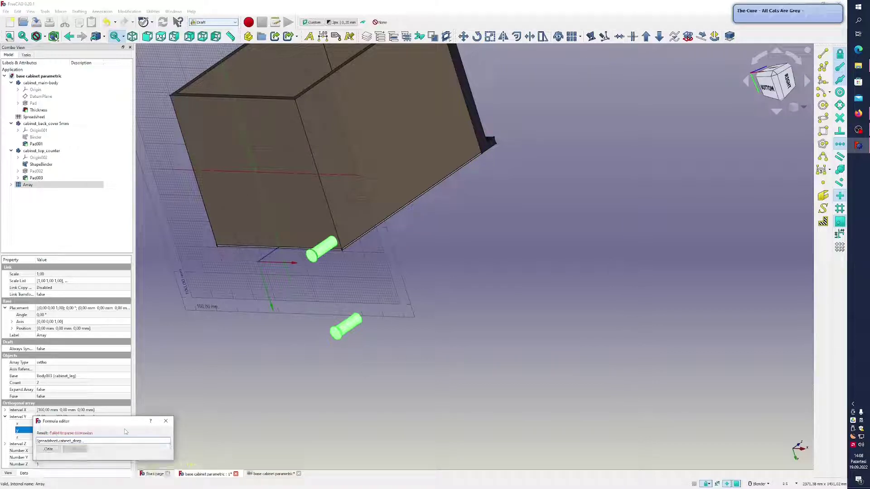
type("80")
key("Return")
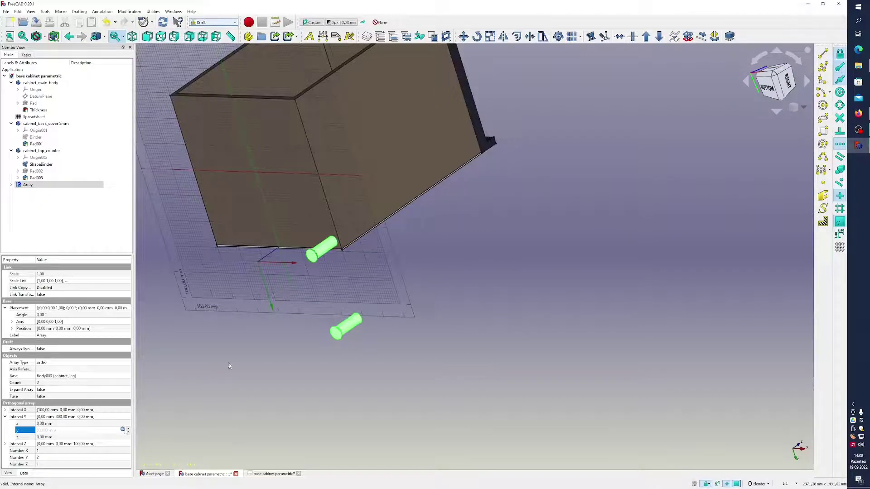
Step: Reselect the array and wrap the Interval Y spacing formula in parentheses
left_click(228, 365)
left_click(28, 184)
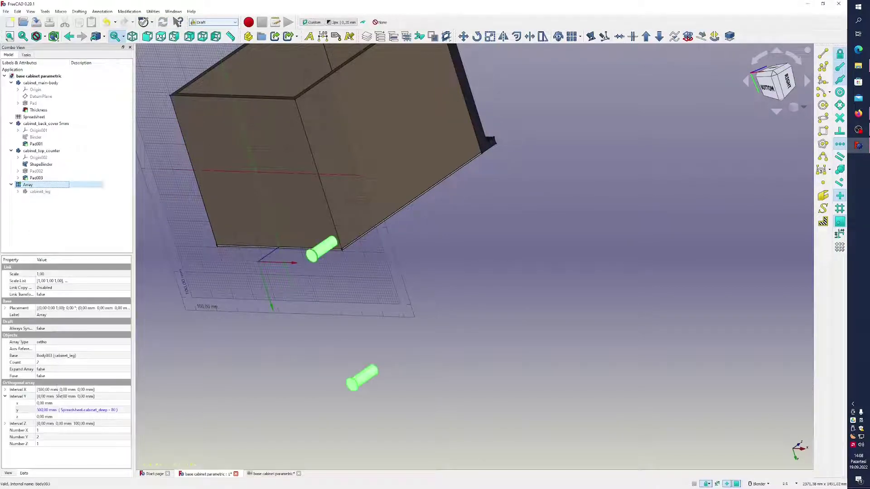
left_click(21, 410)
left_click(126, 411)
left_click(100, 420)
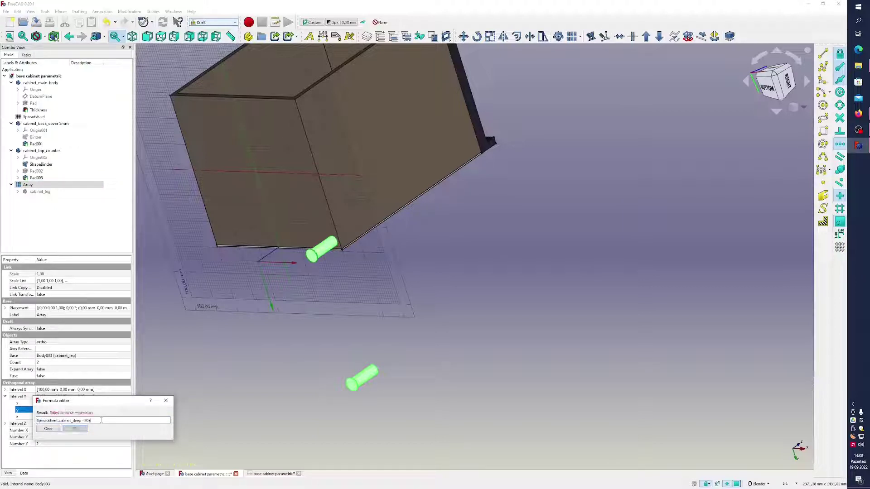
type("(")
key("Return")
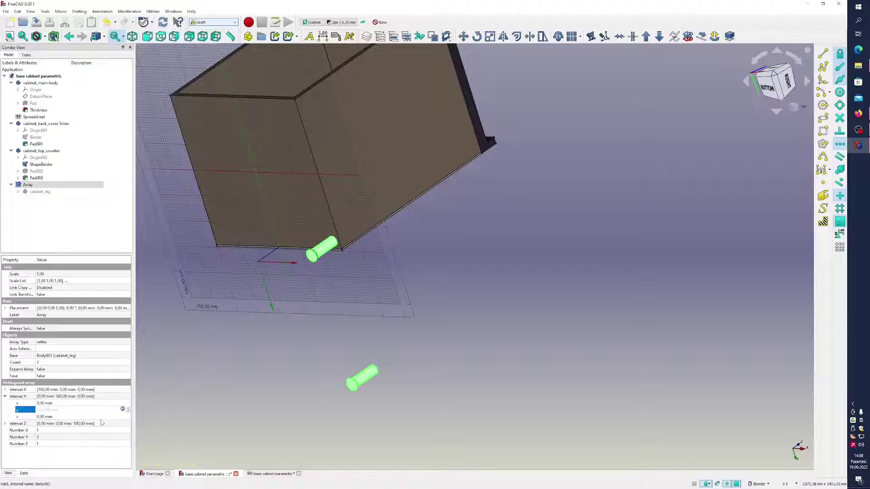
Step: Negate the Y spacing formula so the second leg sits at the back
middle_click_drag(317, 181, 87, 378)
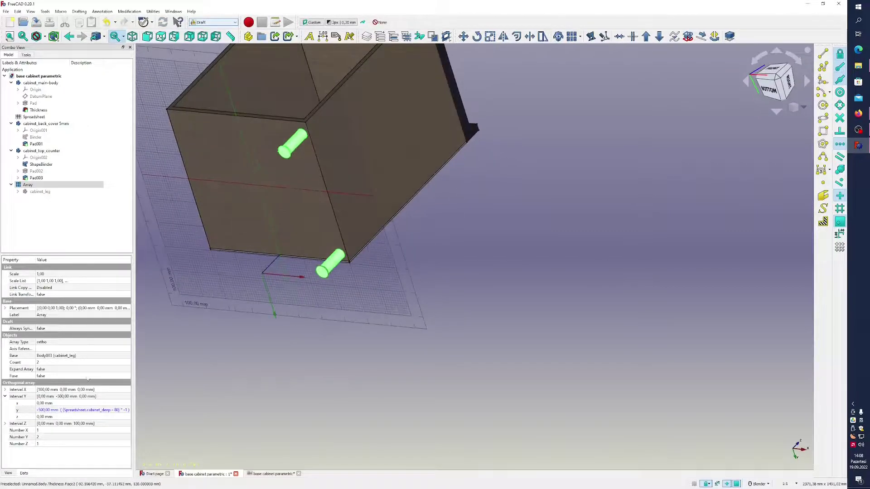
left_click(67, 410)
key("equal")
left_click(91, 420)
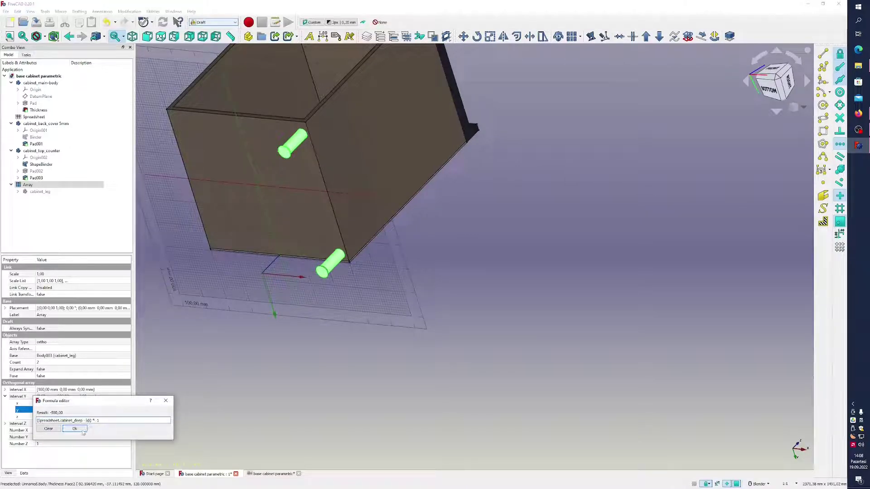
left_click(84, 433)
Step: Check the leg inside the array through its transform editor, leaving it unchanged
middle_click_drag(257, 365, 236, 344)
left_click(39, 192)
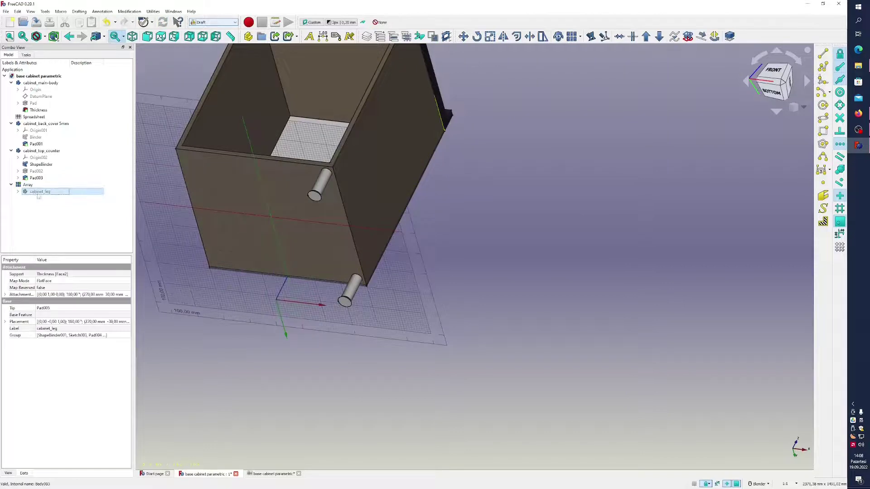
double_click(39, 192)
left_click(67, 71)
Step: Mirror the leg array across a line picked along the cabinet edge
key("Up")
left_click(41, 194)
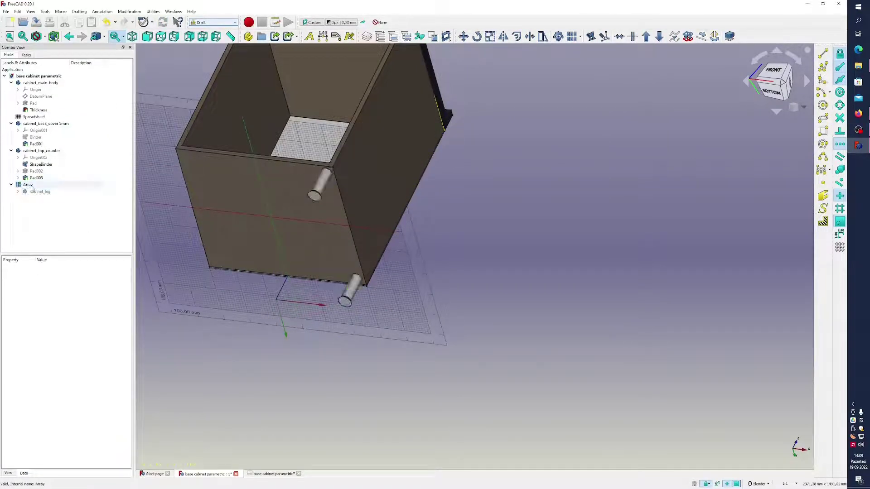
left_click(503, 36)
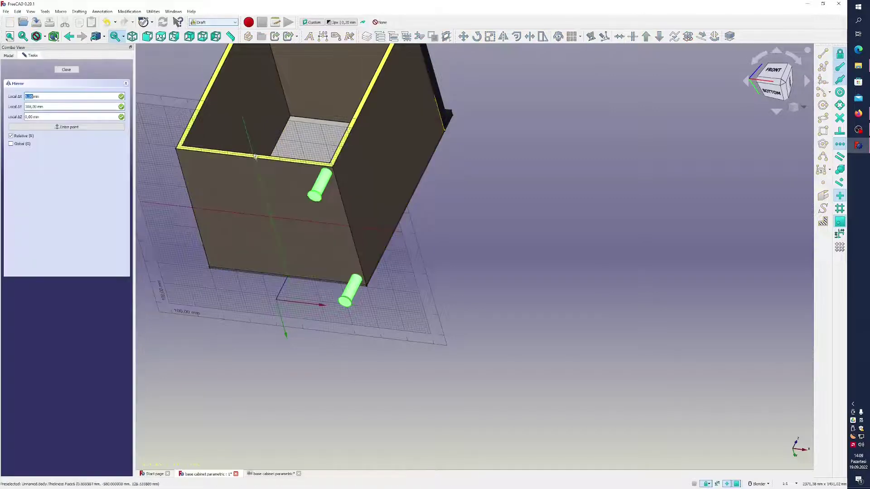
left_click(254, 158)
left_click(290, 277)
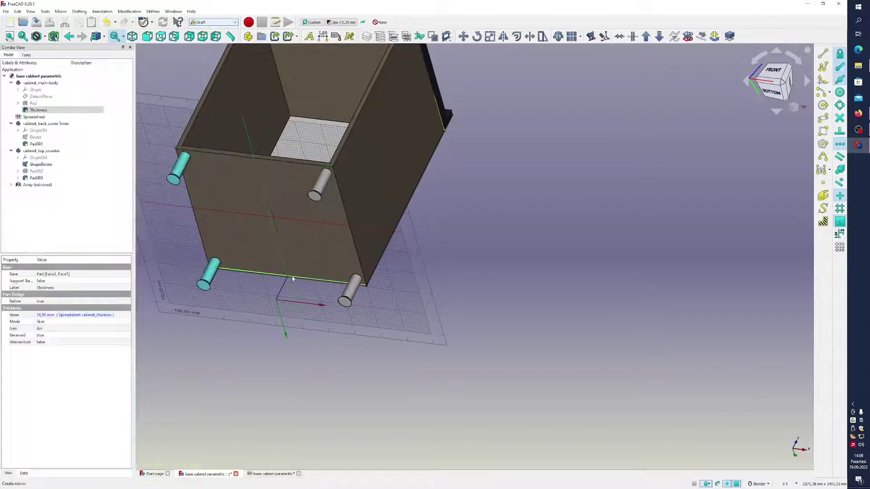
Step: Inspect the mirrored array's contents from a tilted front view, then bring up the spreadsheet
left_click(152, 155)
middle_click_drag(227, 163, 266, 194)
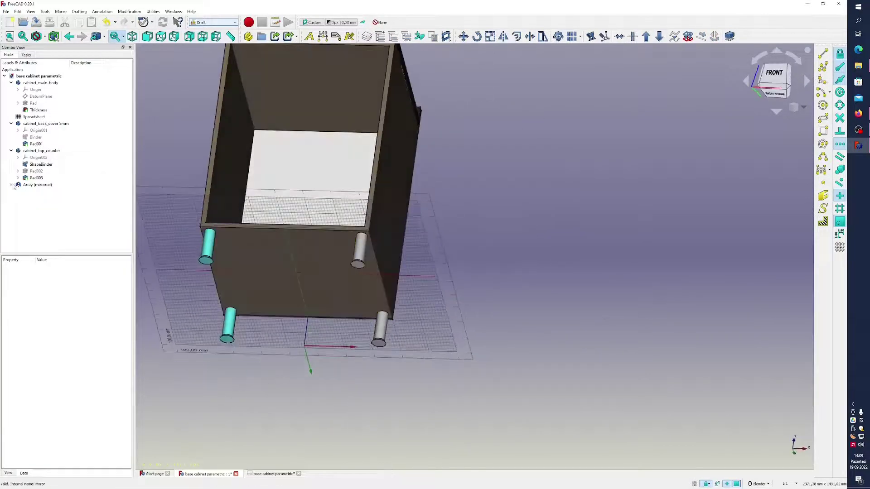
left_click(11, 185)
left_click(35, 191)
left_click(34, 192)
left_click(140, 141)
middle_click_drag(144, 43, 254, 408)
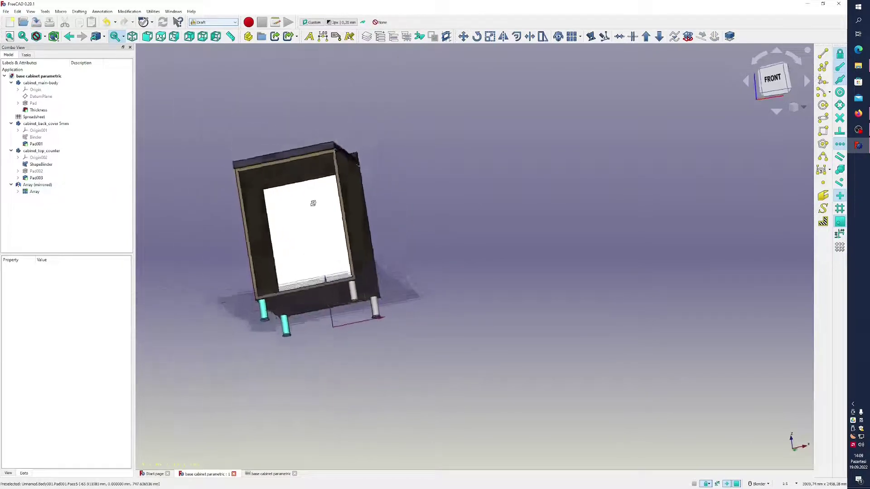
left_click(261, 474)
Step: Tile the spreadsheet and 3D windows side by side and show the whole cabinet isometrically
left_click(167, 474)
left_click(173, 12)
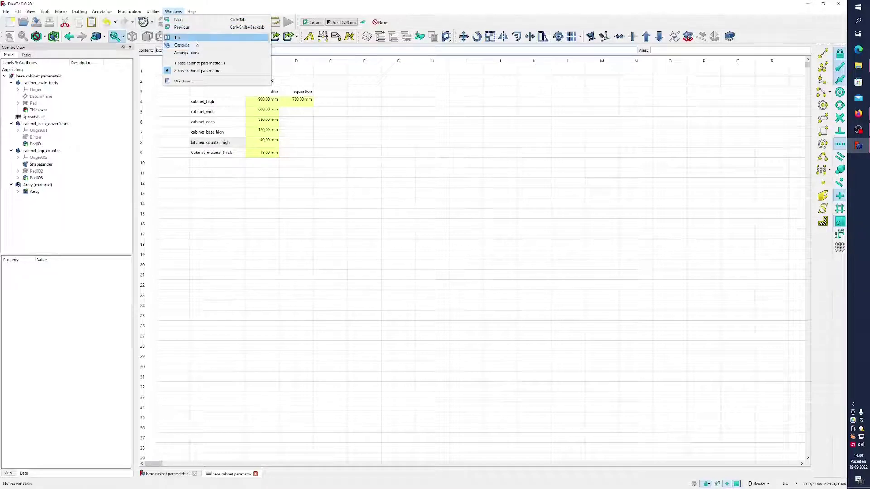
left_click(183, 37)
left_click(543, 199)
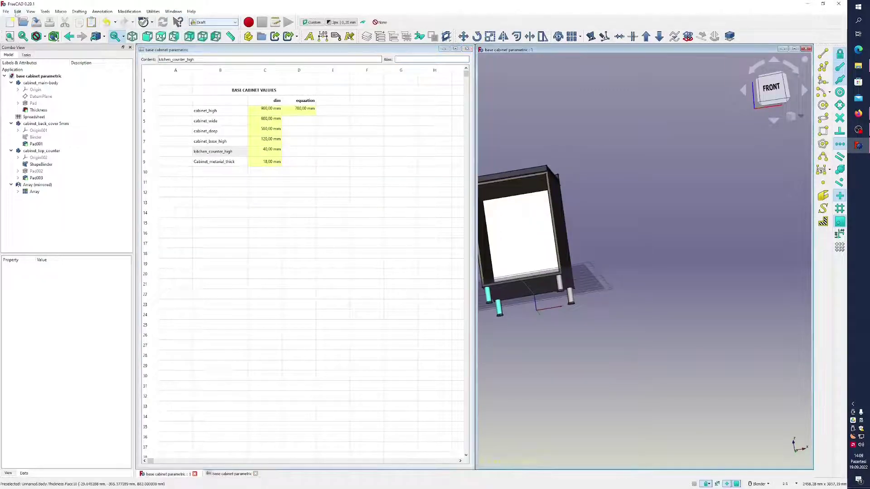
left_click(9, 36)
key("0")
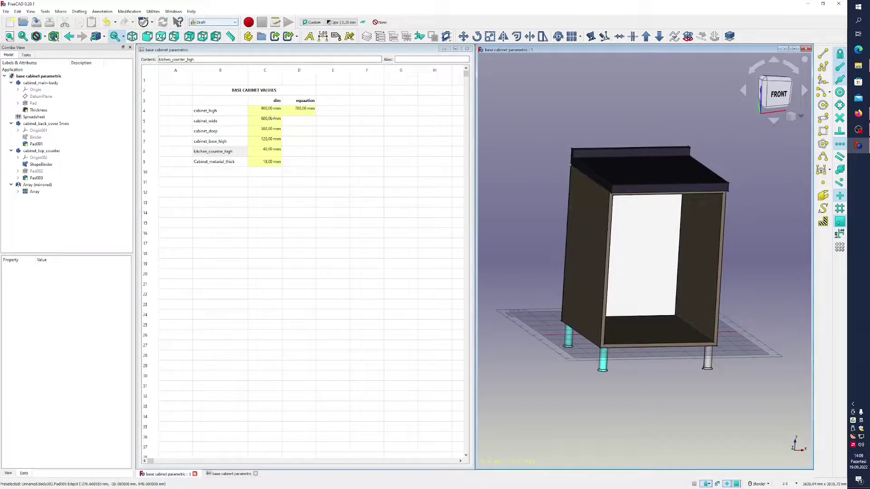
Step: Set cabinet_wide in C5 to 800 mm
left_click(267, 111)
type("800")
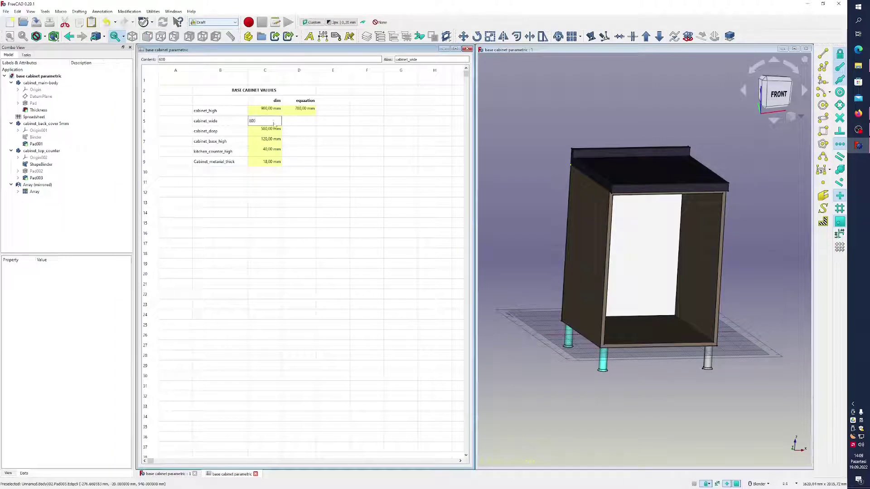
key("Return")
mouse_move(670, 204)
middle_mouse_down()
mouse_move(624, 257)
mouse_move(567, 240)
middle_mouse_up()
Step: Set kitchen_counter_high in C8 to 30 mm
left_click(268, 150)
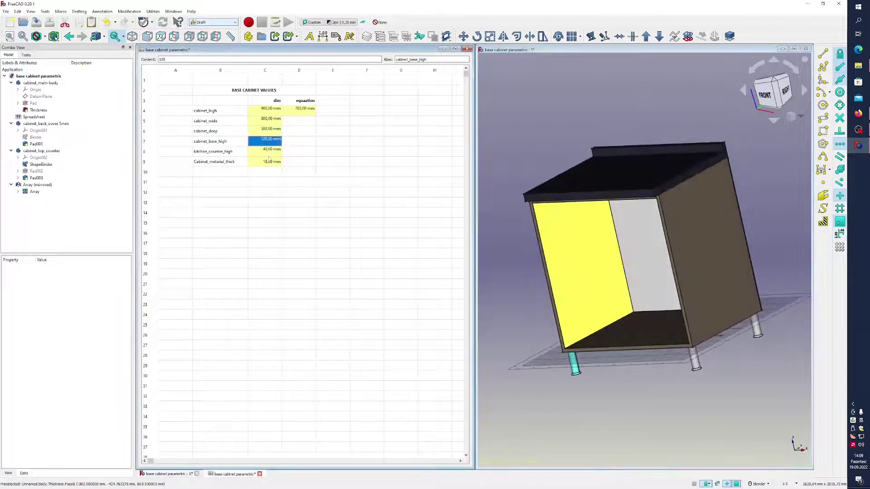
mouse_move(589, 236)
middle_mouse_down()
mouse_move(640, 224)
mouse_move(654, 249)
middle_mouse_up()
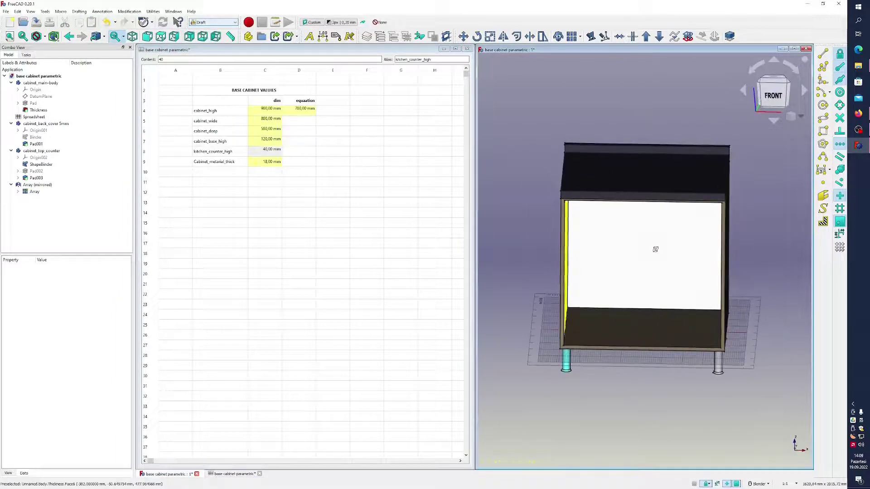
left_click(273, 123)
left_click(271, 130)
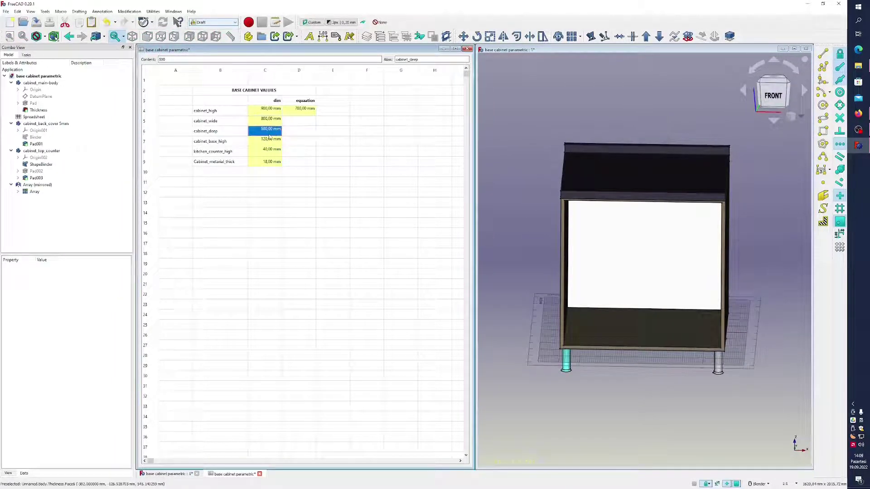
left_click(269, 151)
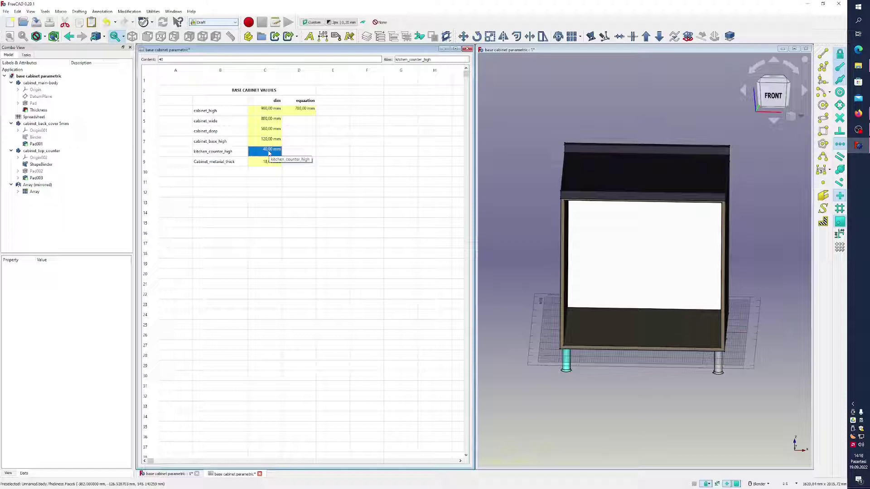
double_click(269, 150)
type("30")
key("Return")
left_click(268, 150)
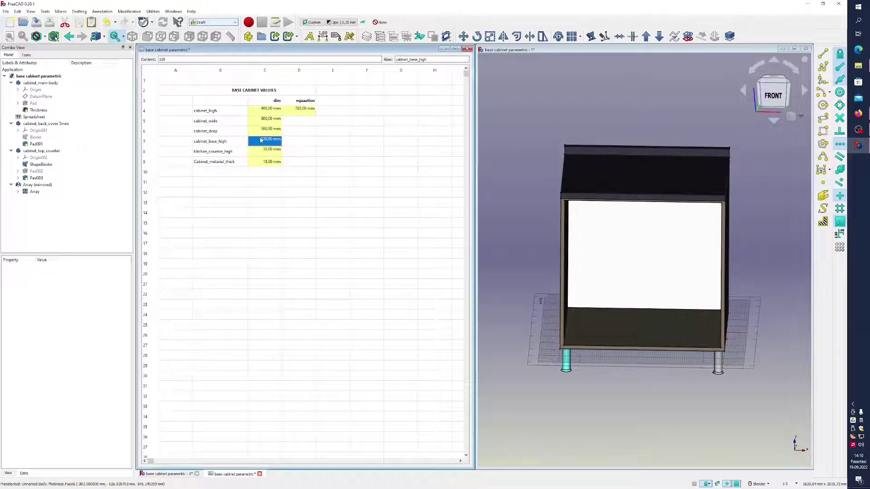
Step: Try cabinet_base_high at 200 mm, restore it to 120 mm, then enlarge the front-view 3D window
type("200")
key("Return")
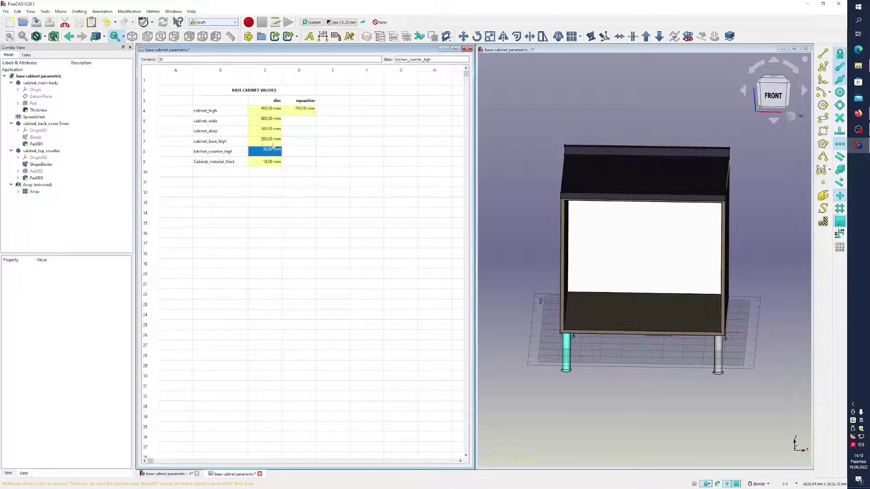
left_click(273, 145)
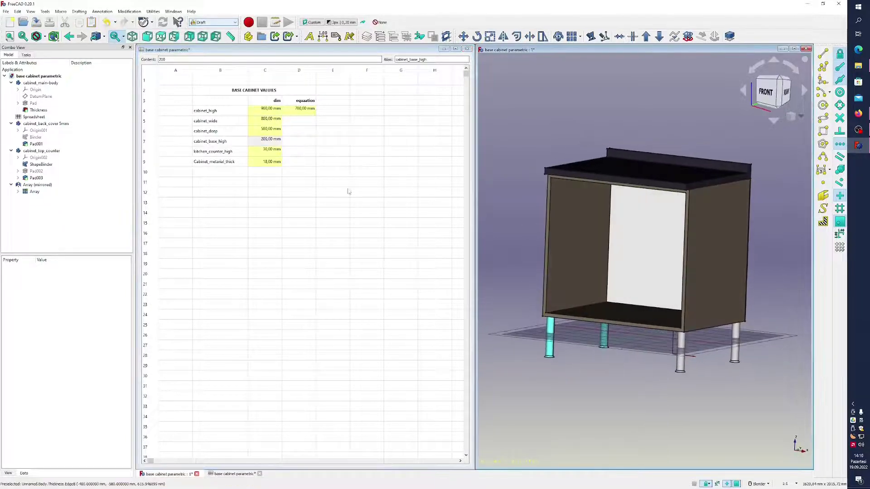
type("1")
key("Return")
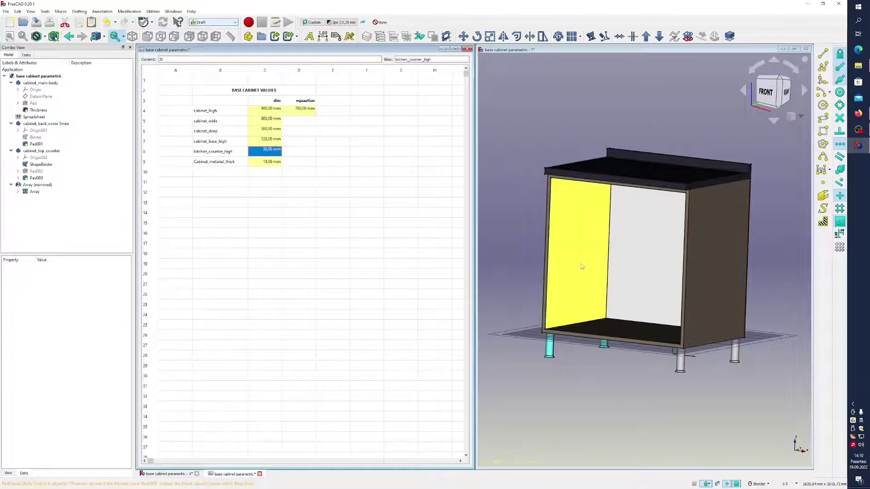
key("1")
double_click(508, 49)
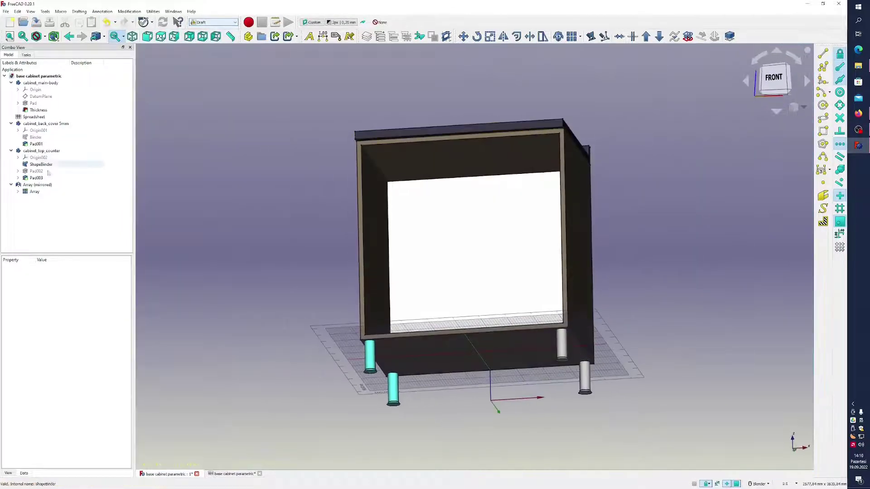
Step: Set the mirrored leg array's shape colour to white (#ffffff) through Set appearance
left_click(37, 192)
left_click(18, 185)
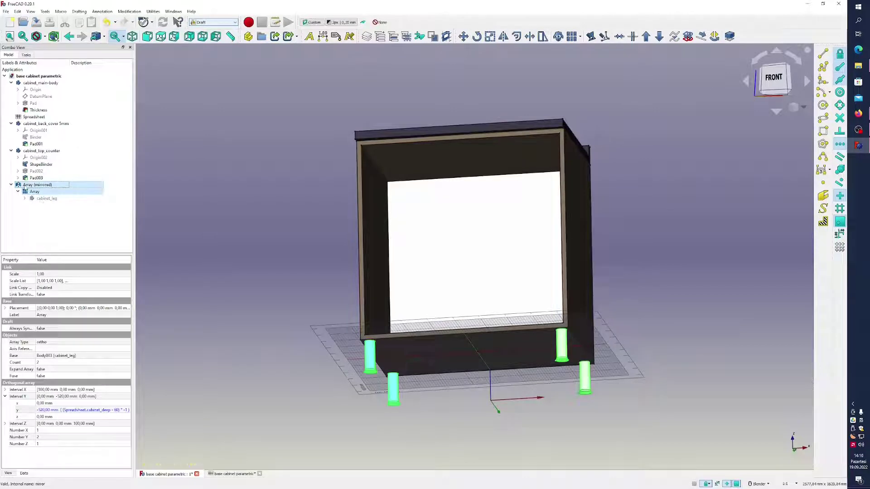
right_click(18, 185)
left_click(48, 230)
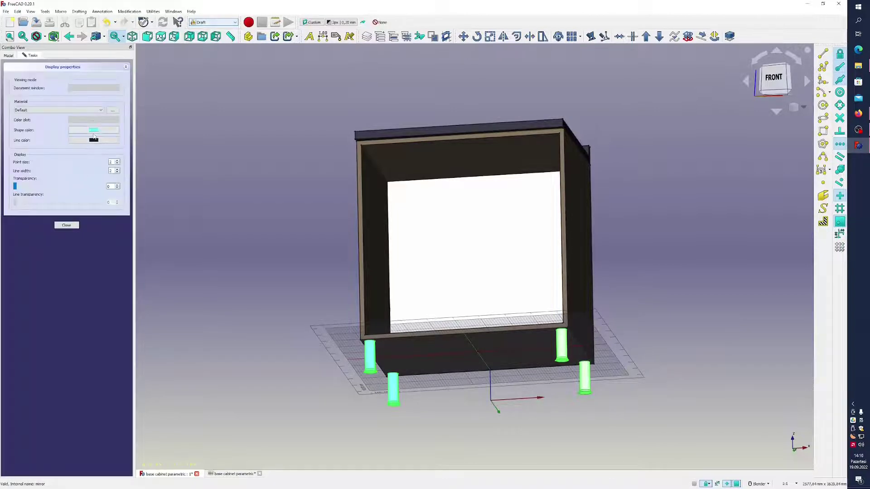
left_click(93, 130)
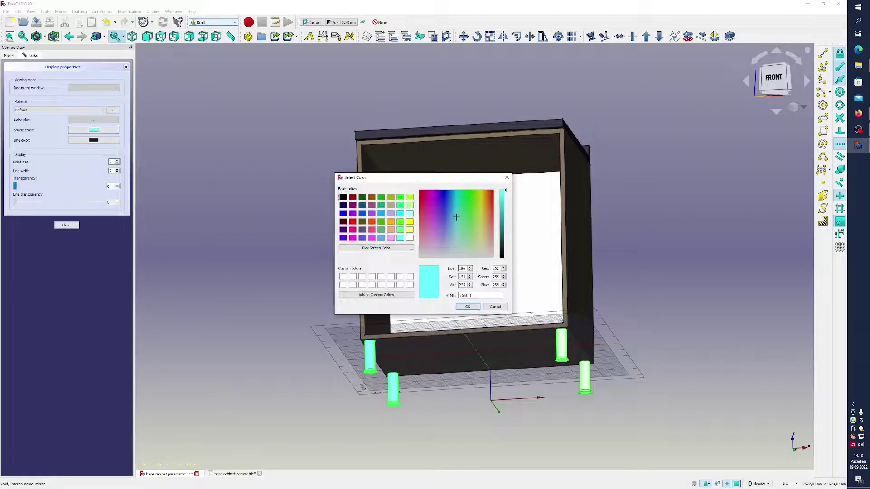
left_click(468, 307)
key("Escape")
middle_click_drag(461, 261, 228, 274)
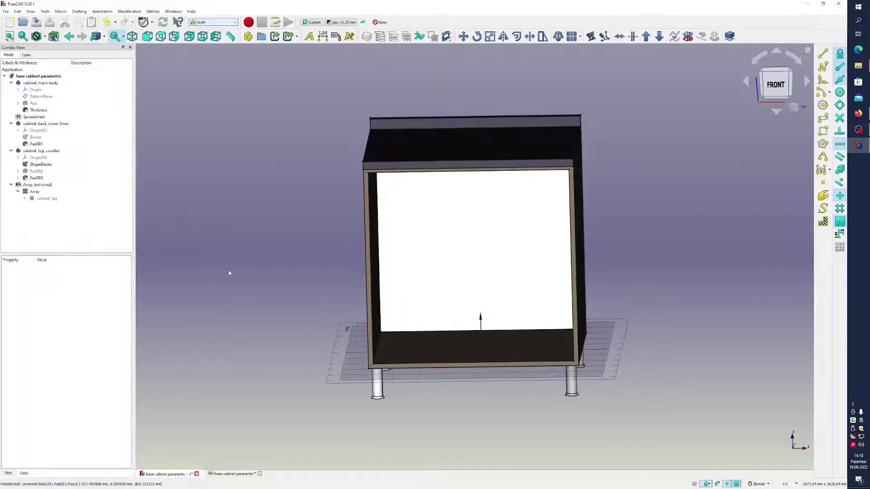
Step: Set cabinet_wide in C5 to 600 mm and check the narrower cabinet from the front
left_click(247, 475)
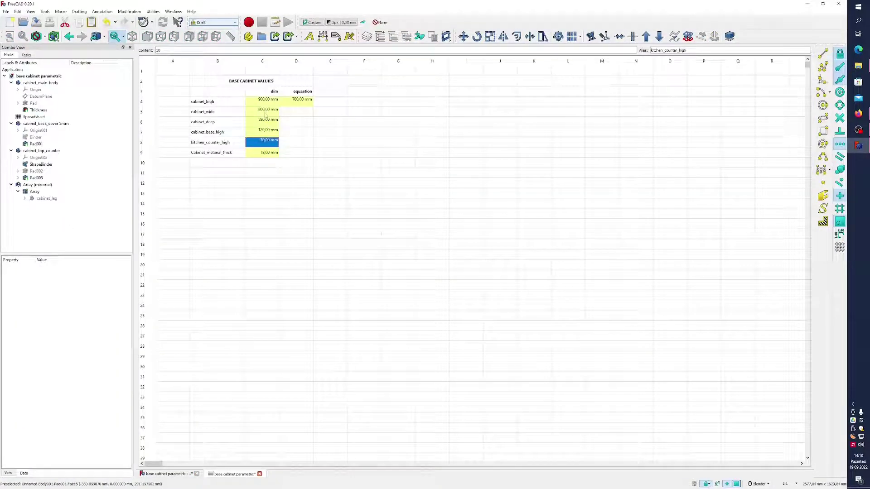
left_click(268, 112)
type("600")
key("Return")
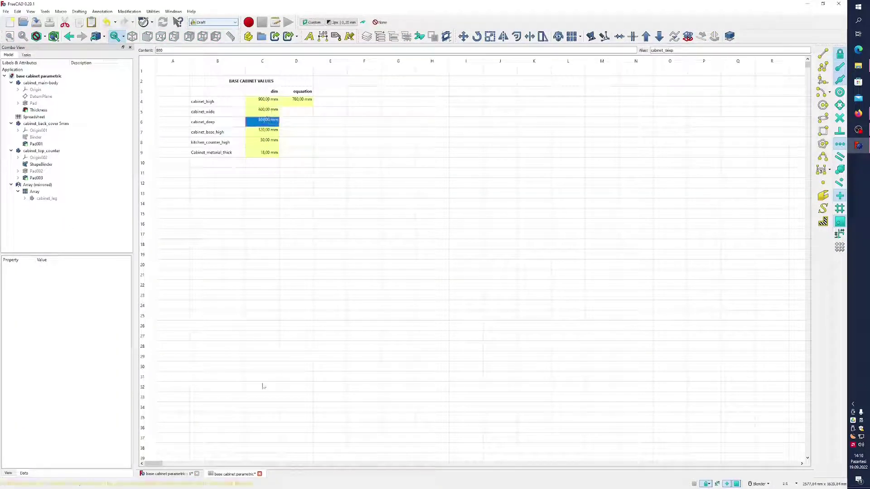
left_click(181, 475)
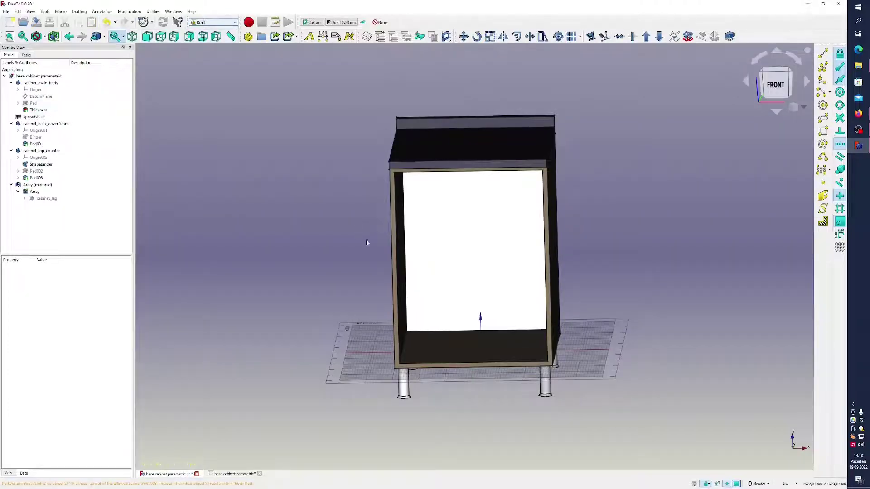
mouse_move(368, 243)
middle_mouse_down()
mouse_move(336, 226)
mouse_move(410, 286)
mouse_move(569, 251)
mouse_move(548, 232)
mouse_move(498, 252)
mouse_move(414, 170)
middle_mouse_up()
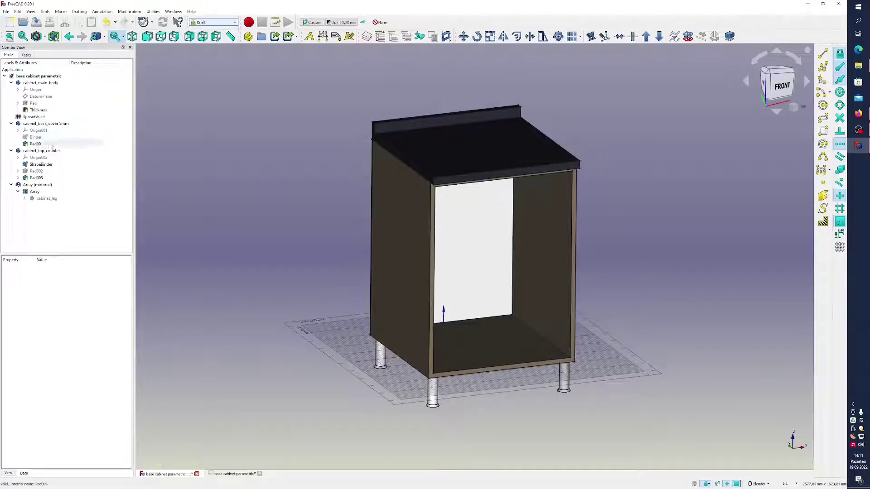
key("1")
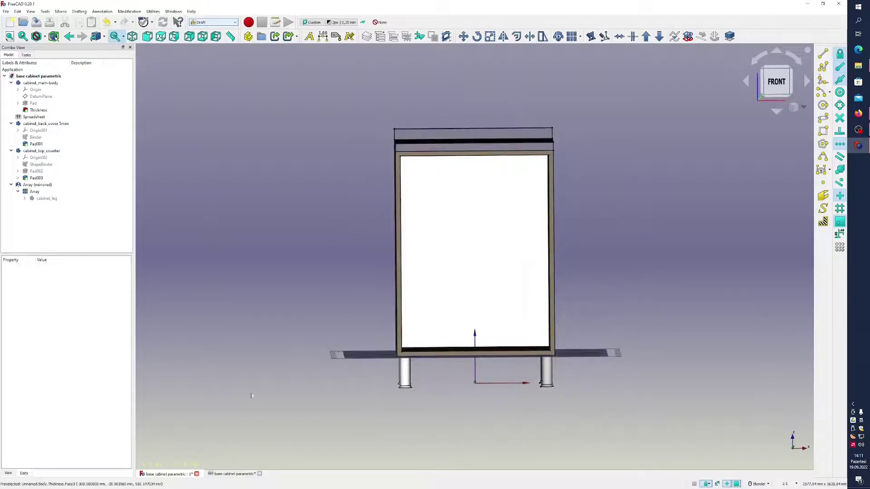
Step: Review the cabinet_high and cabinet_wide spreadsheet values, then view the model from an angle
left_click(234, 475)
left_click(262, 121)
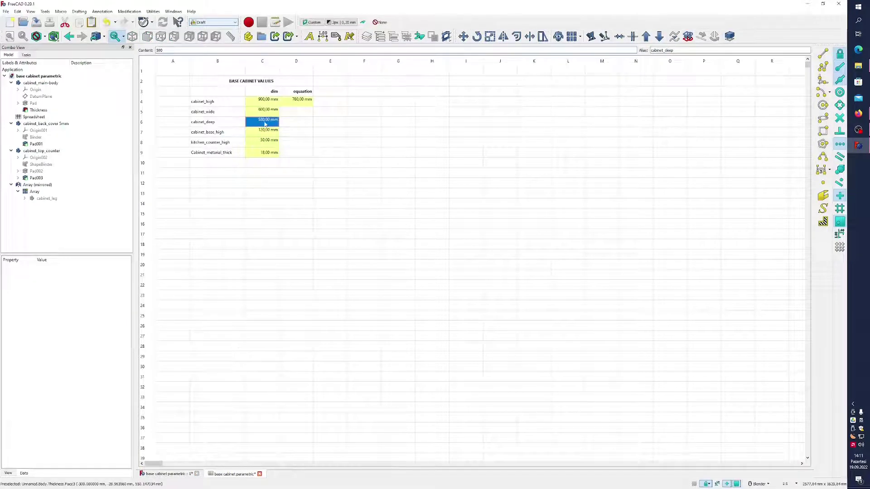
left_click(262, 100)
left_click(170, 474)
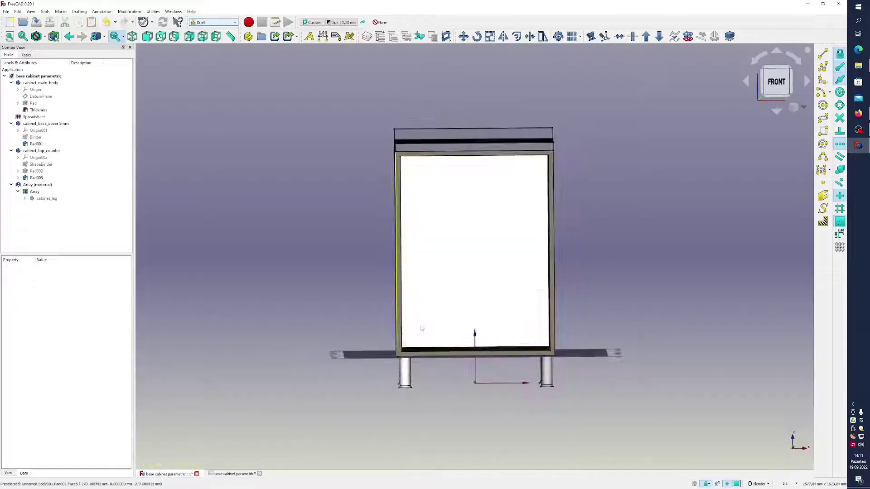
mouse_move(474, 335)
middle_mouse_down()
mouse_move(454, 294)
mouse_move(413, 258)
mouse_move(324, 225)
mouse_move(319, 190)
middle_mouse_up()
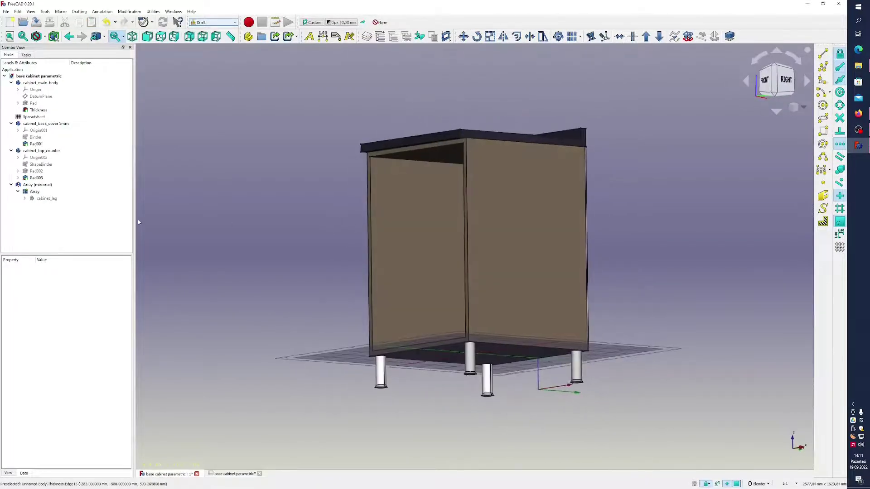
left_click(213, 22)
Step: Create a new Part Design body and rename it cabinet_door
left_click(209, 115)
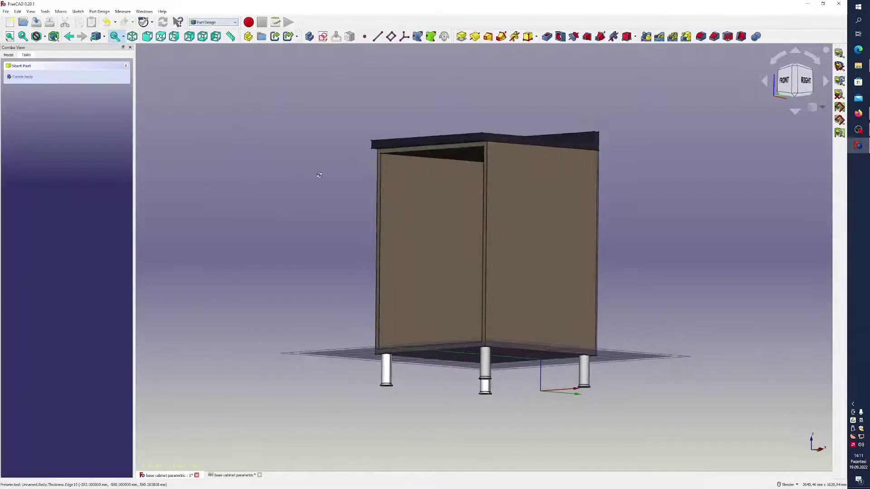
left_click(22, 77)
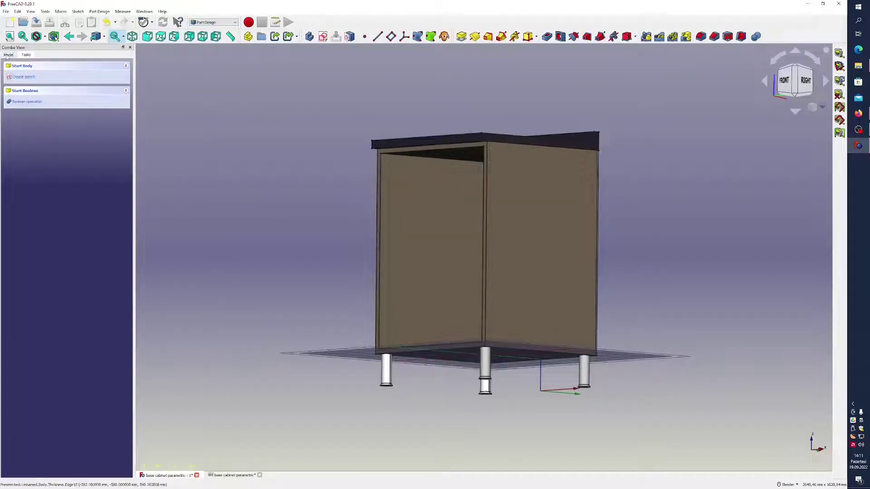
left_click(8, 54)
right_click(28, 205)
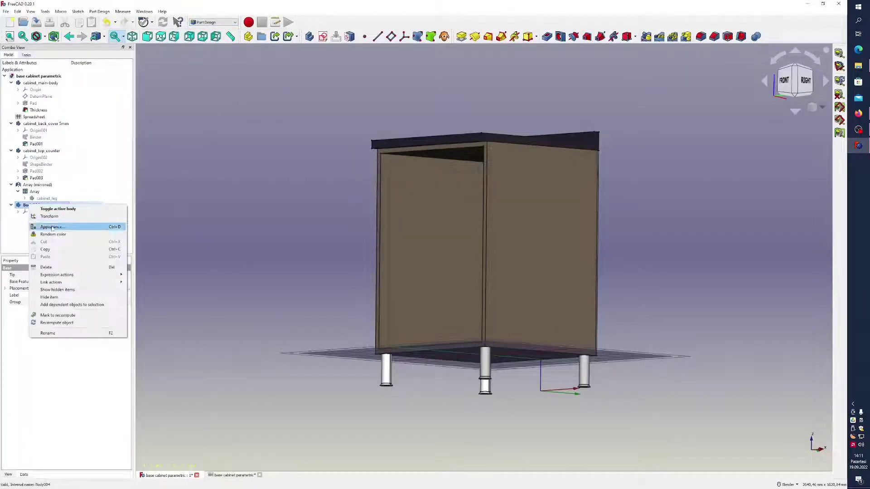
left_click(70, 334)
type("cabinet_doo")
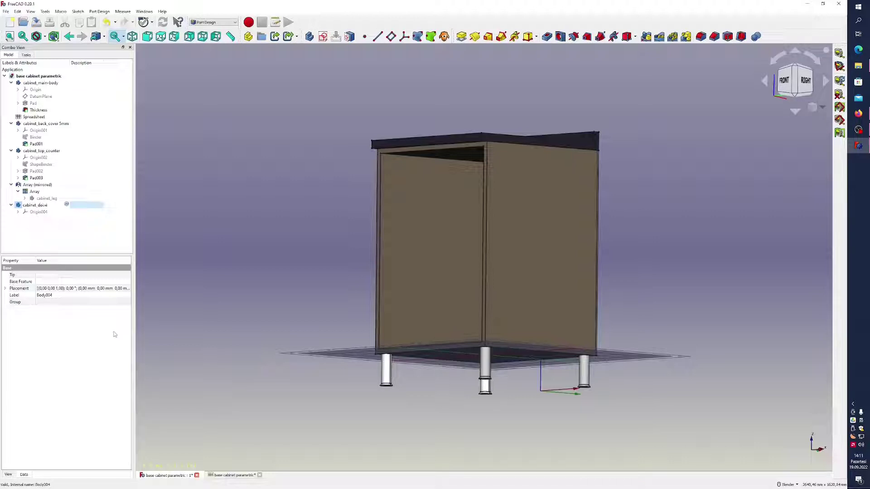
type("r")
key("Return")
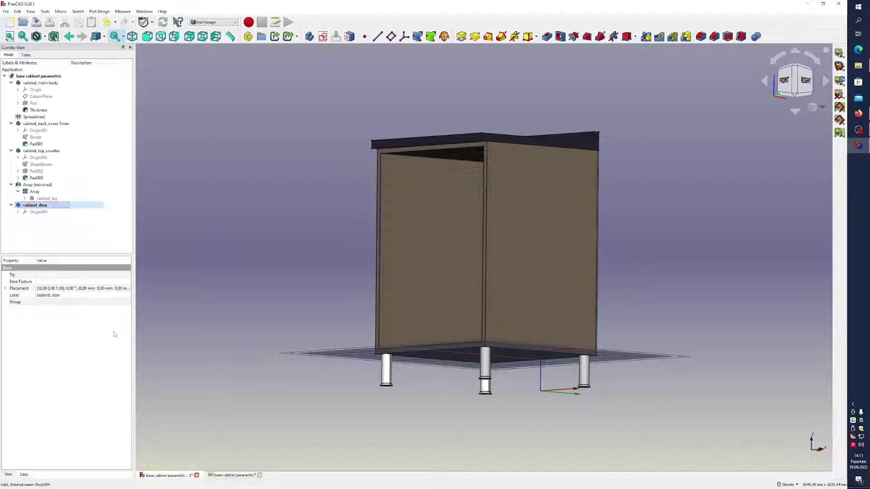
left_click(296, 267)
mouse_move(296, 267)
middle_mouse_down()
mouse_move(348, 263)
mouse_move(319, 245)
mouse_move(265, 249)
middle_mouse_up()
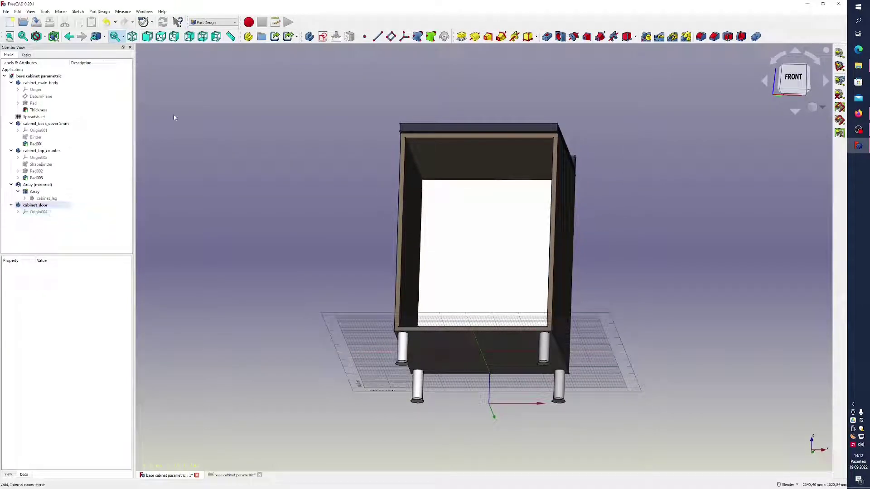
Step: Start a sketch on the XZ plane and draw a rectangle from the origin
left_click(322, 37)
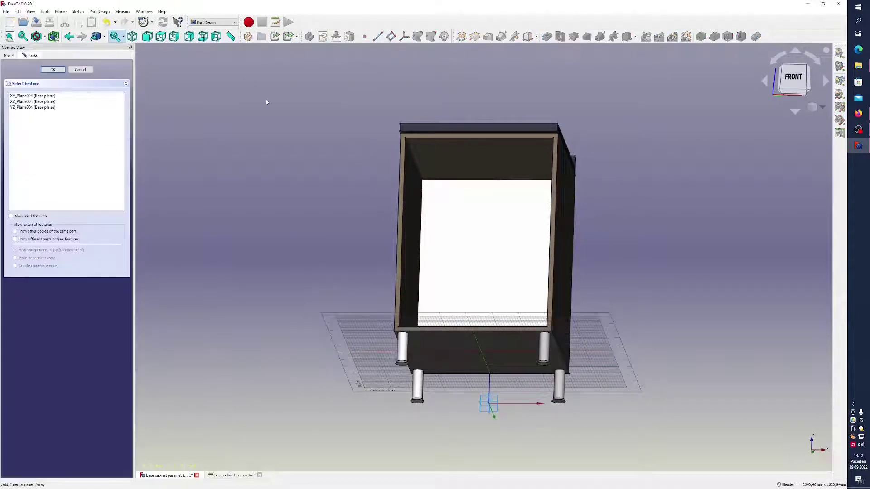
left_click(496, 399)
left_click(818, 146)
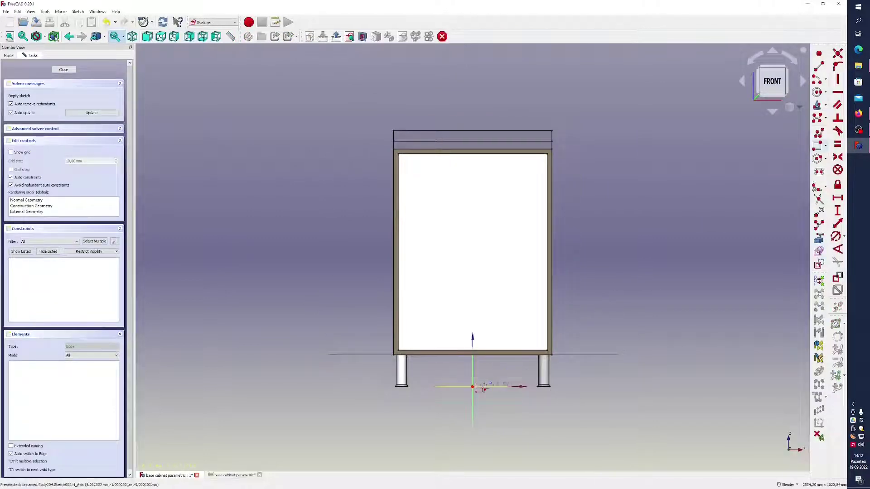
left_click(473, 387)
left_click(573, 220)
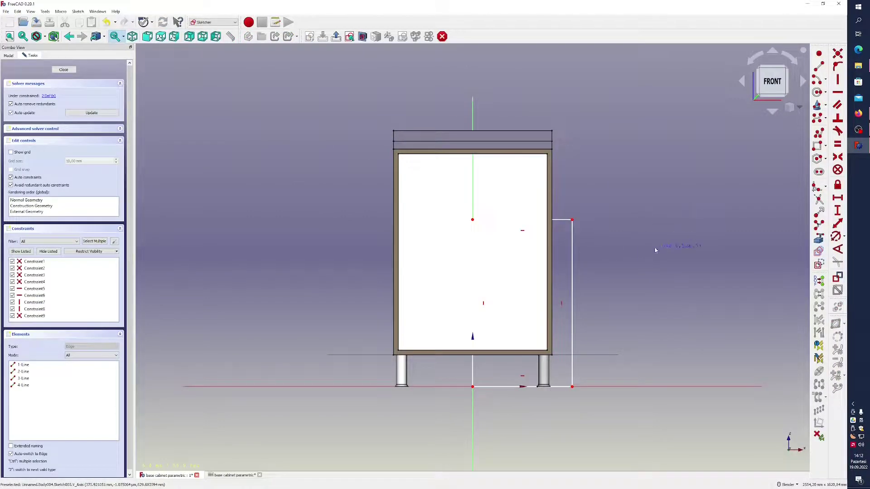
left_click(362, 37)
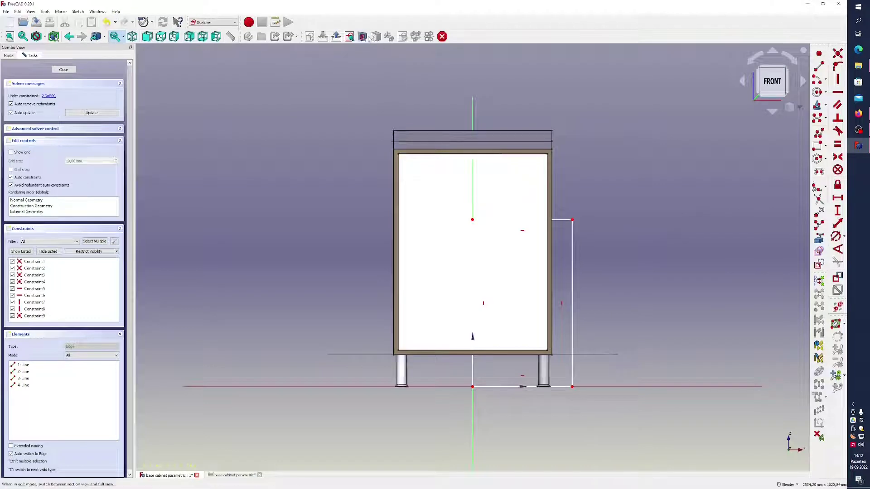
Step: Constrain the rectangle's top edge width to Spreadsheet.cabinet_wide
left_click(521, 220)
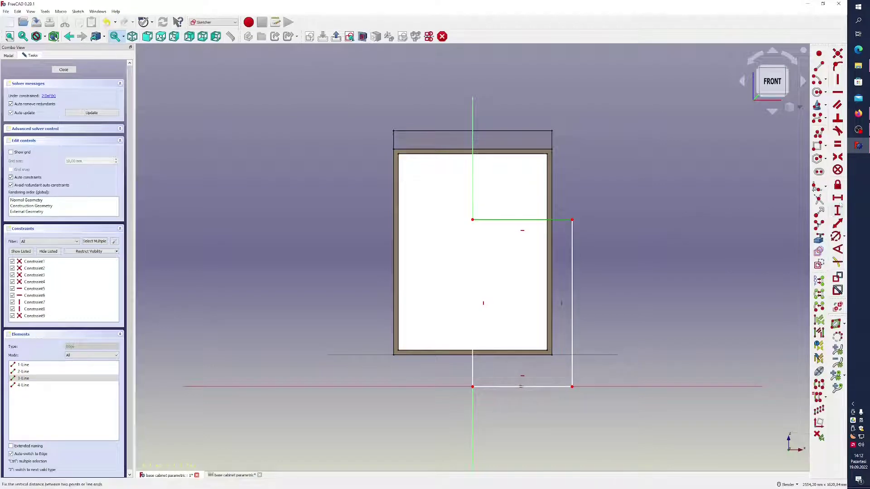
left_click(838, 200)
type("=sp")
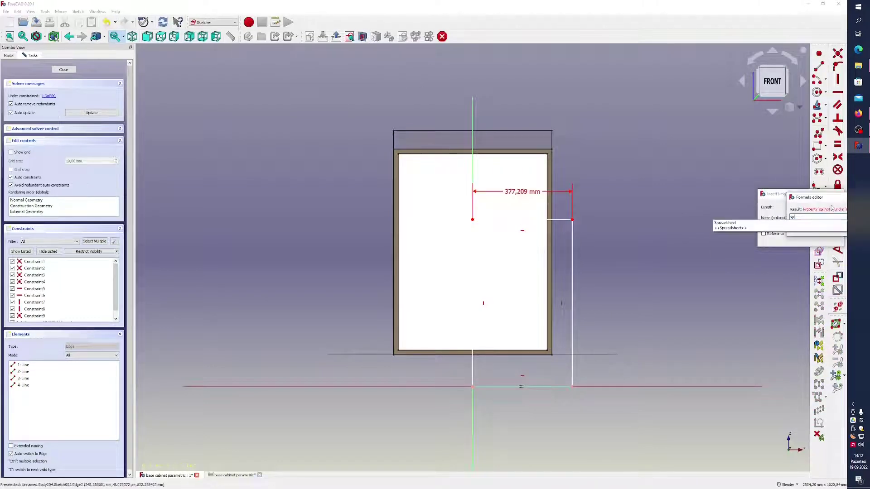
key("Down")
type(".")
key("Down")
key("Down")
key("Down")
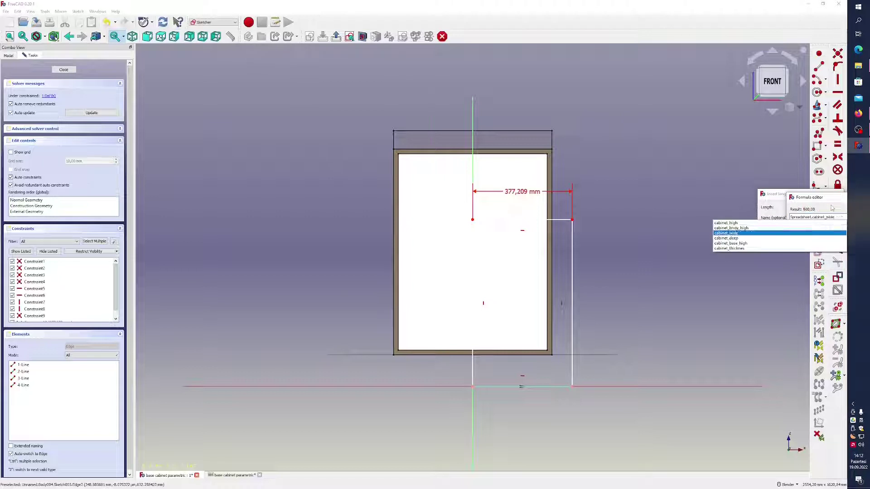
key("Return")
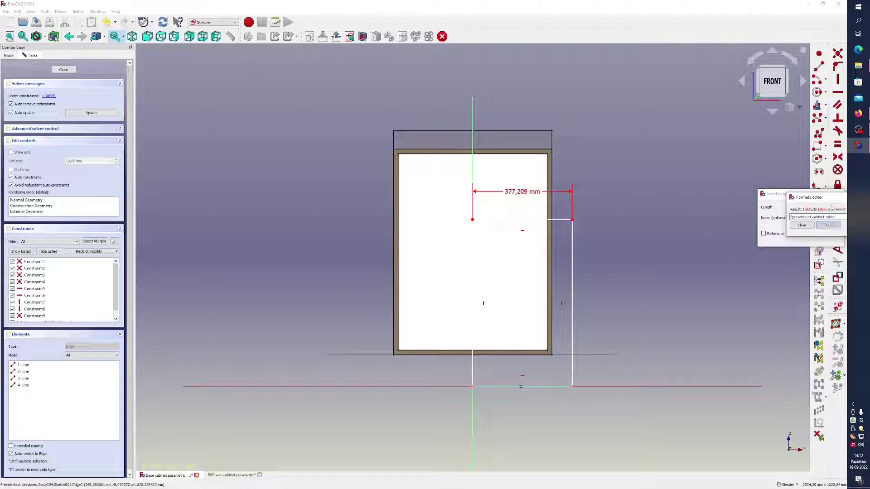
key("Return")
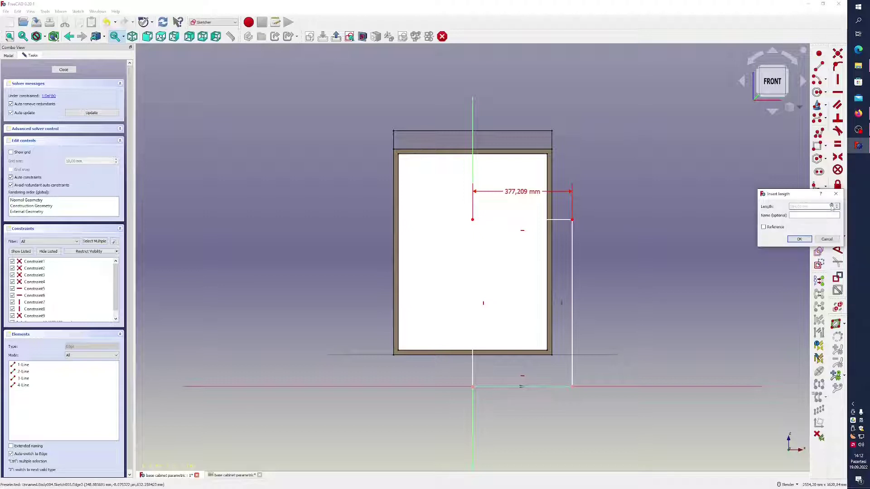
key("Return")
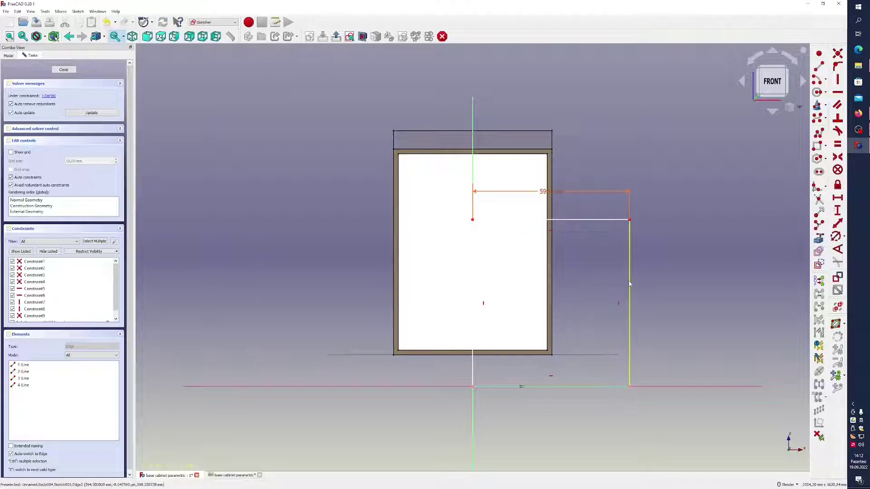
Step: Constrain the right edge height to Spreadsheet.cabinet_body_high and close the sketch
left_click(629, 284)
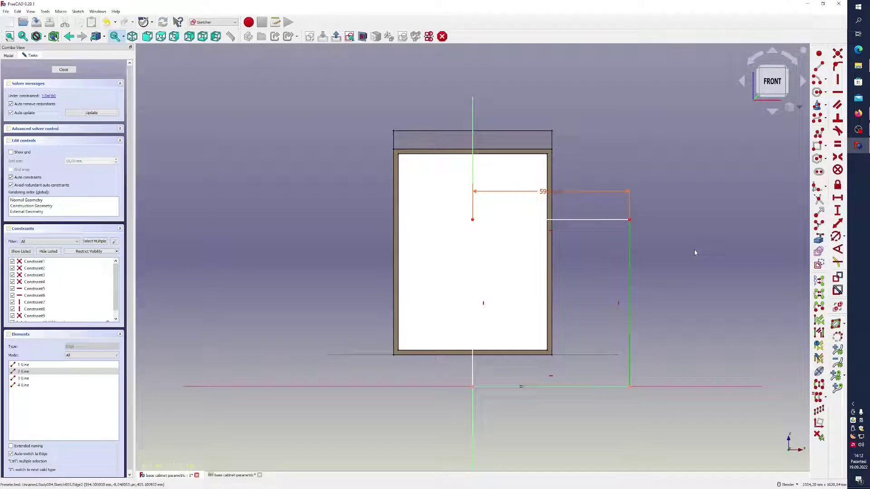
left_click(837, 210)
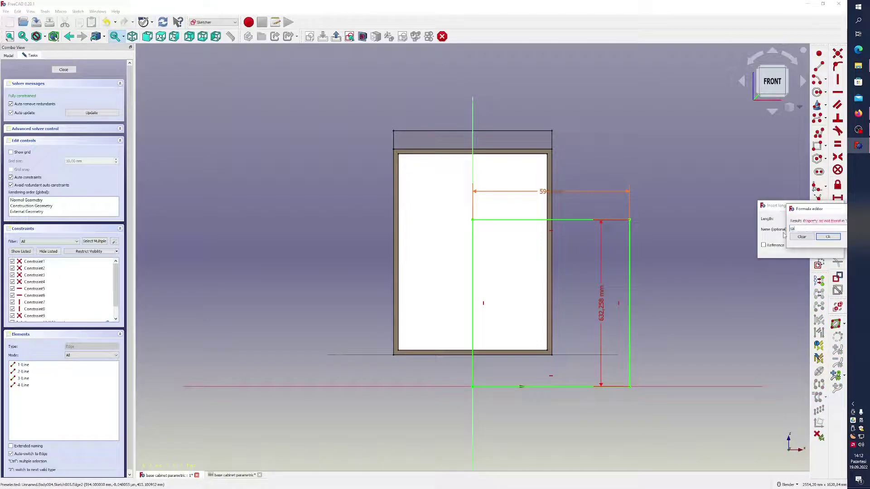
type("eadsheet.")
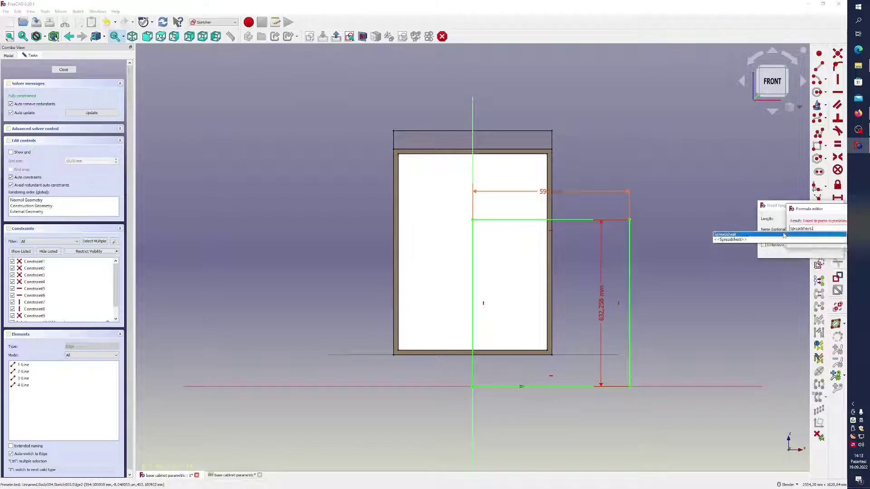
key("Down")
key("Down")
key("Down")
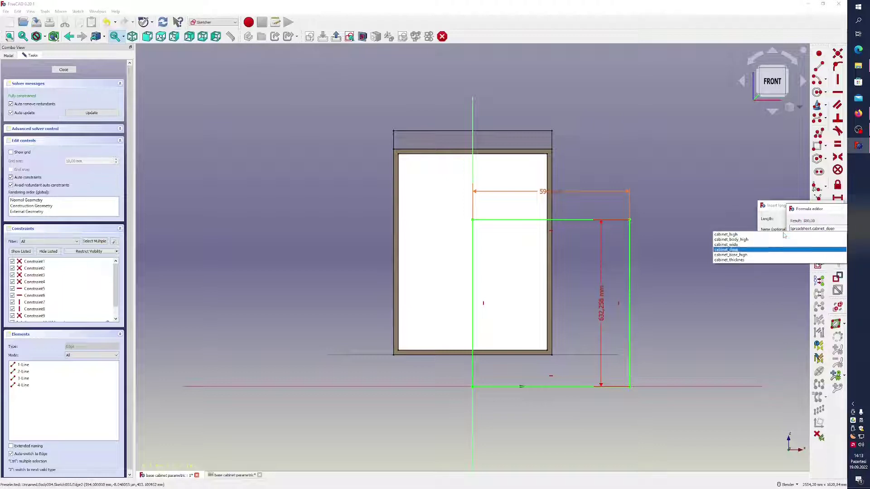
key("Up")
key("Return")
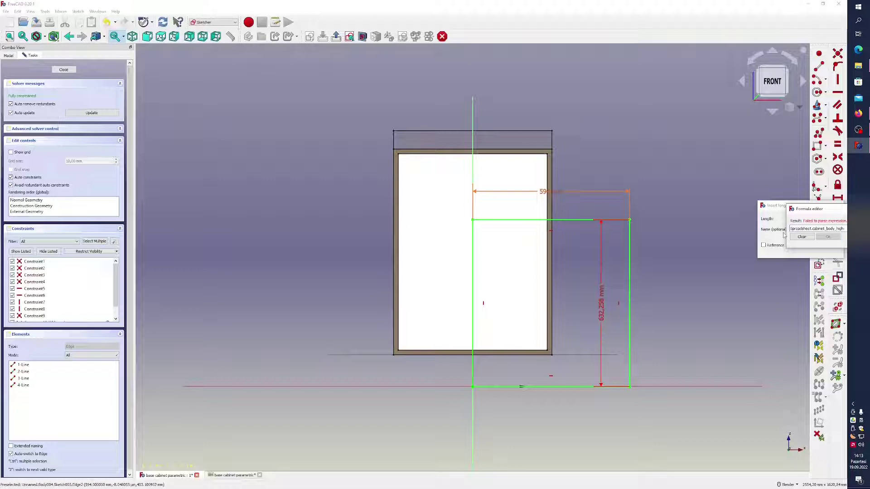
key("Return")
key("Return")
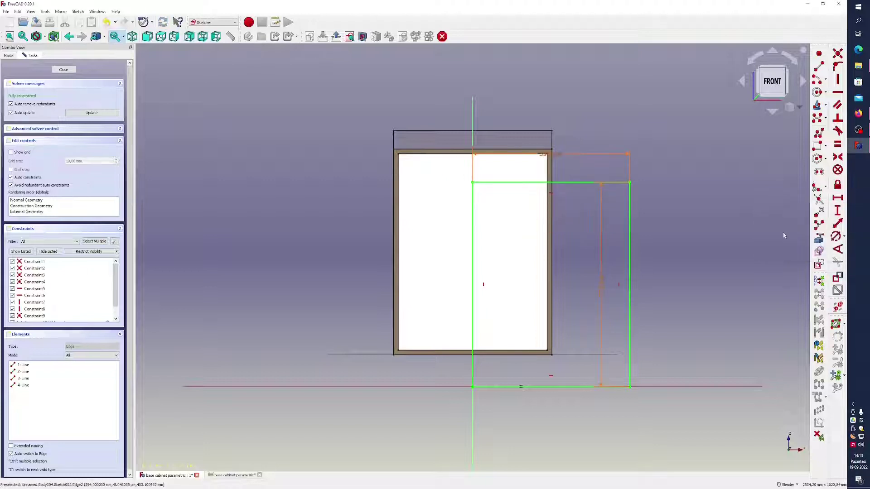
left_click(68, 71)
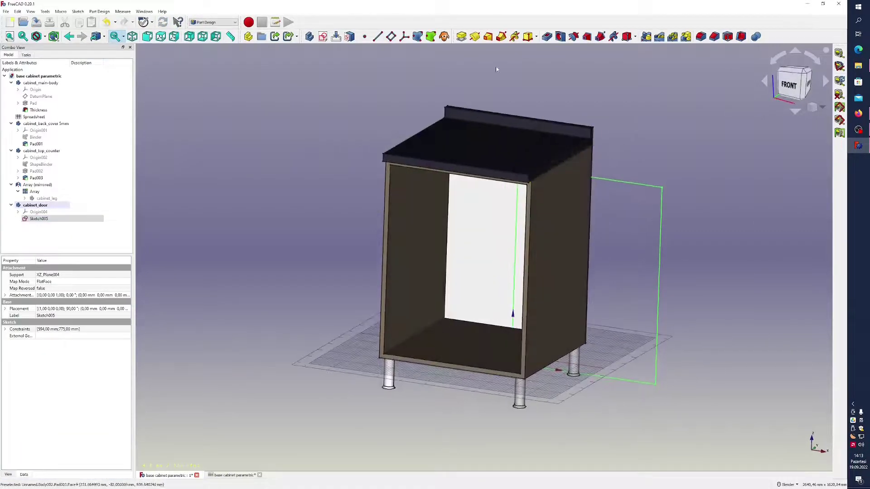
Step: Pad the door sketch with its length set to Spreadsheet.cabinet_thickness (18 mm)
left_click(461, 36)
left_click(117, 104)
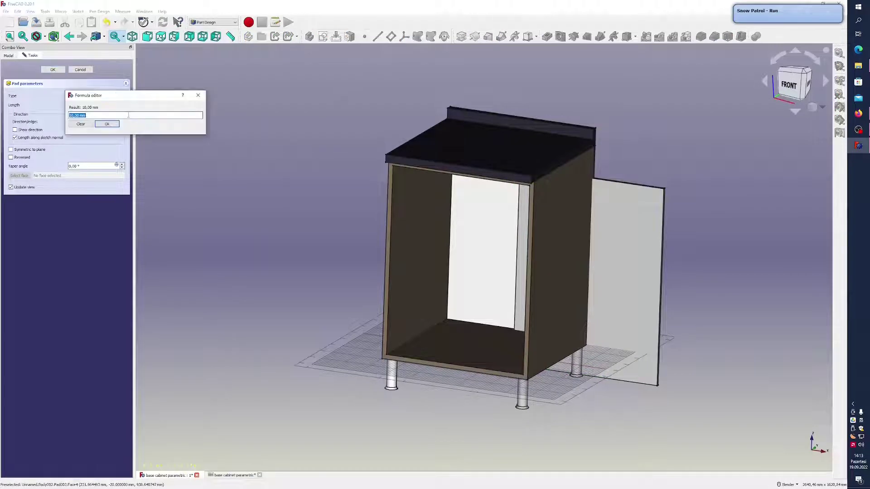
key("BackSpace")
type("preadsheet.")
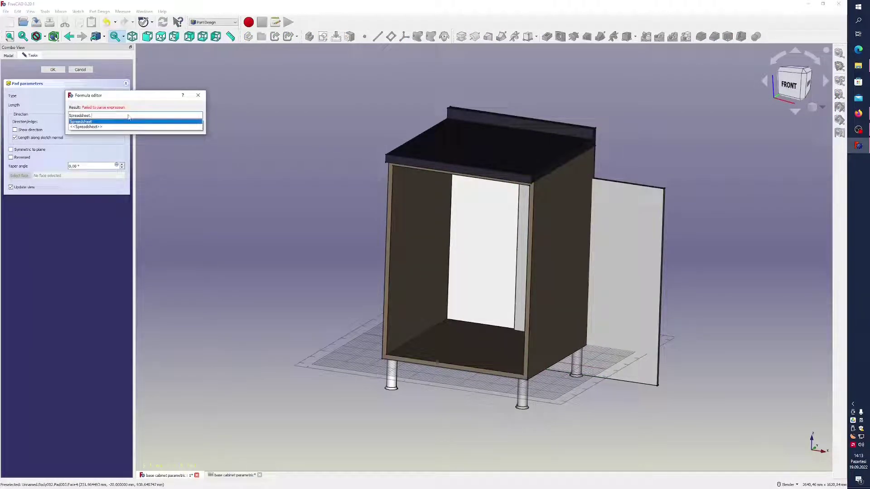
key("Return")
key("Down")
key("Return")
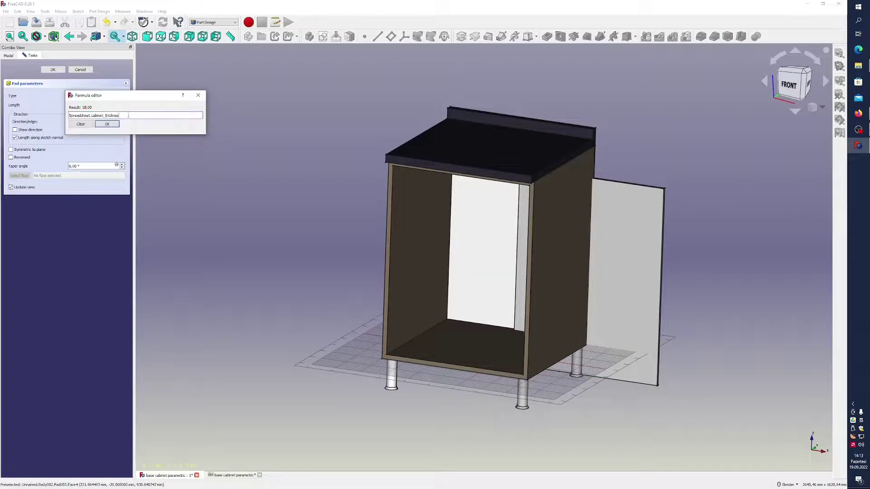
key("Return")
key("Return")
middle_click_drag(563, 272, 577, 272)
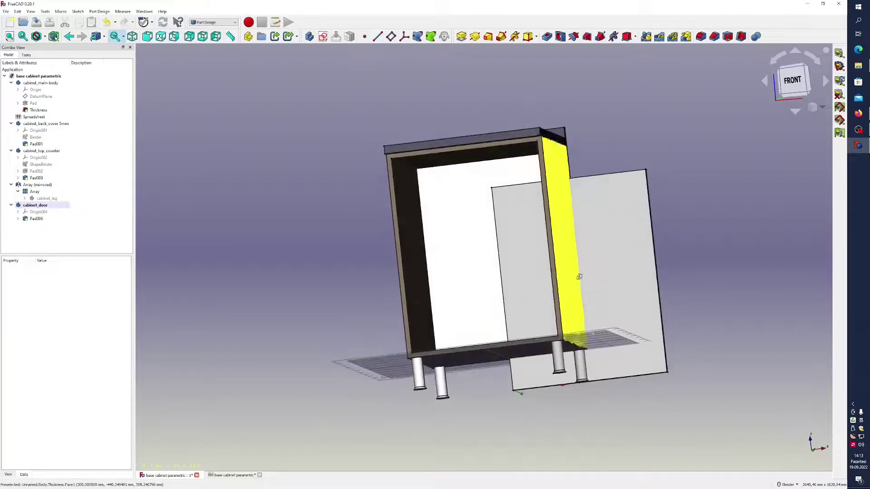
Step: Select cabinet_door and look at its Tip and Base Feature properties without changes
left_click(54, 206)
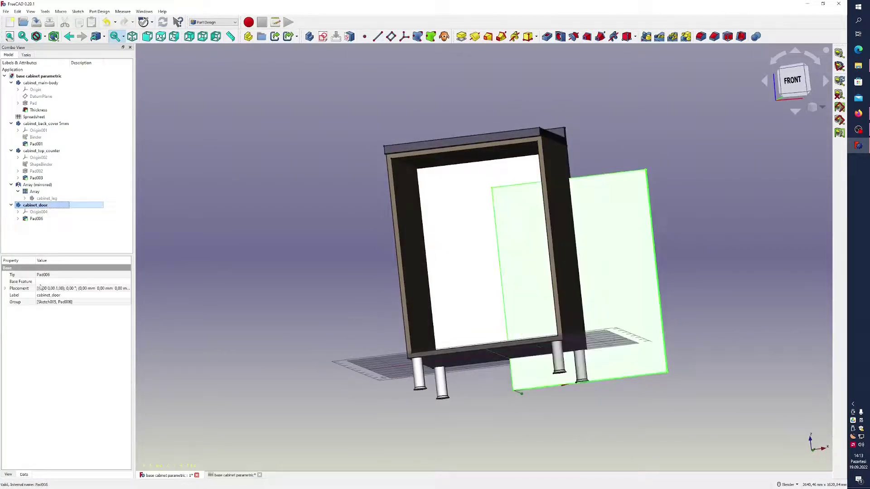
left_click(72, 277)
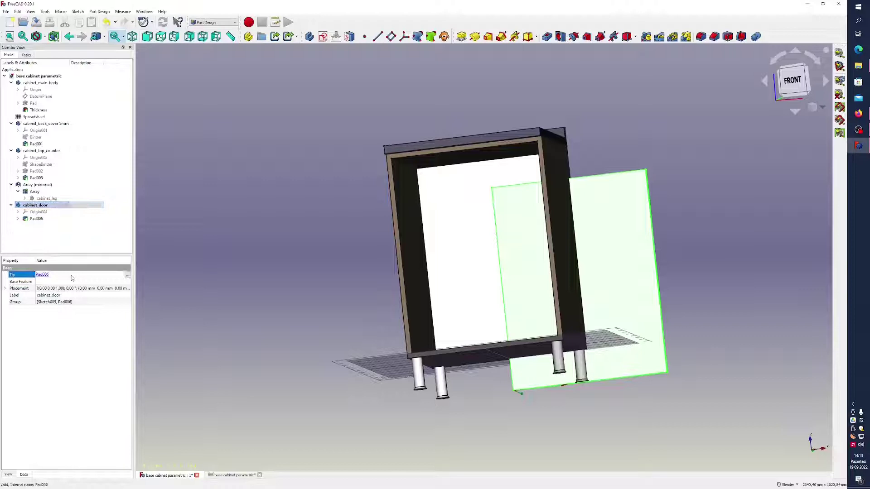
left_click(127, 282)
left_click(453, 315)
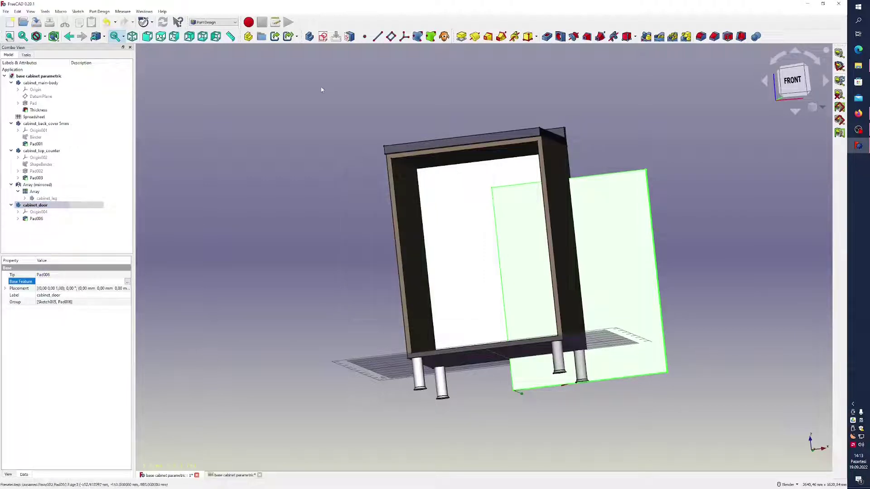
Step: In the Part workbench, open the Attachment editor for the cabinet_door body
left_click(218, 22)
left_click(208, 114)
left_click(184, 211)
left_click(29, 206)
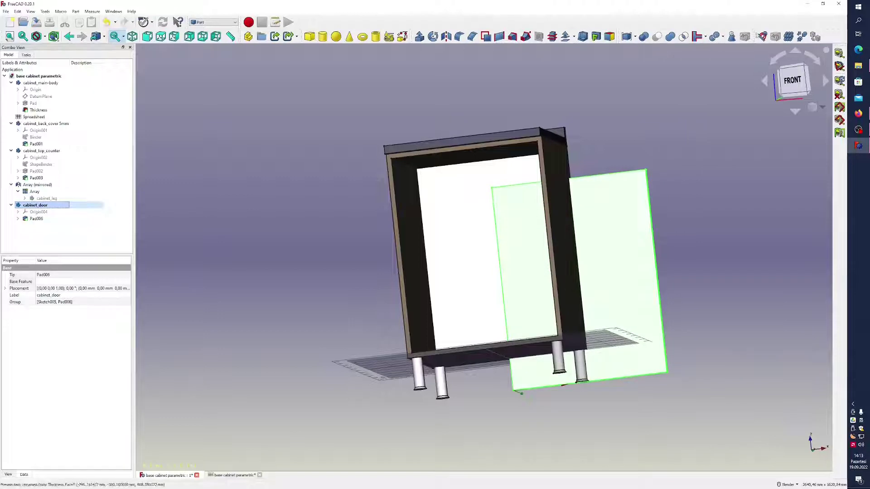
left_click(469, 45)
mouse_move(445, 318)
middle_mouse_down()
mouse_move(421, 329)
mouse_move(524, 316)
mouse_move(488, 341)
mouse_move(508, 308)
mouse_move(480, 327)
middle_mouse_up()
Step: Attach cabinet_door Z tangent to edge on a Thickness front edge and corner vertex
left_click(421, 330)
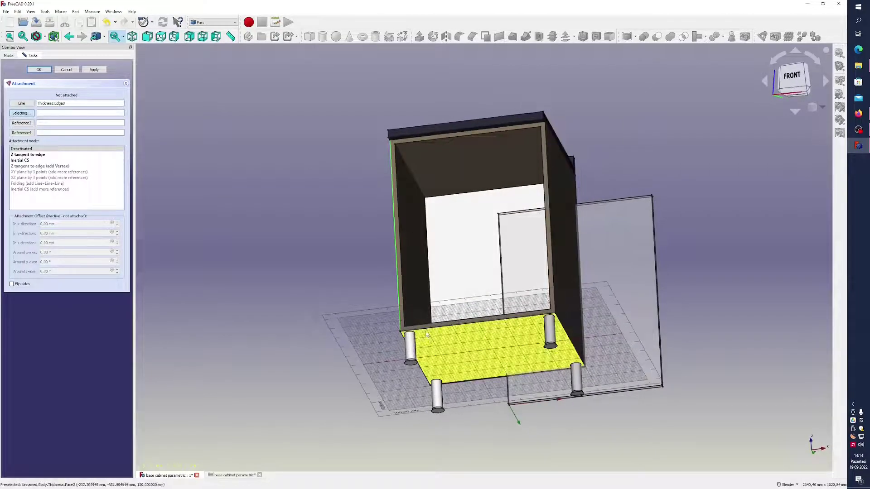
left_click(400, 334)
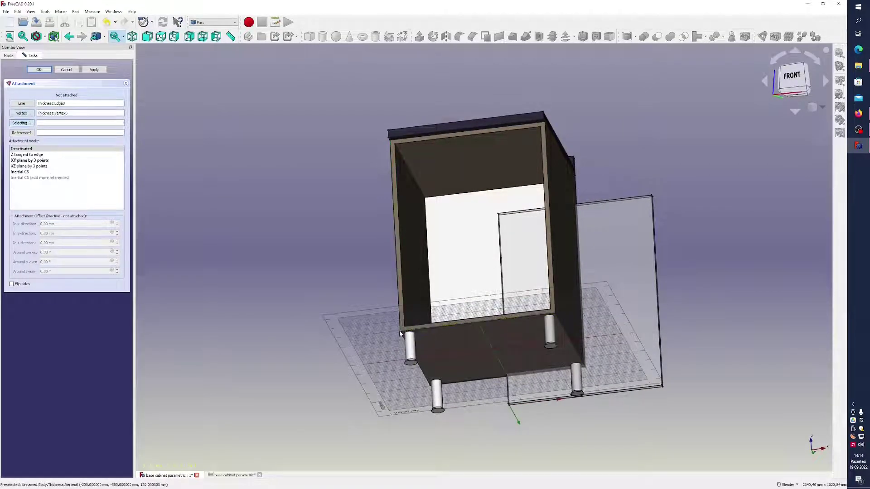
left_click(36, 154)
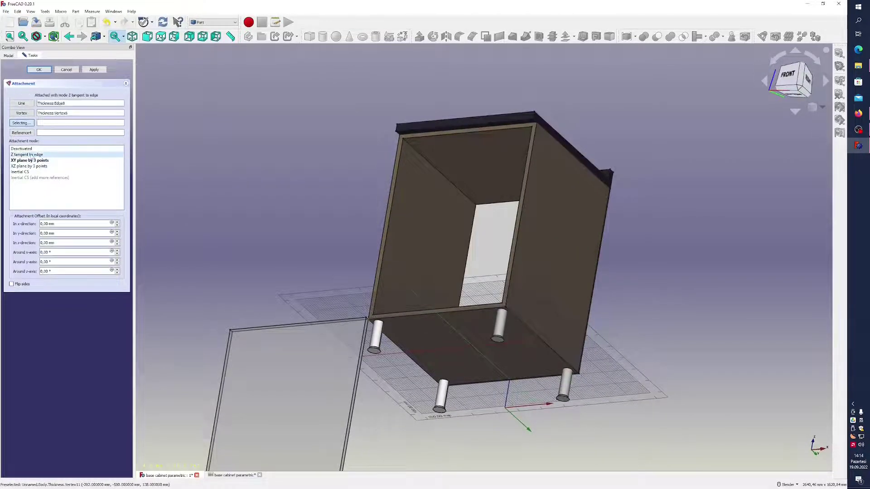
middle_click_drag(270, 296, 376, 323)
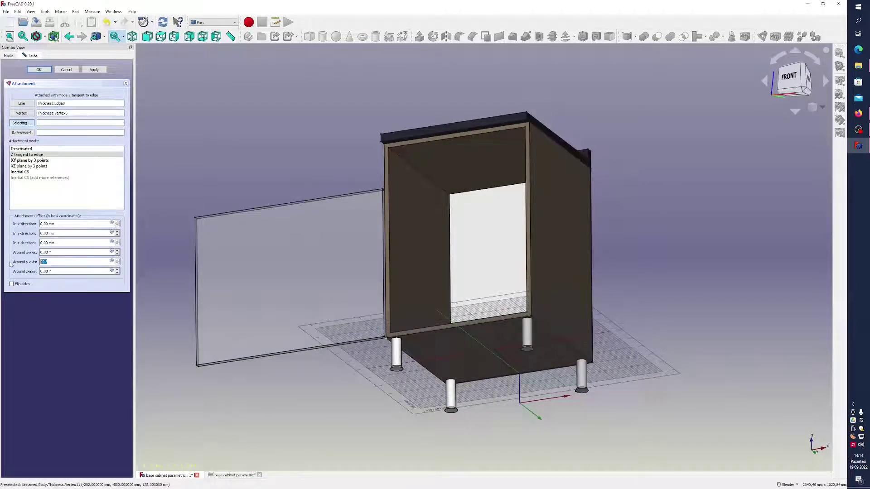
mouse_move(345, 254)
middle_mouse_down()
mouse_move(363, 238)
mouse_move(446, 223)
middle_mouse_up()
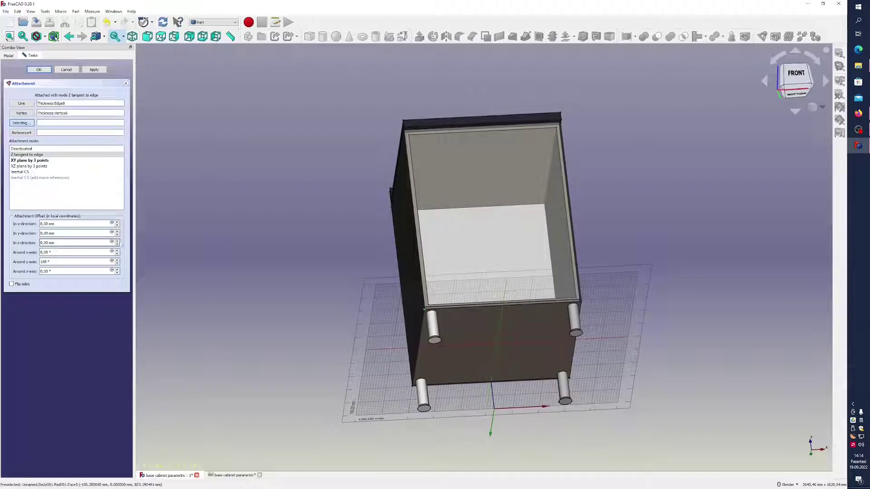
left_click(121, 244)
Step: Set the door attachment's x-direction offset to -2,5 mm
left_click(118, 234)
type("5")
mouse_move(453, 226)
middle_mouse_down()
mouse_move(608, 271)
mouse_move(453, 299)
middle_mouse_up()
scroll(608, 271, "up", 5)
scroll(607, 271, "down", 5)
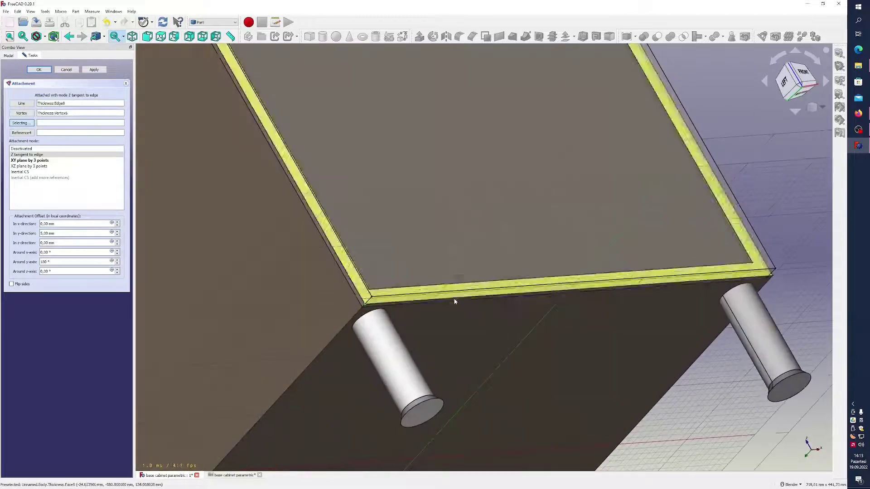
scroll(454, 299, "up", 5)
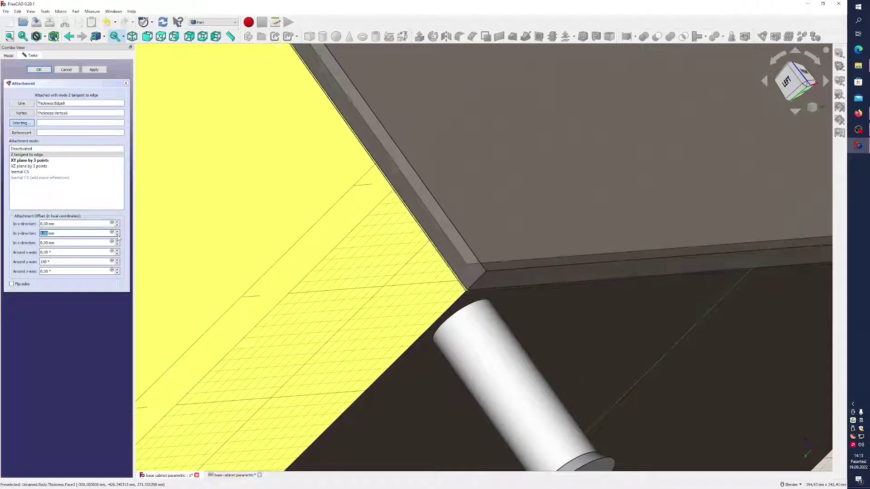
left_click(117, 236)
left_click(117, 223)
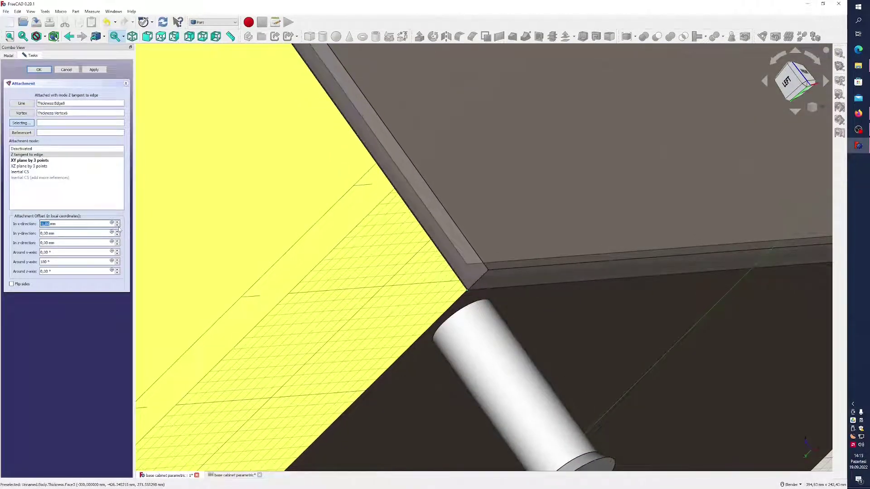
left_click(119, 226)
type("-2,5")
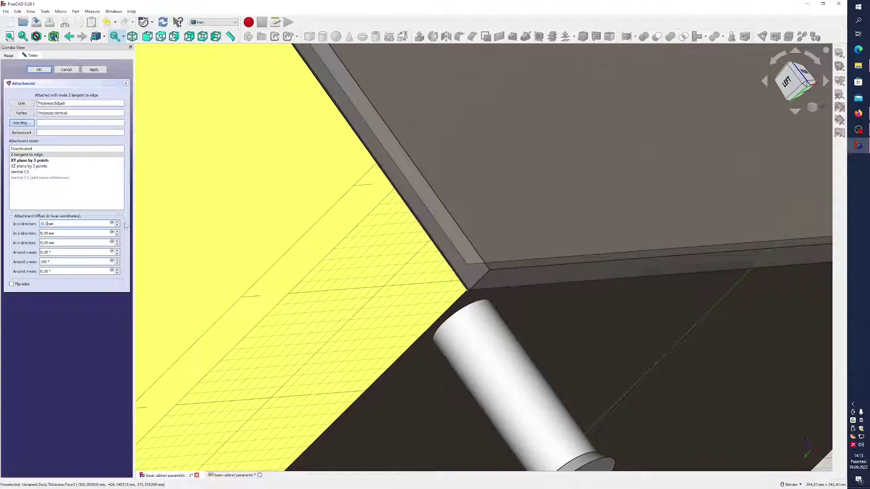
Step: Remove the trial Thickness face reference and restore Z tangent to edge mode
left_click(136, 307)
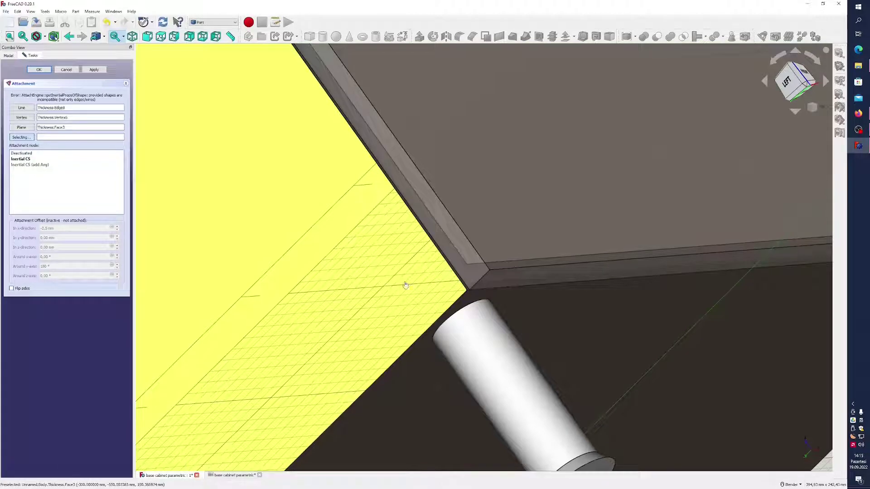
double_click(406, 285)
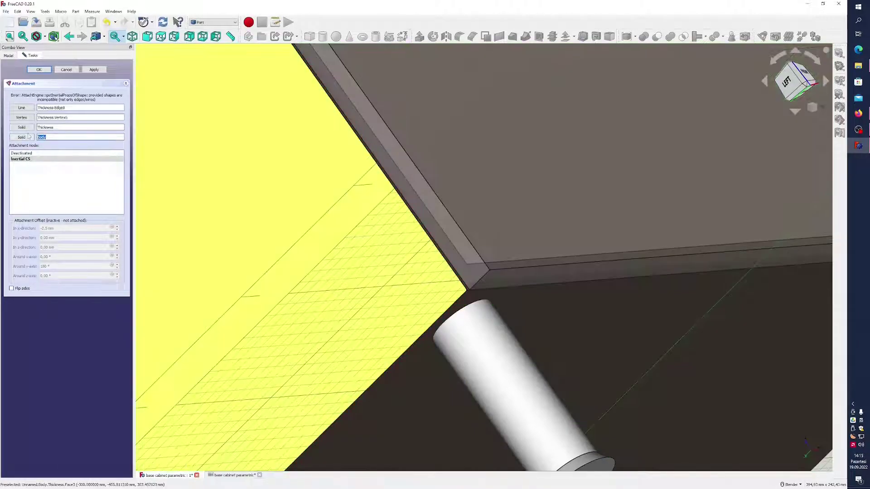
double_click(68, 127)
key("BackSpace")
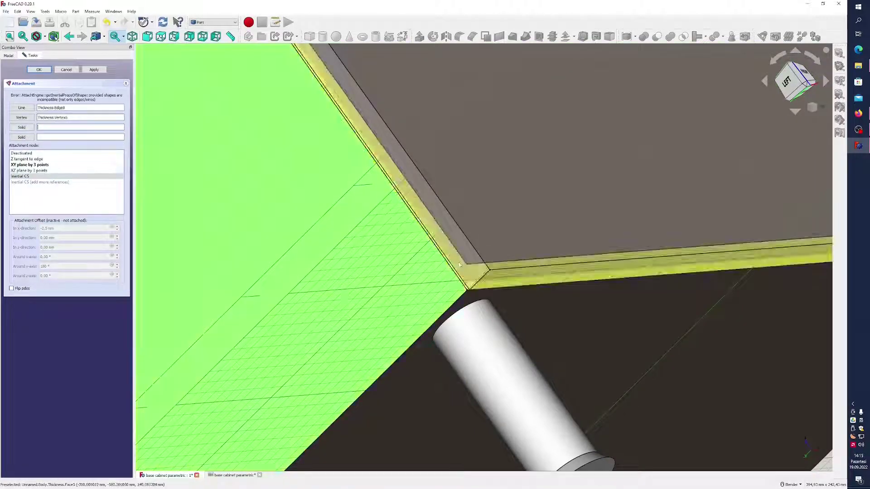
left_click(27, 159)
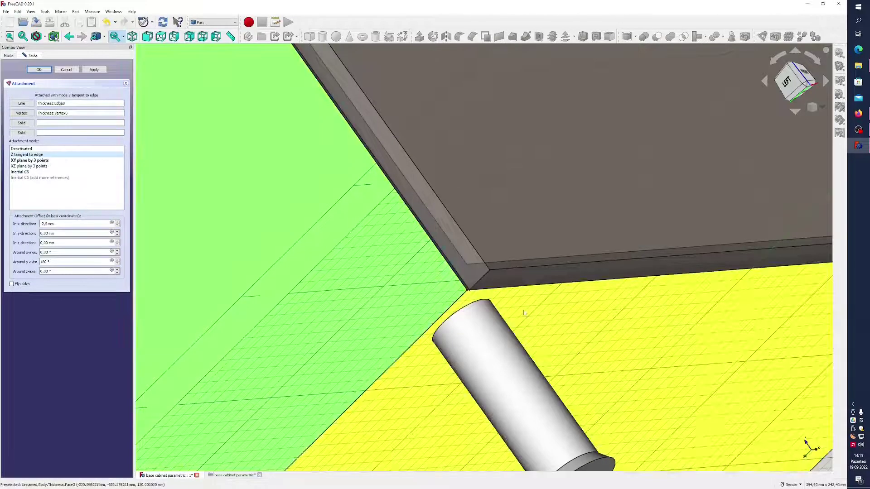
mouse_move(444, 290)
middle_mouse_down()
mouse_move(466, 280)
mouse_move(564, 304)
mouse_move(804, 123)
middle_mouse_up()
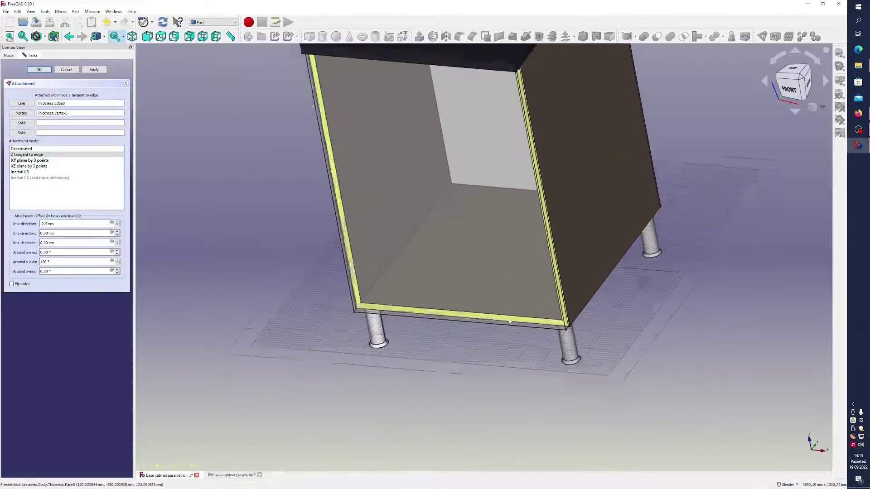
key("1")
middle_click_drag(475, 293, 574, 235)
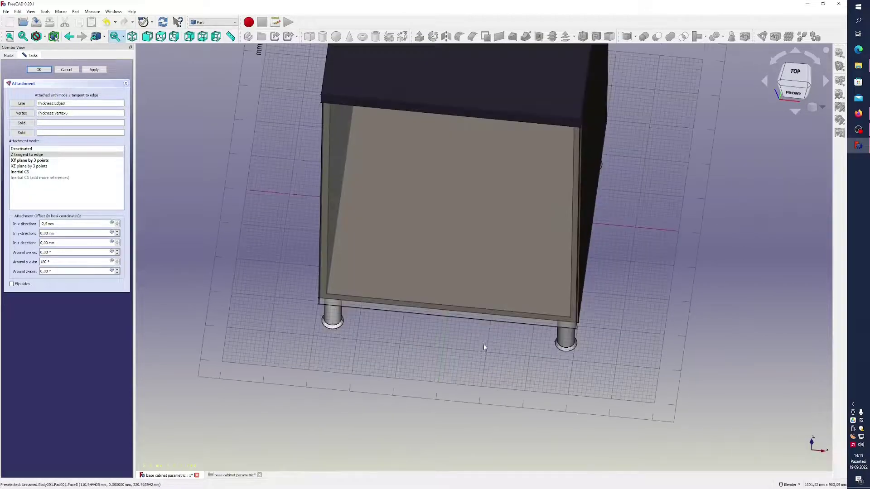
Step: Add a cabinet_opening_angle label in B10 with the value 60 in C10
left_click(232, 475)
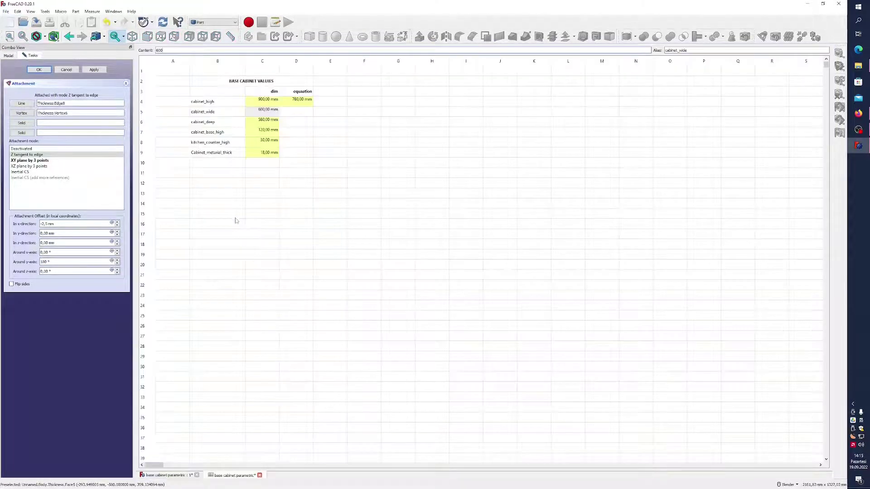
left_click(213, 164)
type("cabinet_opening_angle")
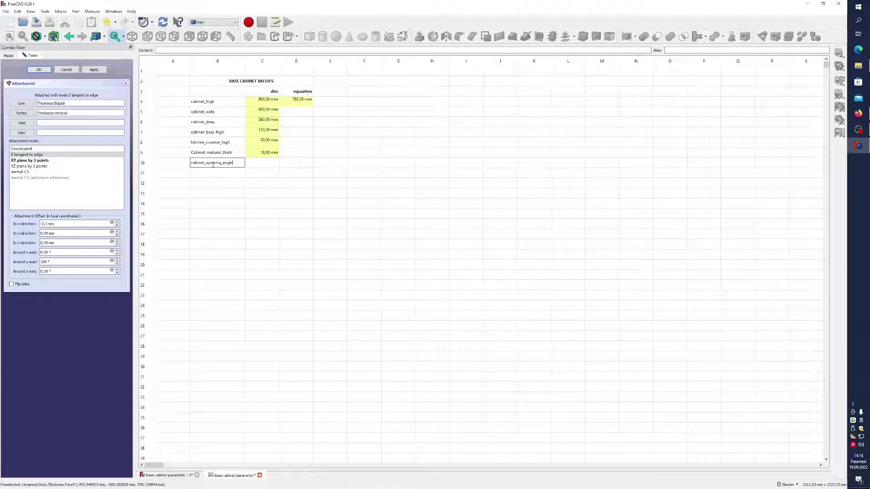
key("Return")
key("Up")
key("Right")
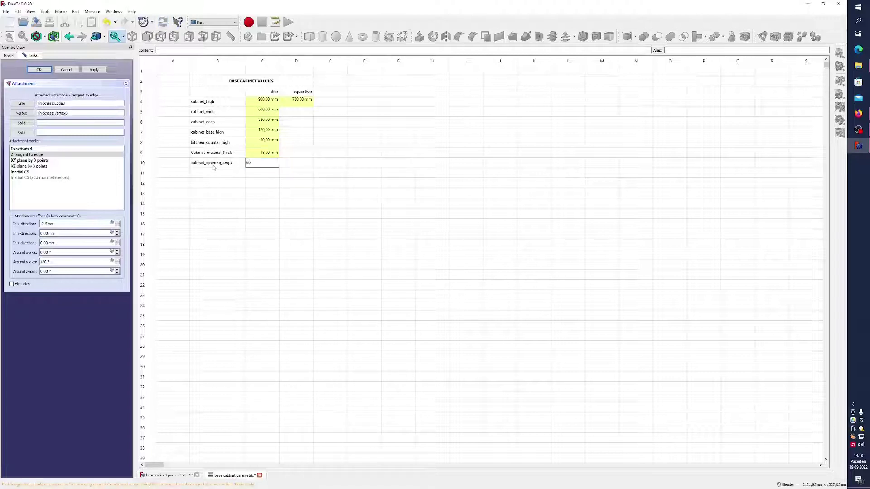
left_click(257, 164)
Step: Give cell C10 the alias door_angle
right_click(259, 164)
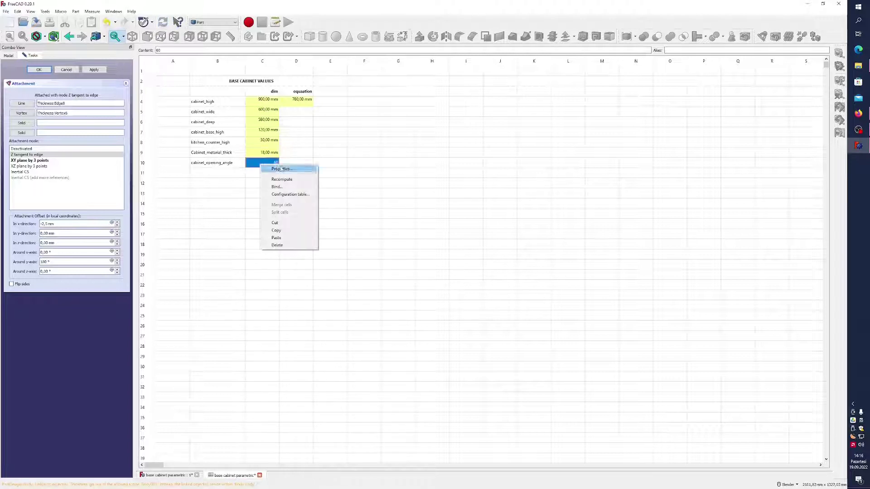
left_click(271, 168)
left_click(446, 214)
type("door_angle")
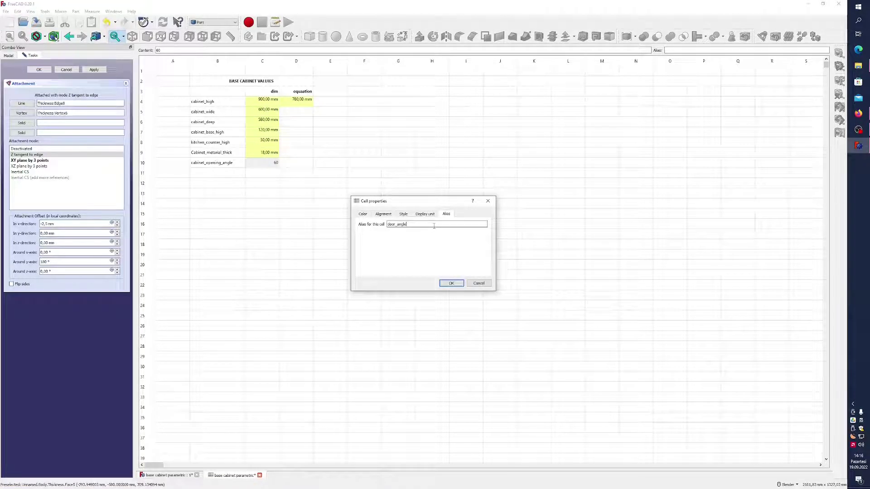
key("Return")
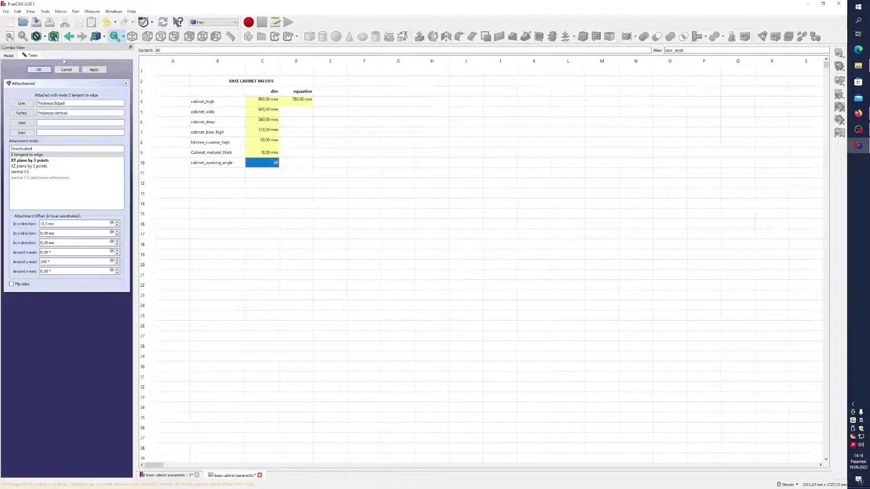
Step: Accept the door attachment and review the Thickness shell's value and base faces
left_click(171, 476)
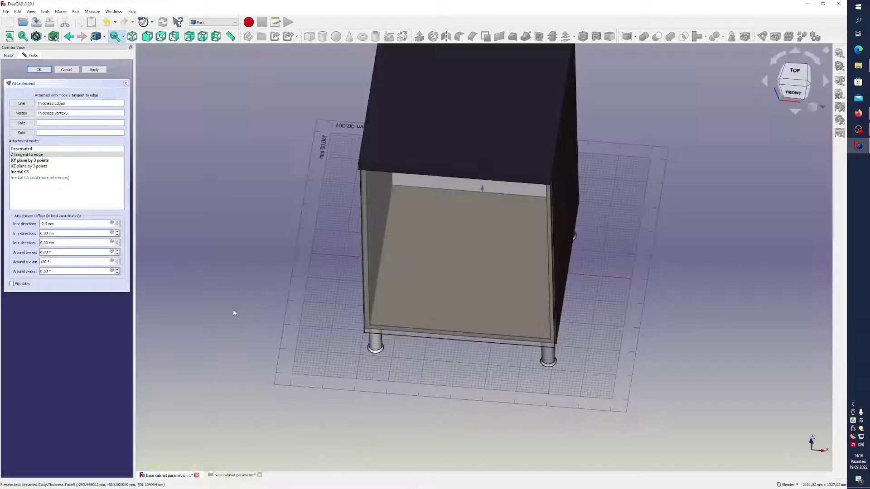
left_click(39, 69)
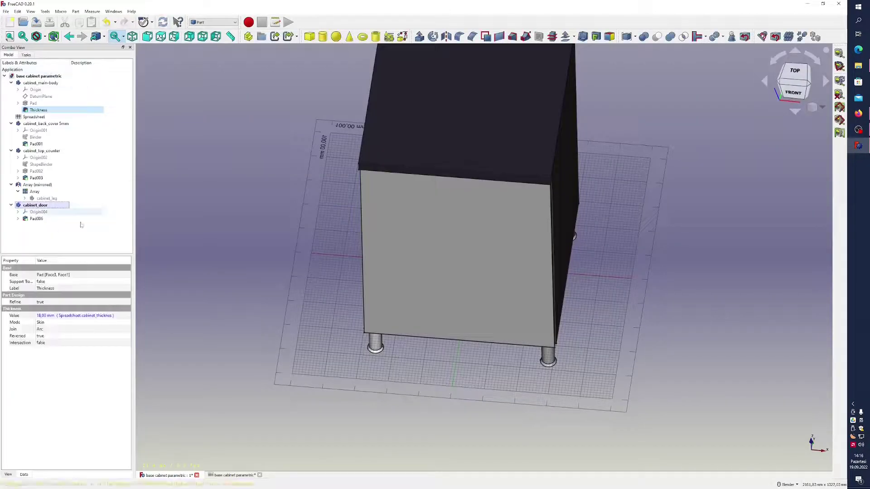
left_click(54, 316)
key("Return")
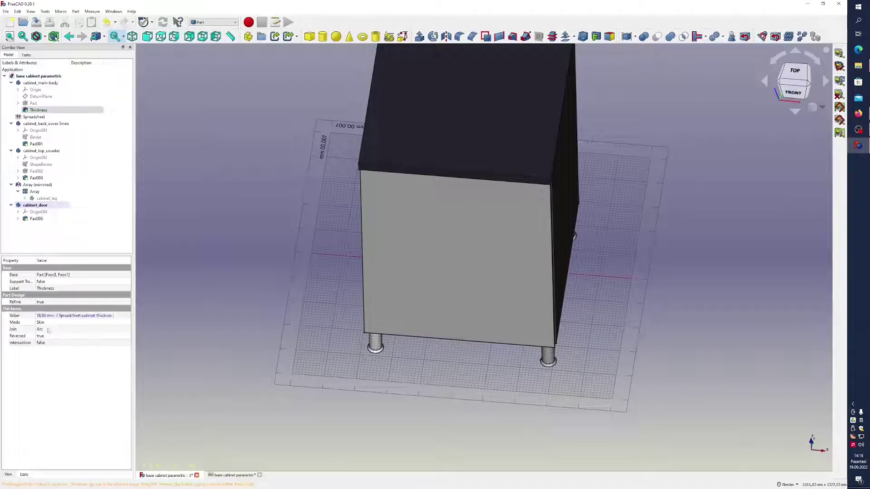
left_click(55, 275)
left_click(128, 275)
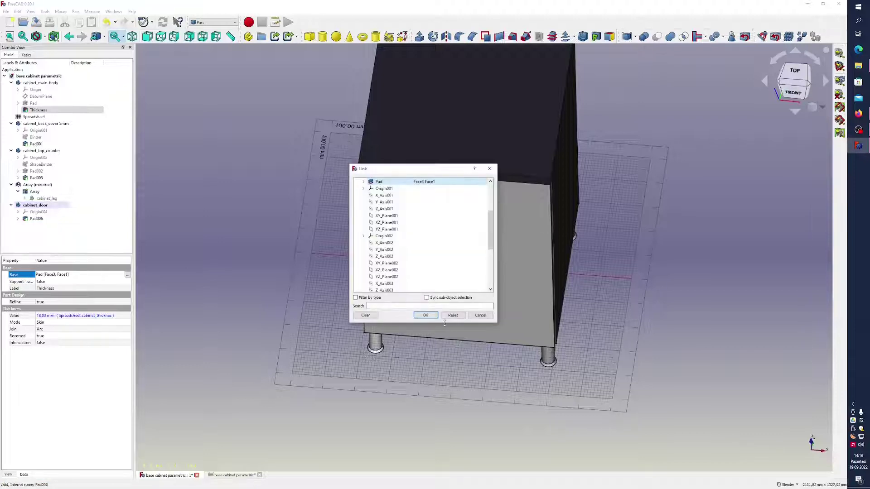
left_click(480, 317)
Step: Check cabinet_door's Support links and reopen its attachment editor
left_click(34, 205)
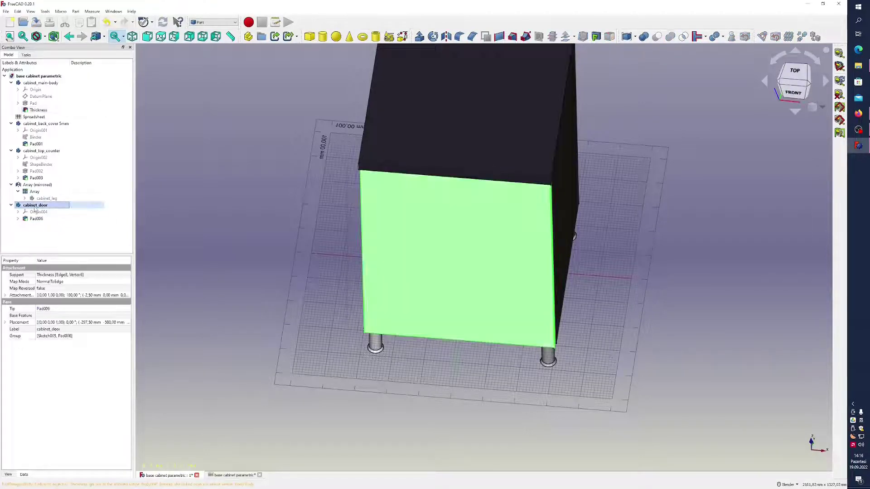
left_click(98, 276)
left_click(128, 275)
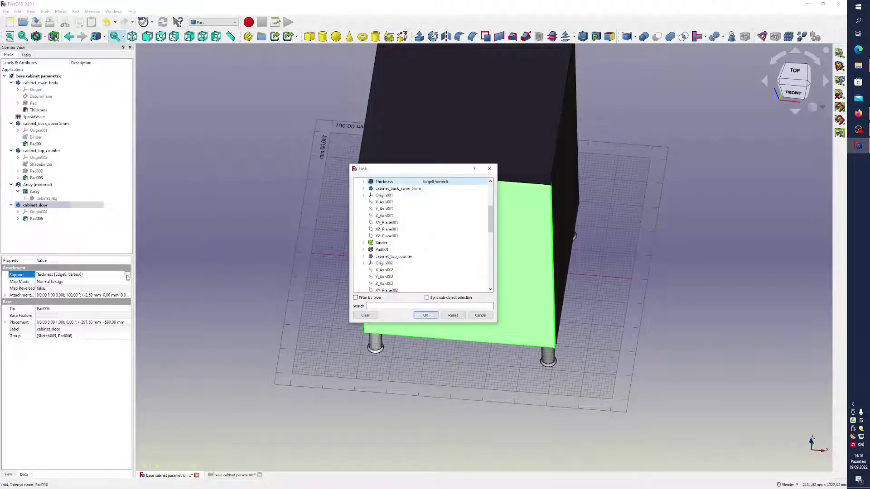
left_click(480, 316)
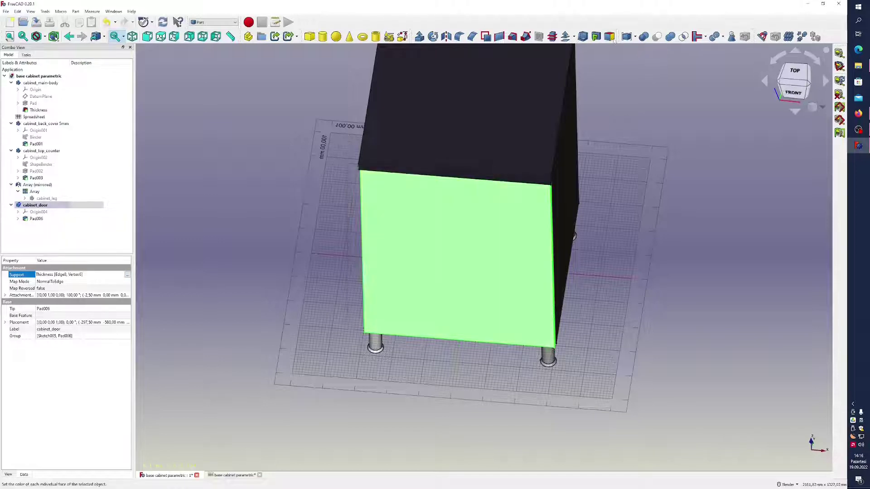
left_click(40, 206)
double_click(40, 206)
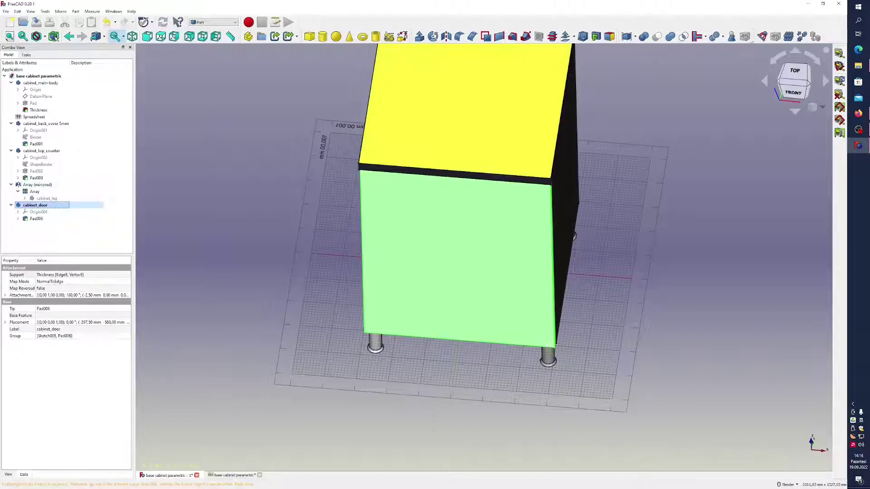
middle_click_drag(466, 259, 462, 190)
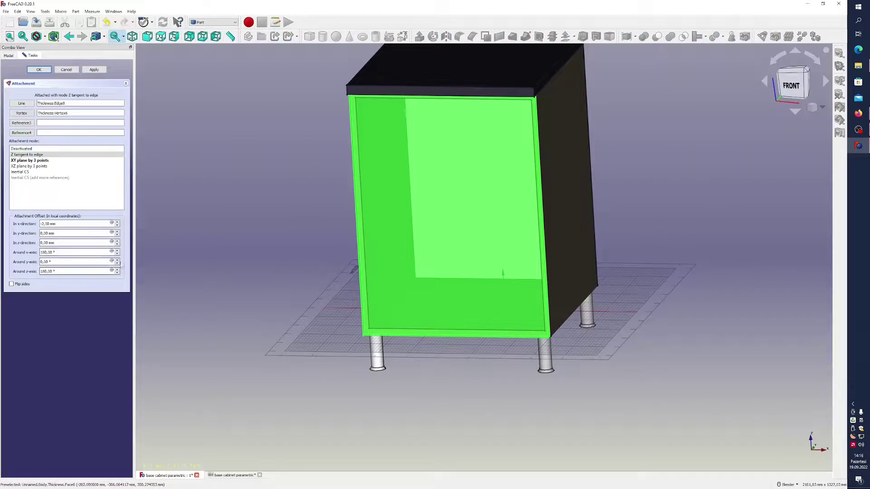
Step: Reset the door's y-axis rotation to 0 and raise the z rotation to swing it open
left_click(117, 260)
left_click(117, 264)
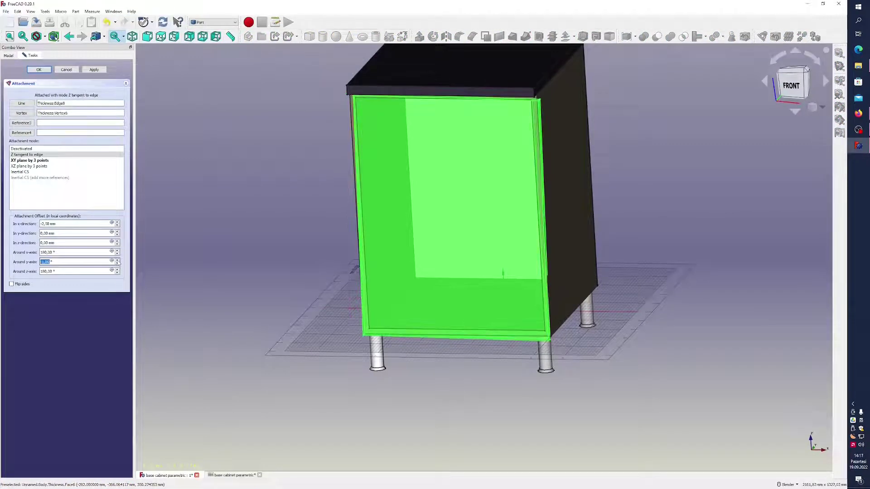
left_click(117, 272)
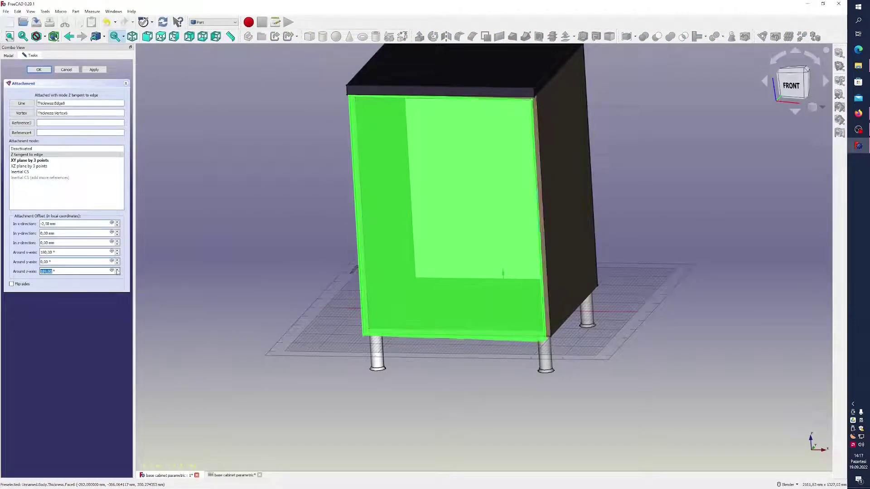
left_click(118, 271)
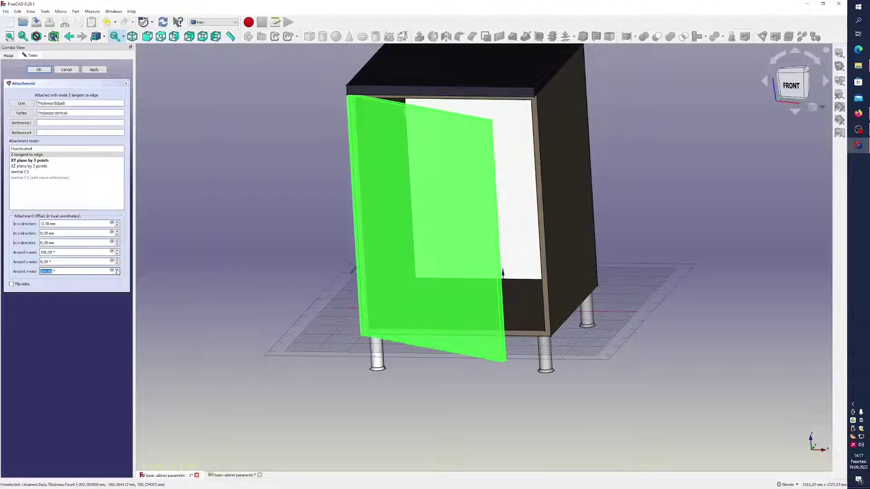
middle_click_drag(254, 272, 272, 257)
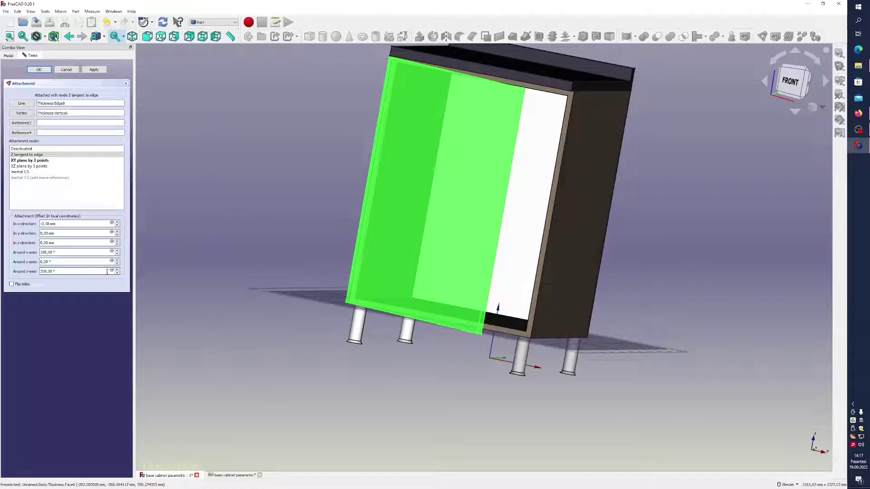
Step: Drive the door's z-axis rotation with the formula Spreadsheet.door_angle + 180
left_click(112, 271)
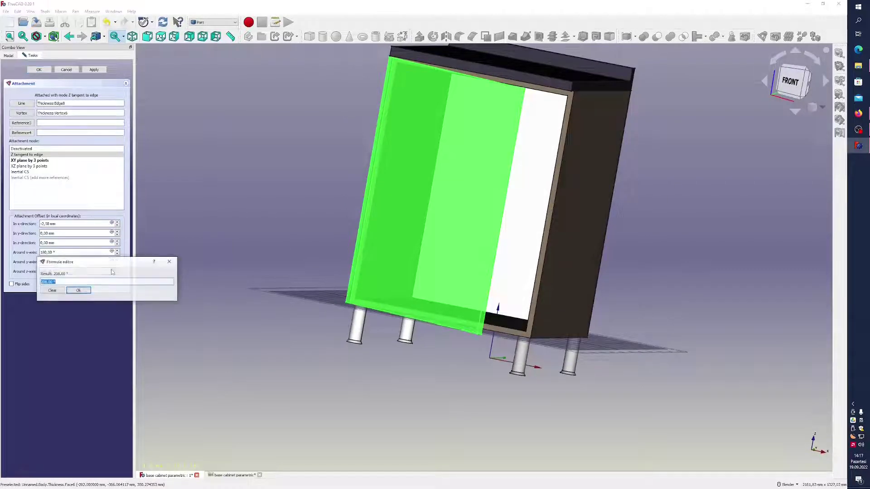
type("Spreadsheet.")
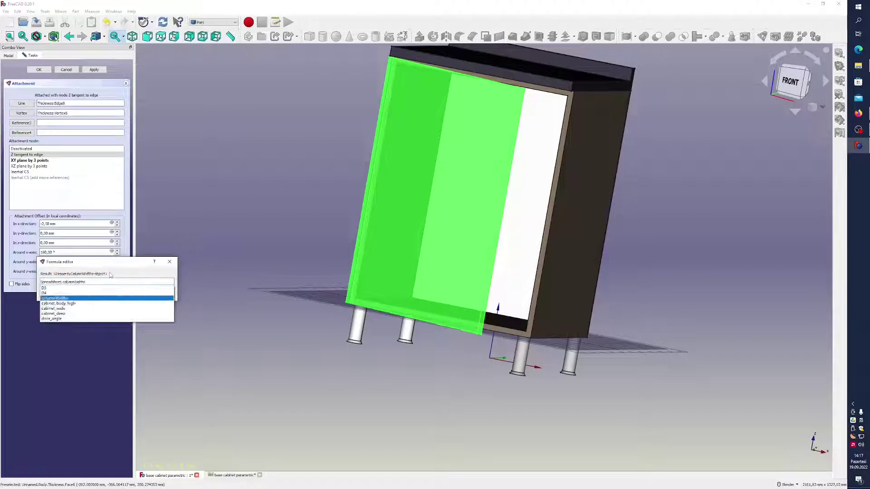
type("door_angle+180")
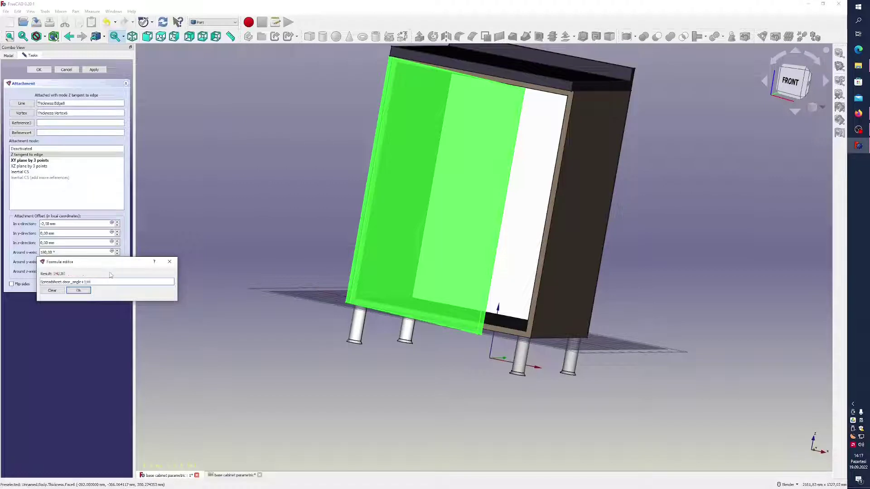
key("Return")
key("Return")
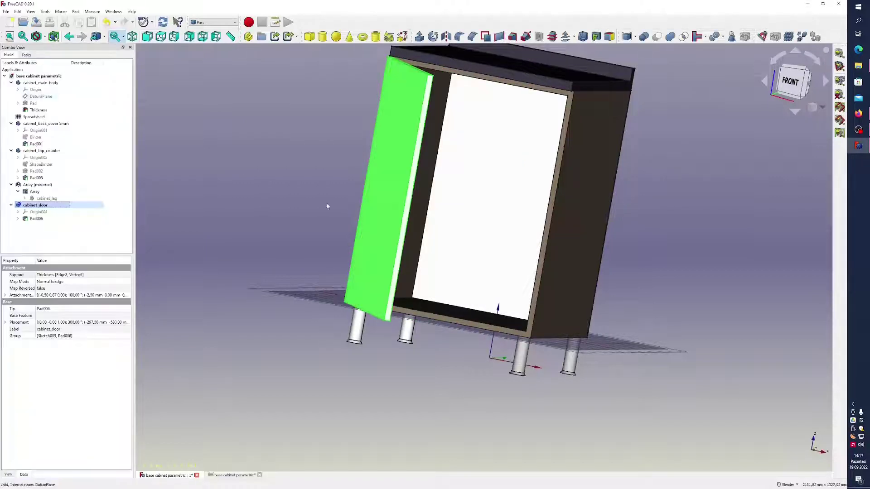
mouse_move(328, 204)
middle_mouse_down()
mouse_move(267, 224)
mouse_move(505, 272)
mouse_move(333, 257)
mouse_move(381, 247)
mouse_move(496, 268)
mouse_move(550, 250)
mouse_move(453, 245)
middle_mouse_up()
scroll(487, 271, "down", 5)
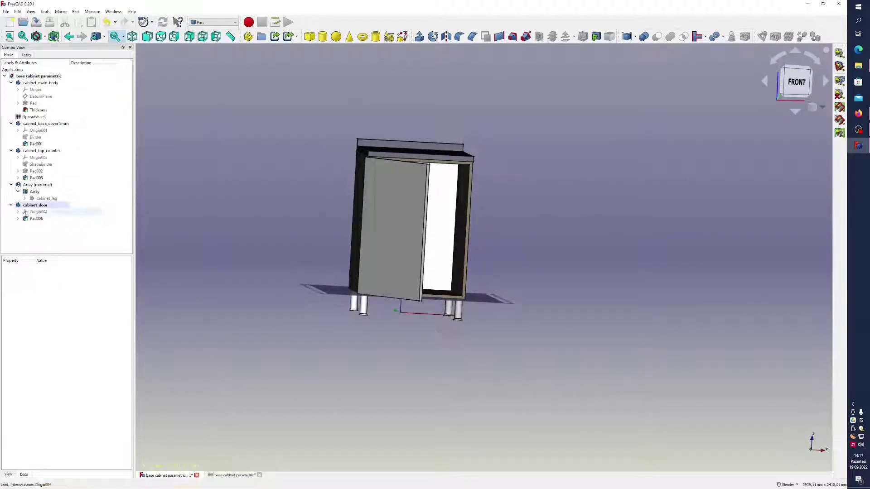
mouse_move(376, 290)
middle_mouse_down()
mouse_move(383, 307)
mouse_move(344, 281)
middle_mouse_up()
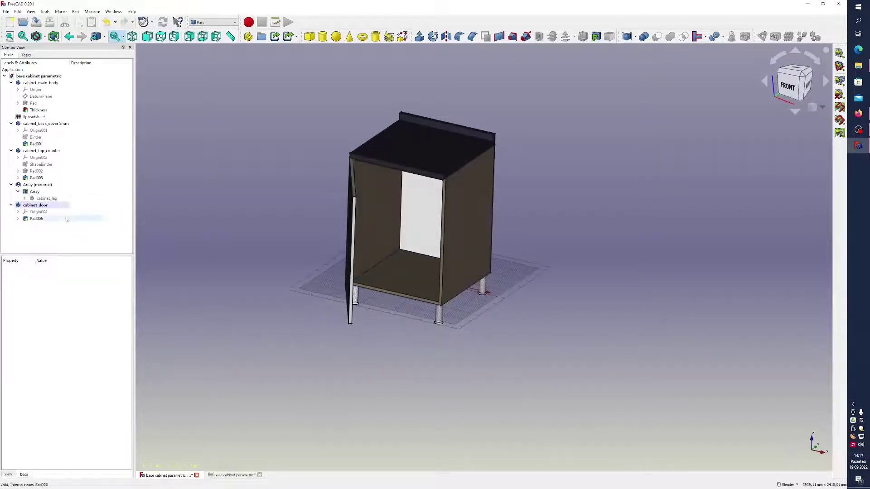
Step: Give cabinet_door a purple shape colour and the Metalized material
left_click(42, 205)
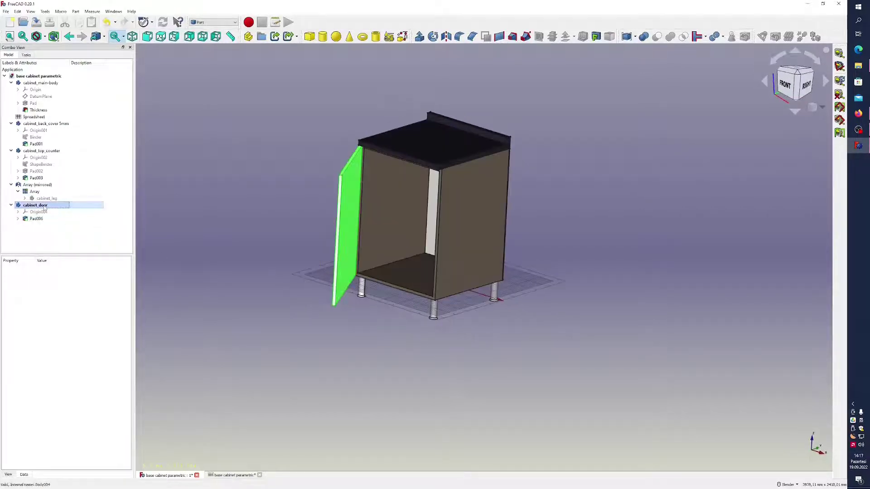
right_click(44, 205)
left_click(92, 270)
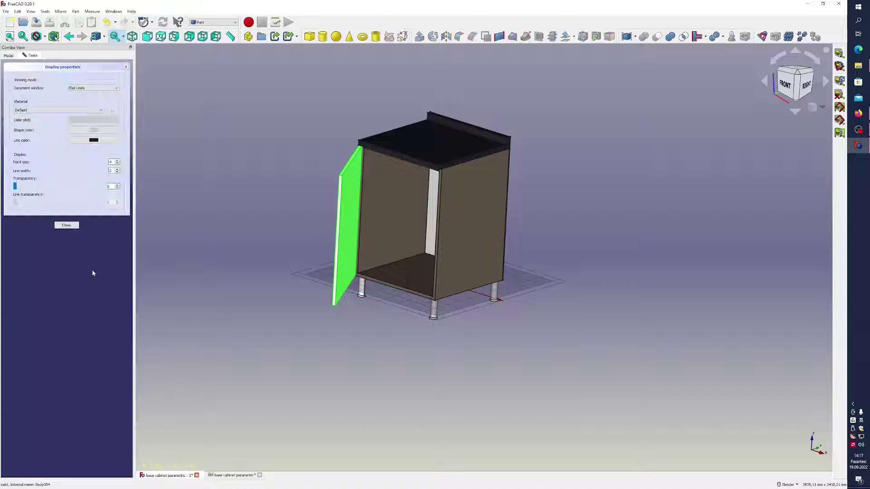
left_click(93, 130)
left_click_drag(458, 235, 435, 232)
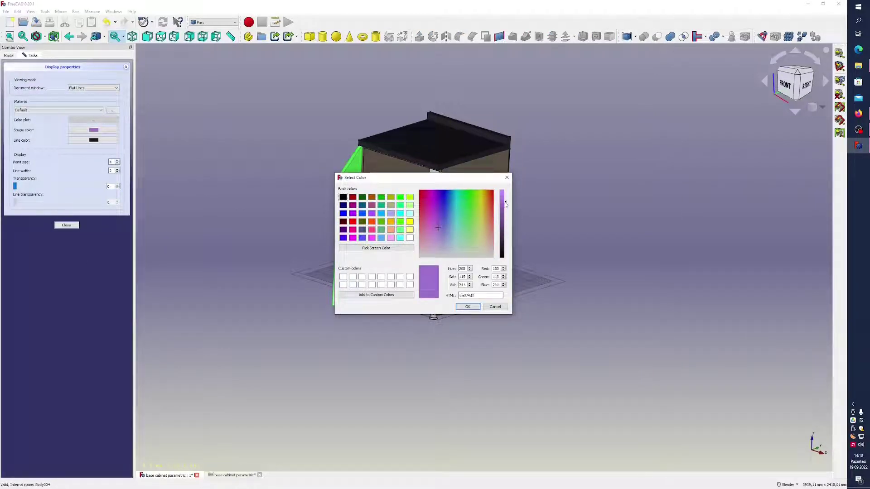
left_click(468, 307)
left_click(89, 112)
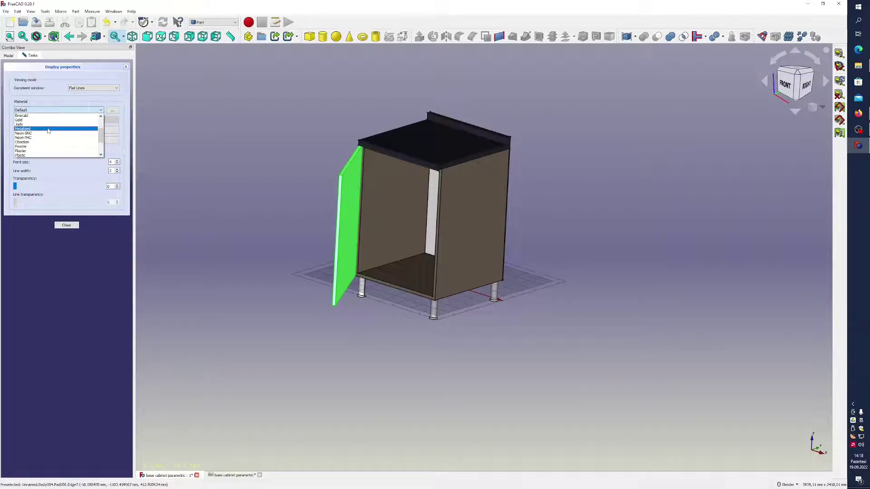
left_click(48, 131)
Step: Adjust the door to a darker purple shade and close the display properties
middle_click_drag(453, 271, 472, 279)
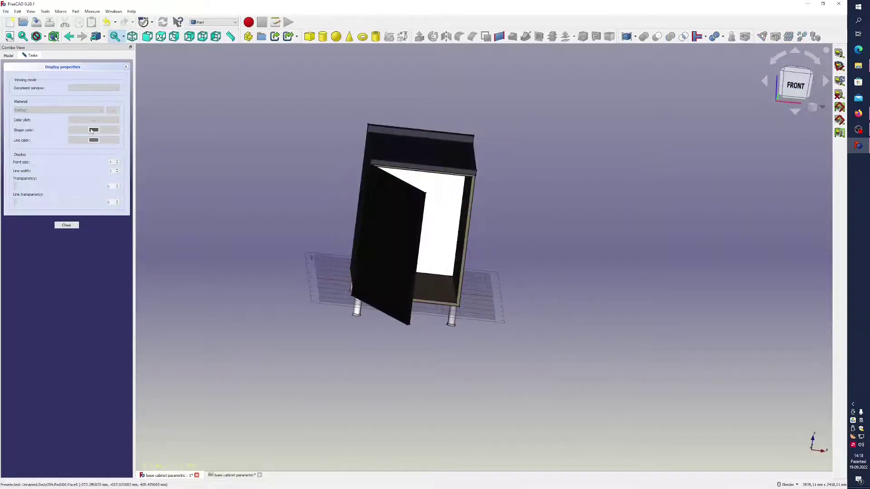
left_click(382, 243)
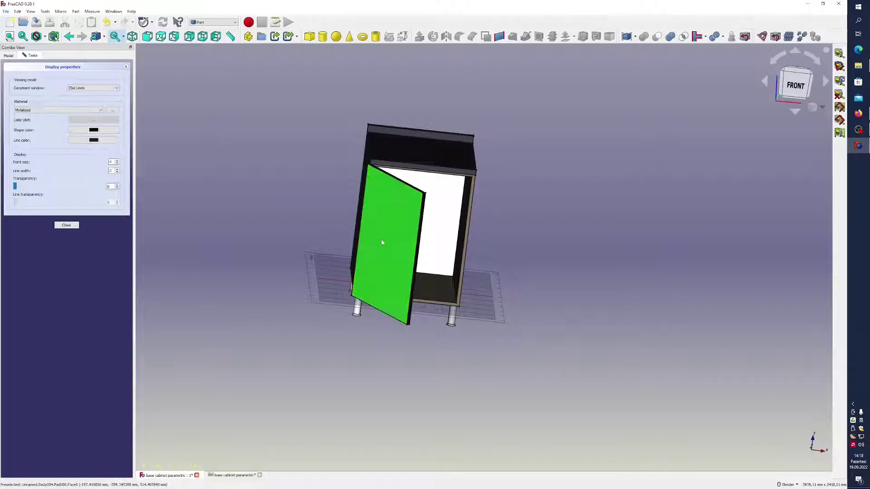
left_click(101, 132)
left_click_drag(507, 240, 505, 227)
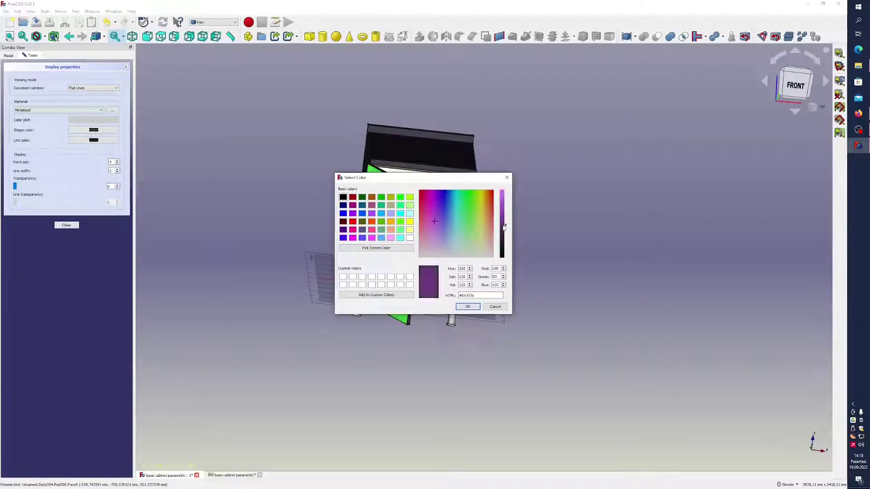
left_click(468, 307)
left_click(67, 225)
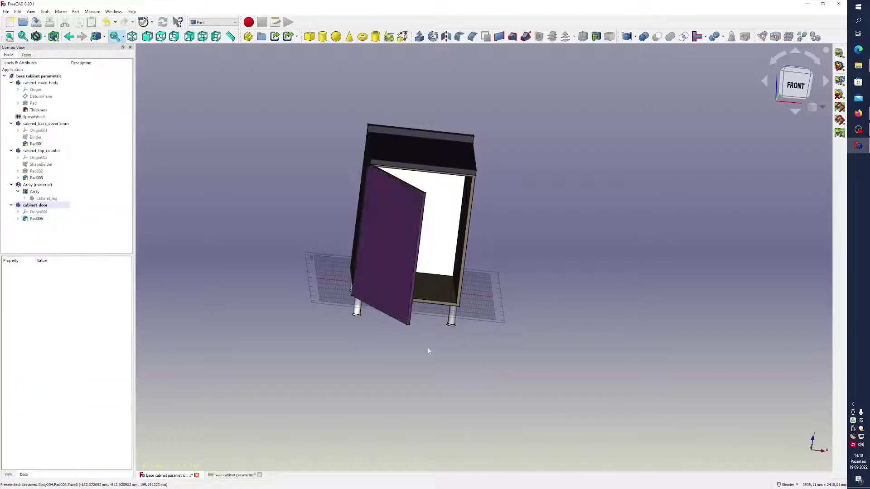
mouse_move(427, 350)
middle_mouse_down()
mouse_move(503, 373)
mouse_move(408, 362)
middle_mouse_up()
Step: Tile the spreadsheet beside the 3D view and set the C10 opening angle to 0
left_click(234, 475)
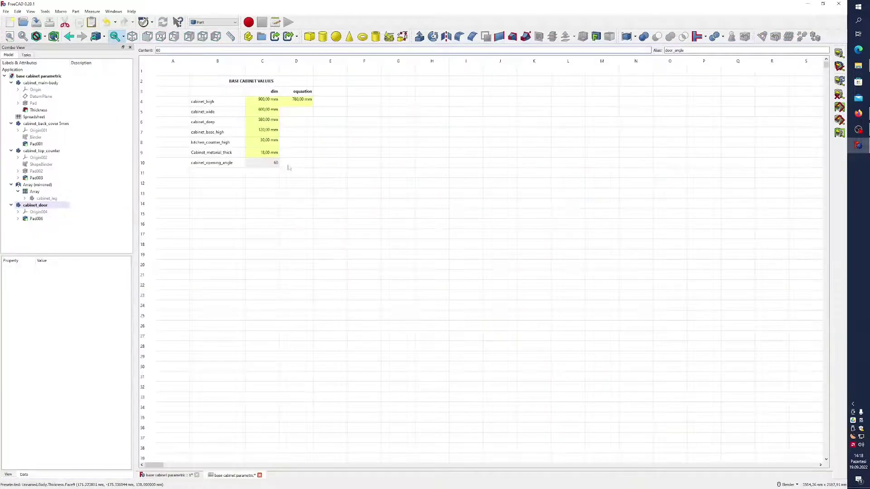
left_click(113, 12)
left_click(127, 35)
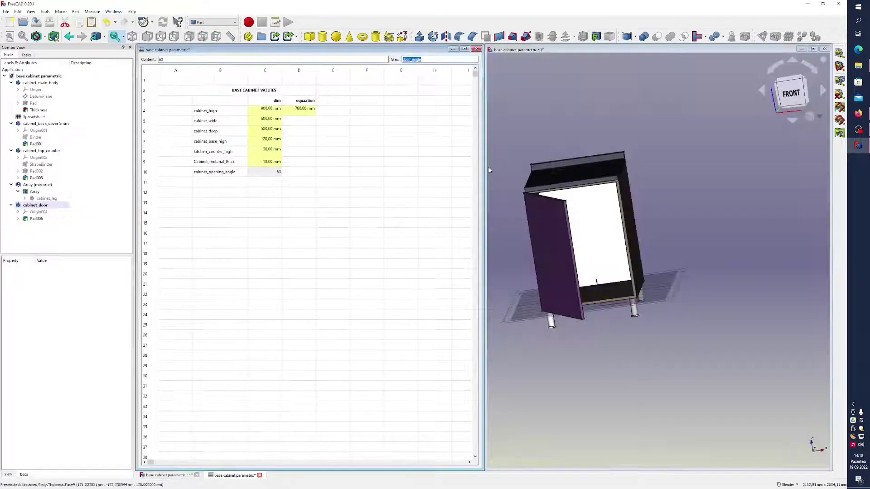
left_click(277, 172)
key("Return")
mouse_move(612, 253)
middle_mouse_down()
mouse_move(665, 210)
mouse_move(734, 227)
mouse_move(678, 315)
mouse_move(630, 283)
mouse_move(721, 286)
middle_mouse_up()
scroll(641, 204, "up", 5)
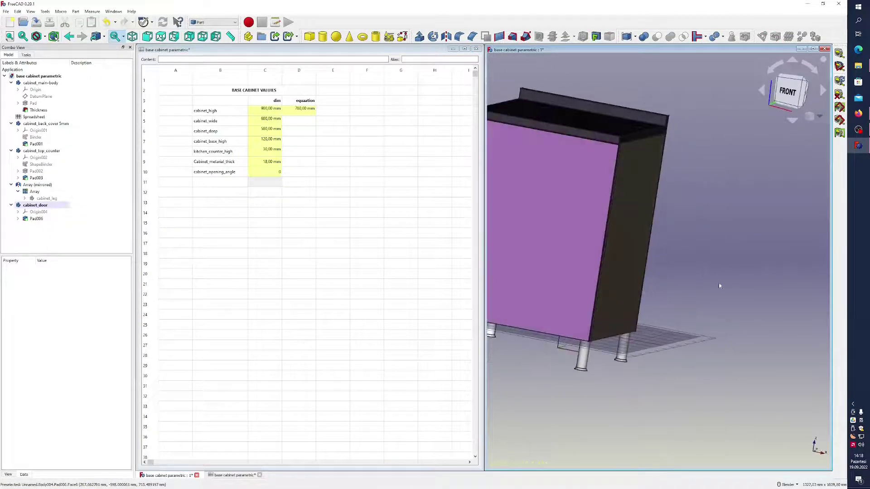
Step: Maximize the 3D view and select the closed door
left_click(226, 476)
left_click(220, 203)
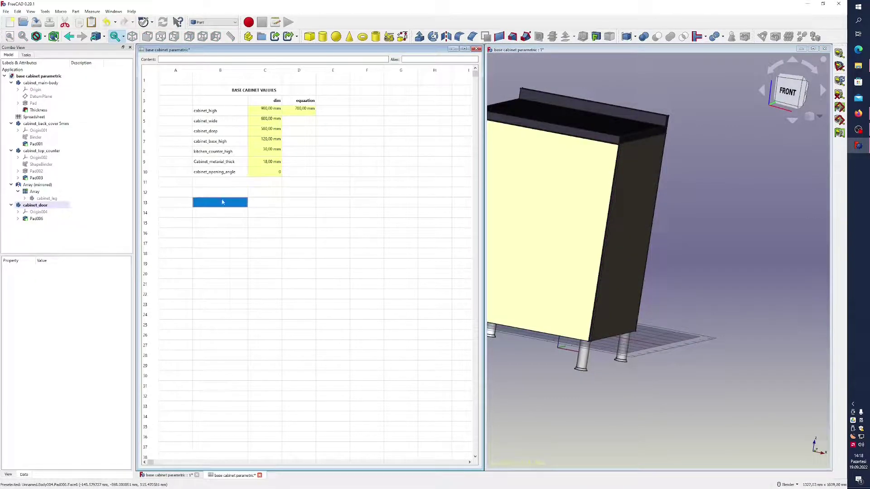
key("Up")
key("Up")
left_click(183, 479)
left_click(222, 204)
key("Up")
key("Up")
left_click(173, 476)
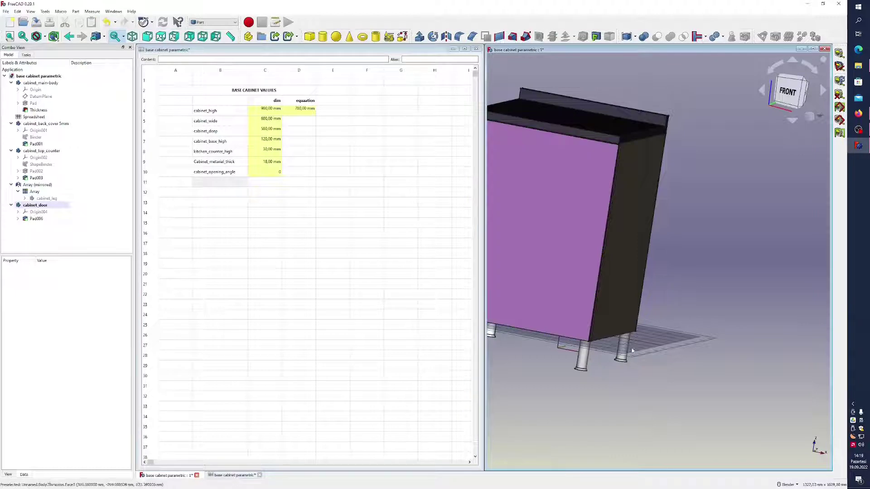
double_click(541, 50)
mouse_move(498, 227)
middle_mouse_down()
mouse_move(408, 254)
mouse_move(367, 246)
middle_mouse_up()
left_click(366, 246)
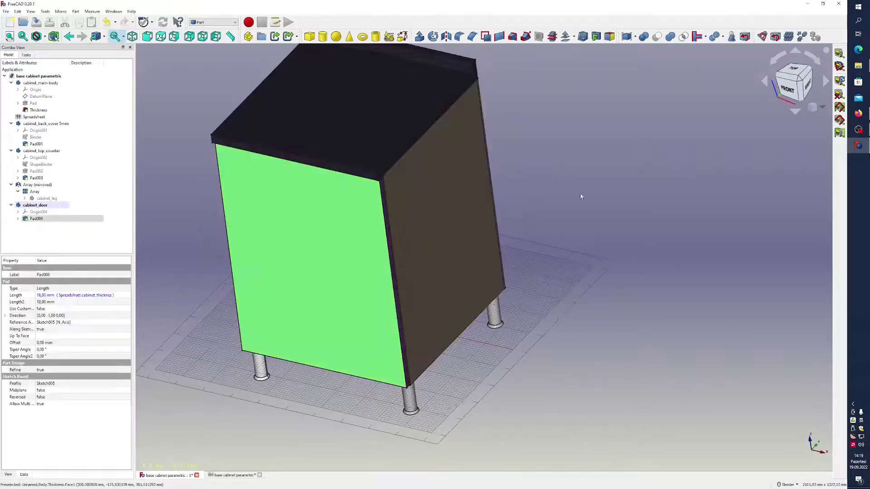
Step: Switch to the Part Design workbench and select the closed purple door in the 3D view
left_click(213, 23)
left_click(220, 113)
left_click(8, 54)
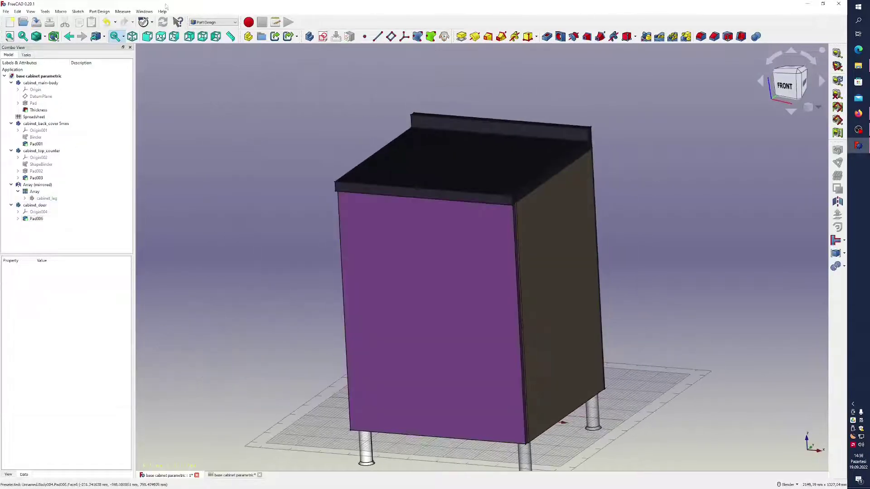
middle_click_drag(216, 164, 575, 266)
left_click(545, 276)
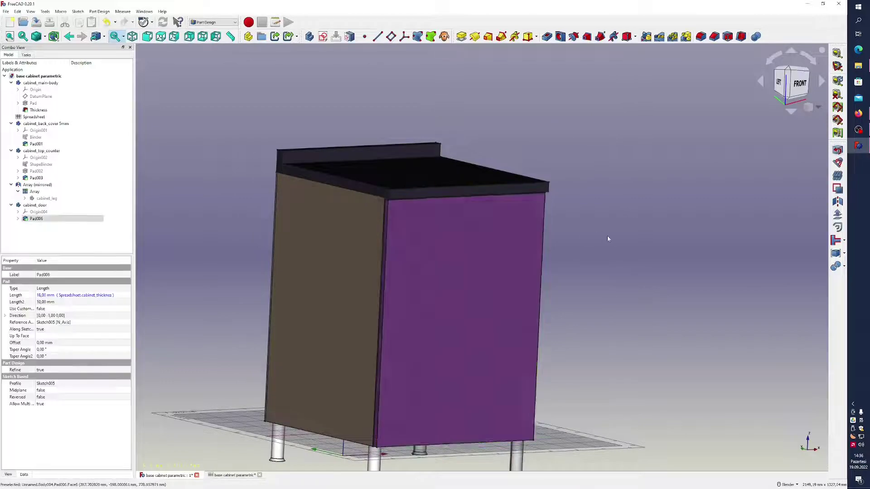
middle_click_drag(607, 238, 462, 258)
mouse_move(386, 245)
middle_mouse_down()
mouse_move(505, 253)
mouse_move(492, 235)
mouse_move(432, 245)
mouse_move(529, 243)
mouse_move(707, 302)
mouse_move(589, 285)
mouse_move(588, 272)
mouse_move(528, 258)
mouse_move(369, 266)
mouse_move(447, 303)
mouse_move(448, 240)
middle_mouse_up()
left_click(447, 240)
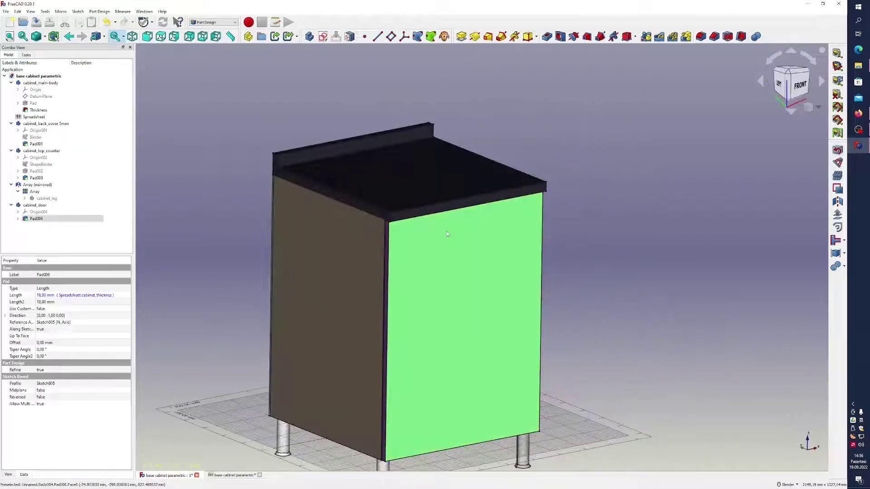
right_click(29, 217)
left_click(43, 225)
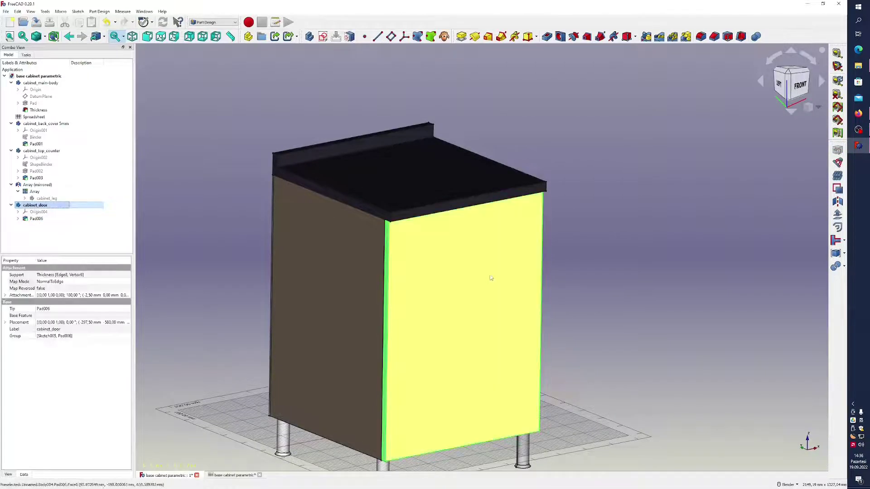
Step: Start a sketch on the door's front face with a handle rectangle and guide lines
left_click(490, 277)
left_click(310, 36)
scroll(421, 200, "up", 1)
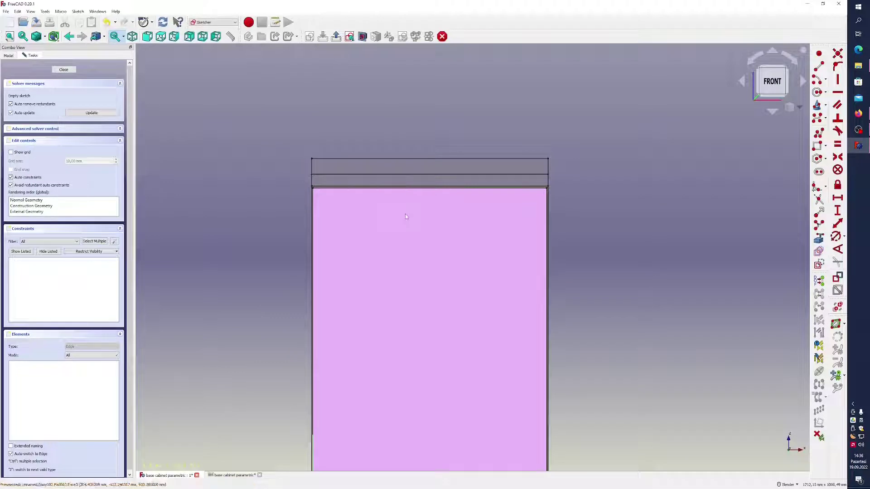
left_click(819, 146)
left_click(486, 206)
scroll(471, 224, "up", 1)
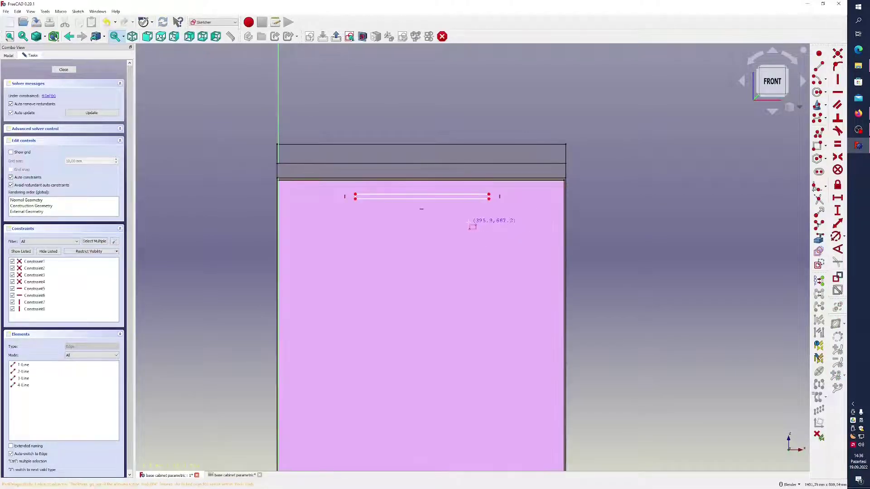
left_click(521, 181)
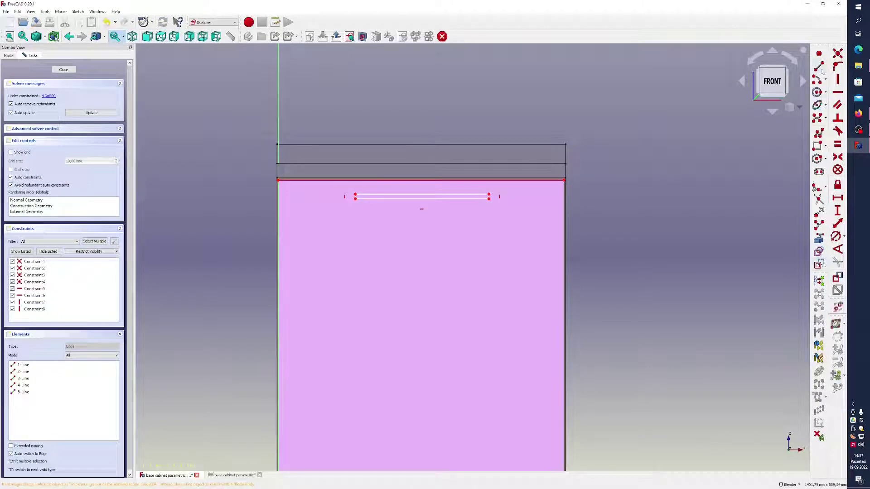
left_click(355, 195)
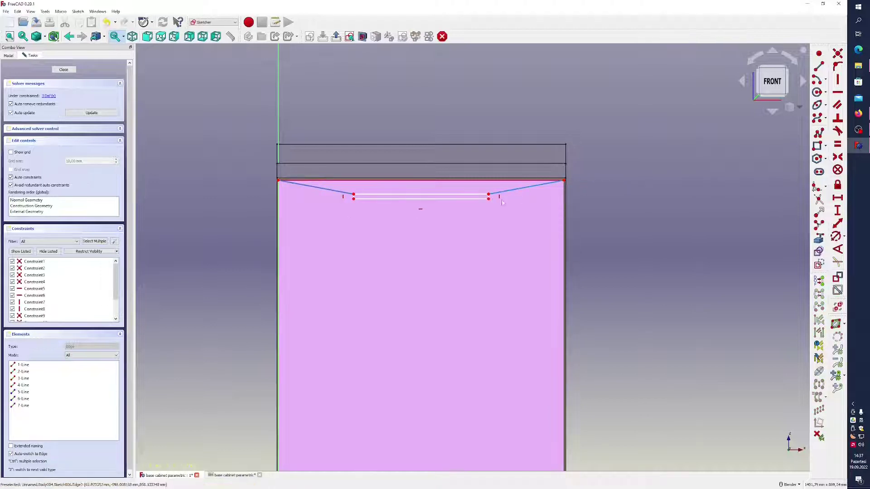
scroll(436, 201, "up", 2)
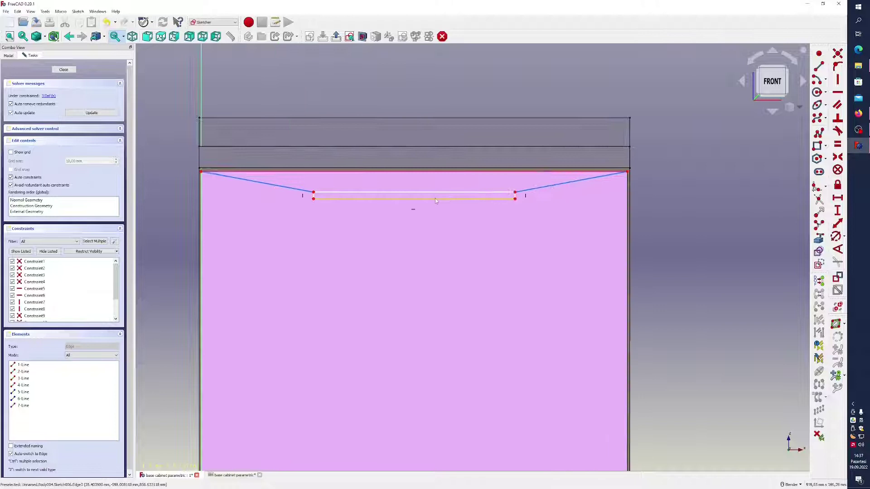
Step: Constrain the handle to 250 mm wide, 10 mm tall and 40 mm below the top edge
left_click(343, 204)
type("l")
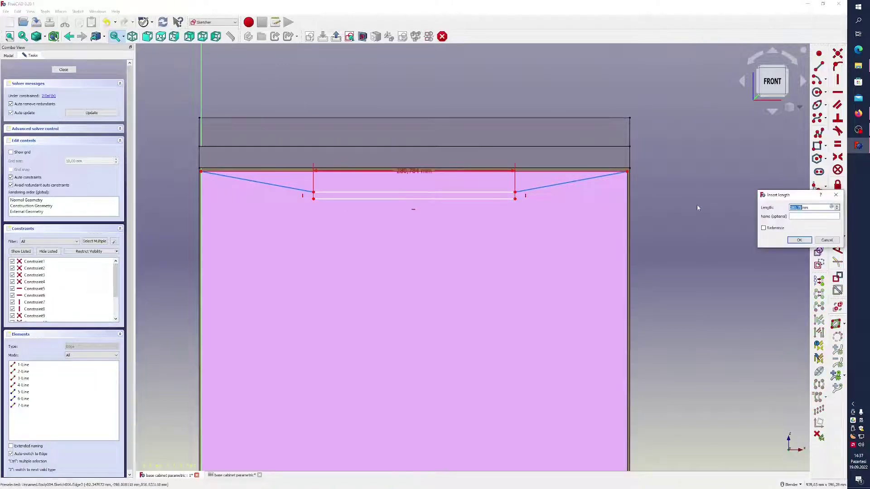
type("250")
key("Return")
scroll(483, 202, "up", 1)
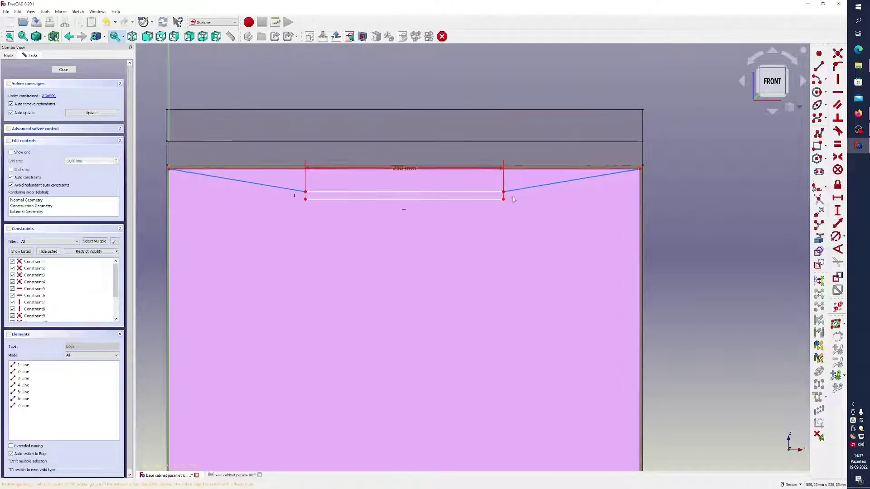
left_click(483, 202)
key("i")
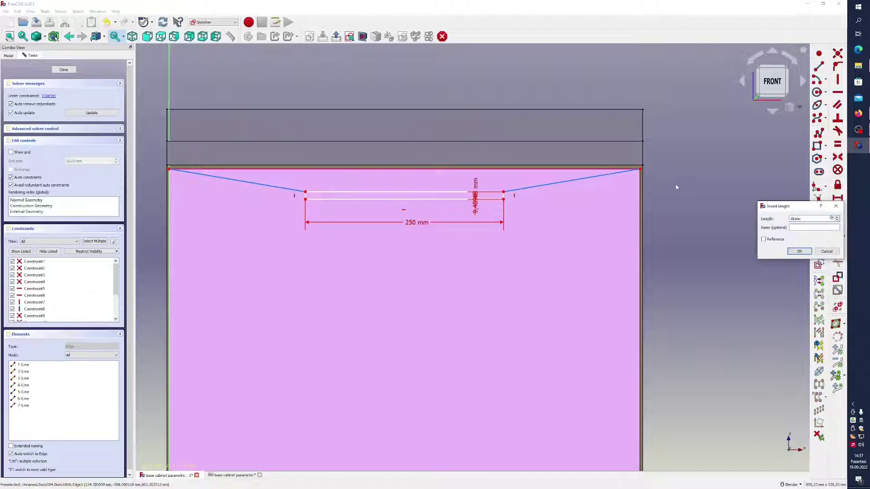
key("Return")
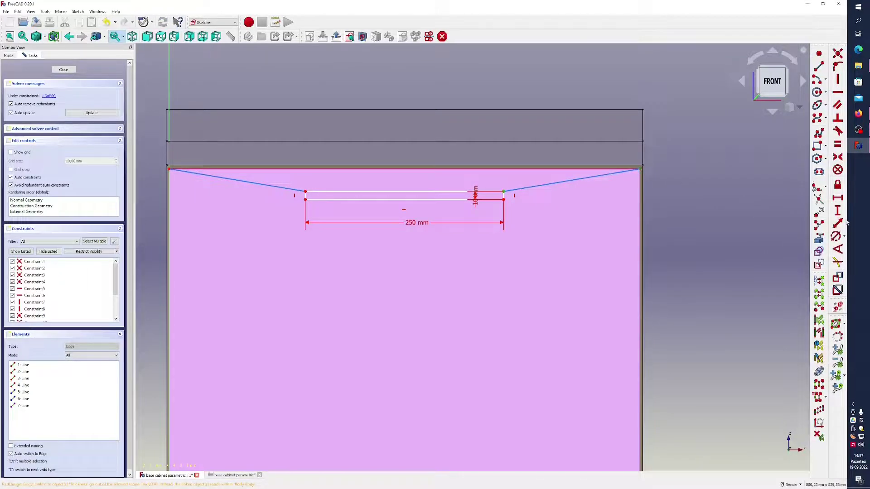
left_click(841, 212)
type("40")
key("Return")
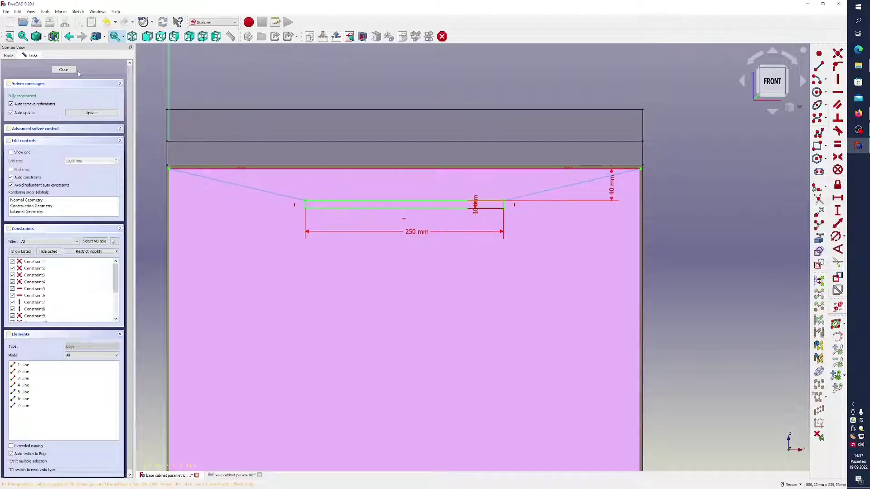
left_click(72, 70)
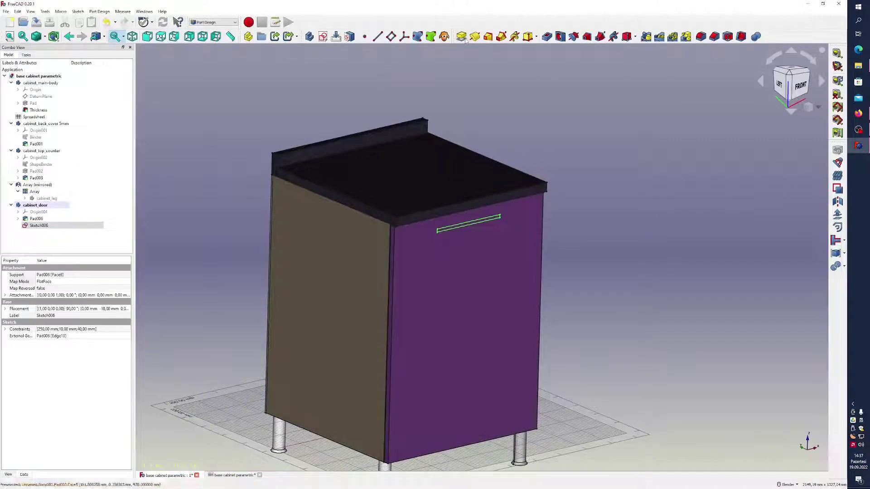
Step: Pad the handle sketch 20 mm and start a new sketch on the handle's front face
left_click(464, 39)
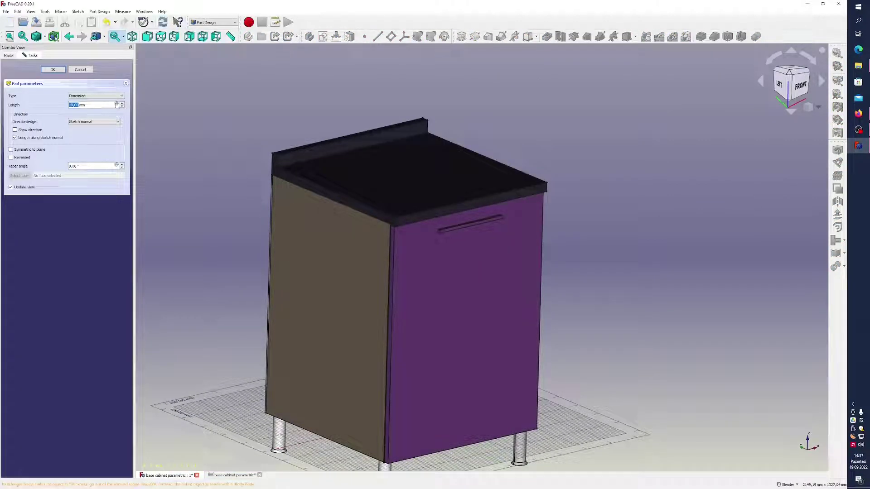
type("0")
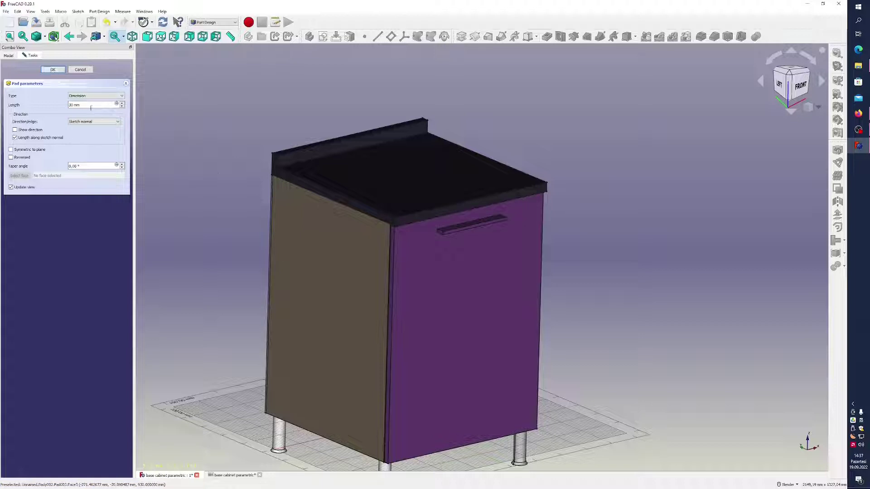
left_click(53, 69)
scroll(460, 227, "up", 5)
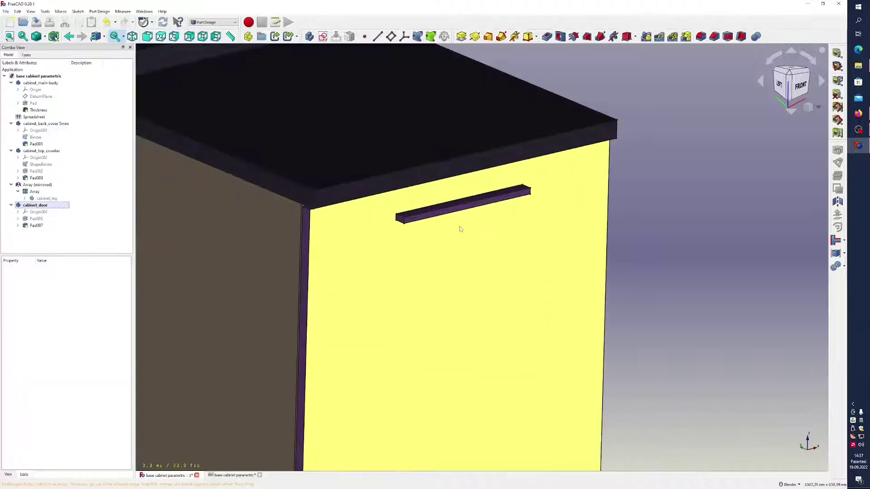
middle_click_drag(460, 227, 426, 96)
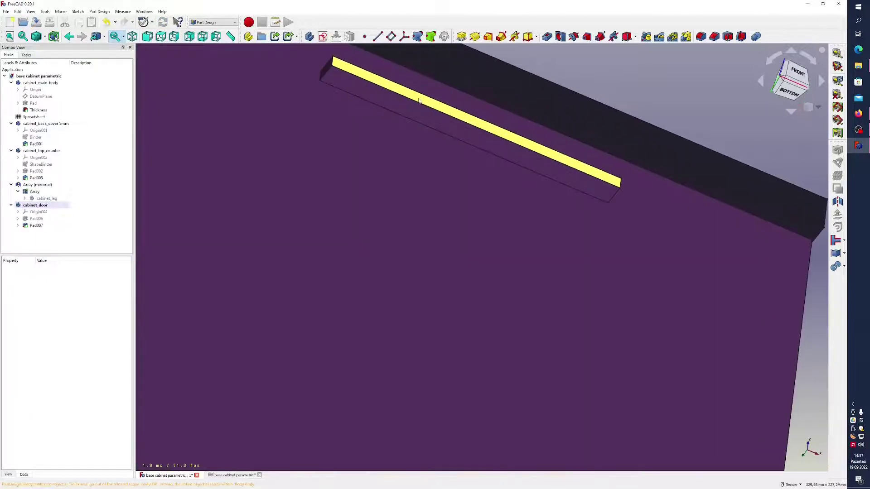
left_click(424, 98)
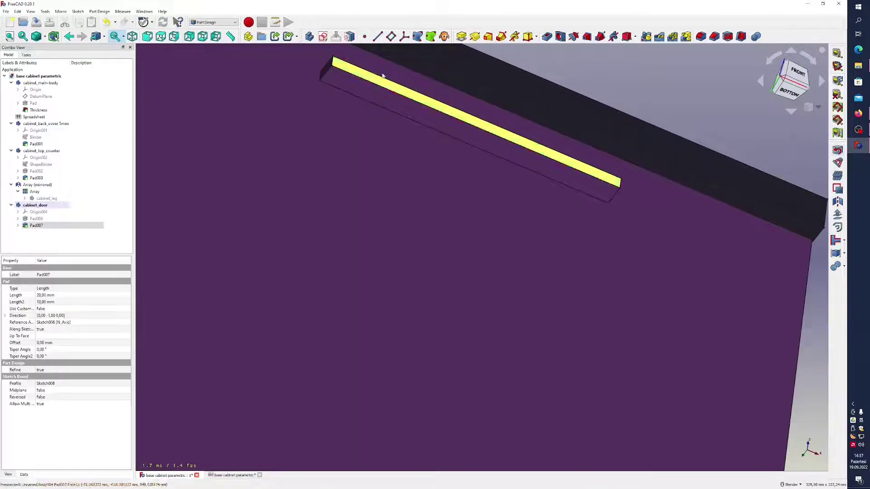
left_click(323, 36)
Step: Draw the closed tapered handle profile with a top edge, two slanted sides and a bottom edge
left_click(819, 240)
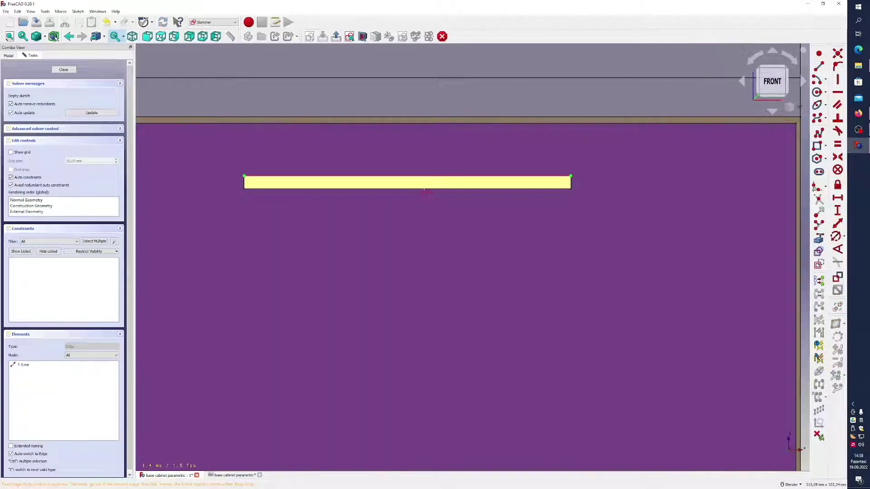
left_click(421, 189)
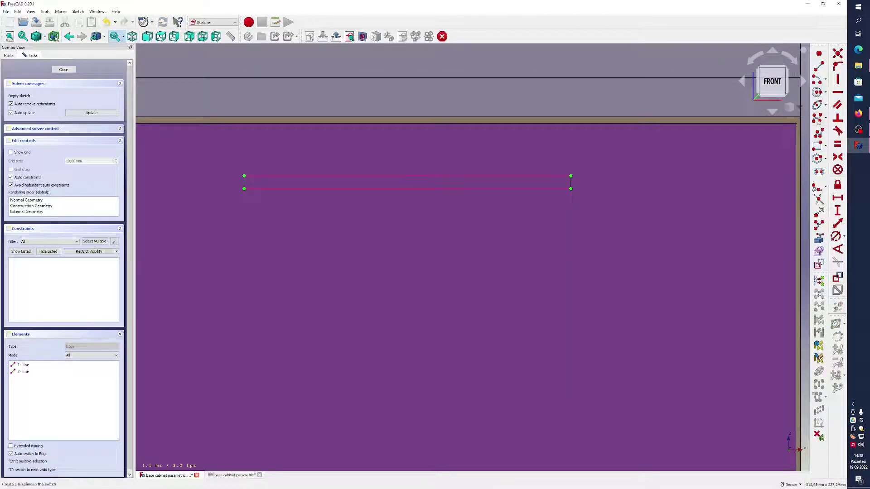
left_click(245, 176)
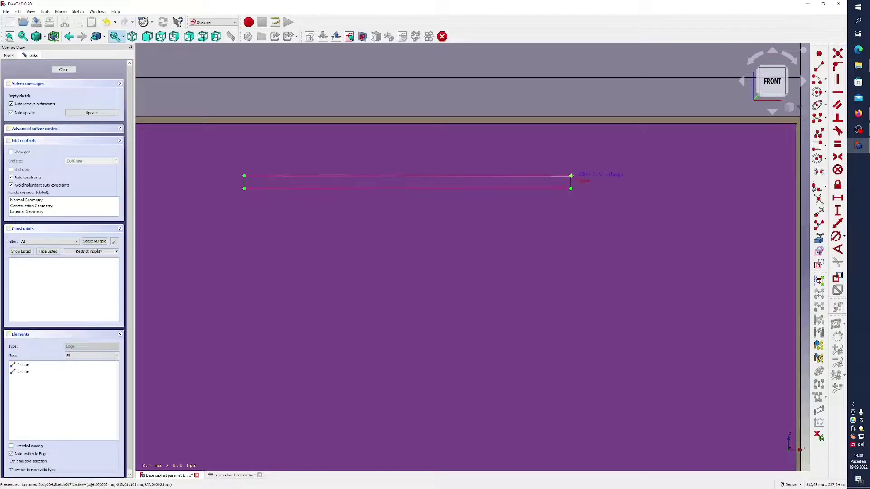
left_click(571, 176)
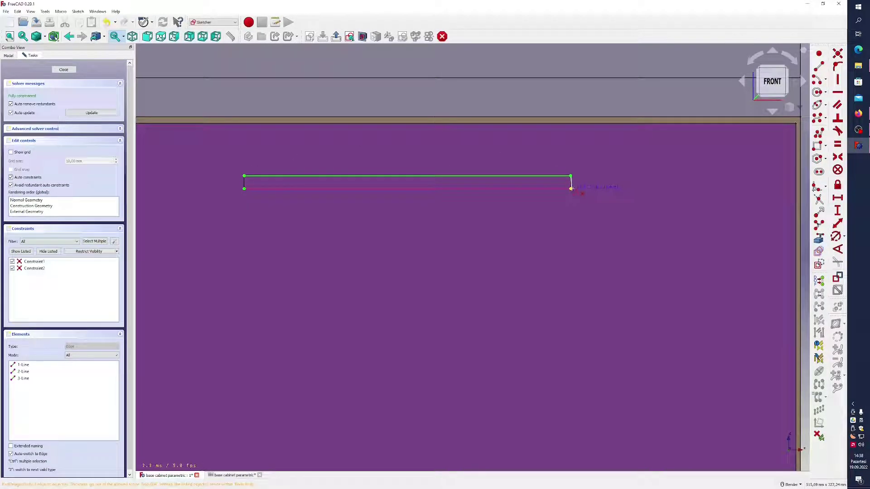
left_click(555, 208)
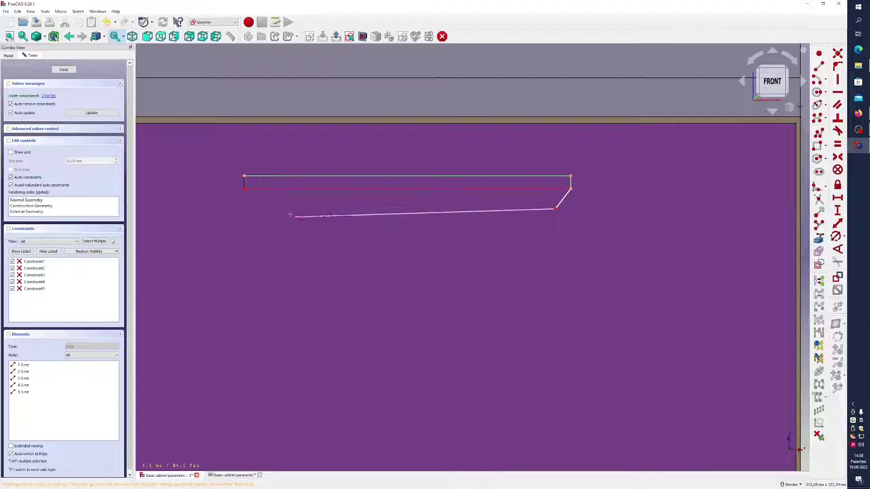
left_click(257, 209)
left_click(244, 188)
left_click(244, 176)
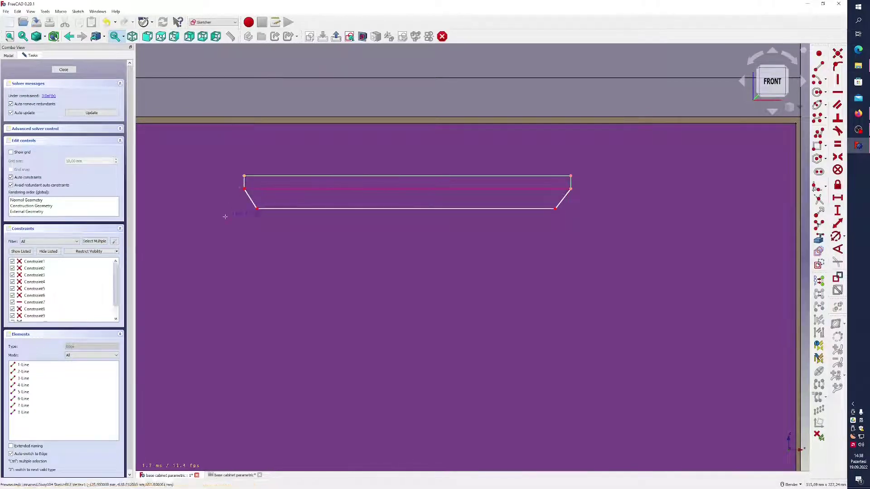
Step: Add angle constraints to both slanted sides and a vertical height constraint to the profile
left_click(249, 201)
left_click(290, 189)
left_click(837, 250)
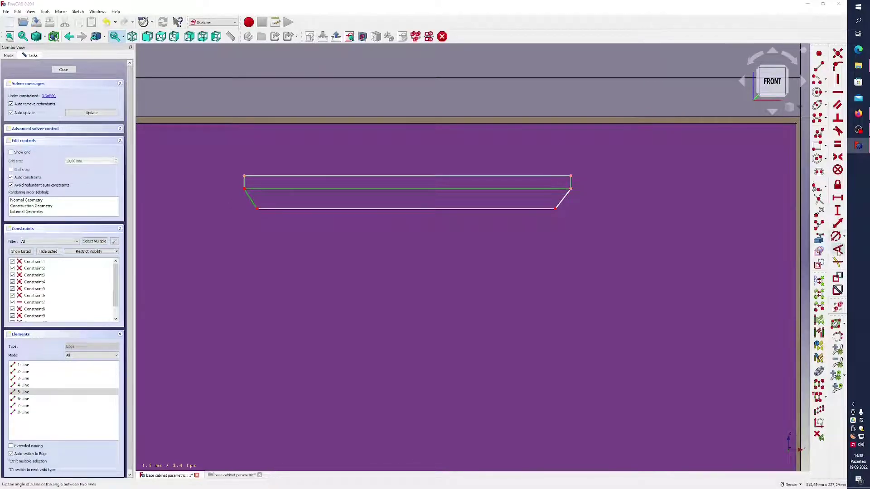
key("Return")
left_click(560, 207)
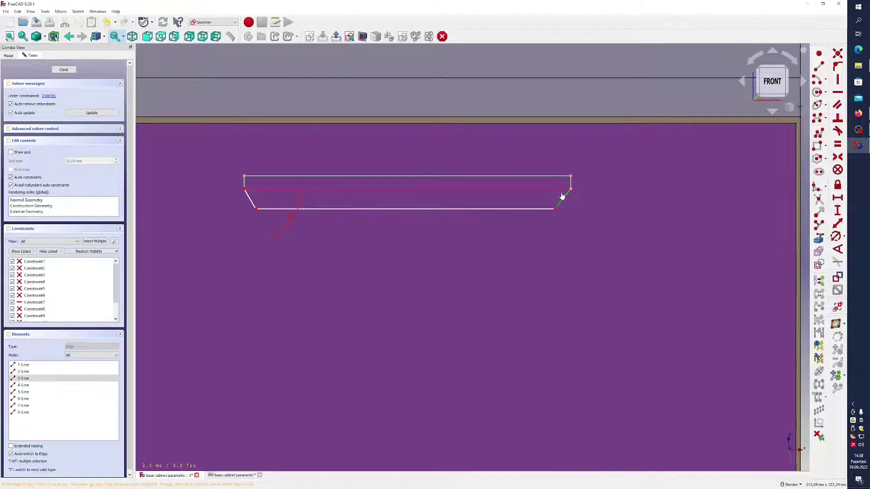
left_click(562, 189)
left_click(837, 249)
key("Return")
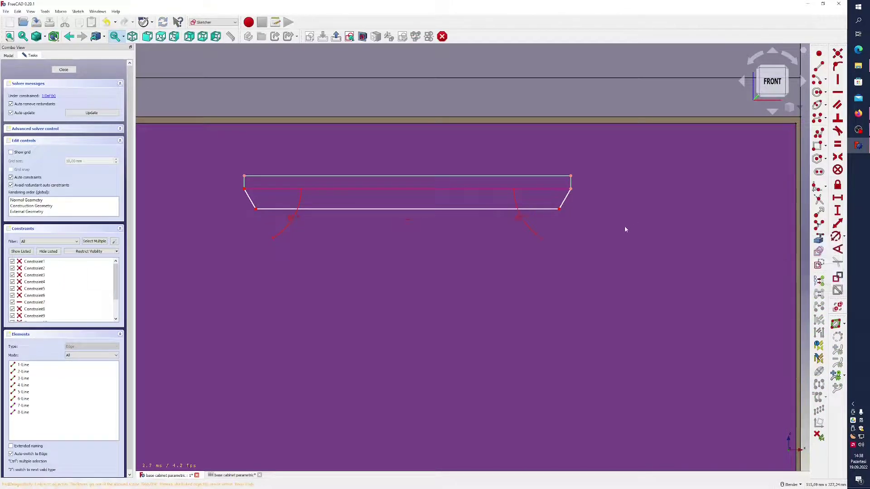
left_click(560, 210)
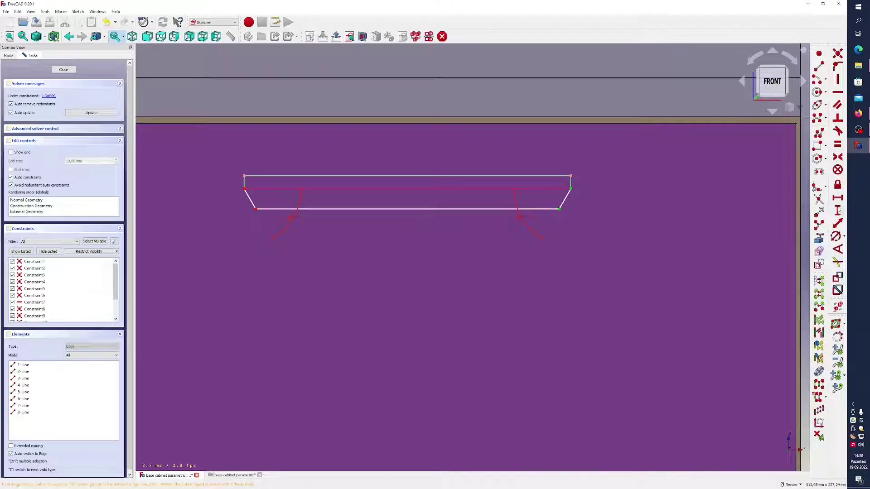
left_click(837, 211)
key("Return")
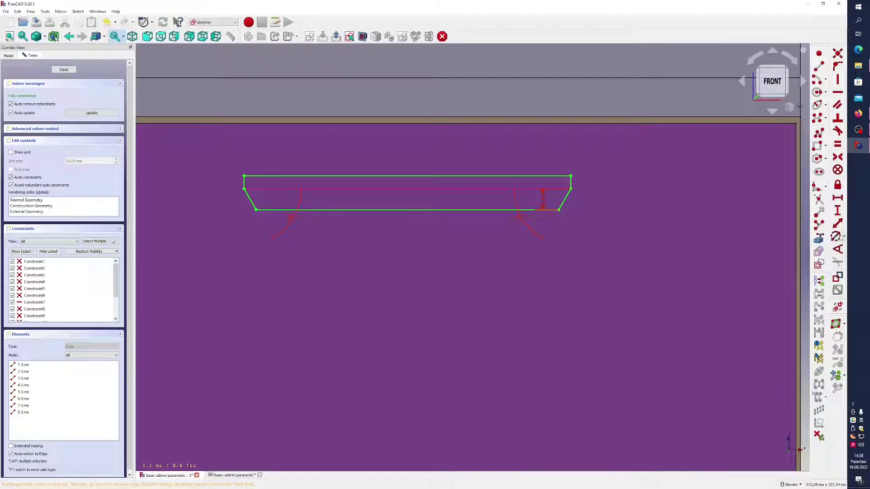
Step: Round the bottom-right and bottom-left corners of the profile with sketch fillets
left_click(826, 187)
left_click(752, 192)
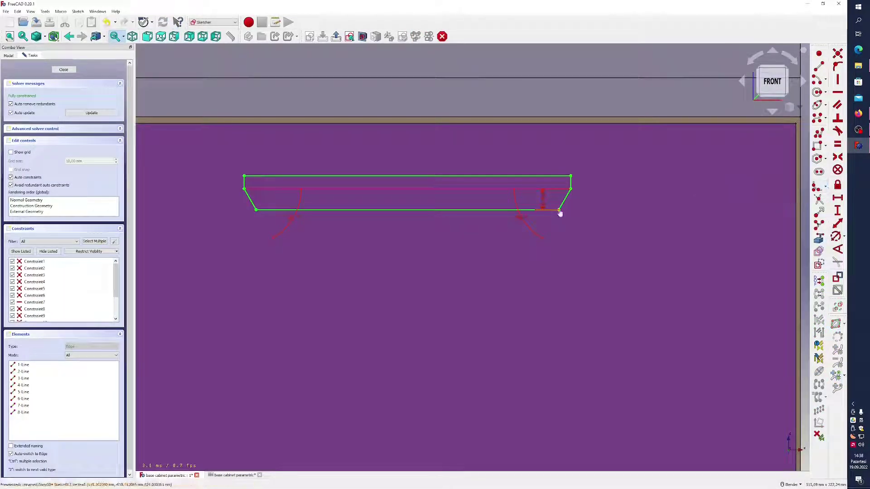
left_click(559, 210)
left_click(256, 210)
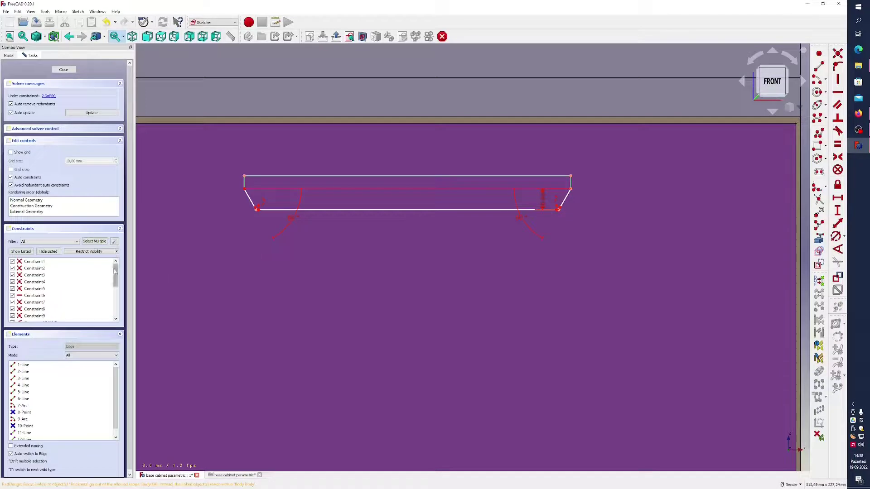
scroll(115, 395, "down", 1)
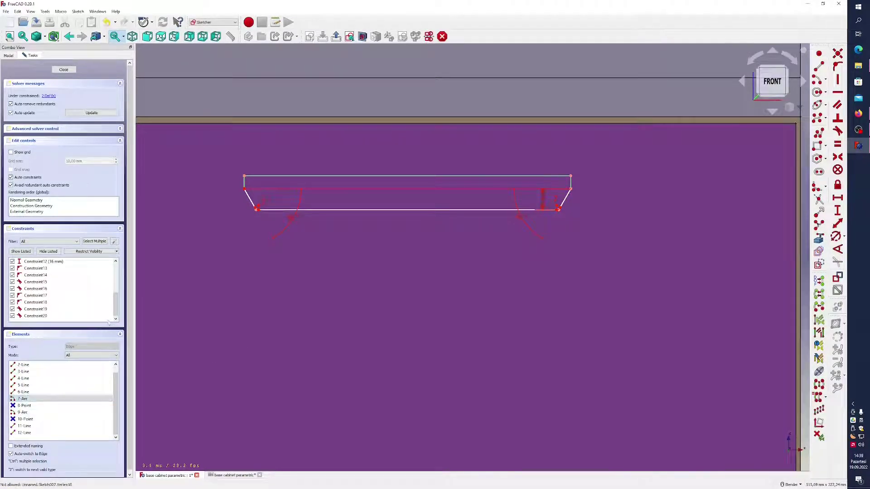
right_click(149, 361)
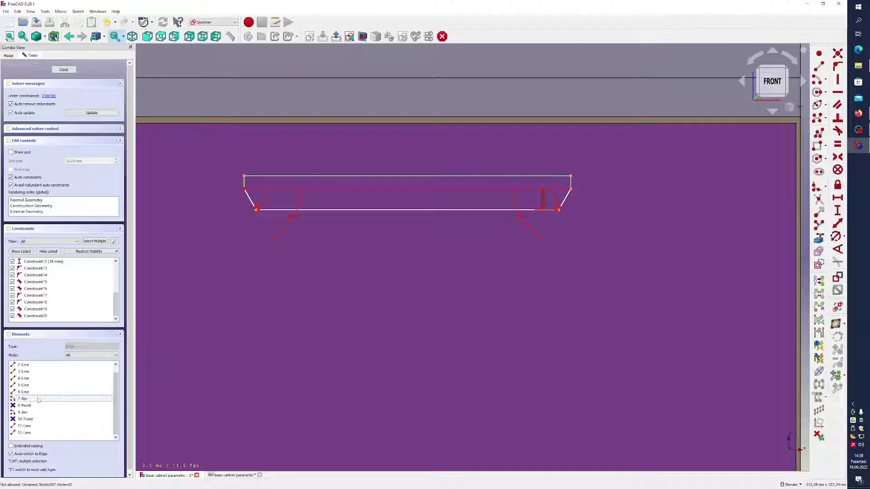
Step: Make both corner arcs equal with a 14 mm radius and close the sketch
left_click(38, 401)
left_click(22, 412, "ctrl")
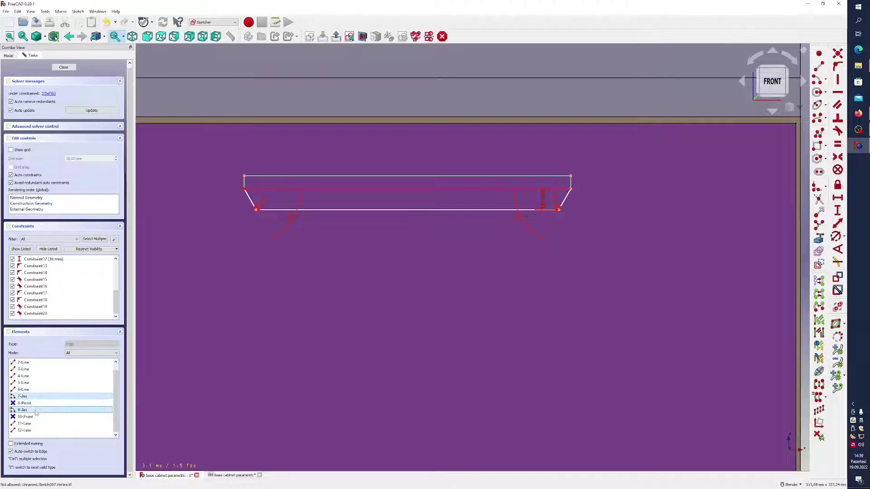
scroll(249, 238, "up", 2)
key("e")
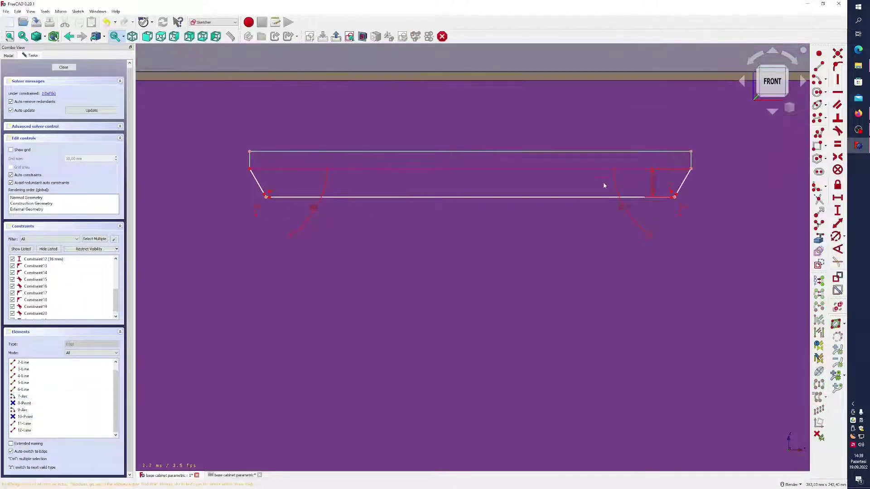
scroll(603, 181, "up", 3)
left_click(669, 197)
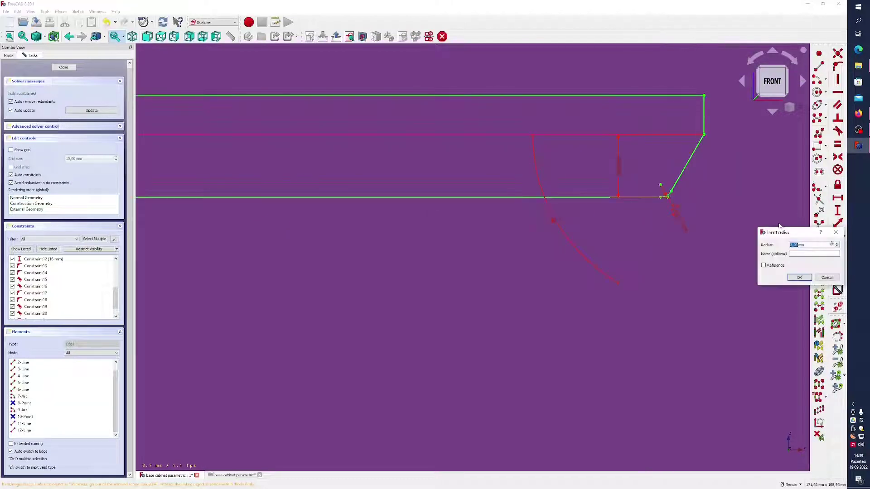
key("Return")
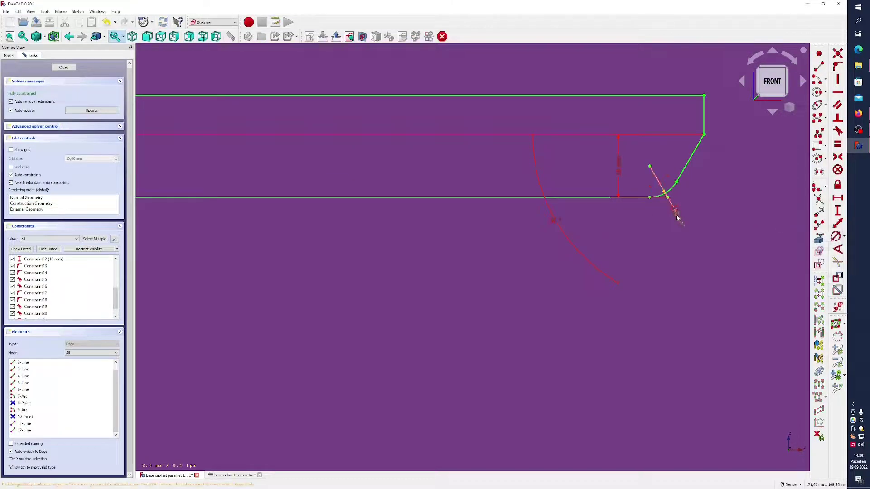
double_click(675, 209)
type("14")
key("Return")
scroll(677, 218, "down", 3)
scroll(563, 242, "down", 2)
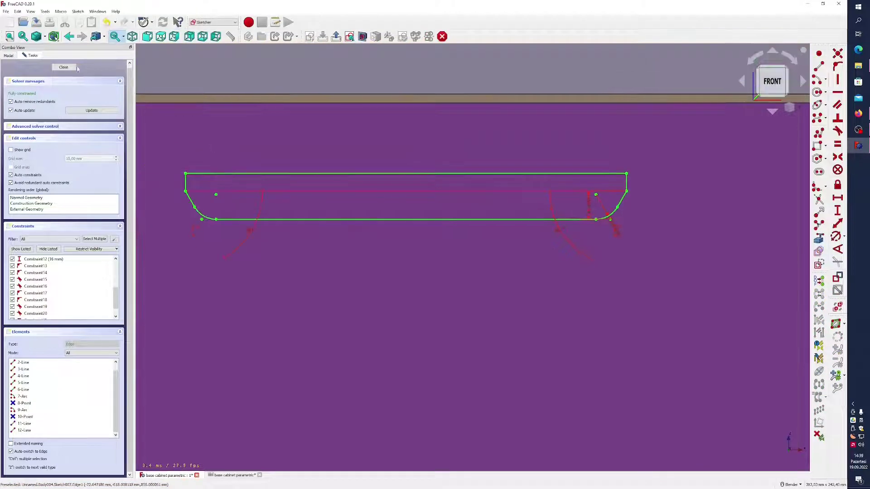
left_click(63, 67)
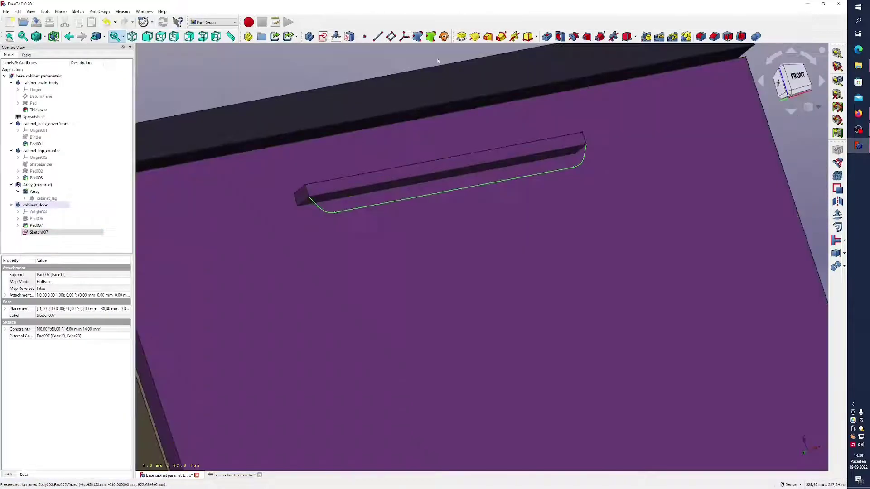
Step: Pad the handle sketch 4 mm into the shaped grip and inspect it
left_click(461, 36)
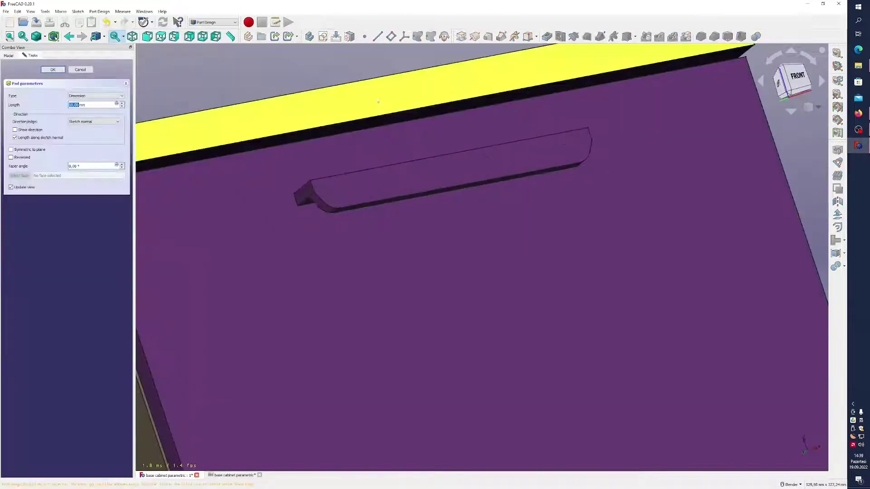
key("Return")
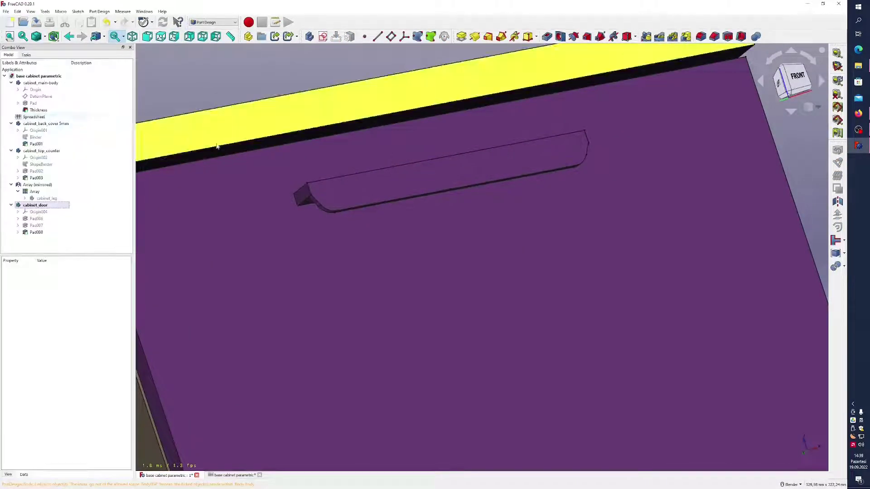
mouse_move(142, 288)
middle_mouse_down()
mouse_move(528, 278)
mouse_move(74, 225)
middle_mouse_up()
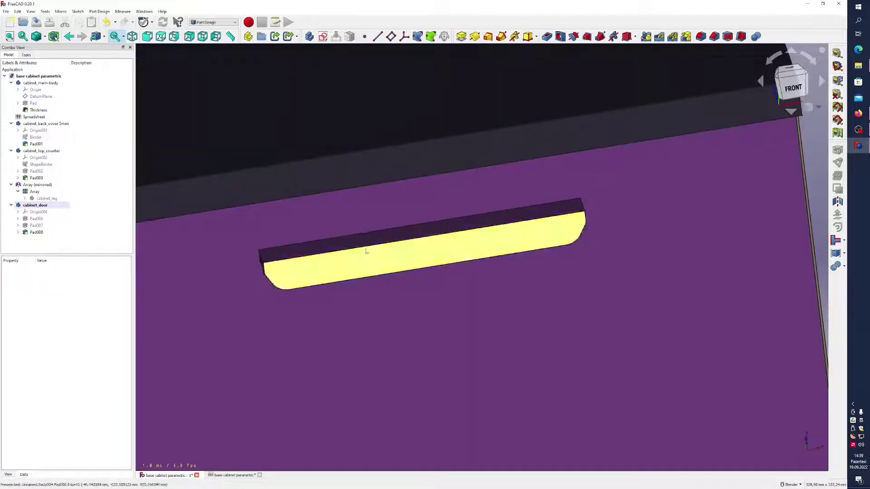
mouse_move(366, 248)
middle_mouse_down()
mouse_move(417, 196)
mouse_move(398, 206)
mouse_move(481, 242)
mouse_move(348, 253)
middle_mouse_up()
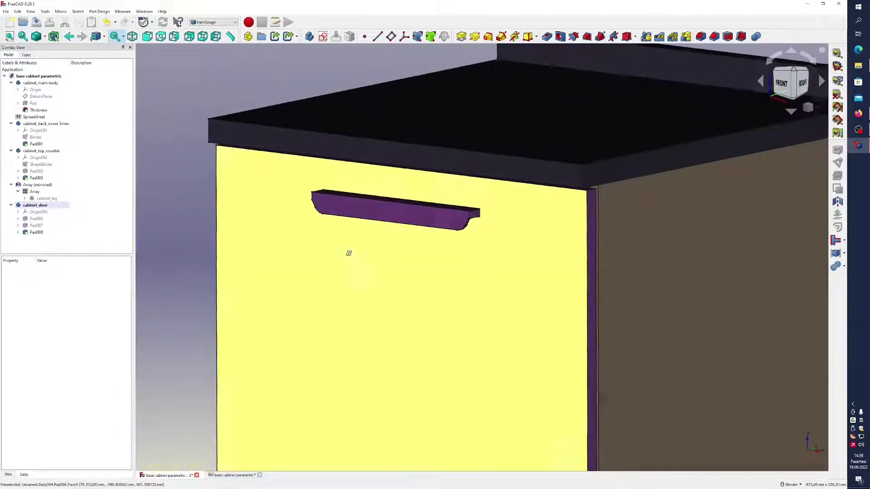
scroll(348, 253, "down", 3)
mouse_move(412, 266)
middle_mouse_down()
mouse_move(560, 154)
mouse_move(482, 319)
mouse_move(234, 279)
middle_mouse_up()
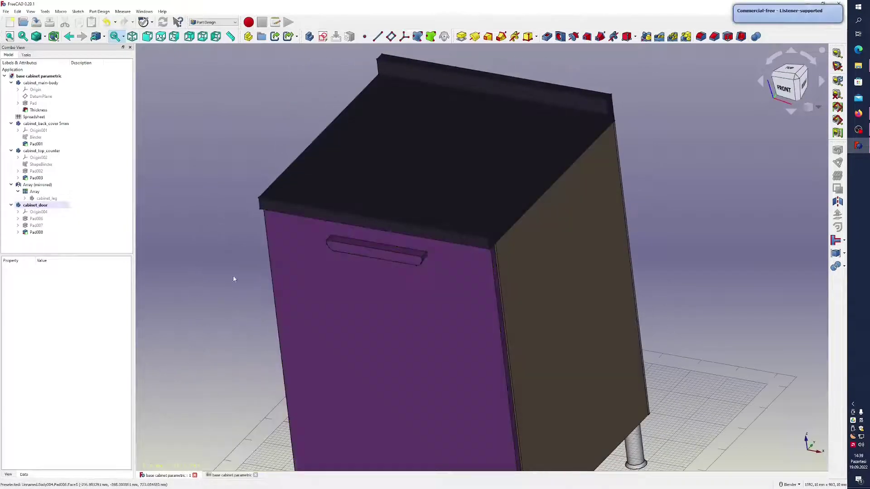
Step: Tile the model and spreadsheet side by side and set the opening angle in C10 to 60
left_click(144, 11)
left_click(152, 48)
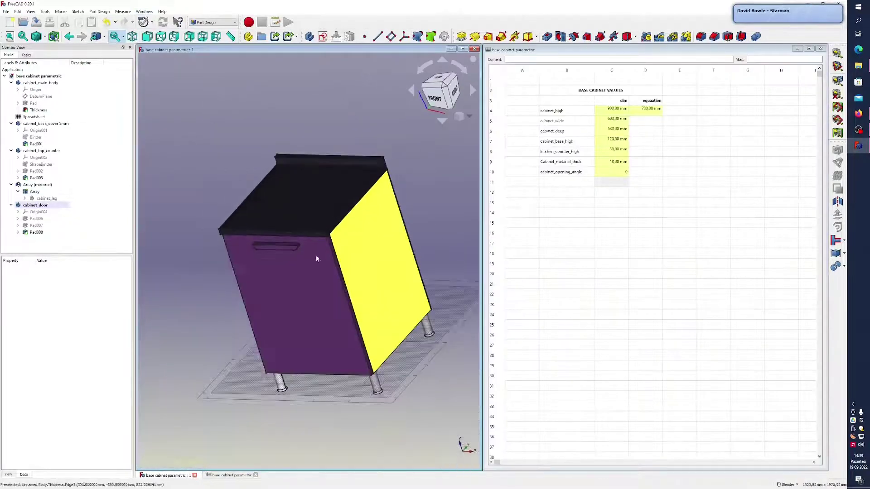
middle_click_drag(317, 259, 326, 344)
left_click(623, 173)
type("60")
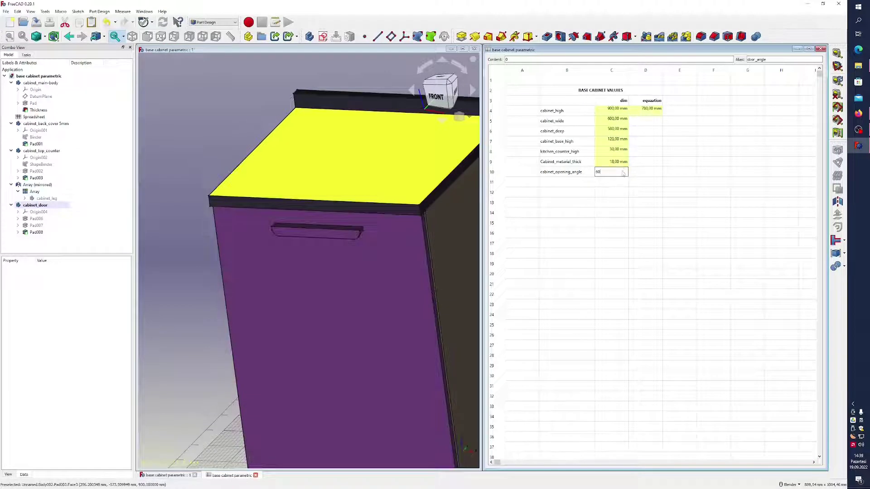
key("Return")
mouse_move(356, 310)
middle_mouse_down()
mouse_move(373, 276)
mouse_move(395, 286)
middle_mouse_up()
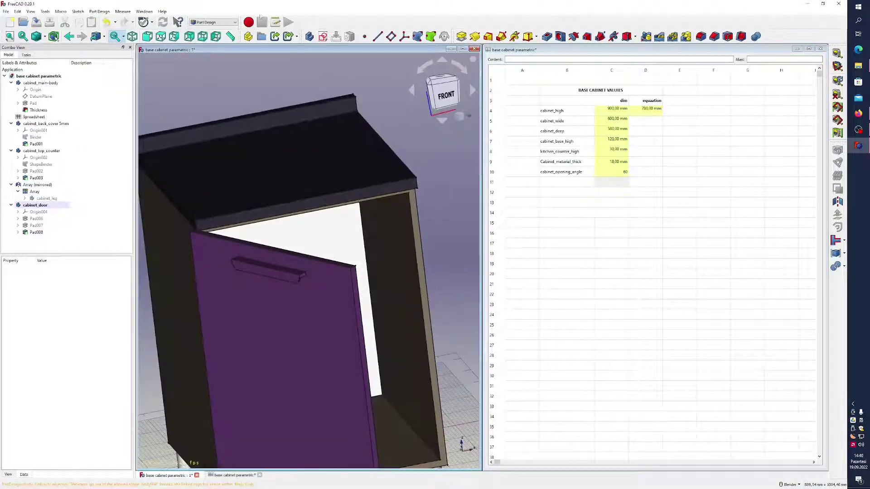
Step: Switch to the Part workbench and inspect the opened door and handle
left_click(213, 22)
left_click(213, 112)
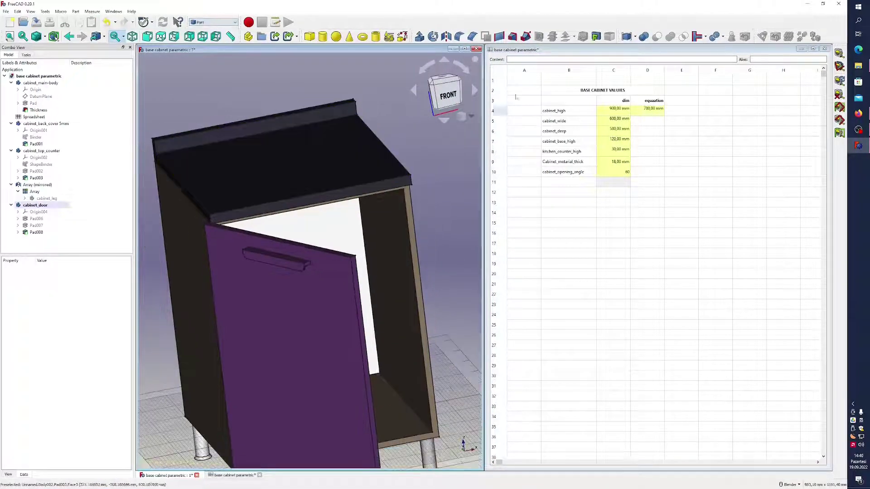
scroll(277, 256, "up", 5)
scroll(277, 255, "up", 3)
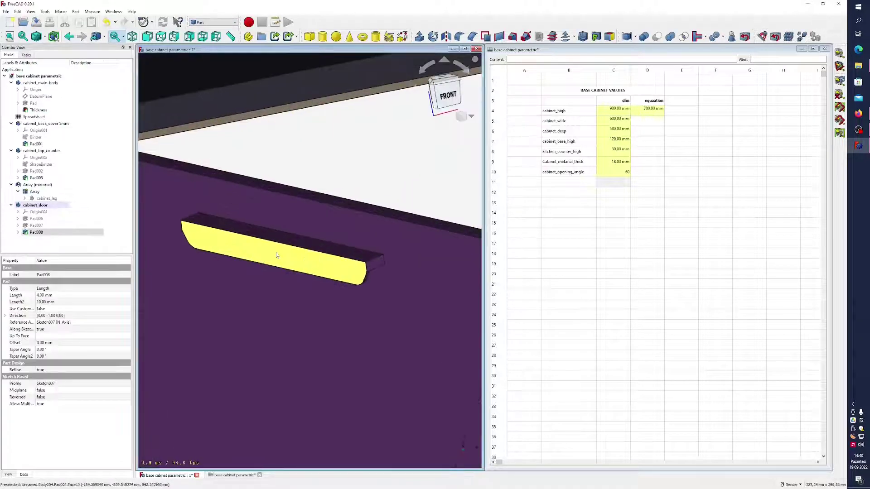
mouse_move(354, 260)
middle_mouse_down()
mouse_move(322, 292)
mouse_move(331, 258)
mouse_move(379, 223)
middle_mouse_up()
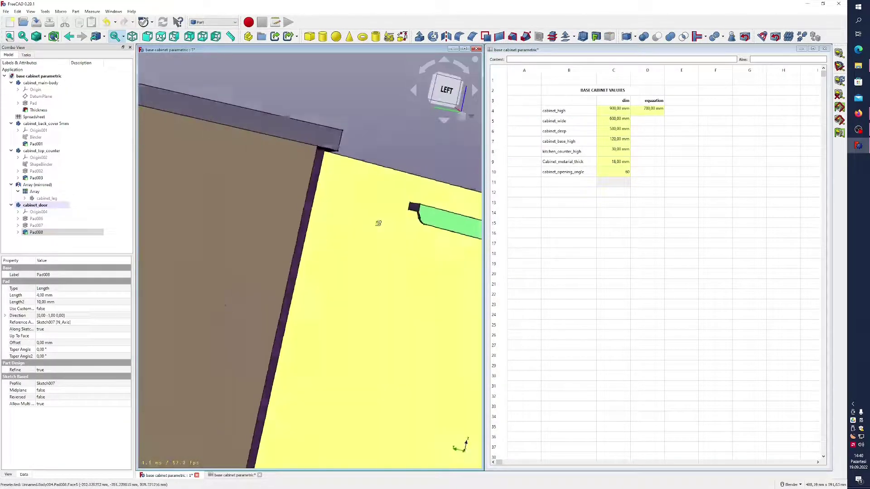
scroll(378, 223, "up", 3)
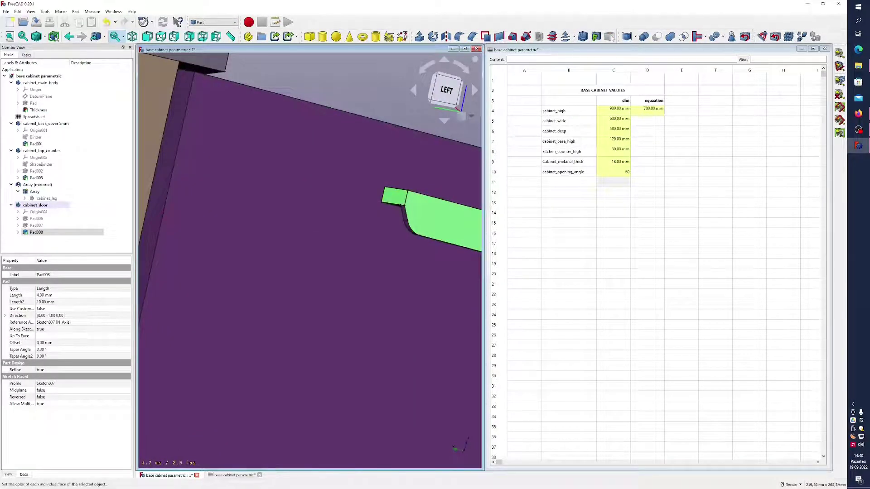
scroll(413, 237, "down", 3)
scroll(413, 237, "down", 1)
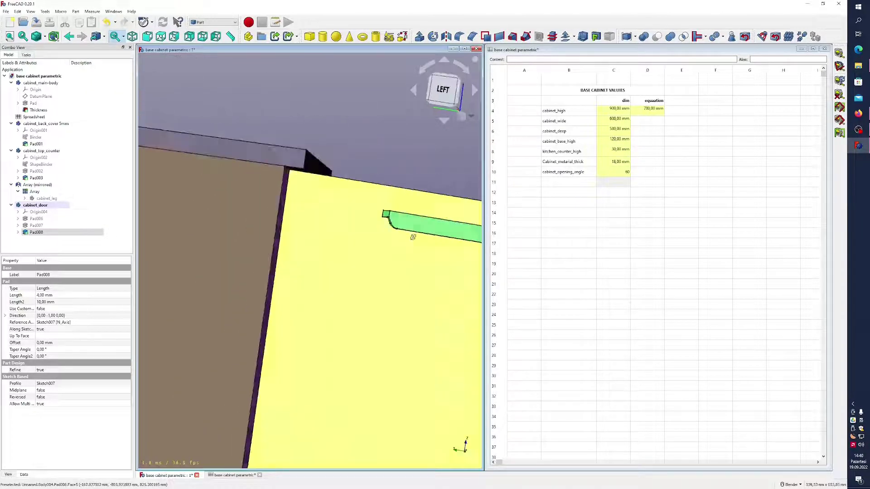
mouse_move(413, 237)
middle_mouse_down()
mouse_move(268, 179)
mouse_move(410, 127)
middle_mouse_up()
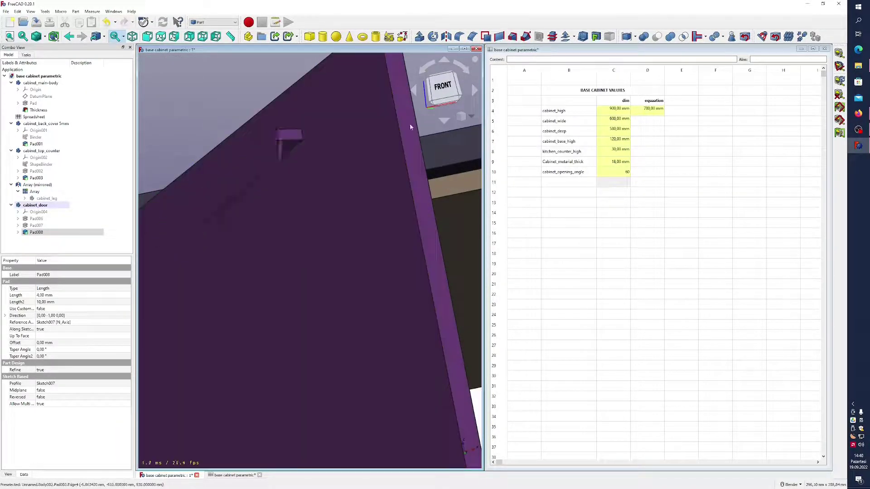
Step: Start per-face colouring and pick the handle's front and side faces
left_click(609, 37)
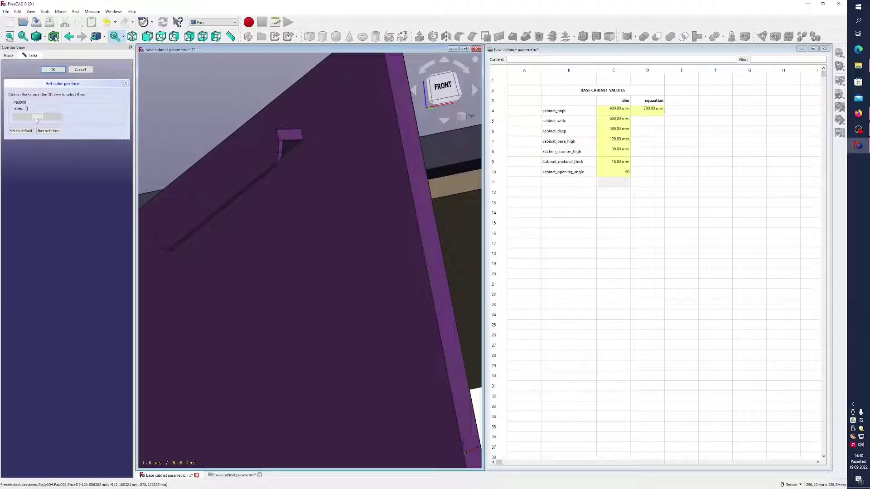
left_click(218, 200)
left_click(289, 134)
mouse_move(288, 134)
middle_mouse_down()
mouse_move(303, 162)
mouse_move(290, 299)
mouse_move(443, 261)
mouse_move(348, 255)
middle_mouse_up()
left_click(290, 299)
left_click(317, 295)
left_click(352, 168)
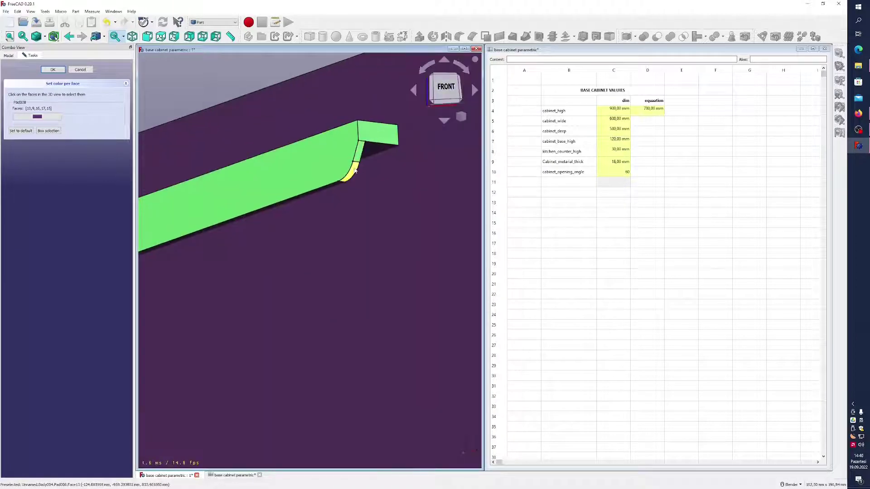
left_click(334, 188)
Step: Add the handle's remaining end faces to the face colouring list
middle_click_drag(334, 188, 349, 177)
left_click(458, 163)
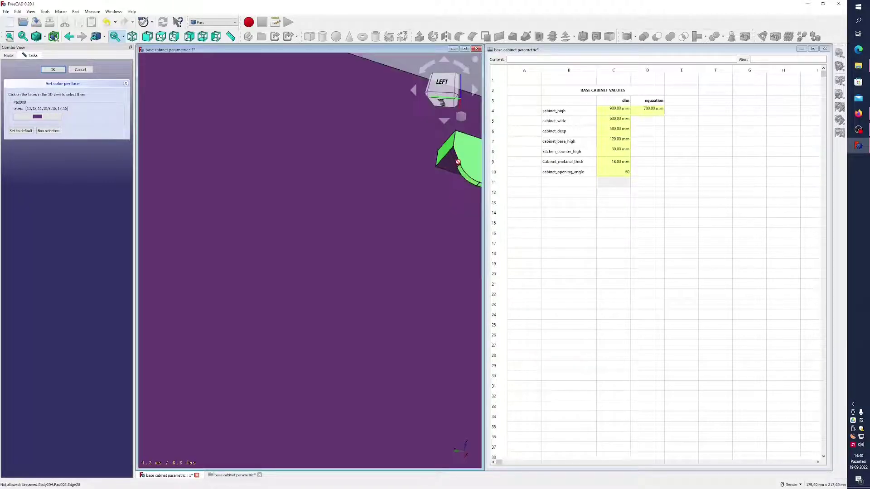
left_click(457, 162)
middle_click_drag(457, 162, 413, 231)
scroll(414, 231, "down", 3)
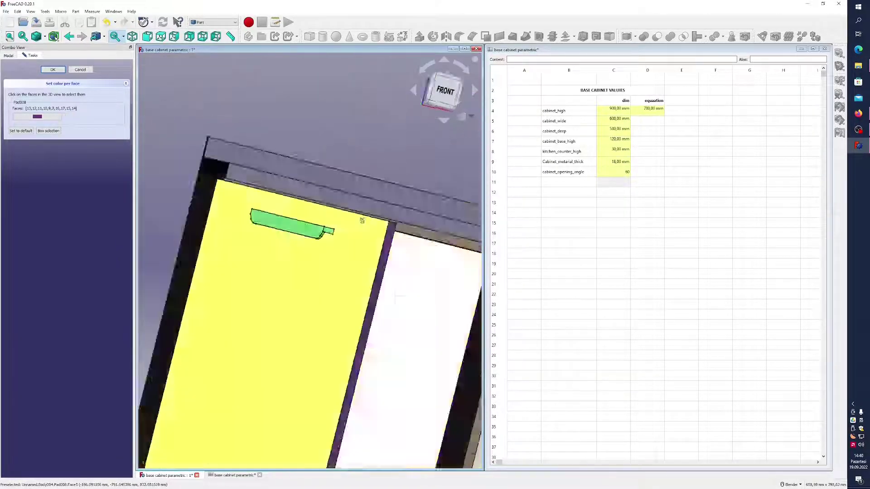
middle_click_drag(362, 219, 179, 221)
scroll(247, 227, "up", 3)
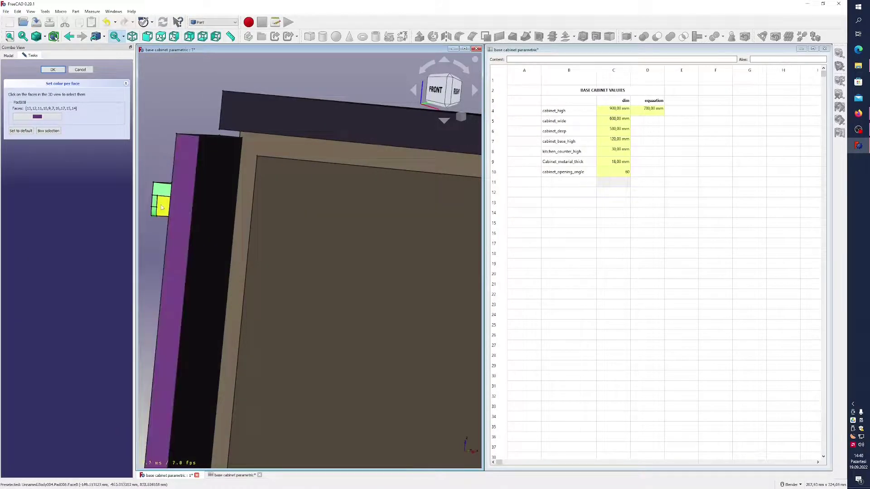
Step: Colour the picked handle faces white and apply the change
left_click(38, 117)
left_click_drag(503, 221, 503, 186)
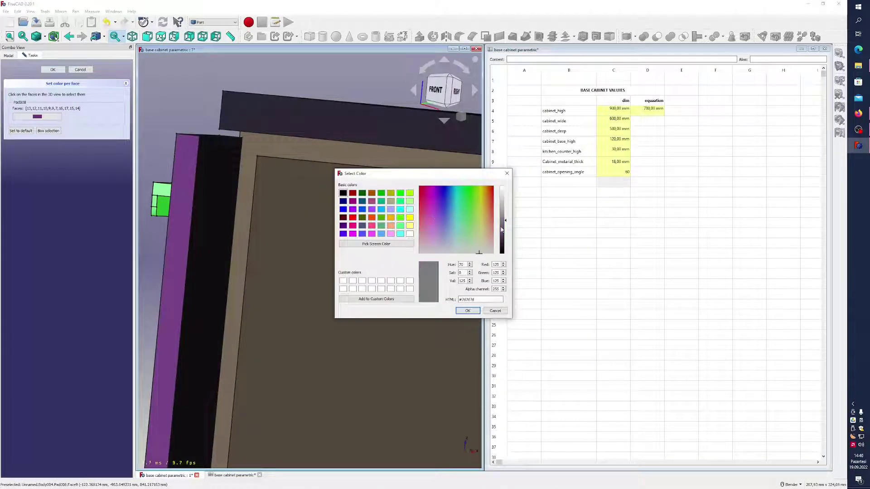
left_click(468, 311)
left_click(53, 69)
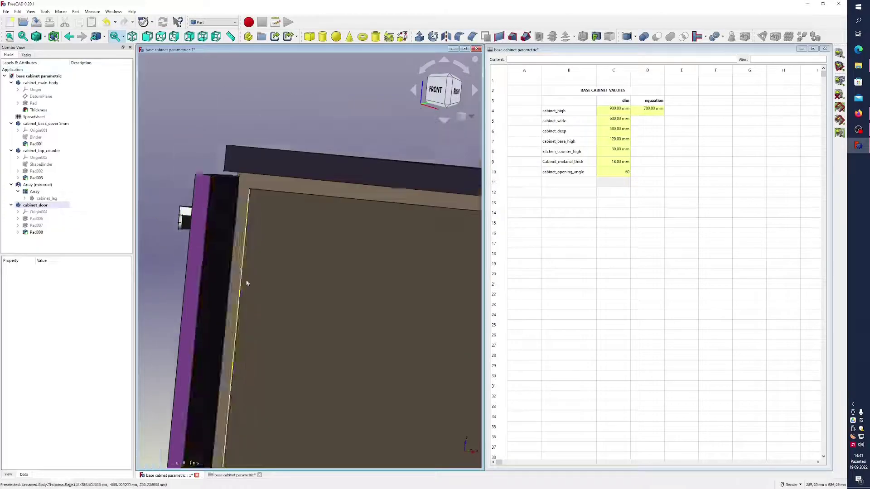
mouse_move(245, 283)
middle_mouse_down()
mouse_move(359, 258)
mouse_move(466, 200)
middle_mouse_up()
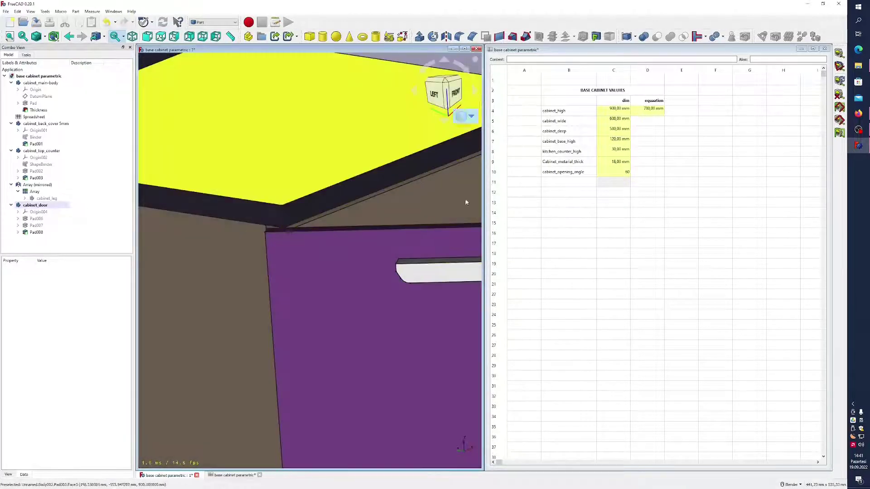
Step: Set the opening angle in C10 to 0 to close the door
left_click(610, 173)
type("0")
key("Return")
Step: Select all cabinet bodies, including door and countertop, in the full-width 3D view
left_click(386, 294)
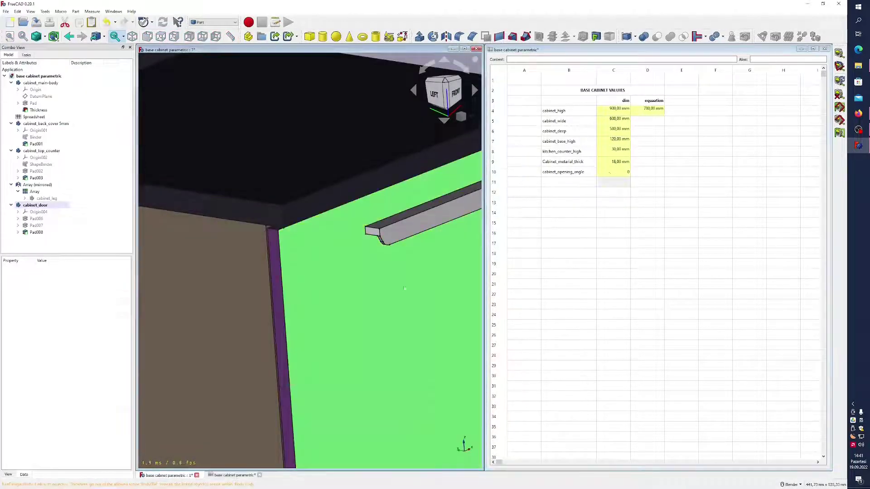
left_click(464, 48)
left_click(36, 178)
scroll(604, 328, "down", 3)
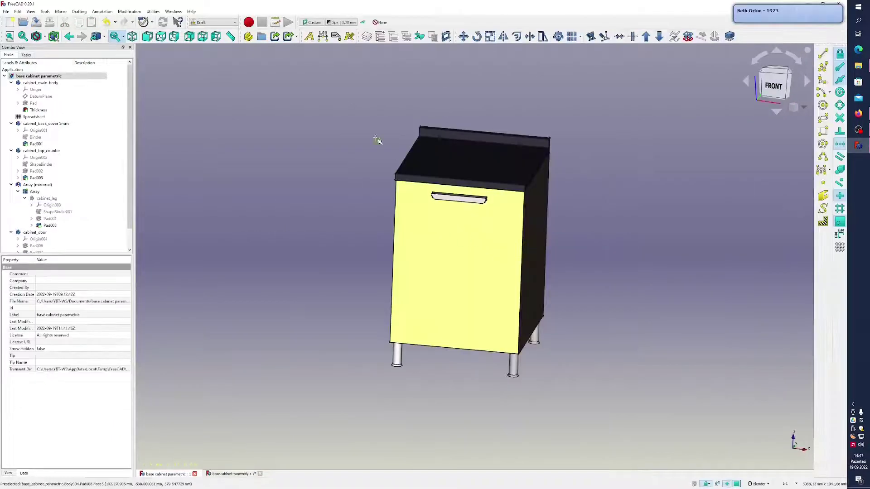
left_click_drag(341, 90, 611, 398)
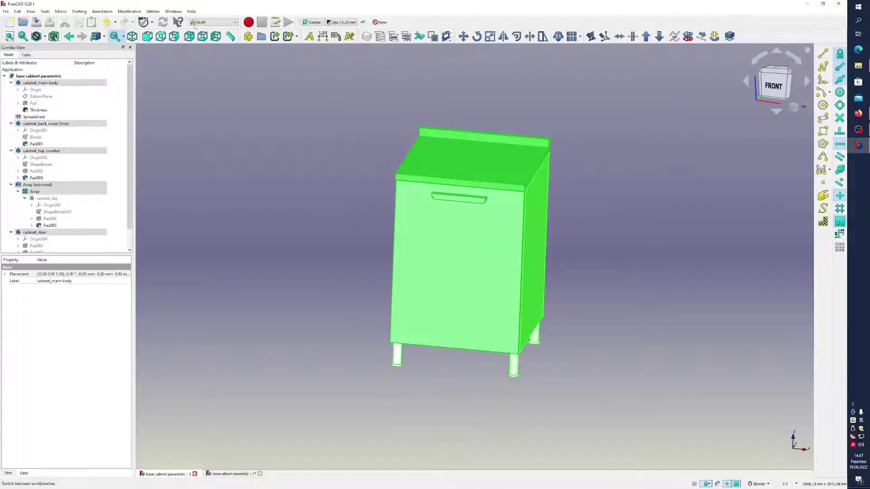
Step: Switch to the Part workbench and combine the selected bodies into a Compound
left_click(213, 22)
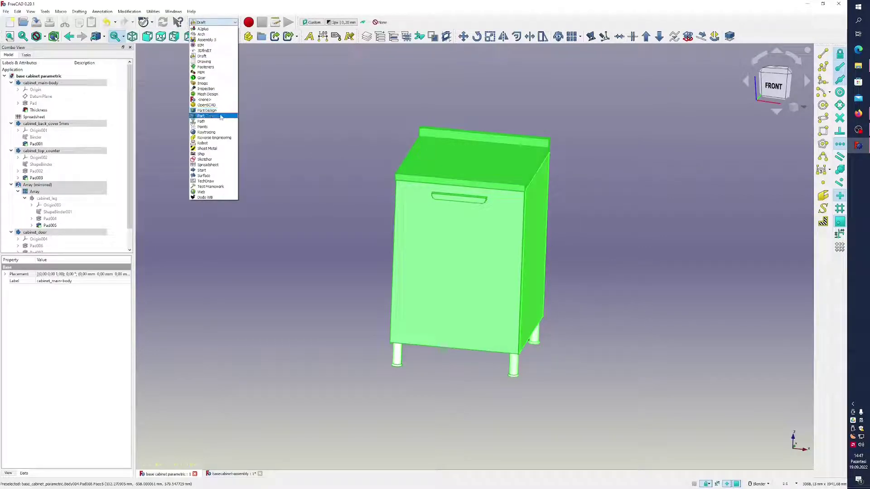
left_click(202, 116)
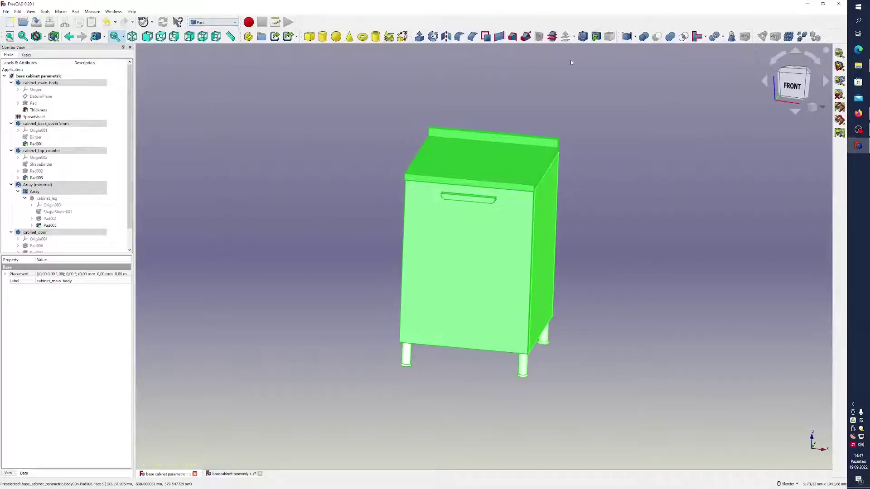
left_click(627, 36)
left_click(34, 89)
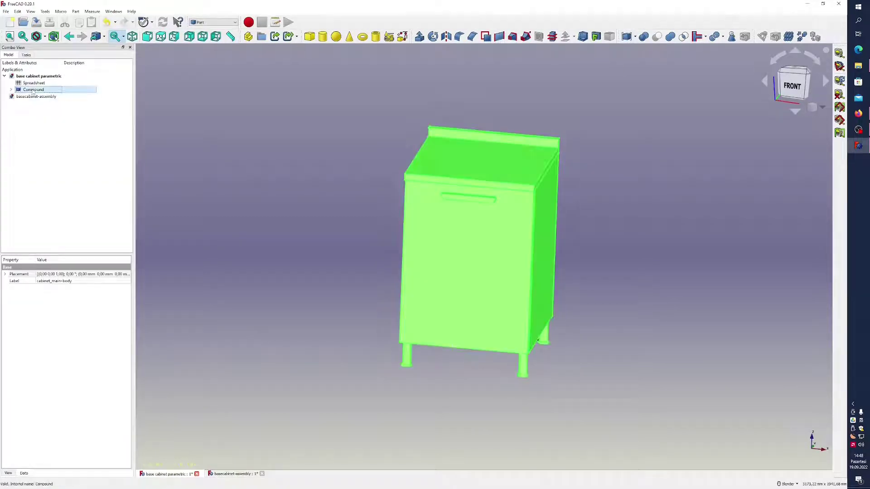
left_click(322, 194)
middle_click_drag(323, 193, 301, 191)
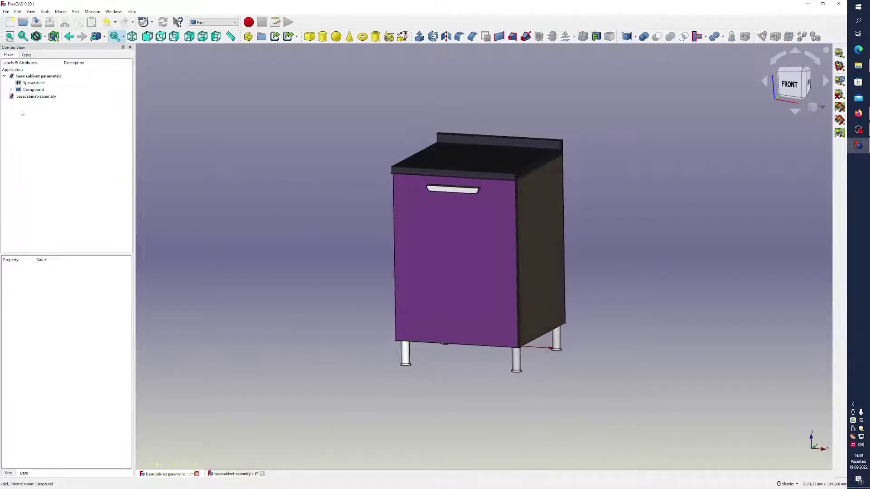
Step: Set the door opening angle in spreadsheet cell C10 to 50 and view the opened cabinet
double_click(34, 83)
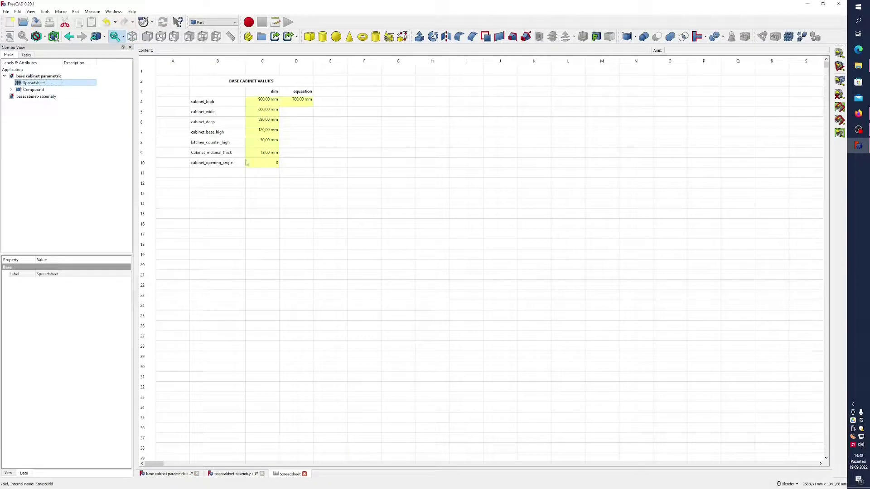
left_click(266, 166)
type("50")
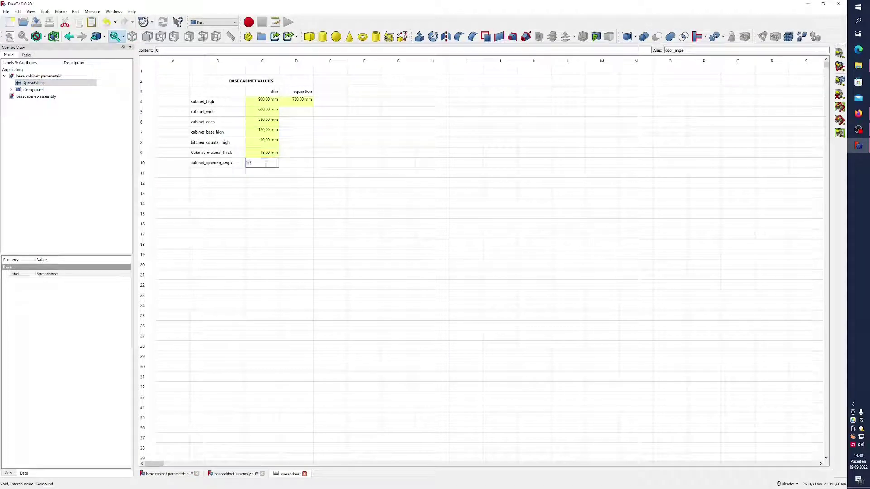
key("Return")
double_click(65, 97)
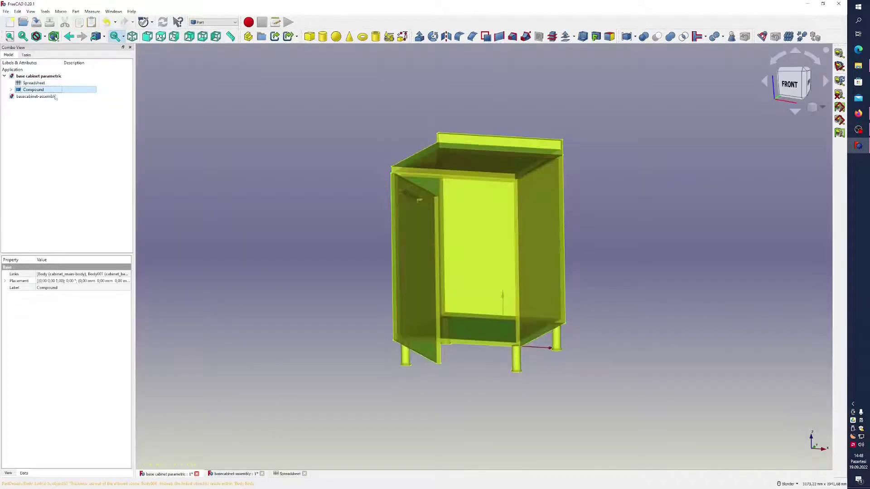
middle_click_drag(467, 236, 352, 296)
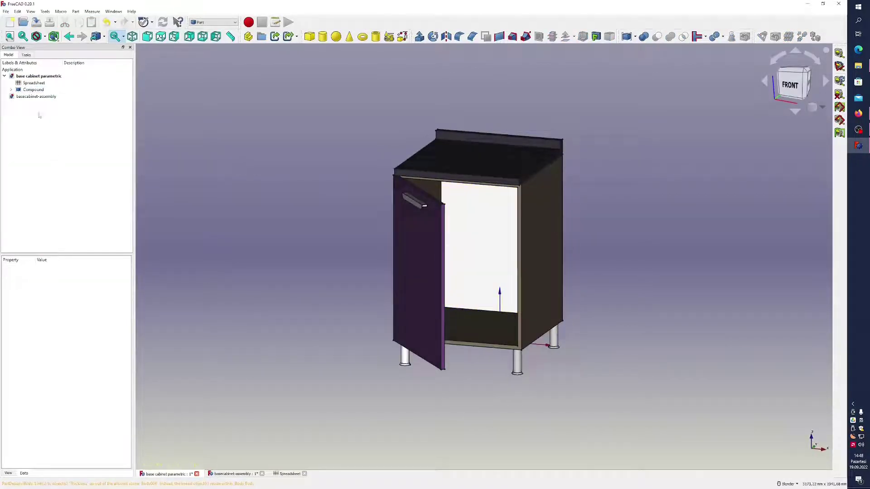
Step: Begin renaming the Compound to base from its context menu
left_click(34, 91)
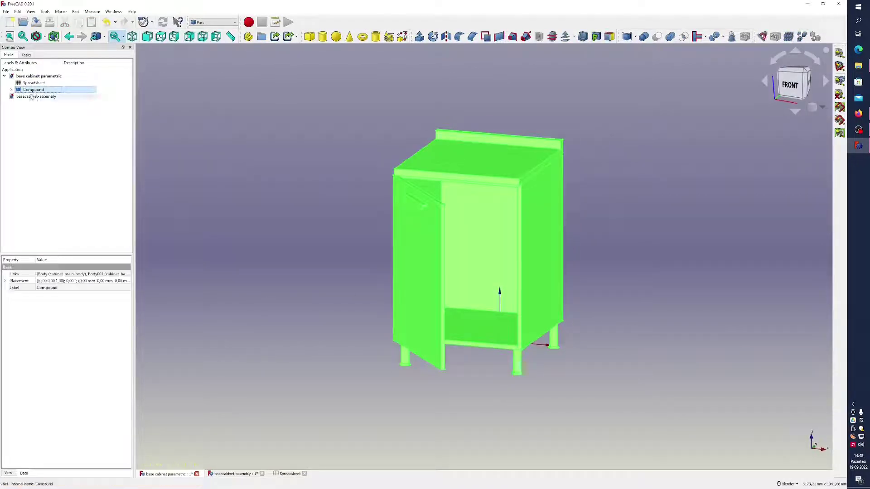
right_click(33, 91)
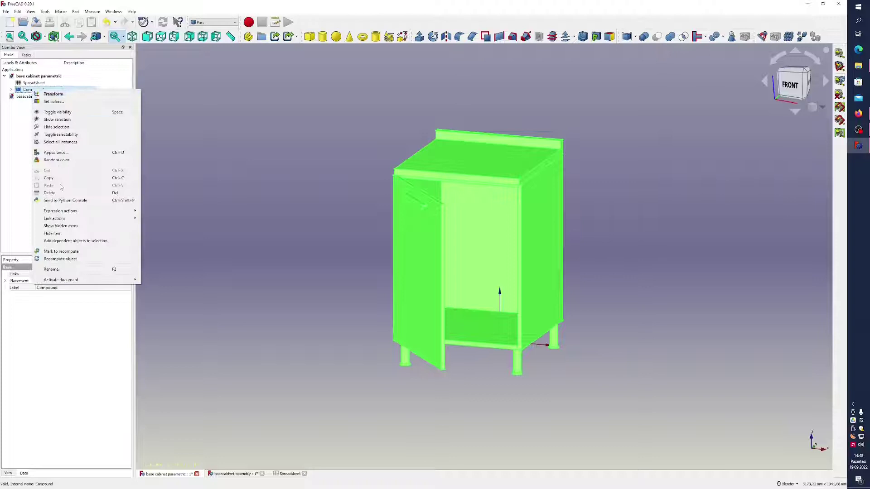
left_click(79, 269)
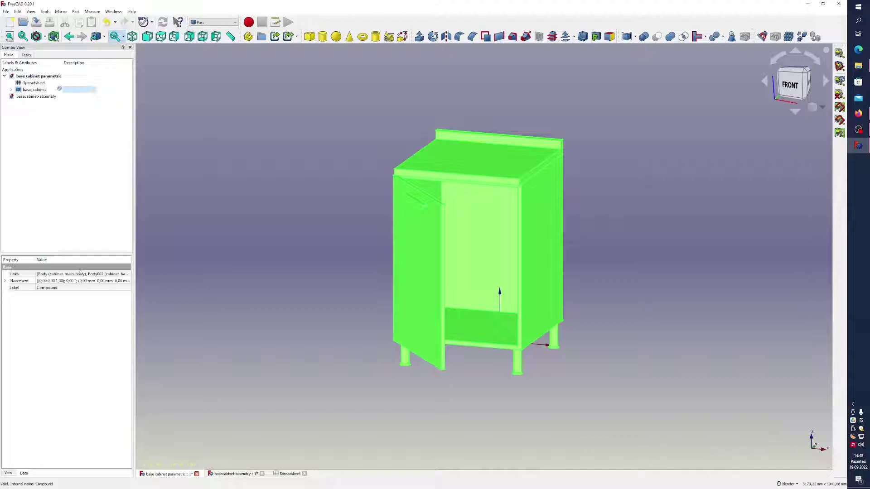
Step: Finish renaming the compound to base_cabinet and switch to the basecabinet-assembly document
key("Return")
left_click(33, 97)
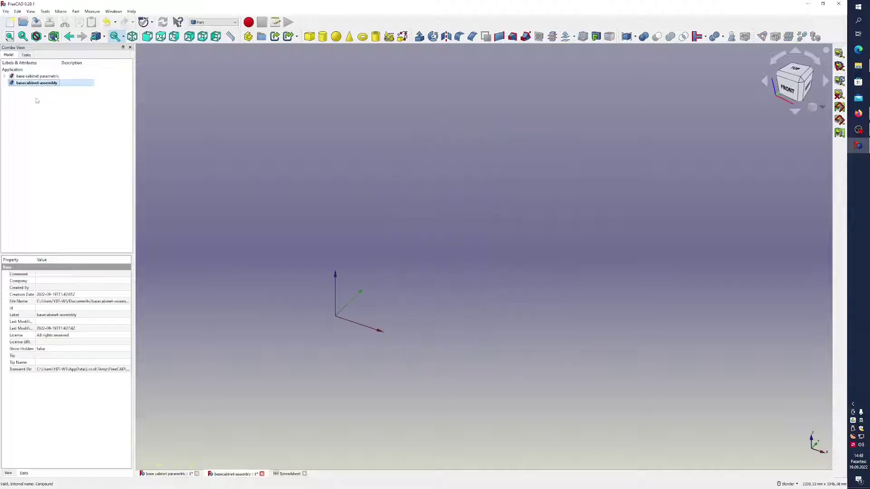
left_click(5, 76)
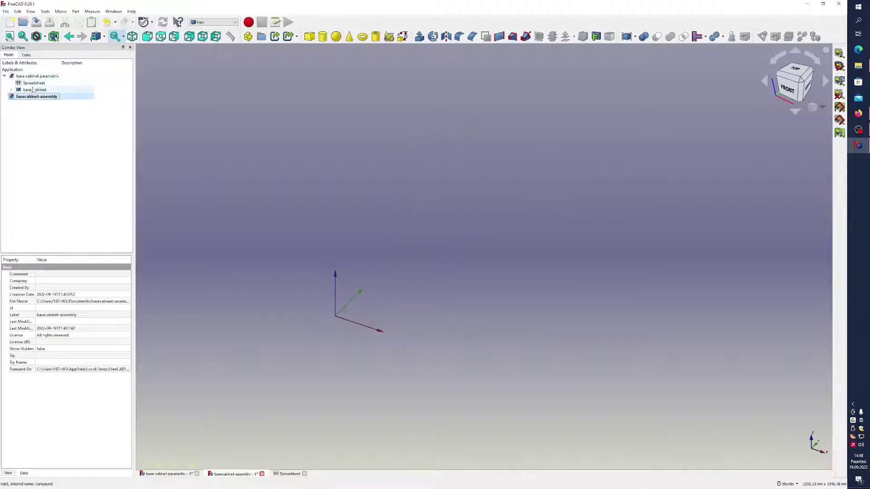
left_click(24, 97)
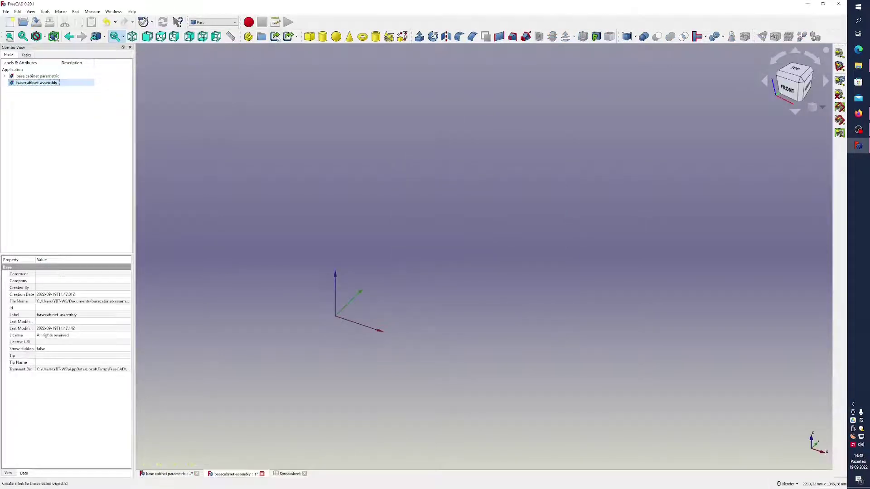
Step: Create an empty Link and pick base_cabinet from base cabinet parametric as its target
left_click(275, 36)
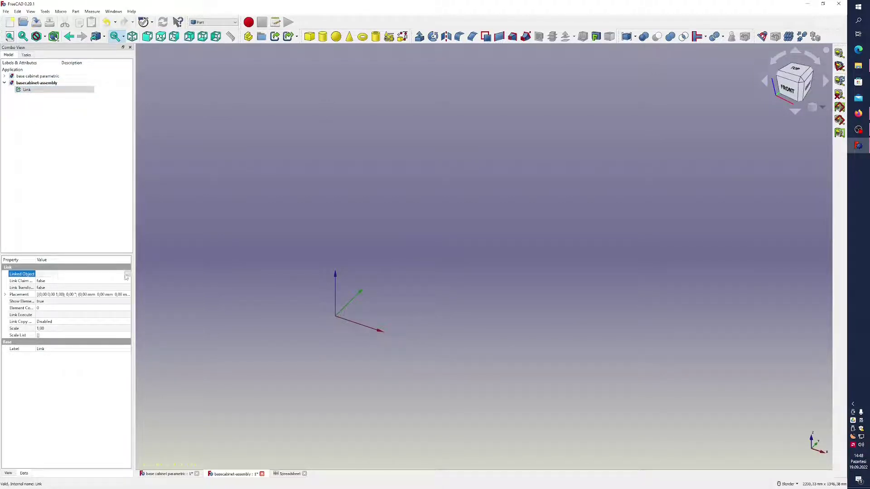
left_click(127, 276)
double_click(391, 189)
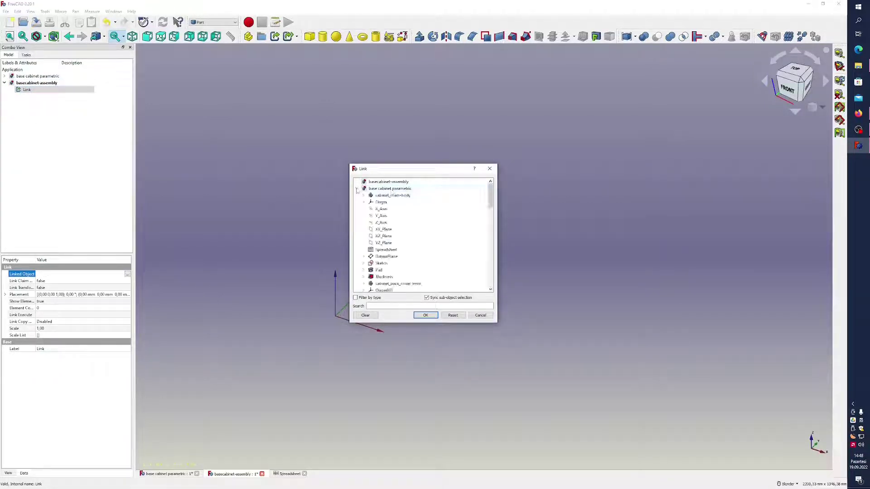
scroll(408, 254, "down", 5)
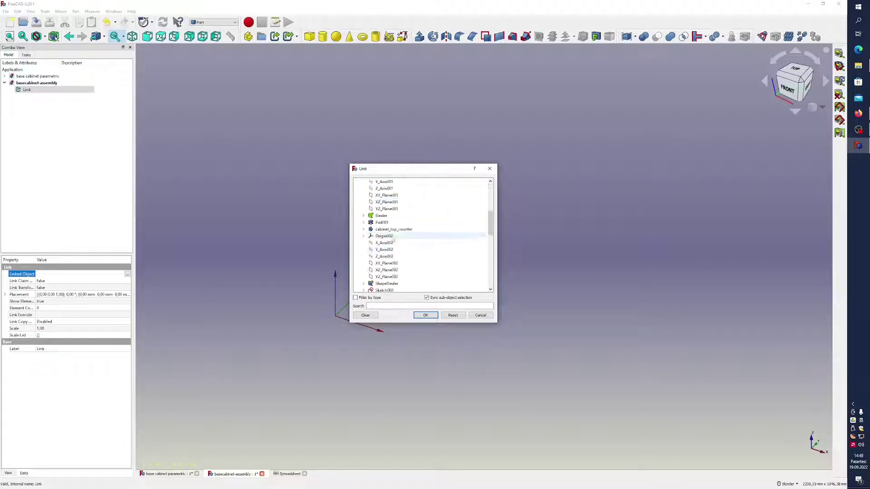
scroll(408, 258, "down", 5)
scroll(417, 267, "down", 5)
left_click(416, 283)
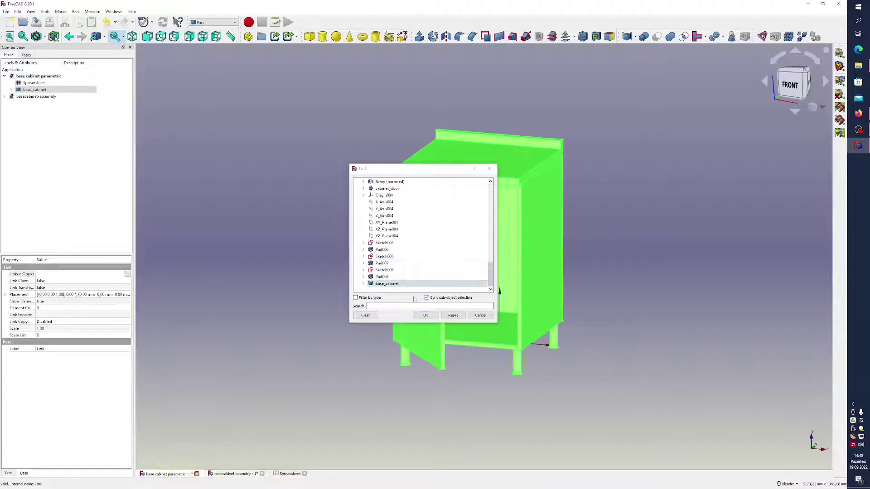
Step: Confirm the Link so the purple-door, dark-top base cabinet appears in the assembly, and inspect it
left_click(425, 315)
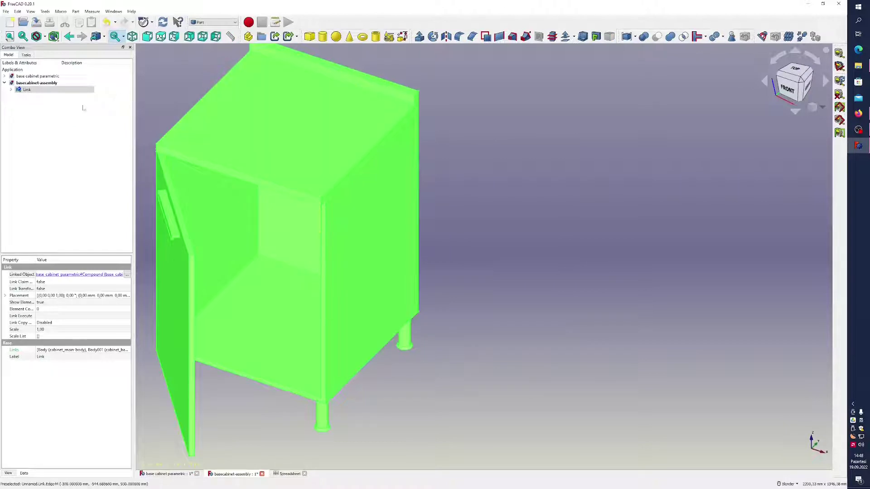
left_click(10, 36)
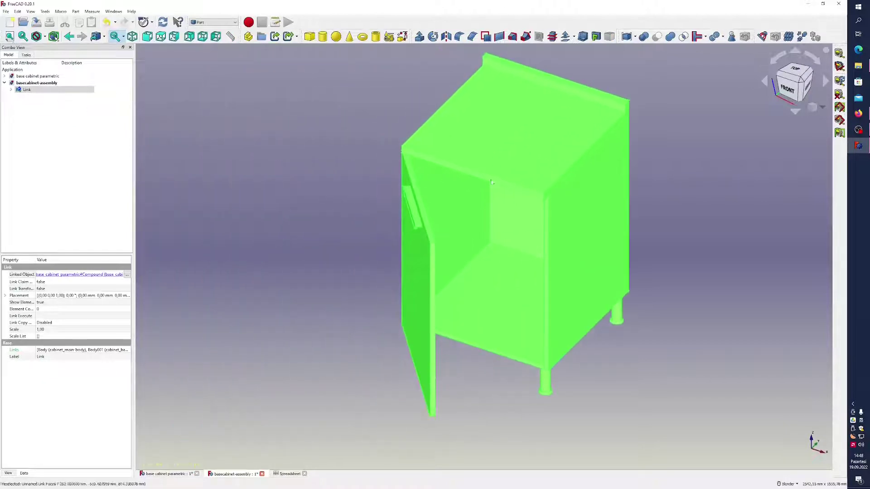
left_click(363, 208)
scroll(363, 207, "down", 2)
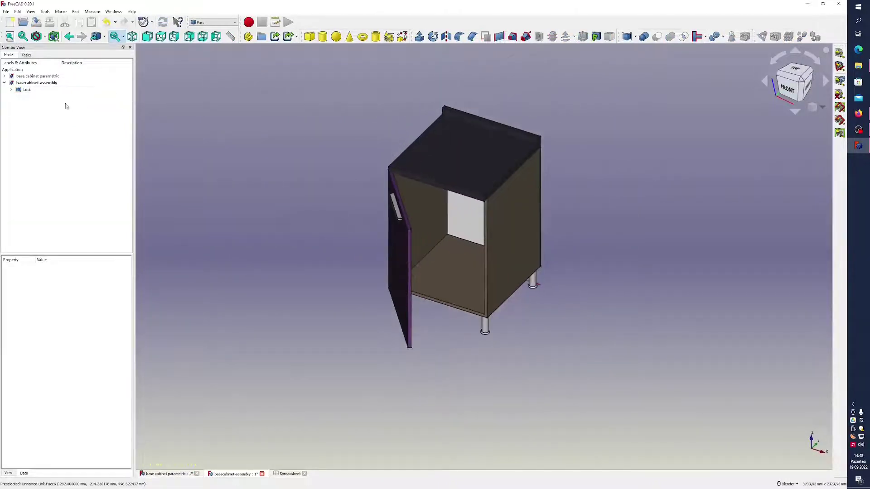
left_click(26, 89)
left_click(357, 185)
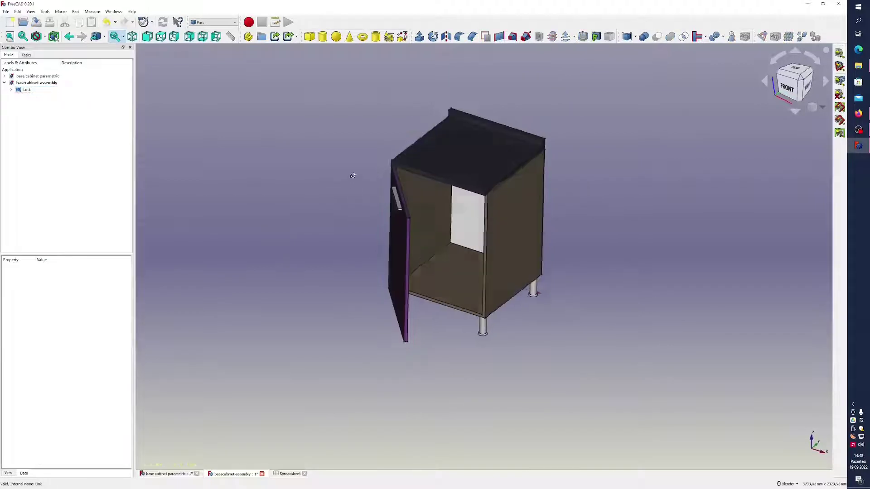
mouse_move(356, 182)
middle_mouse_down()
mouse_move(340, 130)
mouse_move(334, 175)
middle_mouse_up()
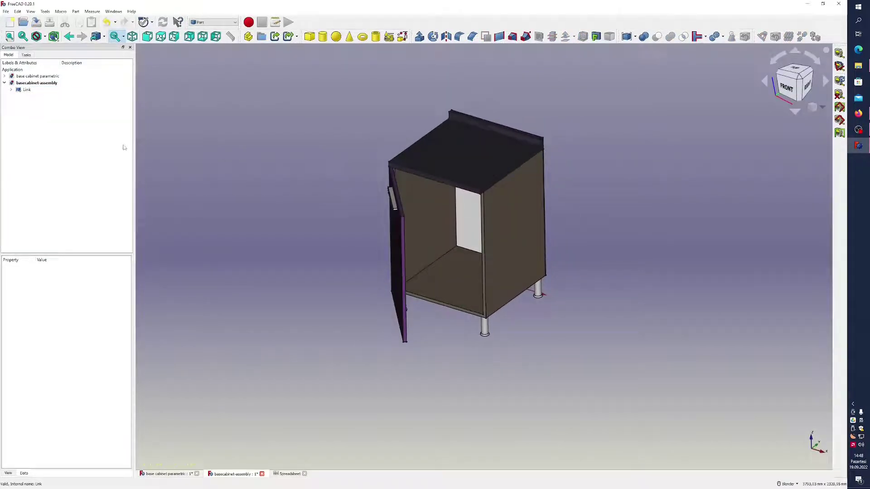
left_click(27, 90)
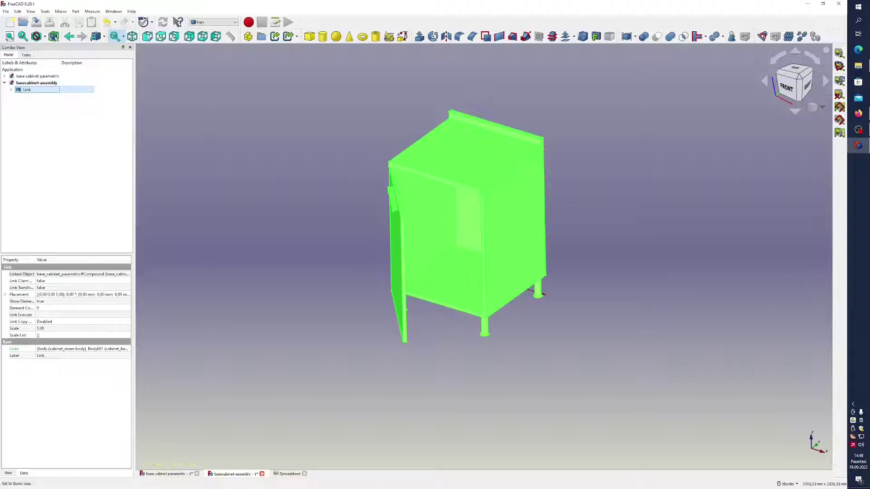
left_click(213, 22)
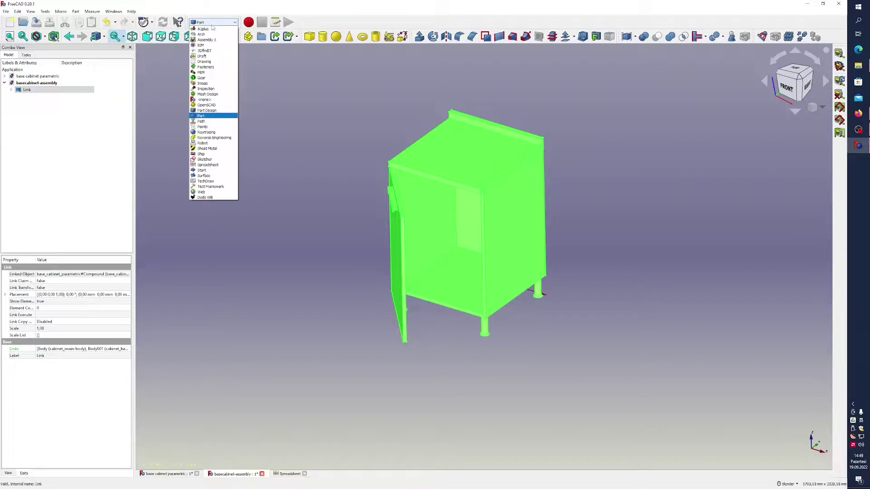
Step: Switch to the Draft workbench and orbit the linked cabinet toward the top
left_click(214, 58)
middle_click_drag(340, 191, 466, 282)
left_click(318, 22)
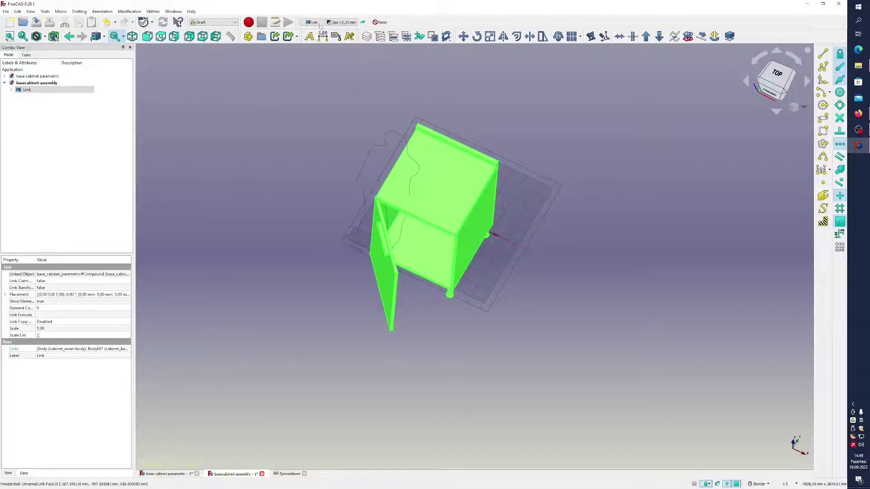
left_click(325, 165)
Step: Set the Draft working plane to Top and view the selected cabinet straight from above
left_click(314, 23)
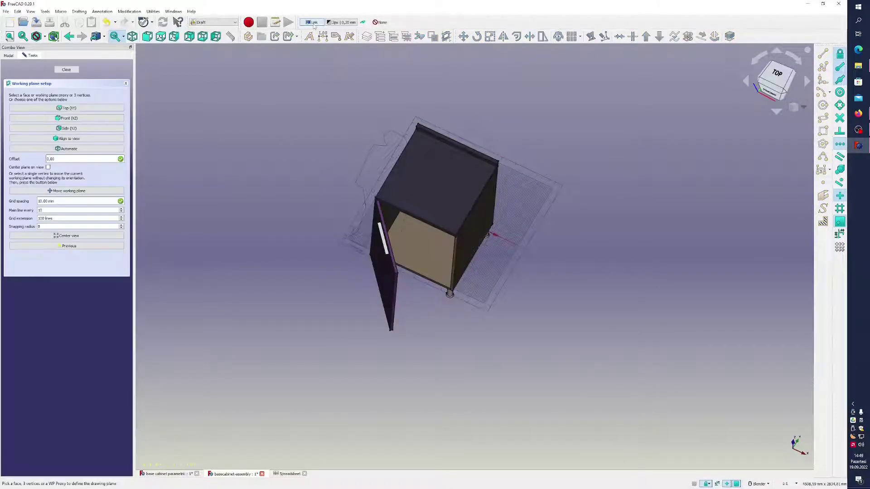
left_click(89, 109)
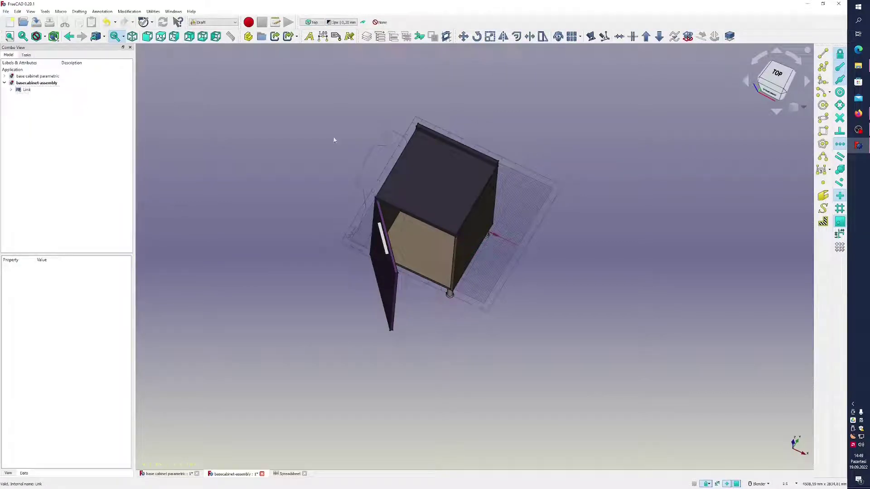
middle_click_drag(570, 286, 571, 242)
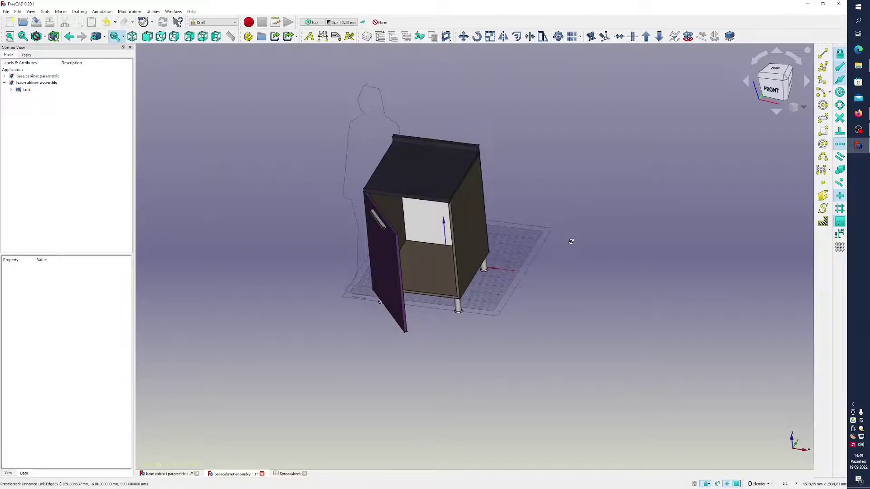
left_click(785, 72)
left_click(26, 89)
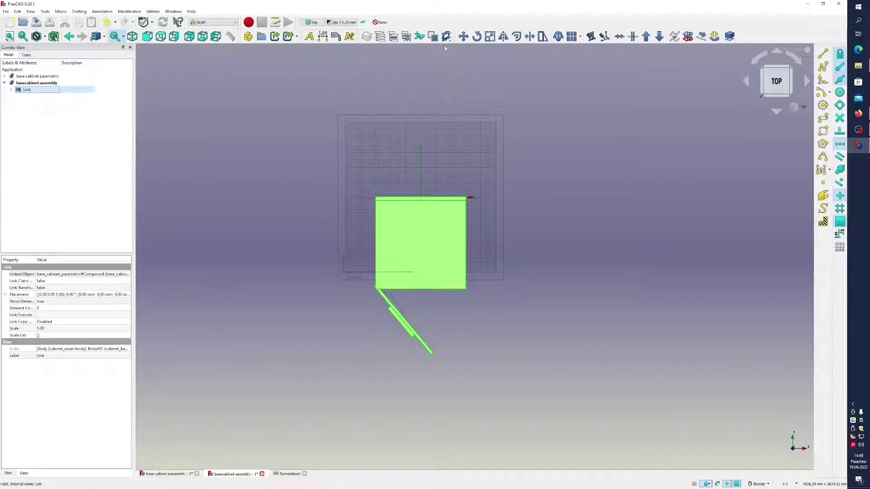
Step: Copy the linked cabinet 600 mm along X with Draft Move from its corner, then select both links
left_click(457, 40)
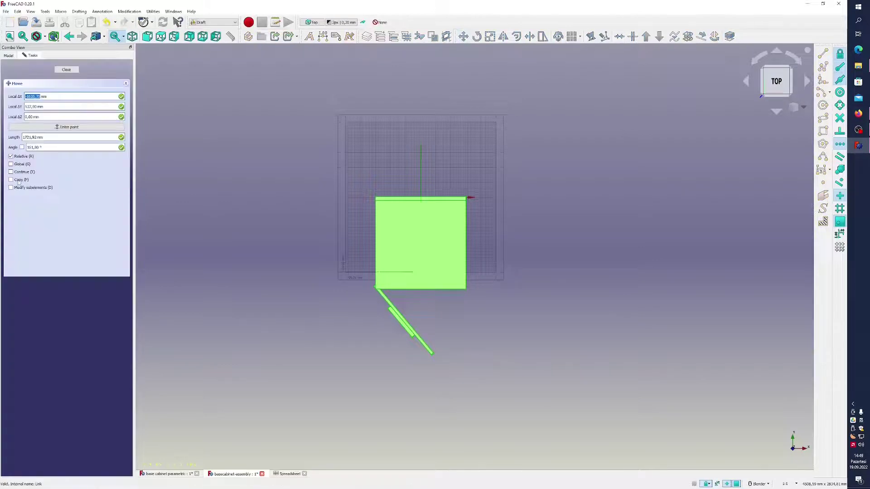
left_click(374, 195)
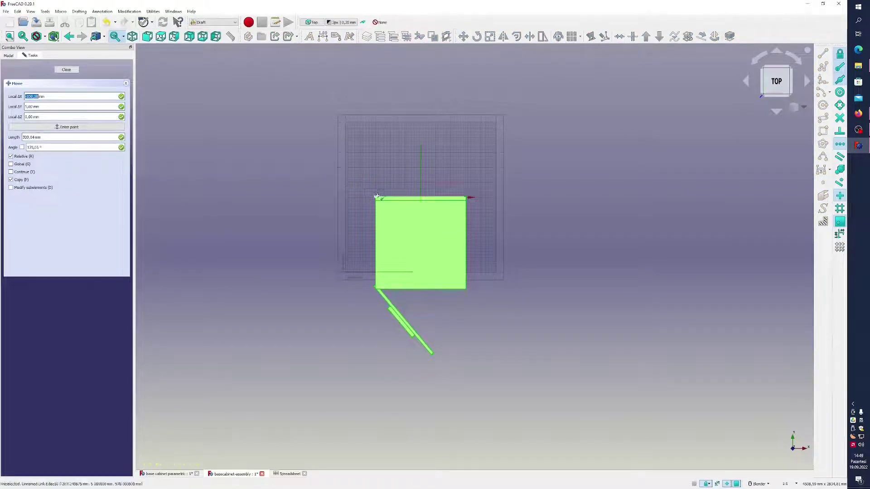
left_click(466, 197)
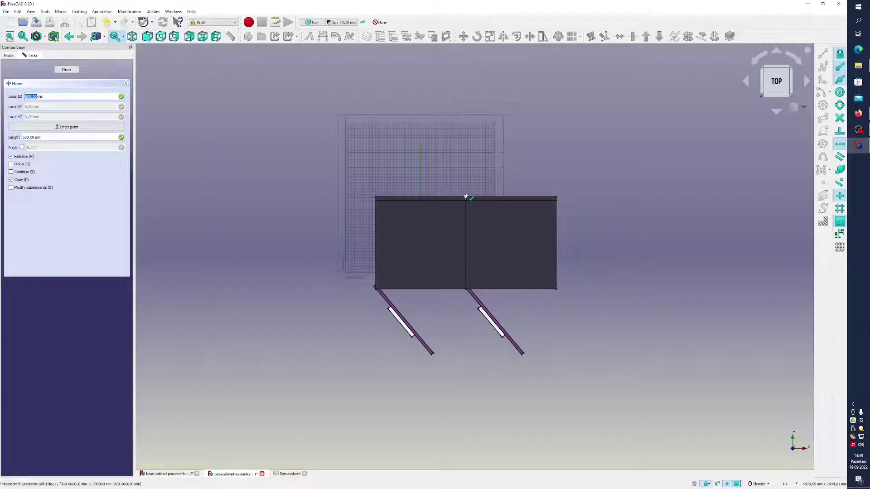
mouse_move(466, 196)
middle_mouse_down()
mouse_move(526, 158)
mouse_move(507, 293)
mouse_move(426, 178)
mouse_move(675, 327)
middle_mouse_up()
scroll(483, 202, "up", 3)
scroll(483, 202, "up", 2)
scroll(483, 202, "up", 2)
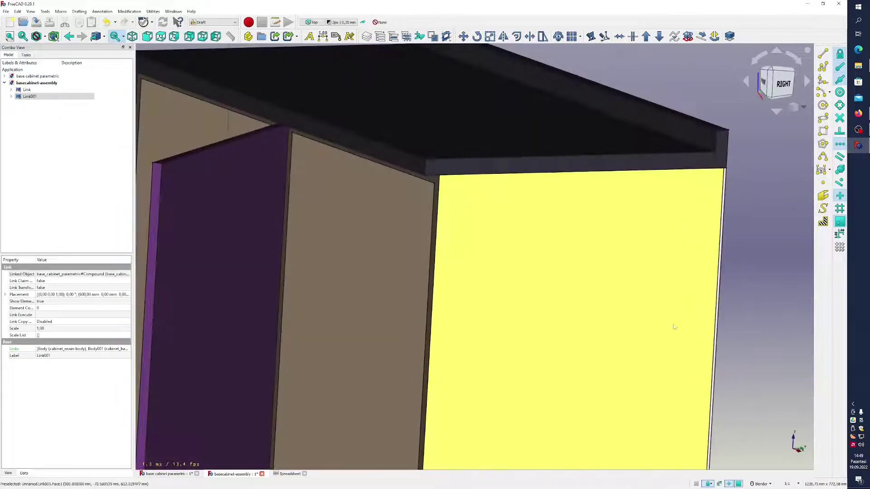
scroll(675, 327, "down", 3)
scroll(621, 345, "down", 3)
mouse_move(621, 346)
middle_mouse_down()
mouse_move(573, 346)
mouse_move(613, 357)
mouse_move(589, 354)
middle_mouse_up()
left_click(30, 97)
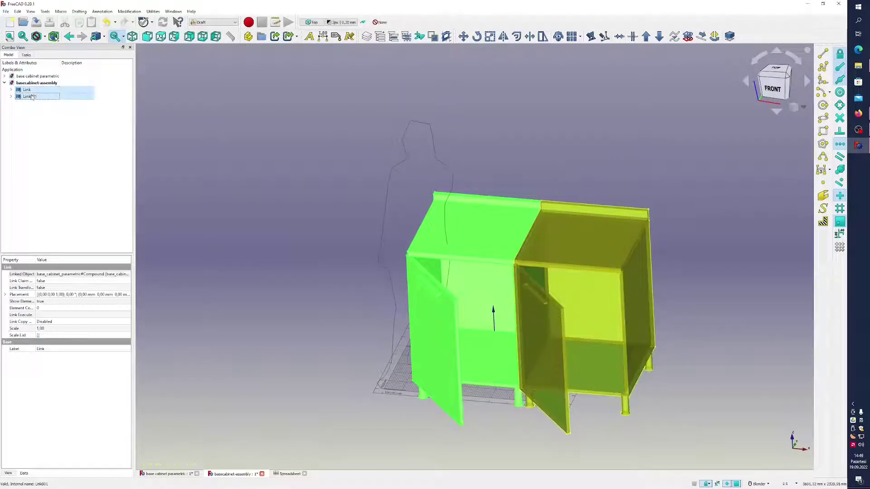
Step: Mirror both linked cabinets about their side edge to form a row of four cabinets
left_click(503, 39)
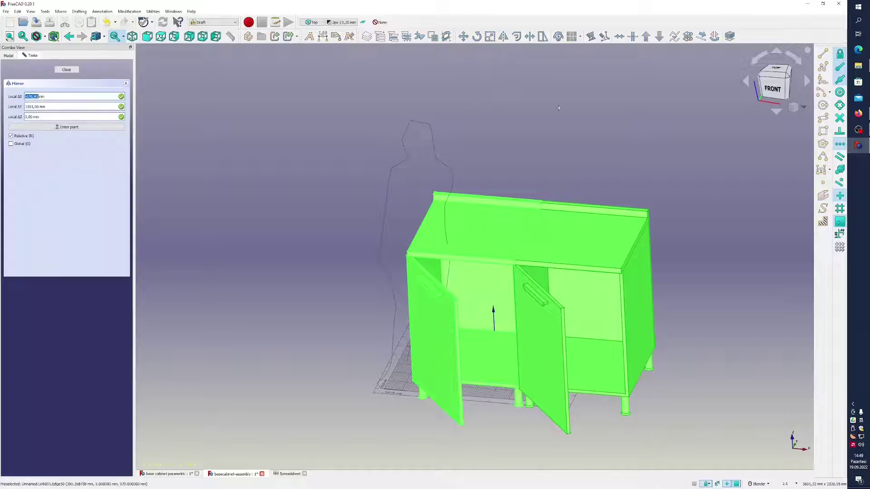
left_click(648, 221)
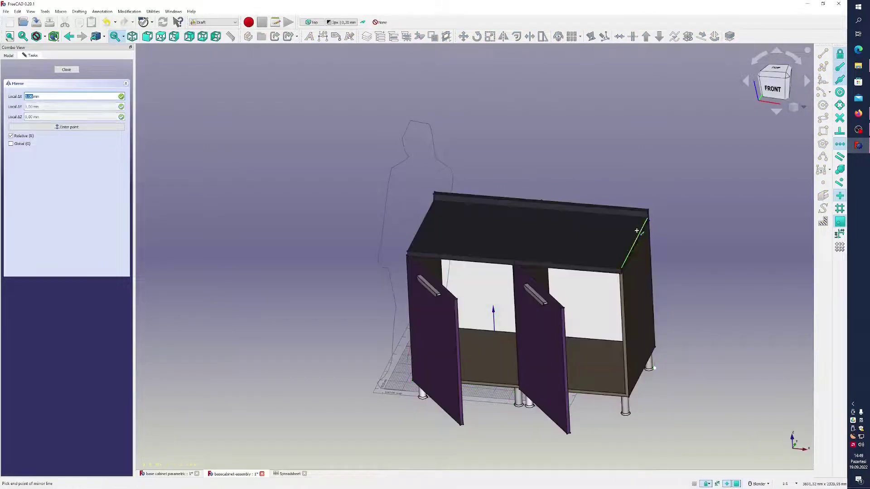
left_click(624, 269)
scroll(649, 222, "down", 3)
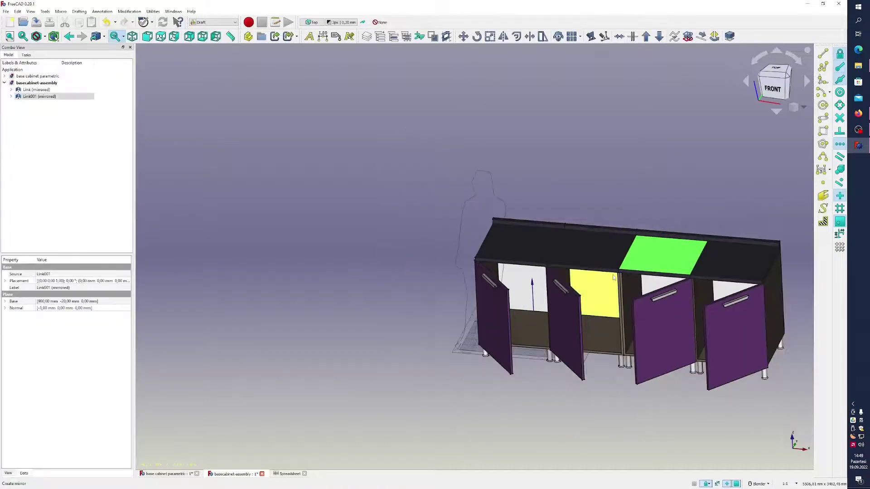
left_click(650, 220)
middle_click_drag(650, 220, 840, 287)
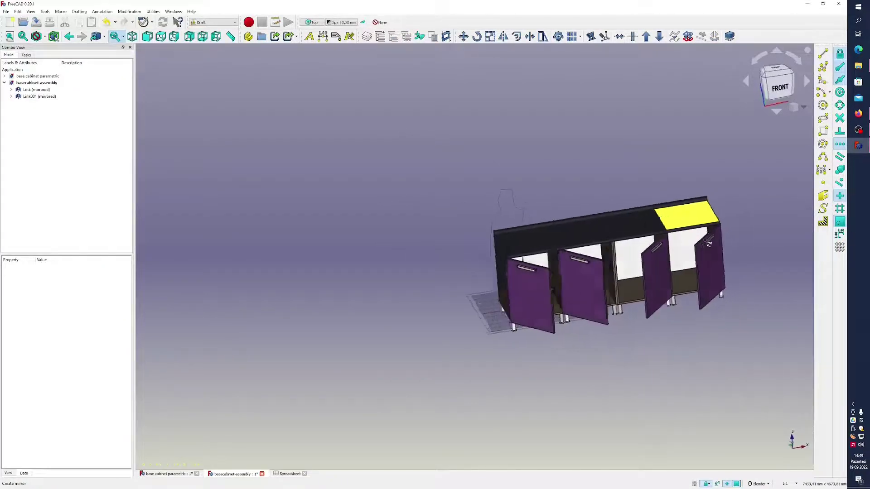
scroll(737, 289, "up", 5)
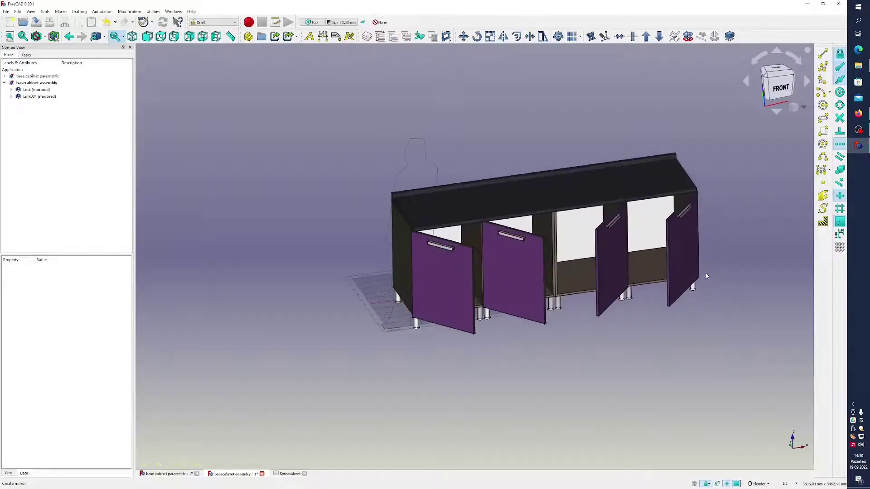
mouse_move(706, 278)
middle_mouse_down()
mouse_move(626, 267)
mouse_move(618, 276)
mouse_move(461, 253)
mouse_move(399, 290)
middle_mouse_up()
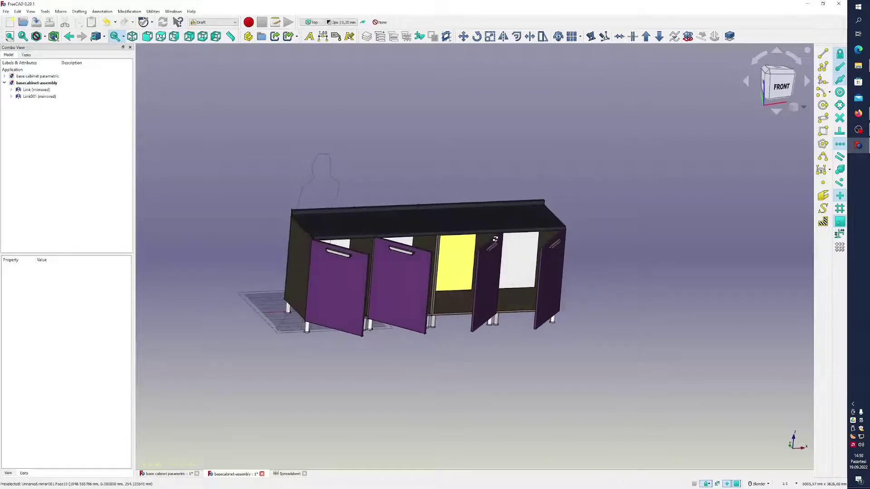
scroll(385, 294, "up", 2)
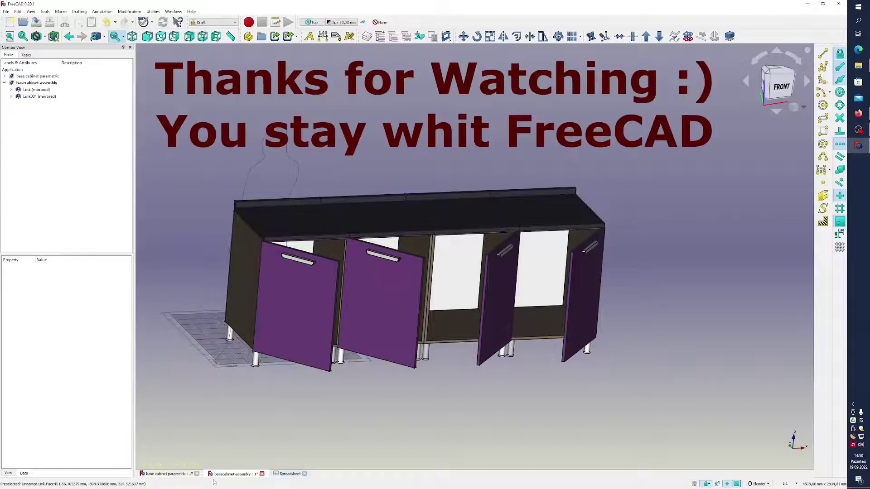
Step: Set door_angle in spreadsheet cell C10 to 0 and check the closed doors in the assembly
left_click(290, 475)
left_click(274, 163)
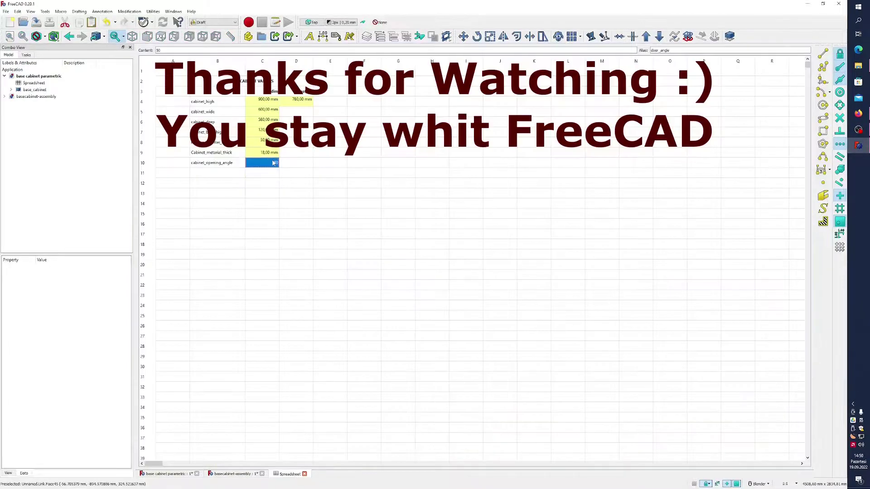
key("Return")
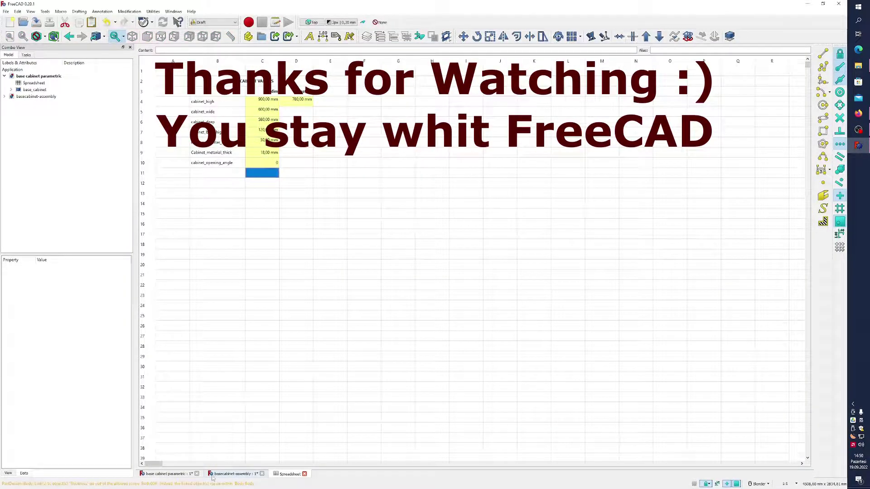
left_click(217, 474)
left_click(185, 475)
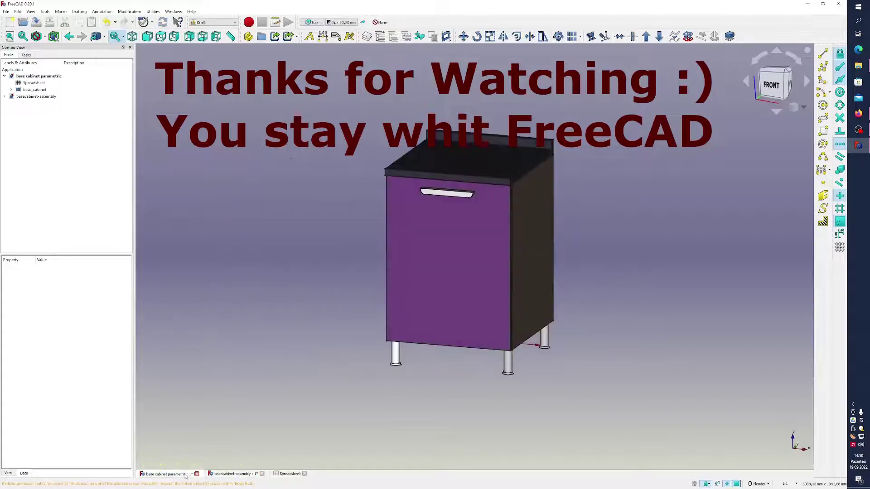
left_click(221, 474)
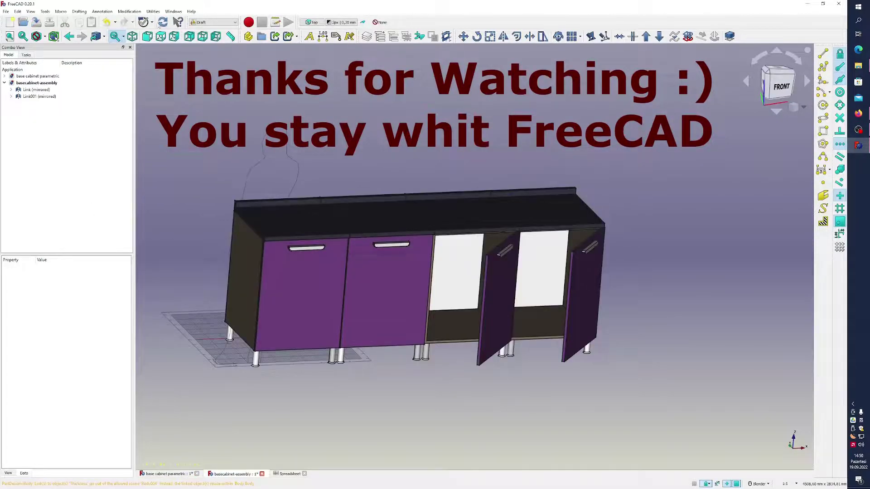
mouse_move(507, 272)
middle_mouse_down()
mouse_move(523, 264)
mouse_move(512, 243)
middle_mouse_up()
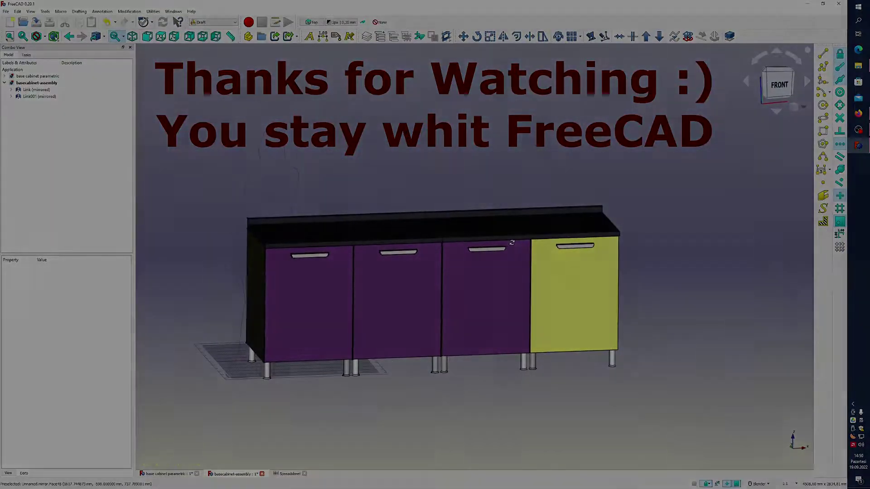